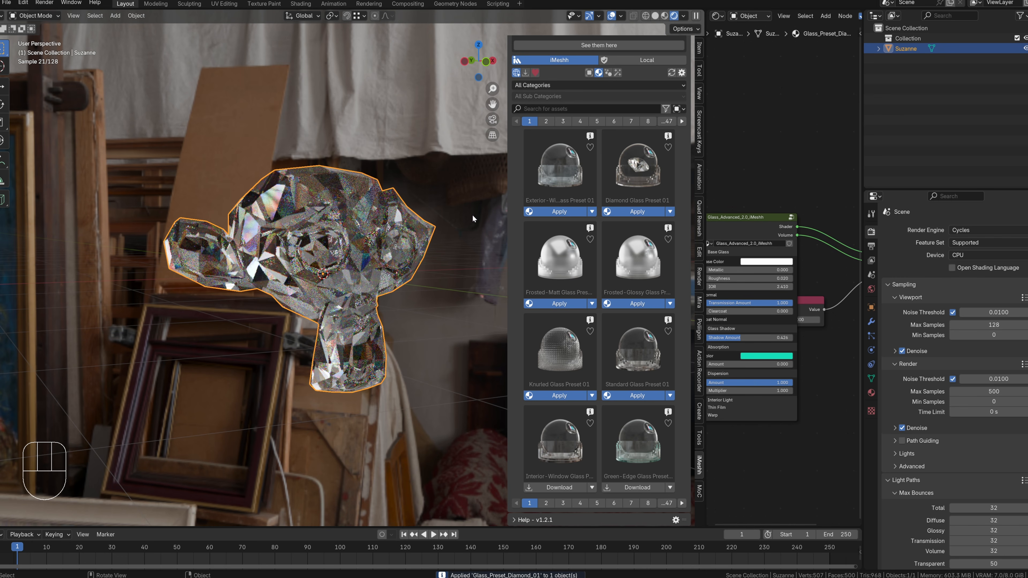
# - Apply the Frosted-Glossy glass preset and, from the second asset page, the Inside-Light glass preset to the monkey head
pyautogui.click(630, 304)
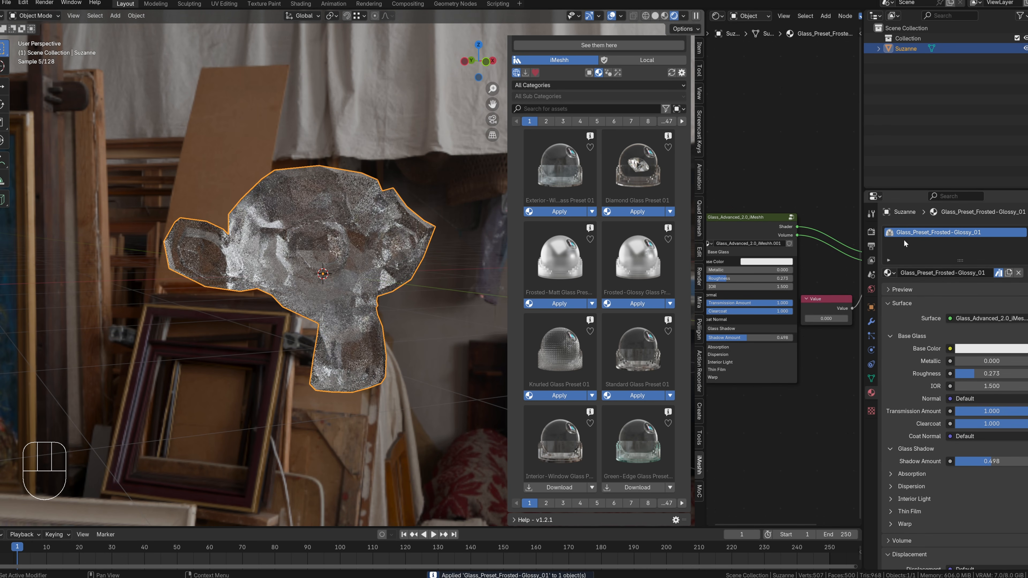
pyautogui.click(546, 121)
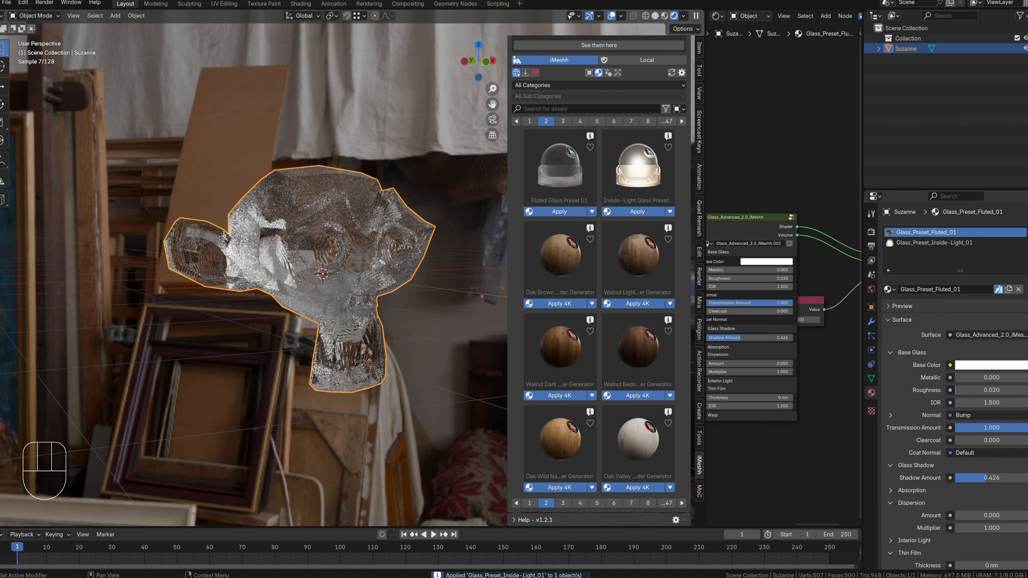
pyautogui.click(638, 211)
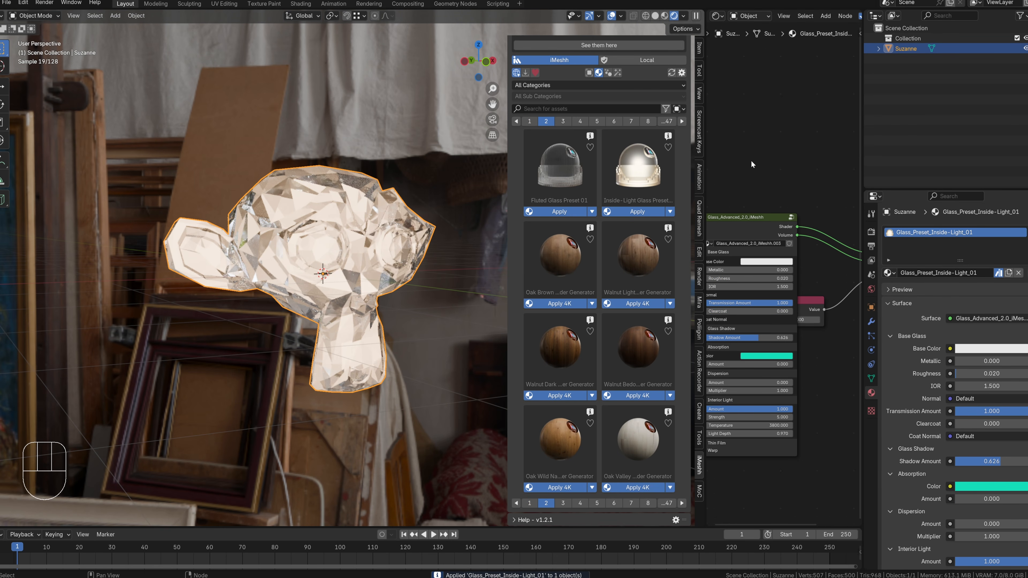
# - Tune the glass shader's Interior Light amount, Warp scale and strength, and Metallic, bringing Metallic to about 0.157
pyautogui.moveTo(751, 160); pyautogui.dragTo(782, 161, button='middle')
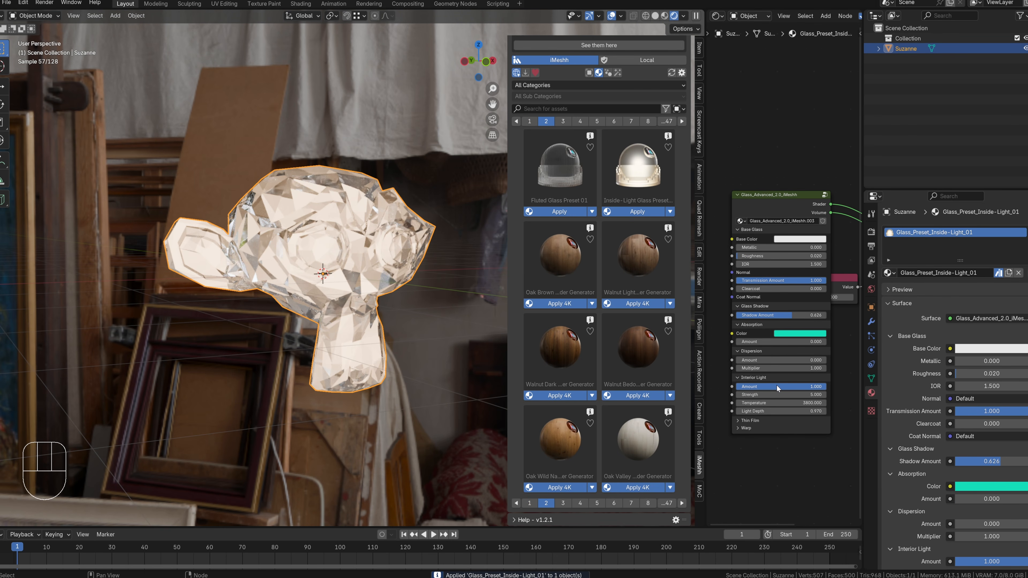
pyautogui.moveTo(777, 387); pyautogui.dragTo(827, 388)
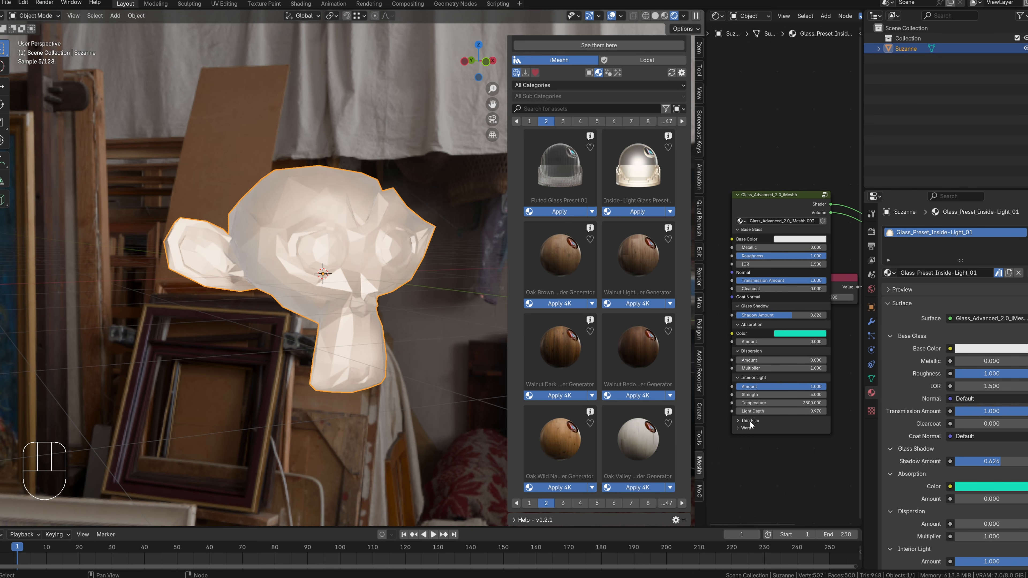
pyautogui.click(746, 428)
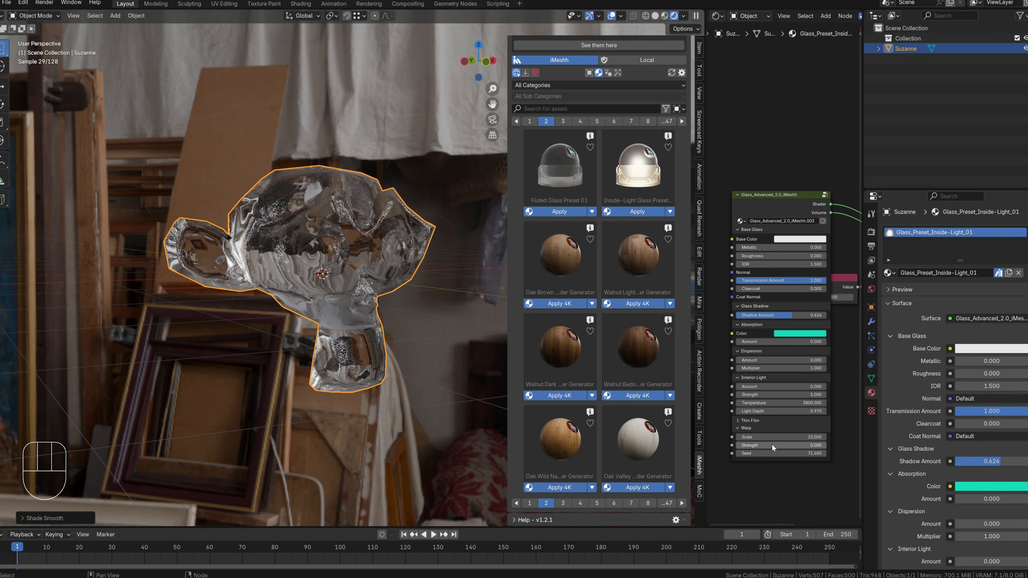
pyautogui.moveTo(765, 444); pyautogui.dragTo(822, 437)
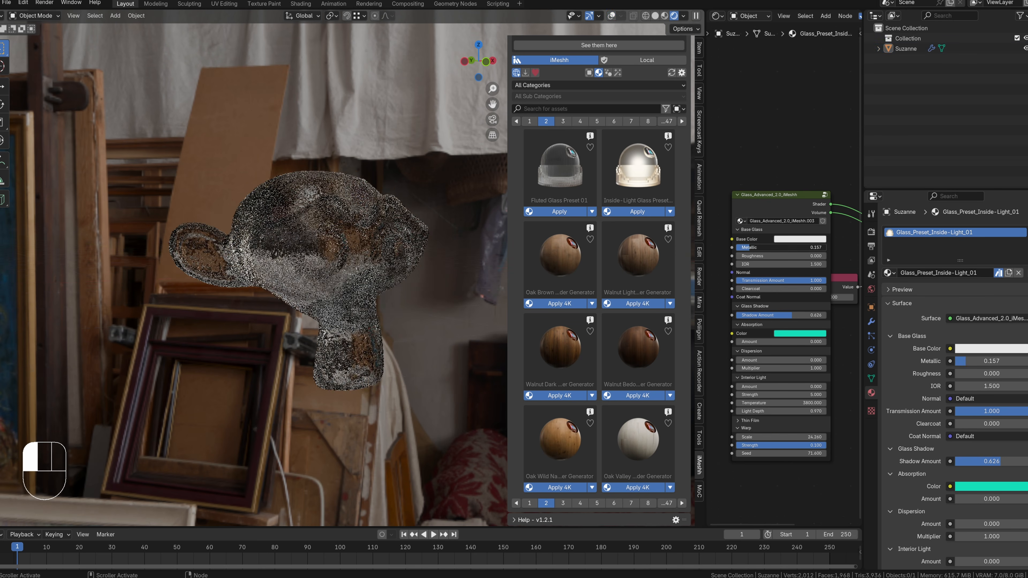
pyautogui.moveTo(745, 247); pyautogui.dragTo(759, 246)
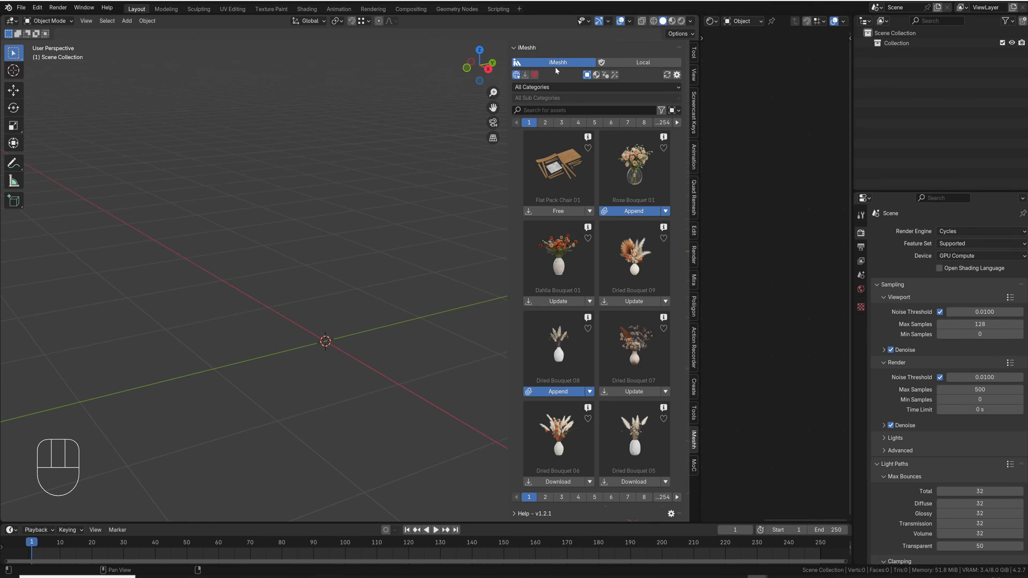
# - Append the red Roof Tile geometry nodes asset from the second page of the iMeshh library and deselect it
pyautogui.click(596, 75)
pyautogui.click(605, 75)
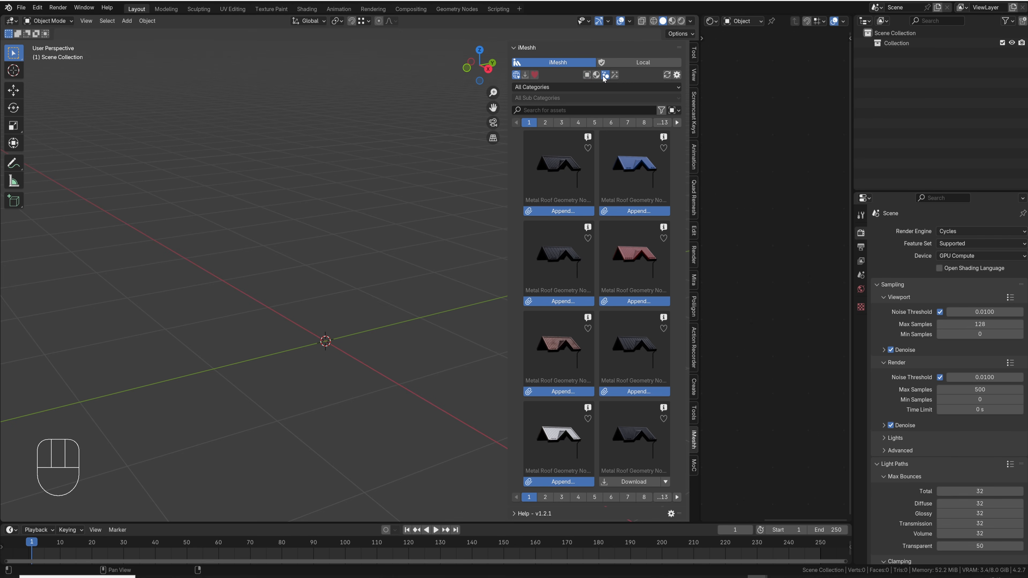
pyautogui.click(549, 499)
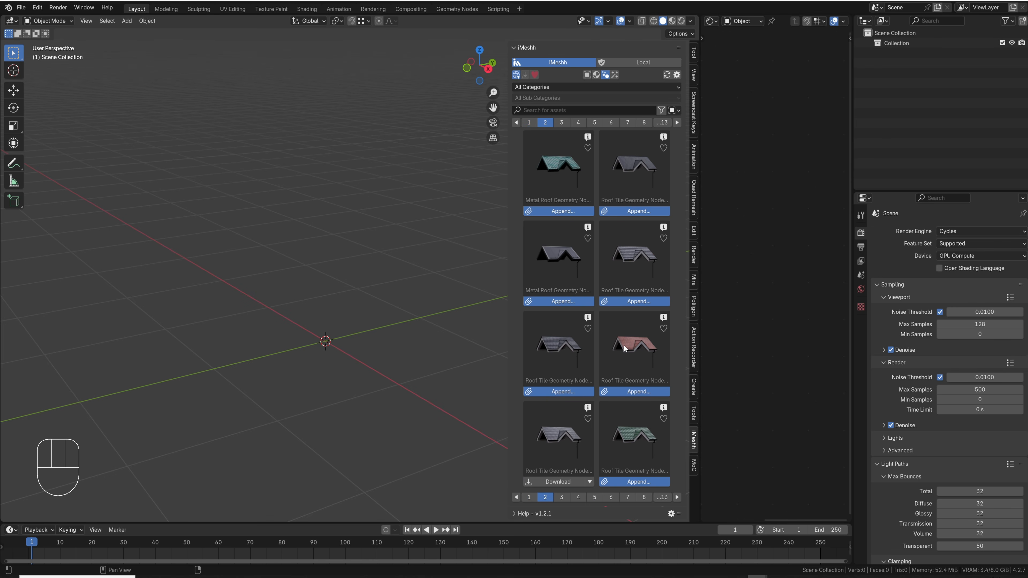
pyautogui.click(530, 499)
pyautogui.click(639, 392)
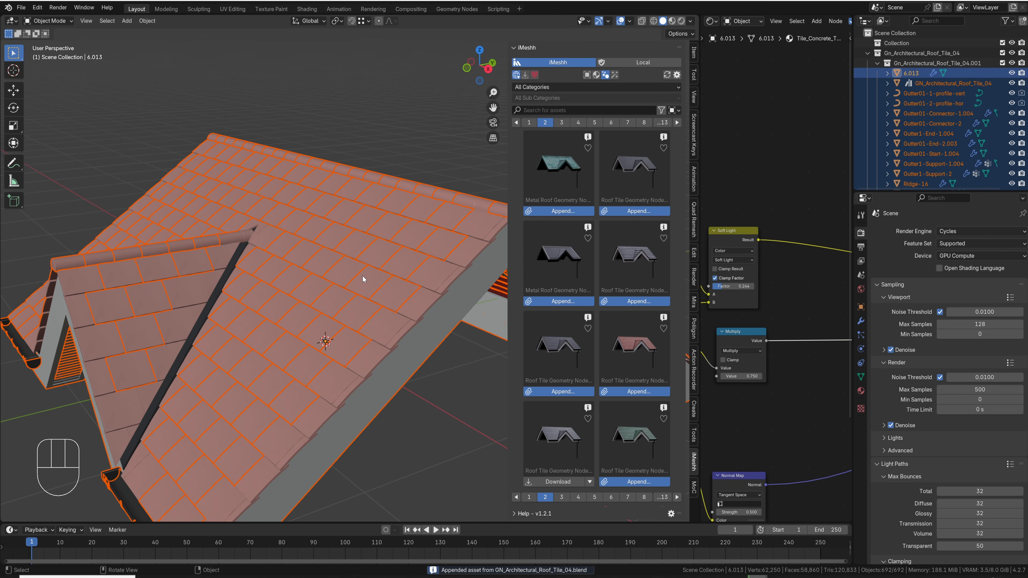
pyautogui.scroll(-4, 362, 276)
pyautogui.moveTo(320, 280); pyautogui.dragTo(367, 282, button='middle')
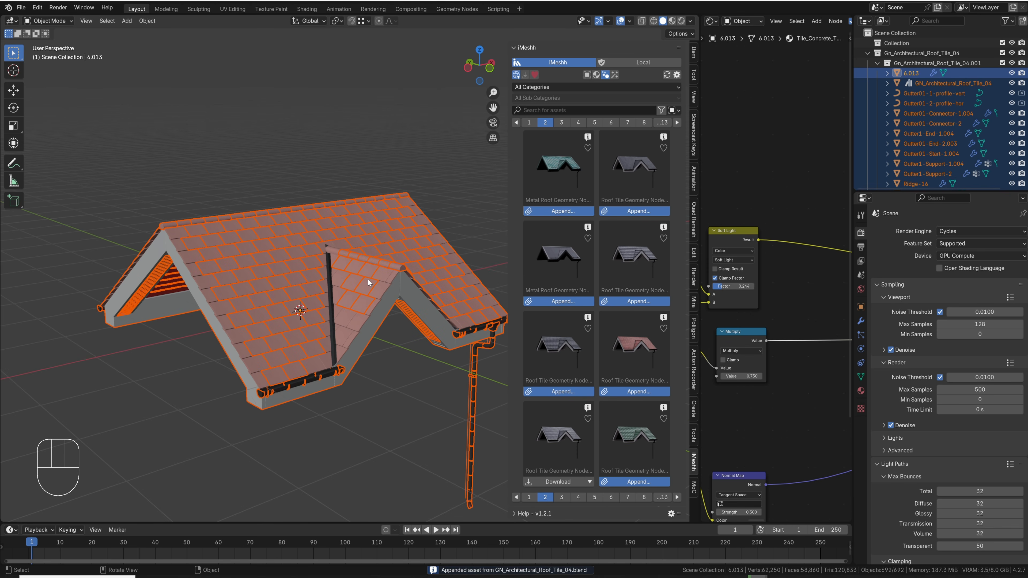
pyautogui.press('n')
pyautogui.click(434, 222)
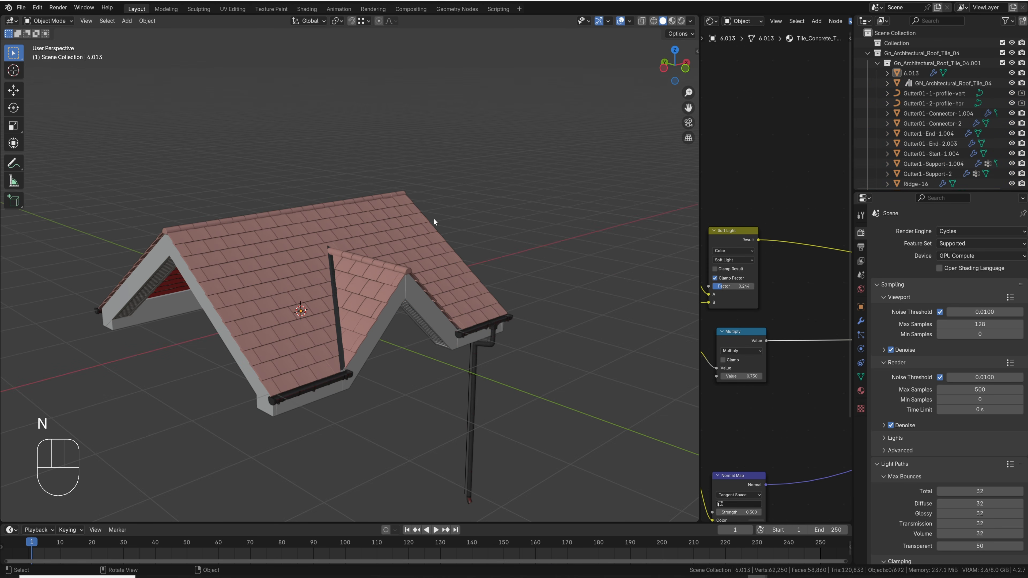
# - Examine the tiled roof's underlying base mesh in Edit Mode with wireframe shading
pyautogui.click(347, 314)
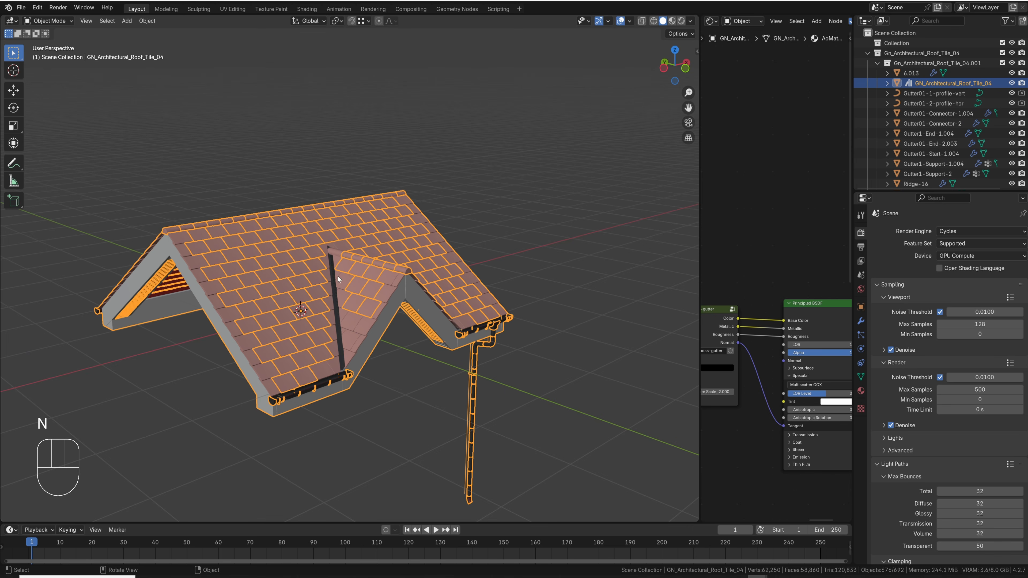
pyautogui.press('Tab')
pyautogui.press('z')
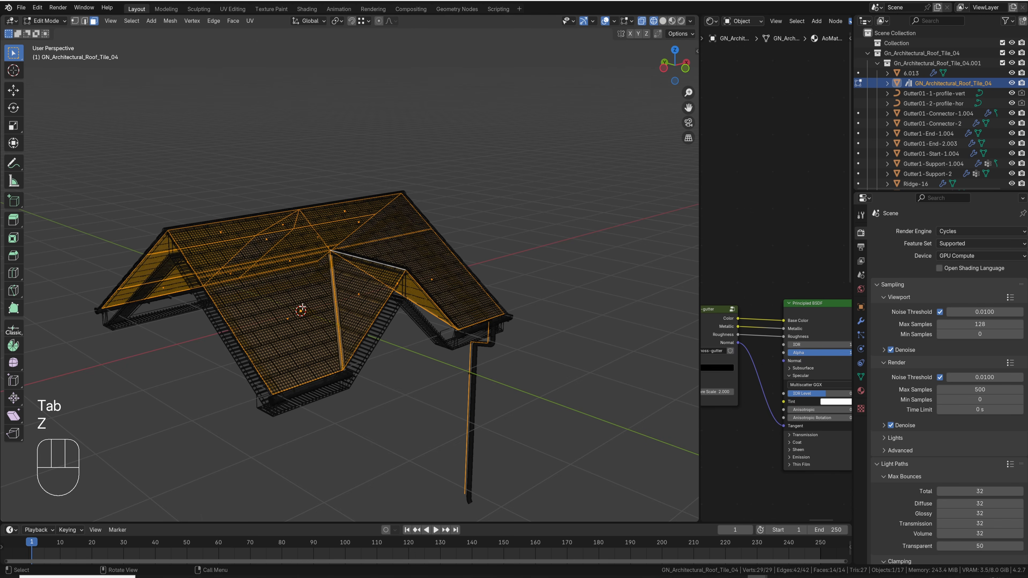
pyautogui.moveTo(302, 307); pyautogui.dragTo(345, 233, button='middle')
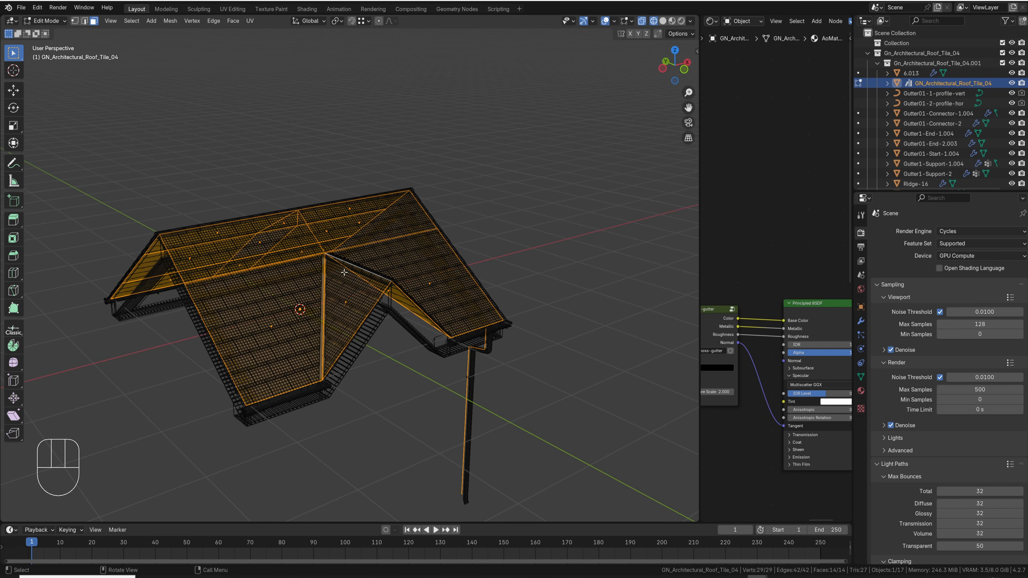
pyautogui.moveTo(344, 272)
pyautogui.mouseDown(button='middle')
pyautogui.moveTo(326, 315)
pyautogui.moveTo(481, 303)
pyautogui.mouseUp(button='middle')
pyautogui.press('z')
pyautogui.click(326, 315)
pyautogui.press('Tab')
# - Add a plane beside the tiled roof and scale its geometry up by about 3.26 in Edit Mode
pyautogui.hotkey('shift', 'a')
pyautogui.moveTo(284, 303)
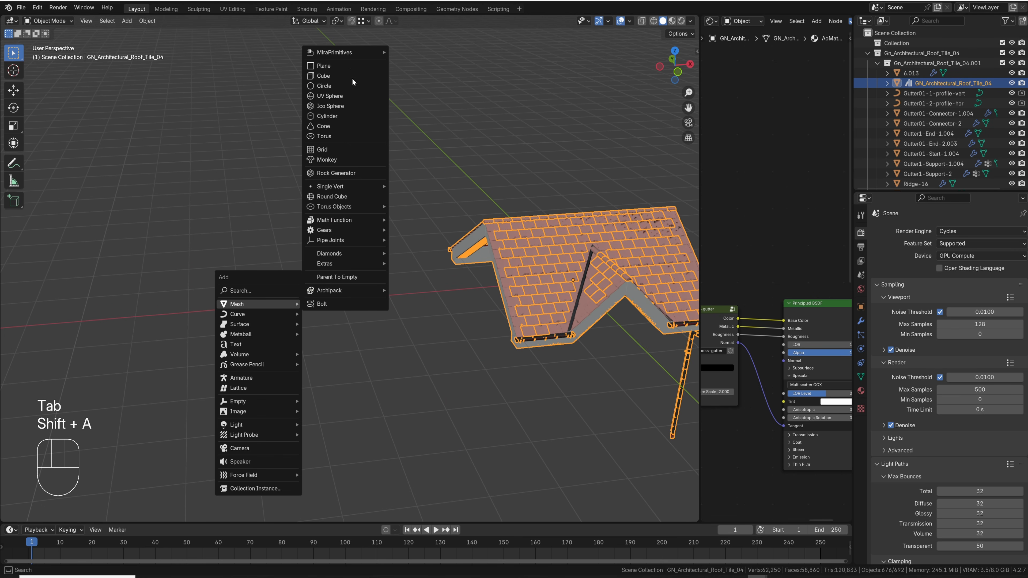
pyautogui.click(352, 77)
pyautogui.press('Tab')
pyautogui.press('a')
pyautogui.press('s')
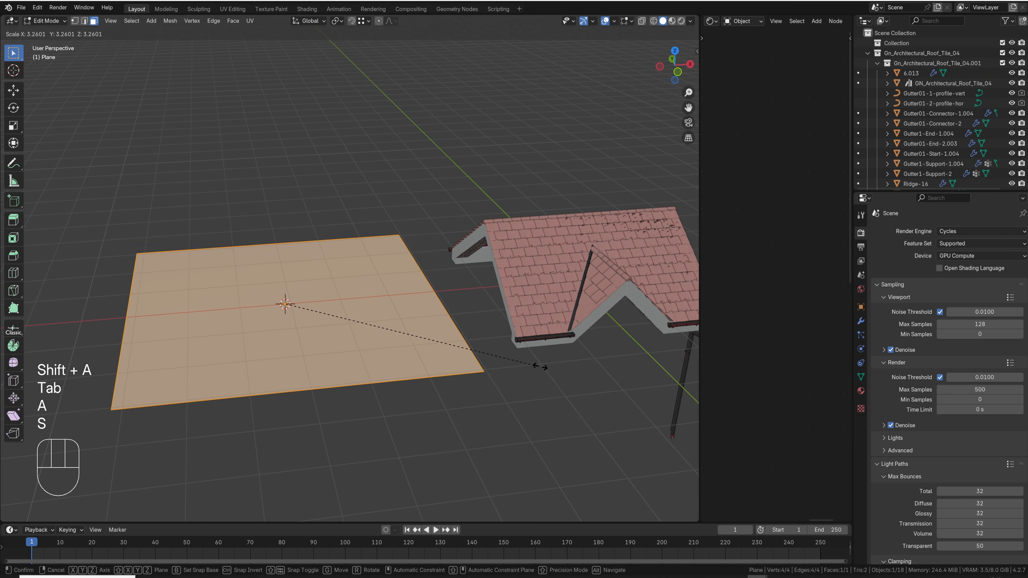
pyautogui.click(446, 300)
# - Cut an edge loop through the middle of the plane and raise it along Z to form a gabled ridge
pyautogui.hotkey('ctrl', 'r')
pyautogui.click(445, 299)
pyautogui.press('g')
pyautogui.press('z')
pyautogui.click(456, 198)
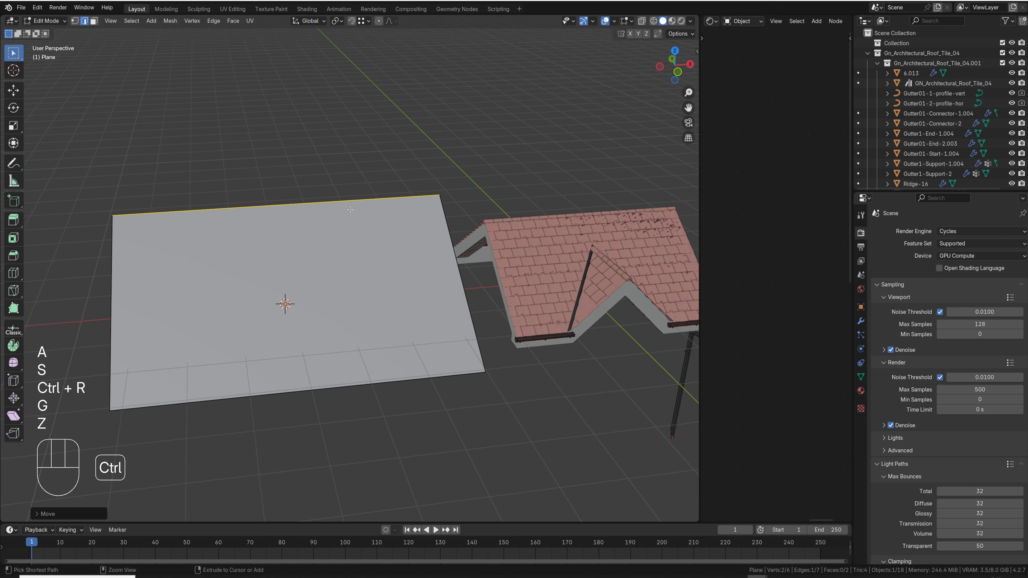
# - Cut a second loop across the ridge and vertex-bevel its front eave vertex into a large triangle
pyautogui.hotkey('ctrl', 'r')
pyautogui.doubleClick(300, 213)
pyautogui.press('1')
pyautogui.click(301, 389)
pyautogui.hotkey('shift', 'ctrl', 'b')
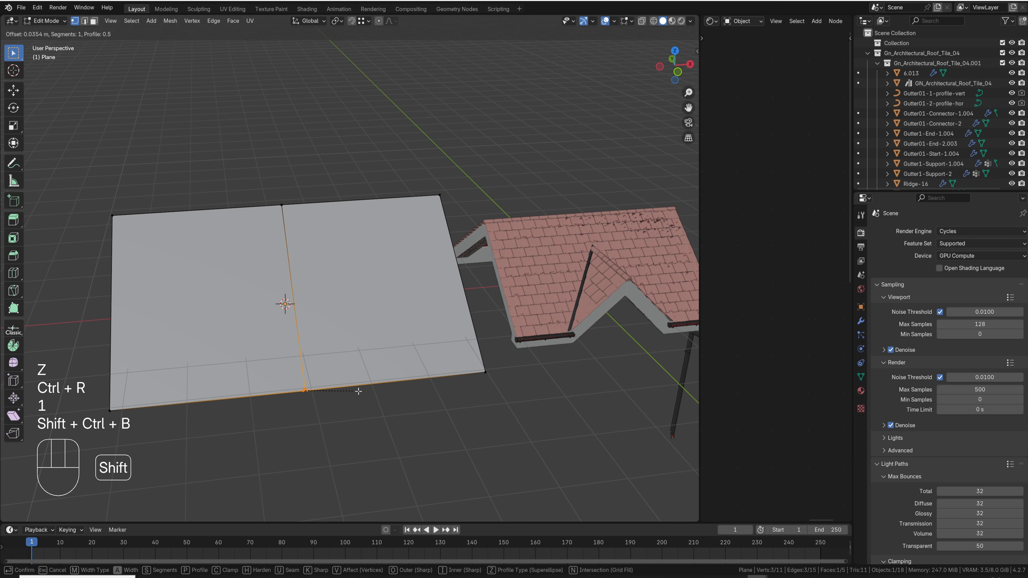
pyautogui.click(312, 290)
# - Enable snapping and move the triangle's upper vertex along the Y axis
pyautogui.press('1')
pyautogui.click(290, 270)
pyautogui.moveTo(289, 270); pyautogui.dragTo(278, 339, button='middle')
pyautogui.hotkey('shift', 'Tab')
pyautogui.press('g')
pyautogui.press('x')
pyautogui.press('y')
pyautogui.click(499, 299)
# - Delete the triangular face at the front eave and return to Object Mode
pyautogui.press('3')
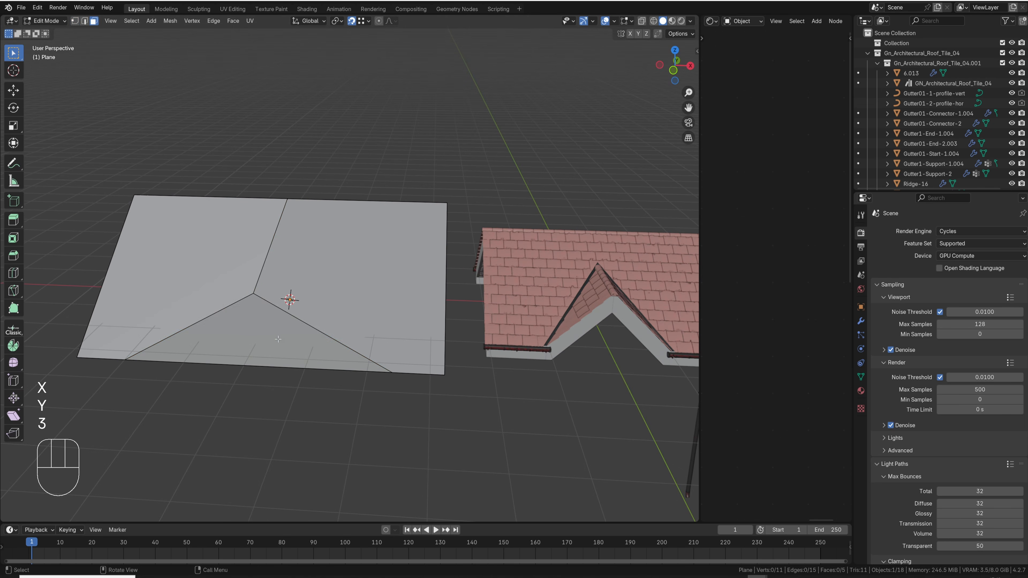
pyautogui.click(278, 340)
pyautogui.press('x')
pyautogui.click(247, 301)
pyautogui.moveTo(247, 301); pyautogui.dragTo(295, 255, button='middle')
pyautogui.press('Tab')
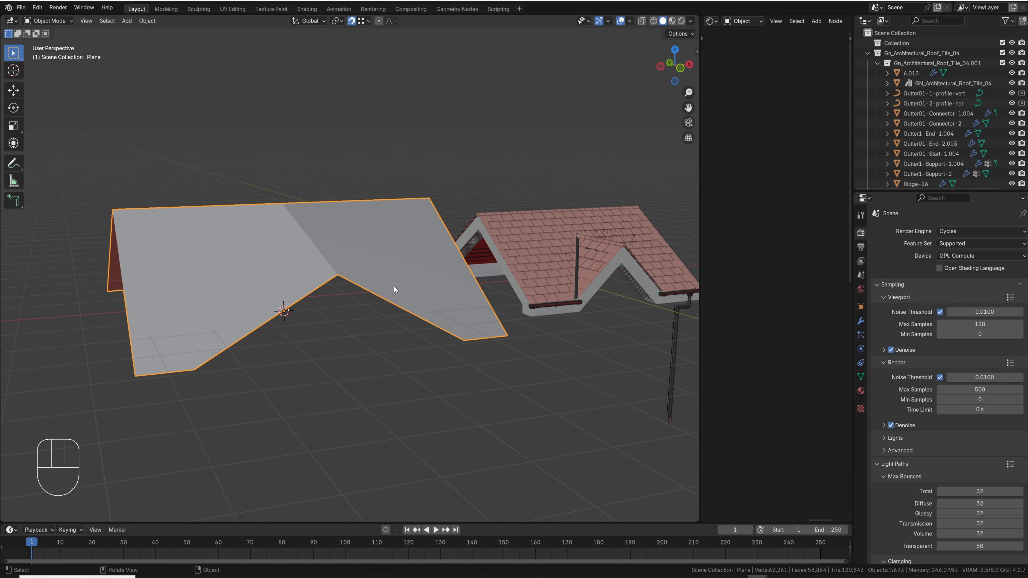
# - Try copying the tiled roof's modifiers onto the new roof plane, and undo the transfer
pyautogui.keyDown('shift'); pyautogui.moveTo(394, 286); pyautogui.dragTo(334, 276, button='middle'); pyautogui.keyUp('shift')
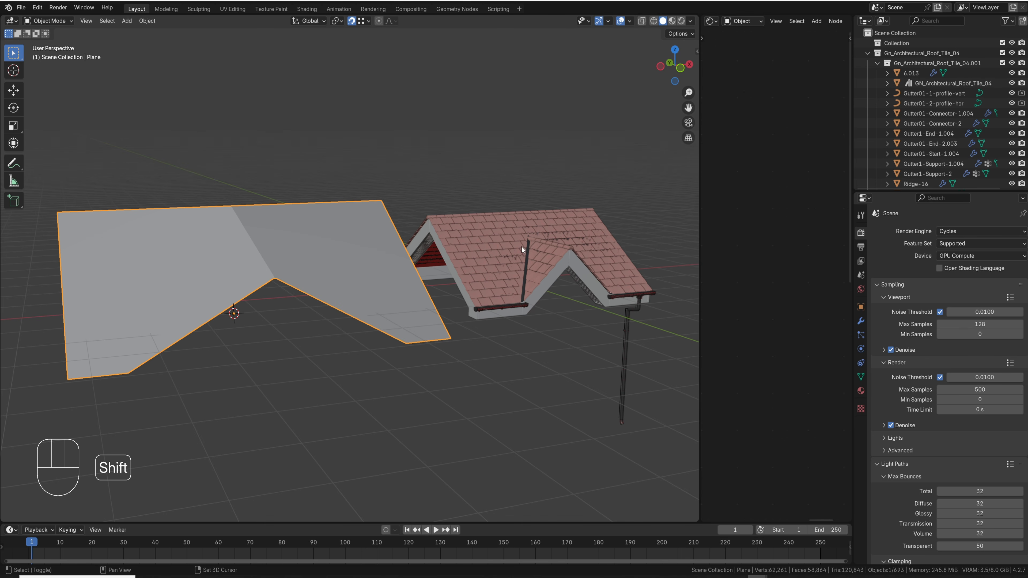
pyautogui.keyDown('shift'); pyautogui.click(509, 235); pyautogui.keyUp('shift')
pyautogui.hotkey('ctrl', 'l')
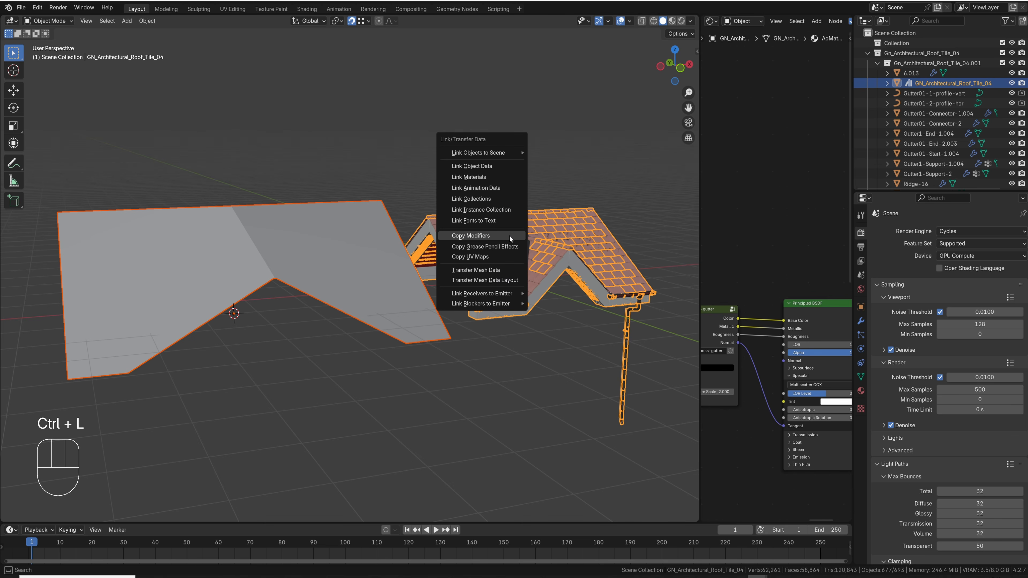
pyautogui.click(485, 237)
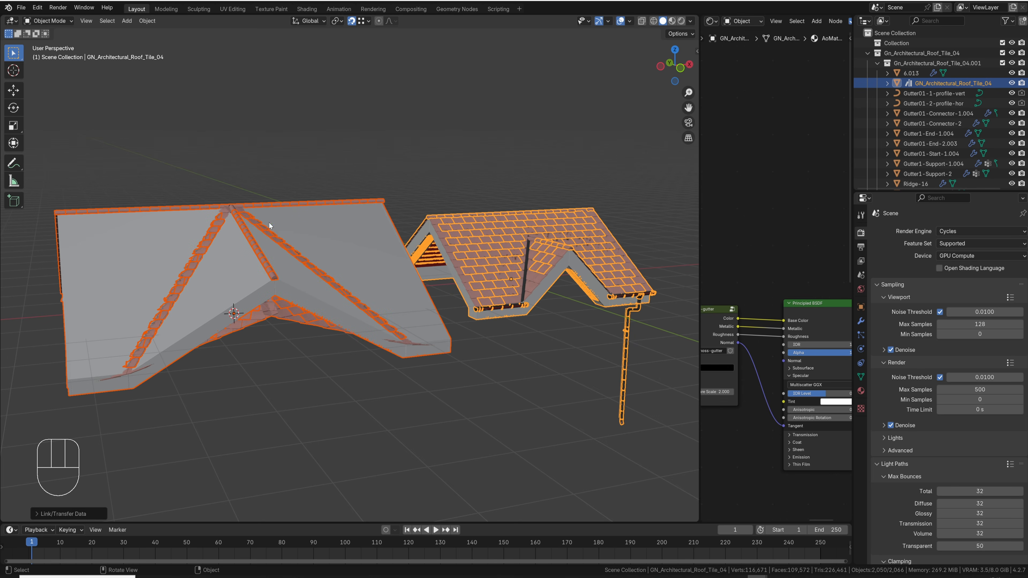
pyautogui.hotkey('ctrl', 'z')
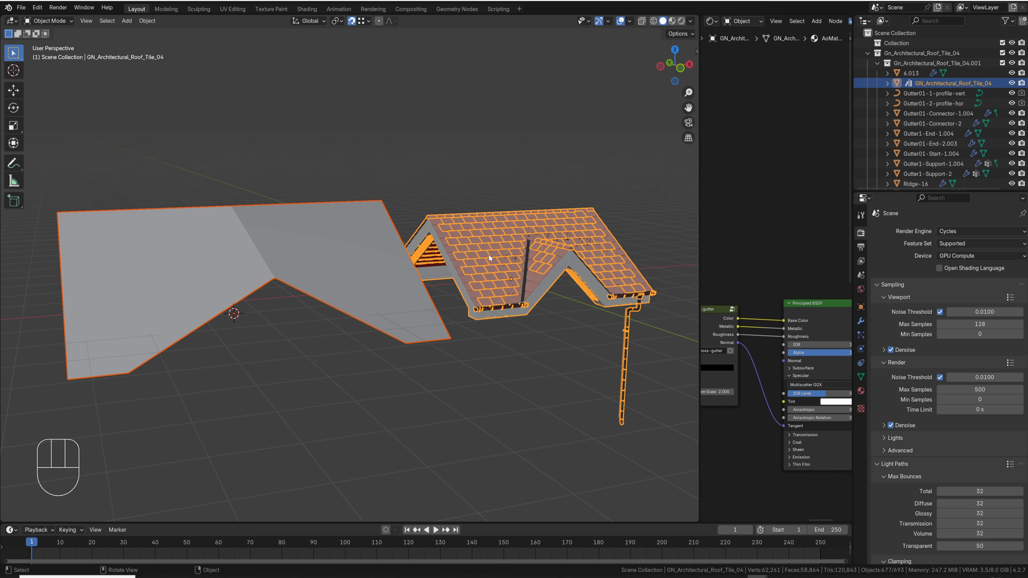
pyautogui.hotkey('ctrl', 'z')
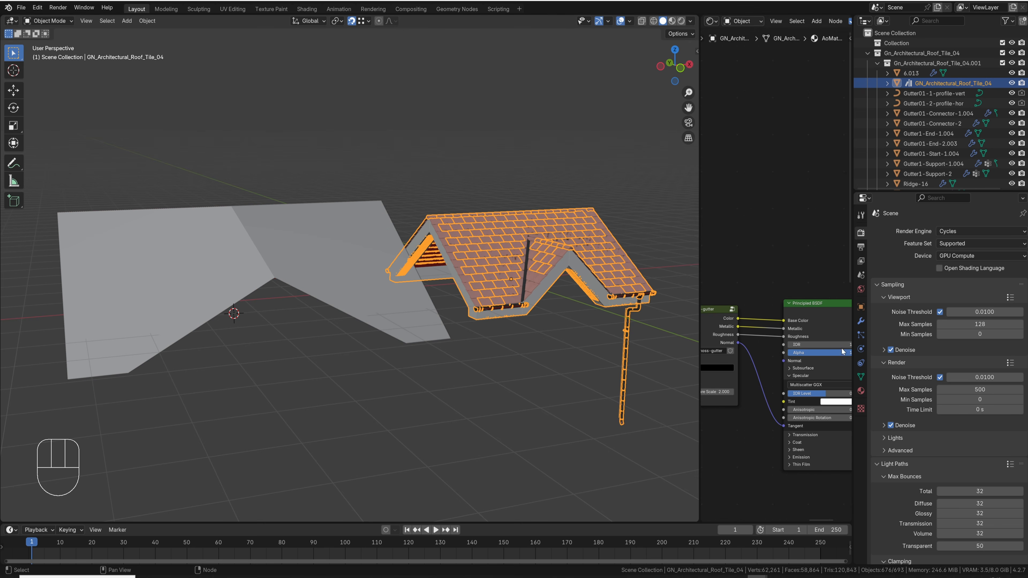
# - Examine the attributes stored in the tiled roof's mesh data
pyautogui.click(861, 377)
pyautogui.click(884, 470)
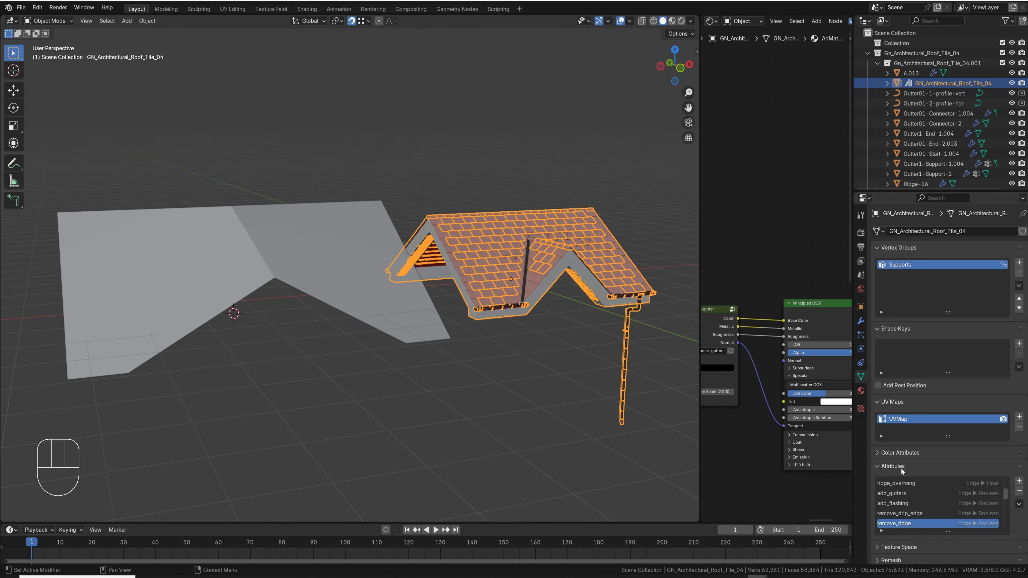
pyautogui.scroll(-1, 907, 474)
pyautogui.scroll(5, 924, 486)
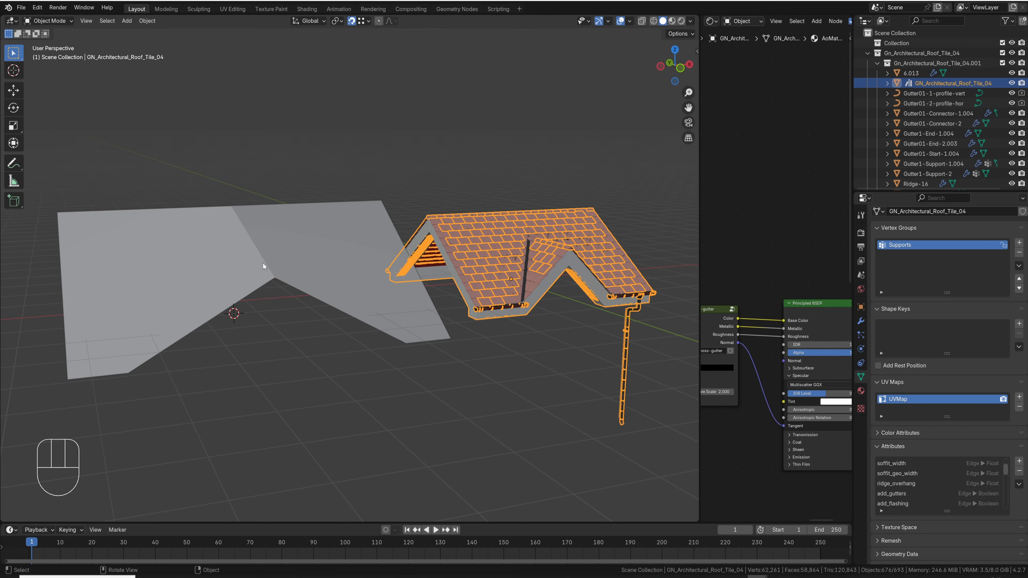
# - Join the new roof plane into the tiled roof object, keeping the tiled roof as the active object
pyautogui.click(273, 271)
pyautogui.keyDown('shift'); pyautogui.click(506, 245); pyautogui.keyUp('shift')
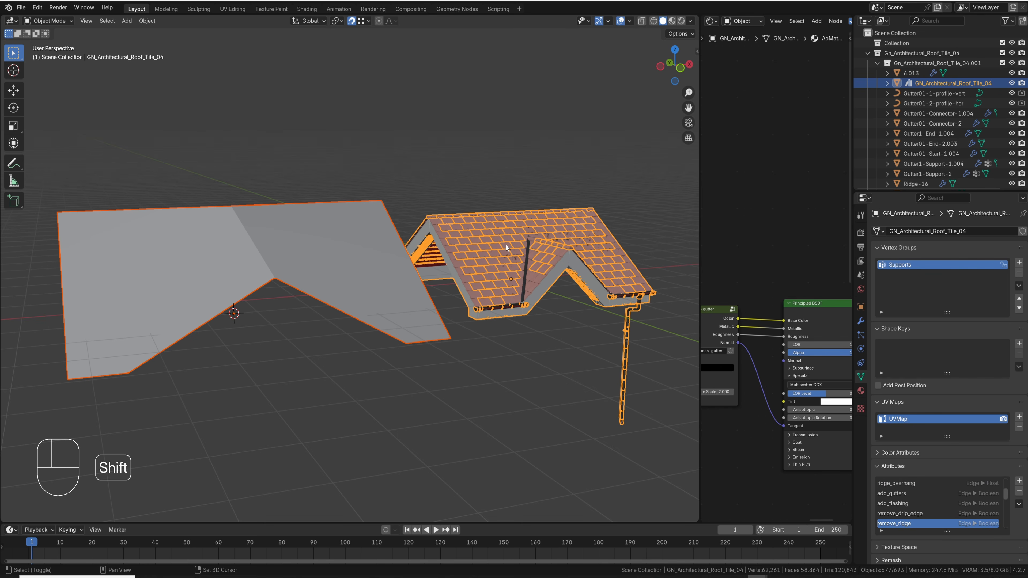
pyautogui.hotkey('ctrl', 'j')
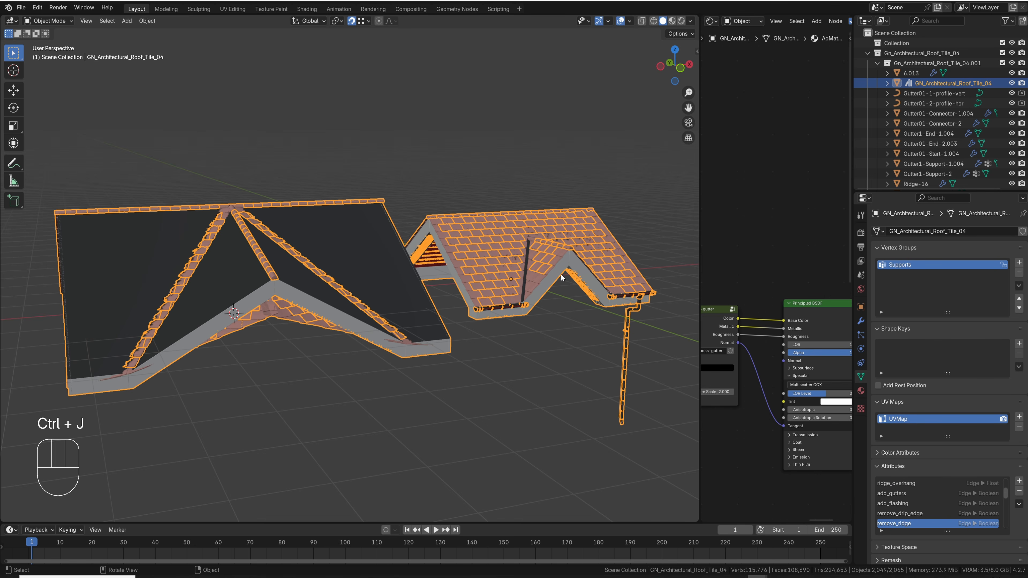
# - Delete the original roof's linked vertices from the joined mesh in Edit Mode with wireframe shading
pyautogui.press('Tab')
pyautogui.press('z')
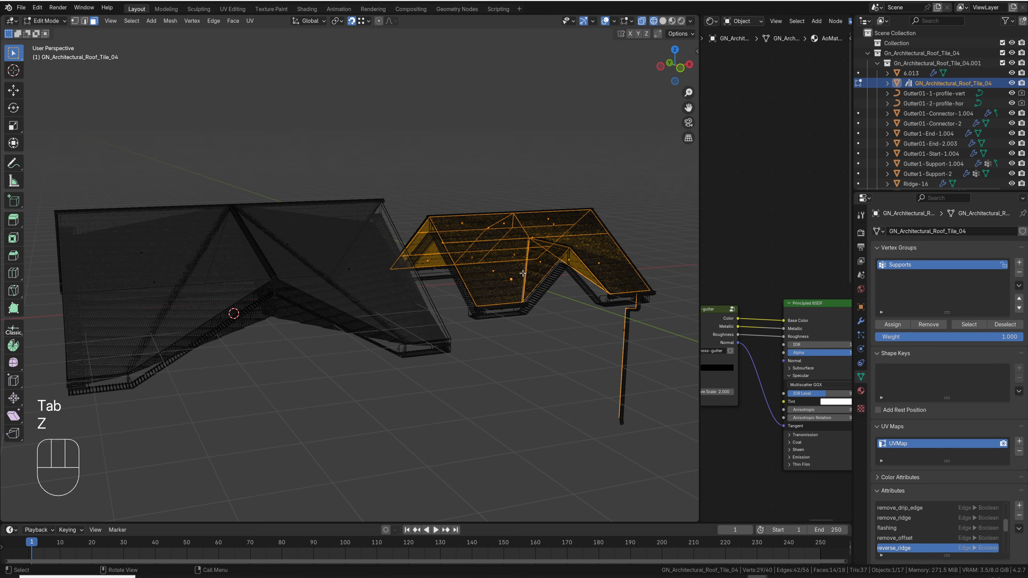
pyautogui.press('1')
pyautogui.click(430, 215)
pyautogui.hotkey('ctrl', 'l')
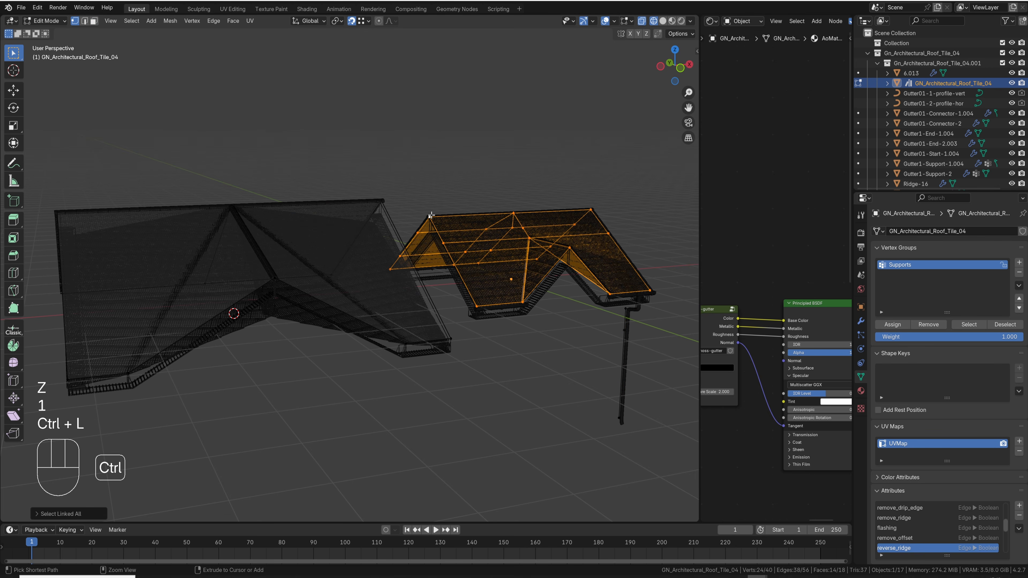
pyautogui.press('x')
pyautogui.click(402, 194)
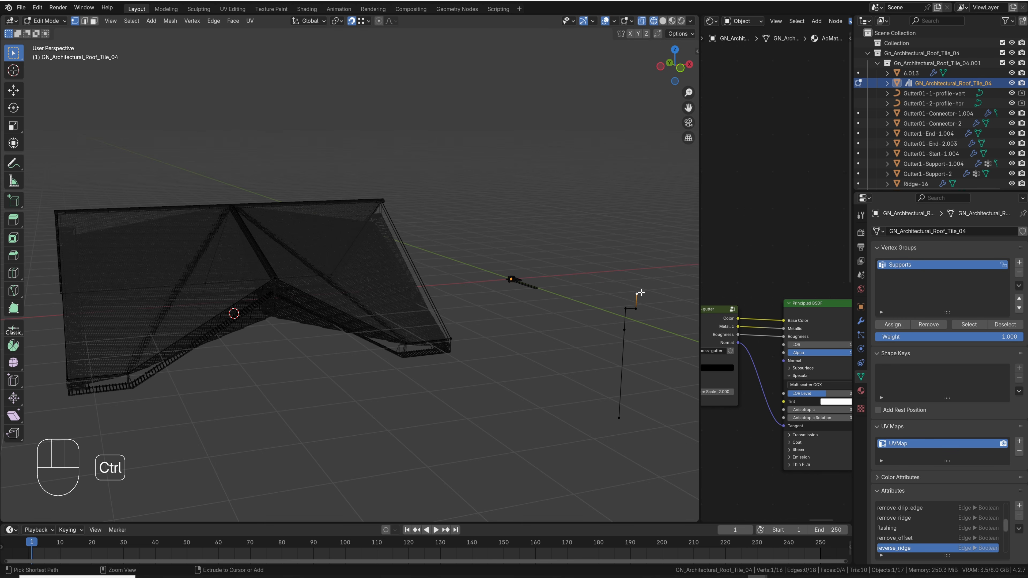
# - Select all linked vertices of the stray vertical strip beside the roof and delete them
pyautogui.hotkey('ctrl', 'l')
pyautogui.press('KP_7')
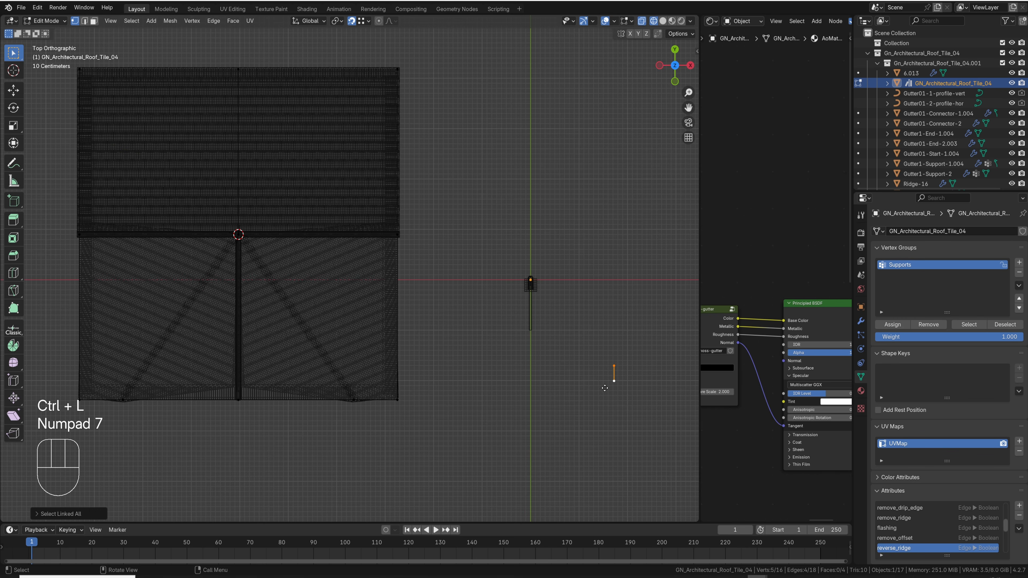
pyautogui.press('g')
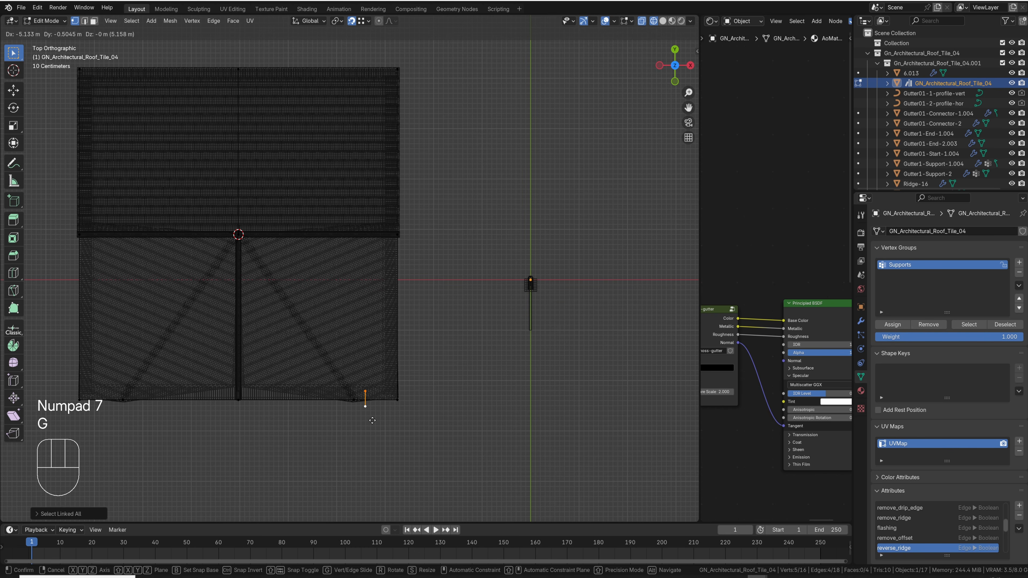
pyautogui.click(372, 420)
pyautogui.press('x')
pyautogui.click(372, 421)
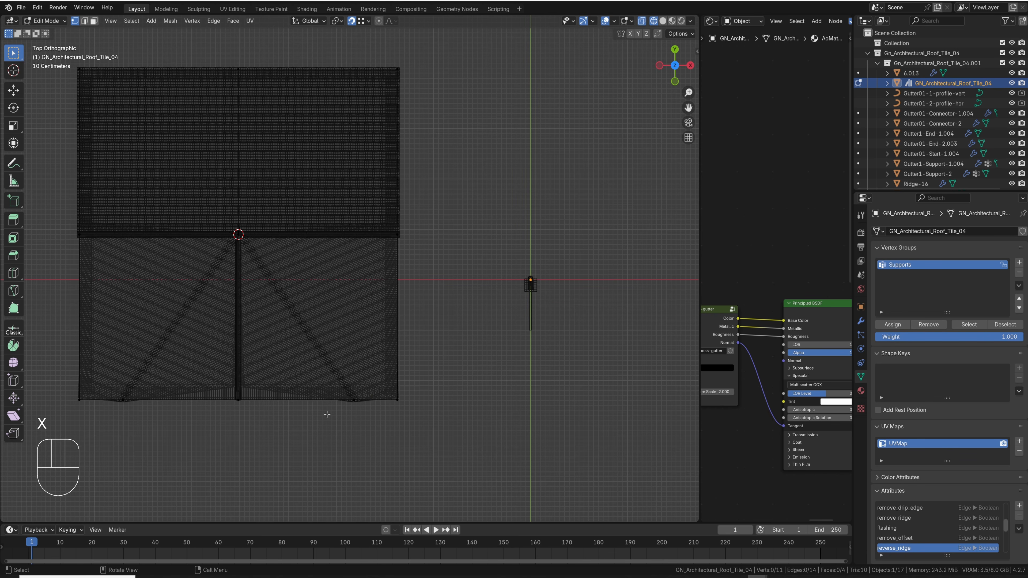
# - Return to solid shading and turn off the viewport display of the Tiles_roof_generator modifier, leaving the bare roof mesh in Edit Mode
pyautogui.moveTo(327, 414)
pyautogui.mouseDown(button='middle')
pyautogui.moveTo(374, 294)
pyautogui.moveTo(376, 310)
pyautogui.mouseUp(button='middle')
pyautogui.press('z')
pyautogui.click(415, 294)
pyautogui.keyDown('shift'); pyautogui.moveTo(376, 310); pyautogui.dragTo(410, 304, button='middle'); pyautogui.keyUp('shift')
pyautogui.scroll(2, 410, 304)
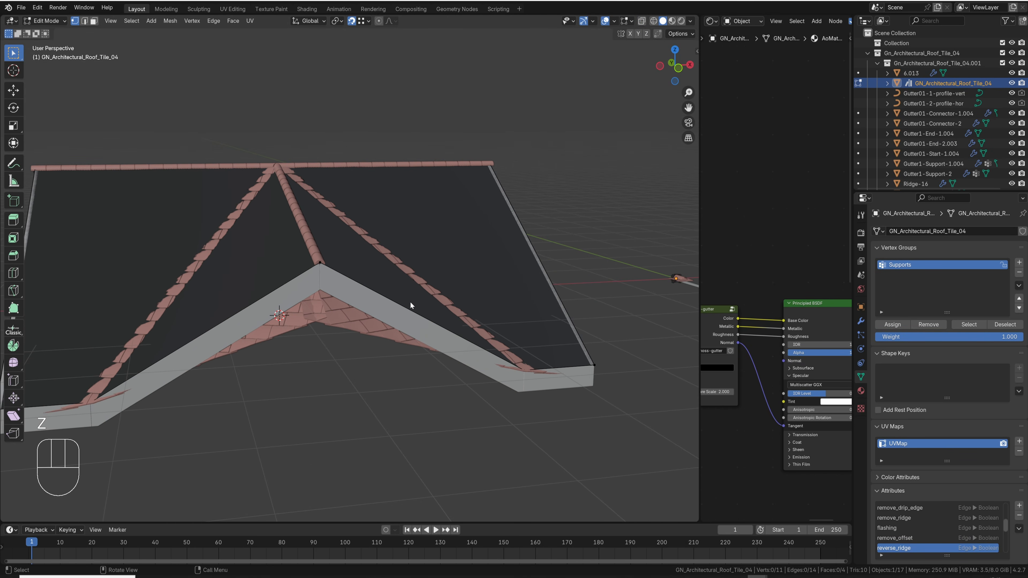
pyautogui.press('Tab')
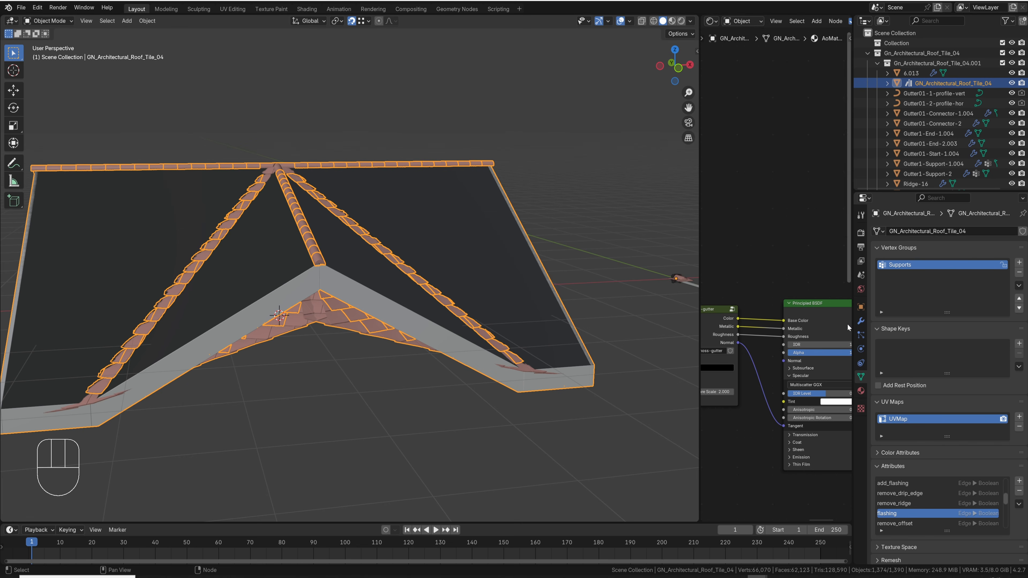
pyautogui.click(861, 321)
pyautogui.click(980, 248)
pyautogui.press('Tab')
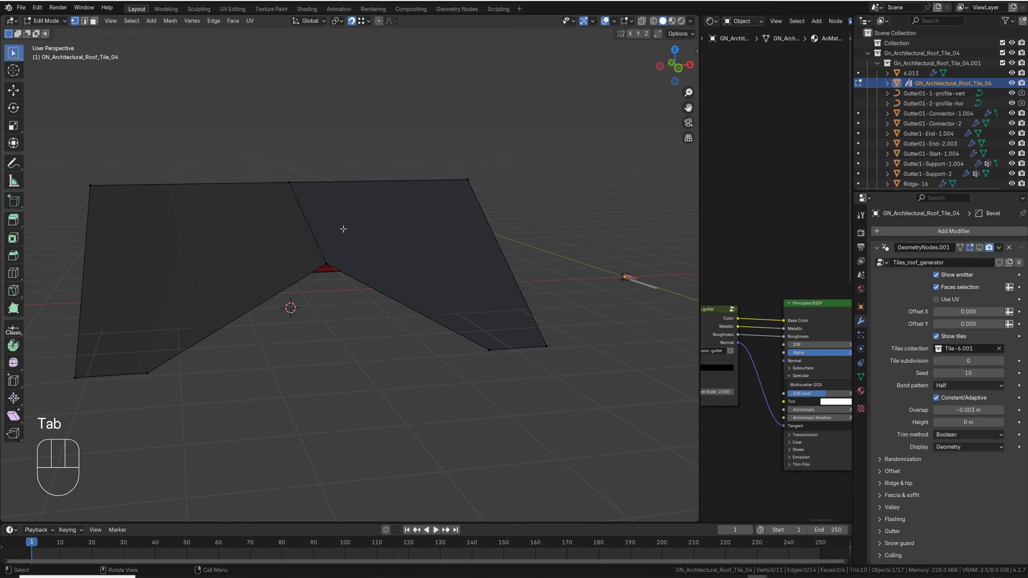
# - Connect the main ridge's junction vertex to the eave corner vertex with a new valley edge on one side of the gable
pyautogui.moveTo(340, 235); pyautogui.dragTo(295, 198, button='middle')
pyautogui.moveTo(454, 201); pyautogui.dragTo(414, 395, button='middle')
pyautogui.moveTo(414, 194); pyautogui.dragTo(366, 246, button='middle')
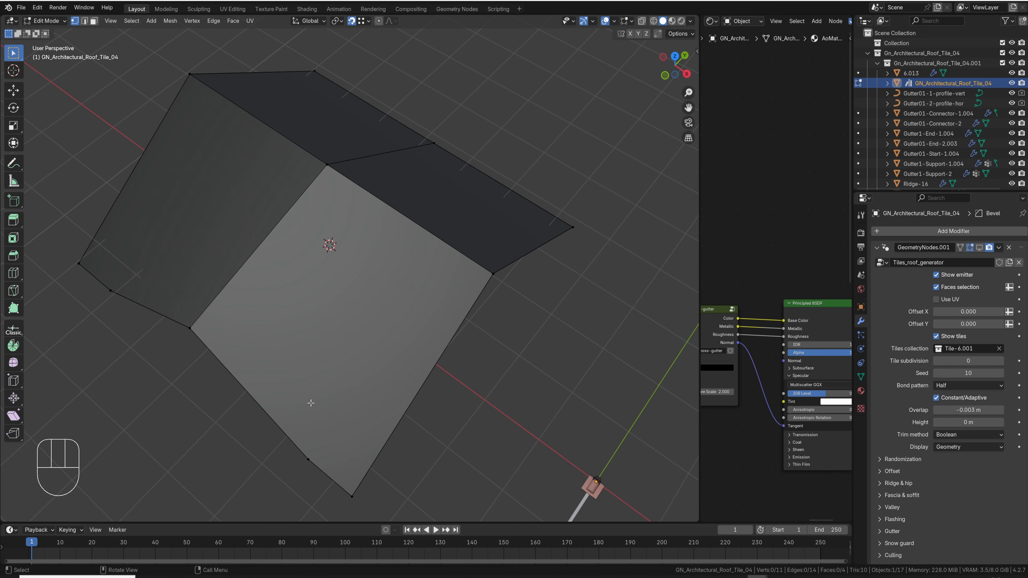
pyautogui.click(312, 459)
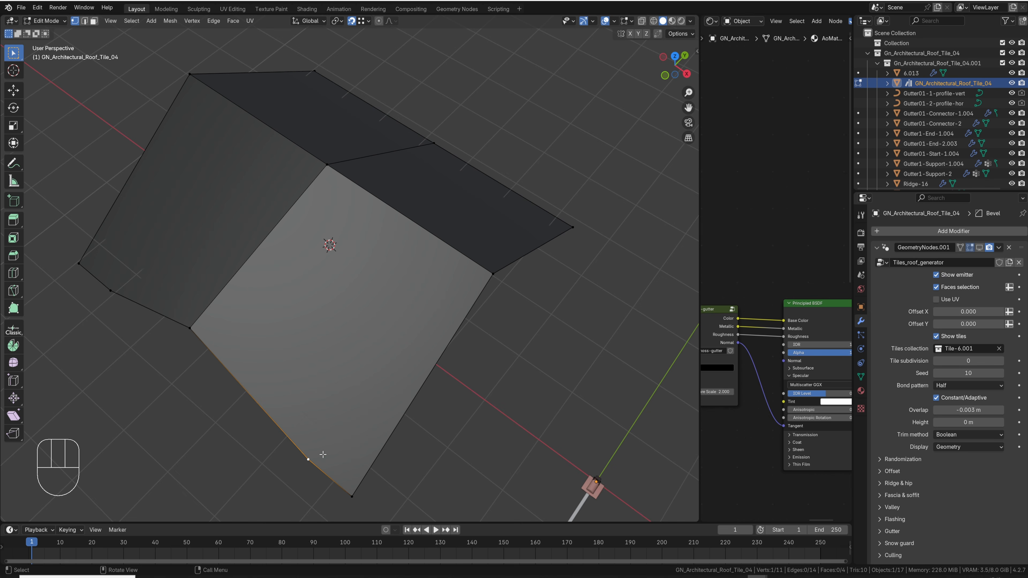
pyautogui.keyDown('shift'); pyautogui.click(327, 165); pyautogui.keyUp('shift')
pyautogui.hotkey('ctrl', 'j')
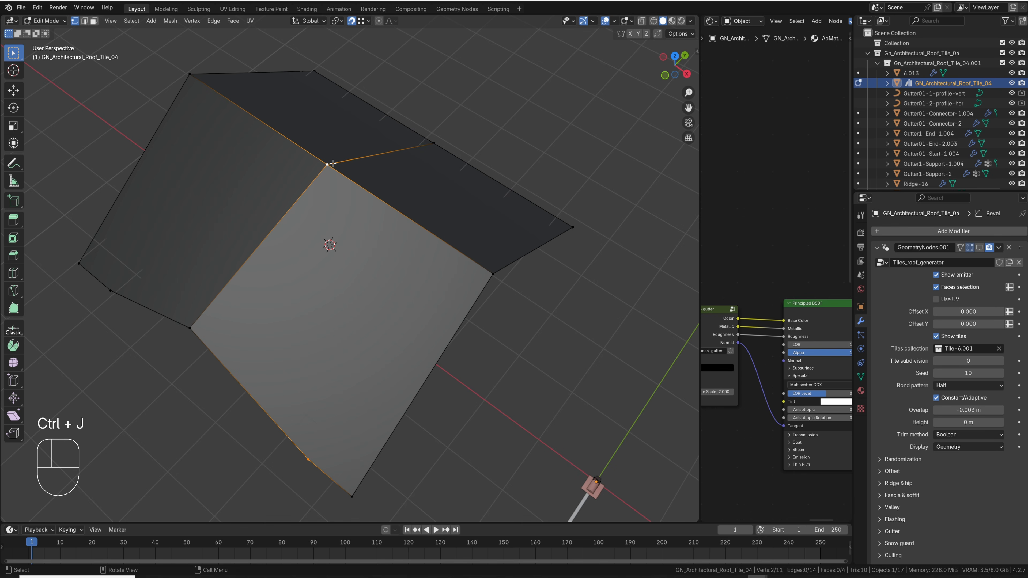
pyautogui.press('j')
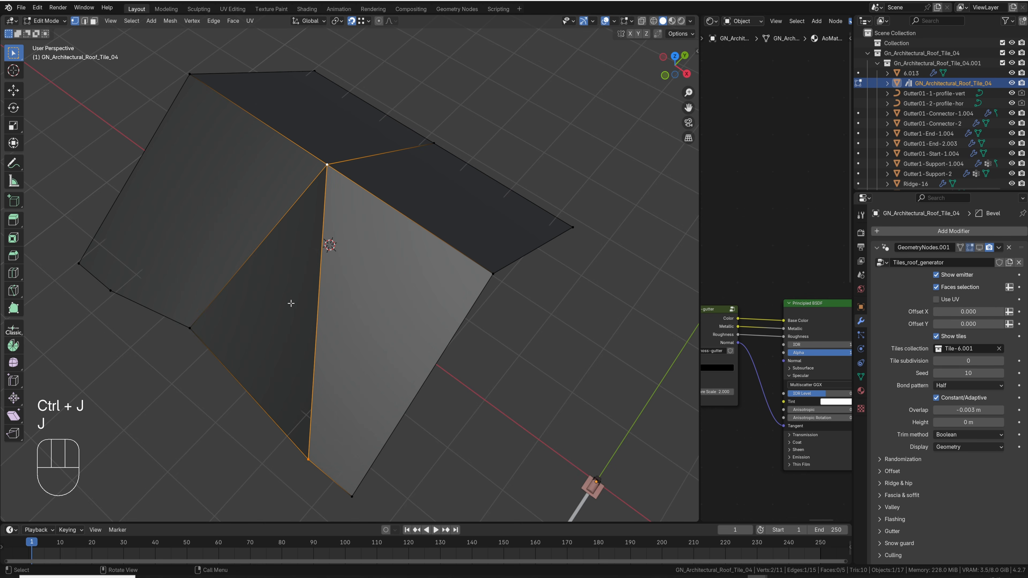
pyautogui.moveTo(211, 285); pyautogui.dragTo(243, 243, button='middle')
pyautogui.click(478, 119)
pyautogui.moveTo(421, 191); pyautogui.dragTo(390, 220, button='middle')
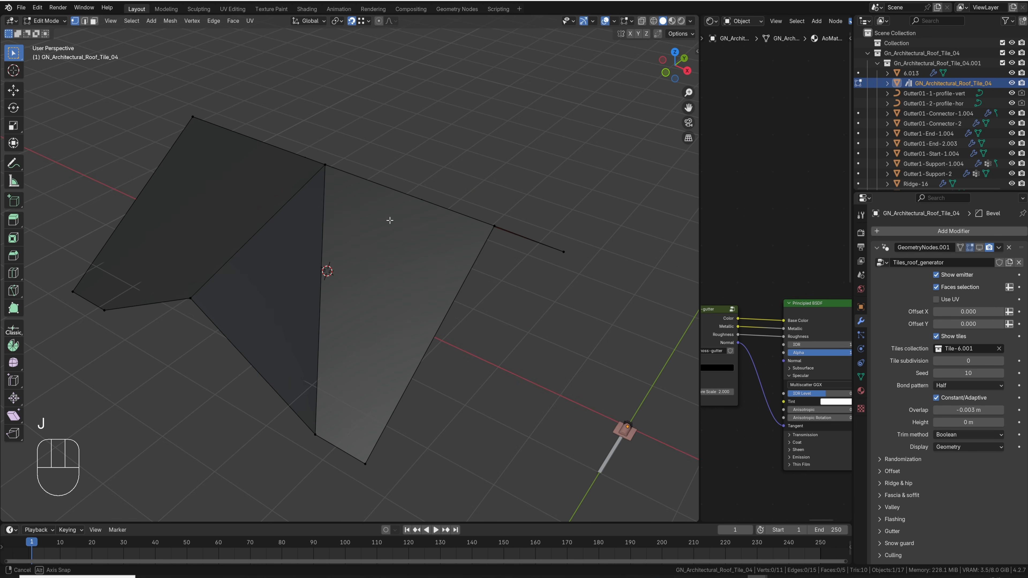
# - Connect the ridge junction vertex to the opposite eave corner vertex, adding the second valley edge
pyautogui.press('Tab')
pyautogui.moveTo(340, 297); pyautogui.dragTo(229, 345, button='middle')
pyautogui.press('Tab')
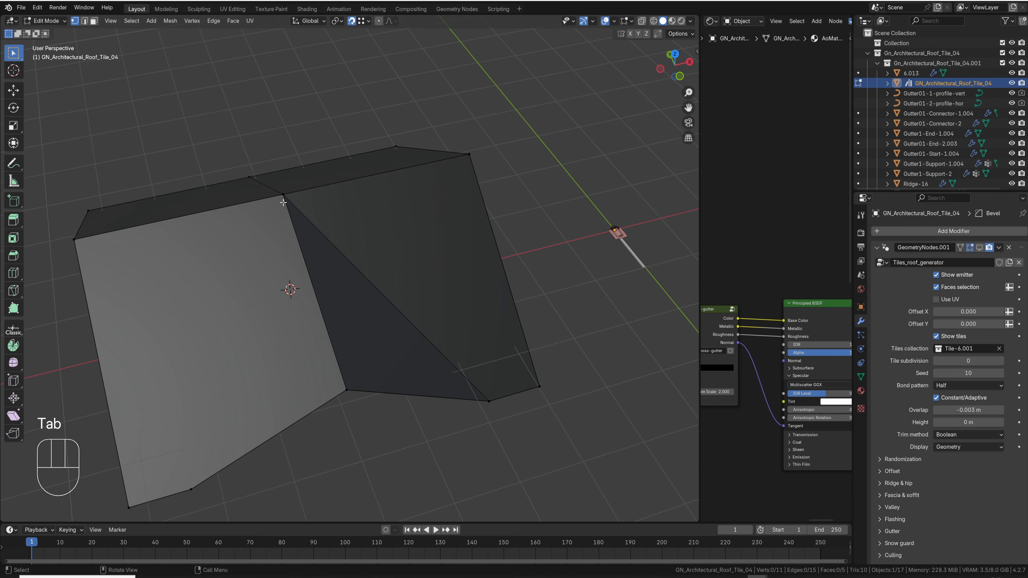
pyautogui.click(283, 200)
pyautogui.keyDown('shift'); pyautogui.click(194, 490); pyautogui.keyUp('shift')
pyautogui.hotkey('ctrl', 'j')
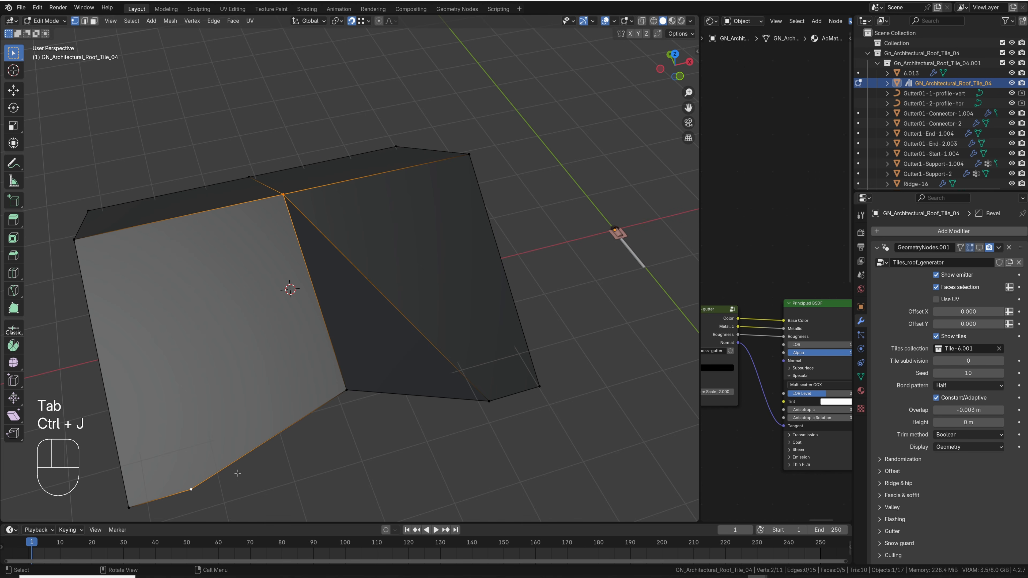
pyautogui.press('j')
# - Leave Edit Mode and turn the roof tile generator's viewport display back on
pyautogui.press('Tab')
pyautogui.moveTo(334, 356); pyautogui.dragTo(335, 332, button='middle')
pyautogui.click(979, 248)
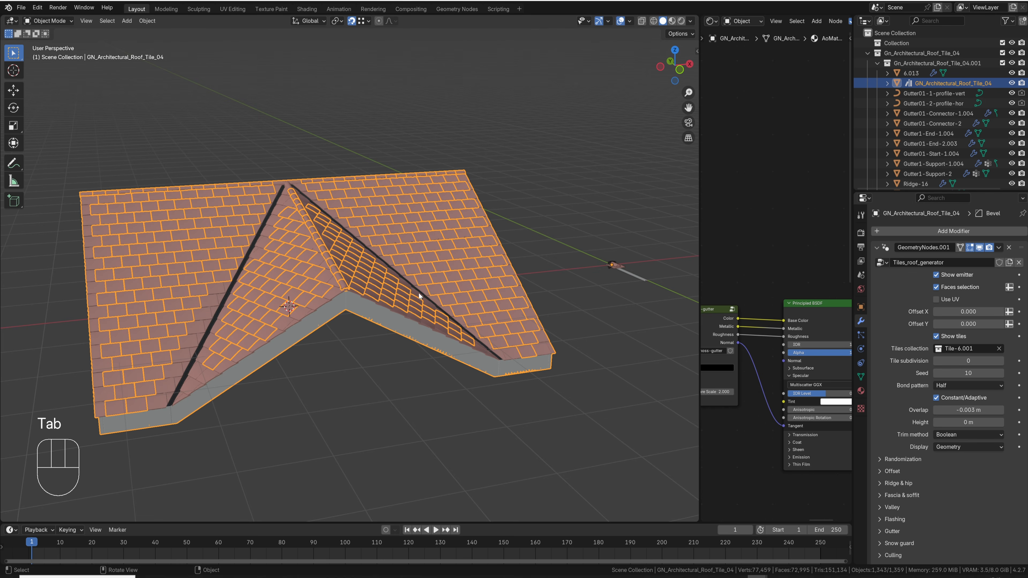
pyautogui.moveTo(418, 293); pyautogui.dragTo(399, 250, button='middle')
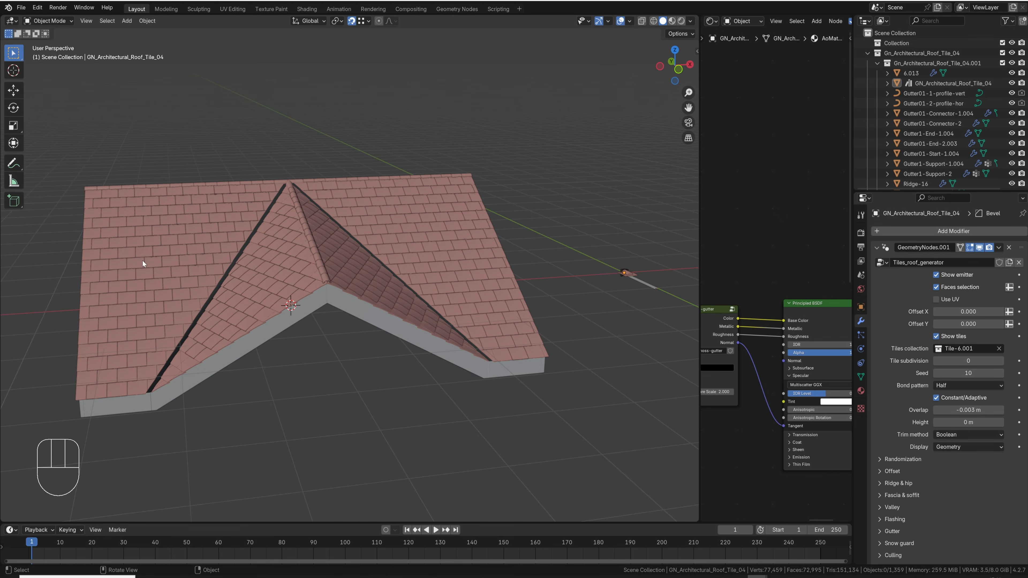
# - Lower the main ridge's end vertex by about 0.045 m along Z in the front wireframe view, with snapping off
pyautogui.moveTo(260, 243); pyautogui.dragTo(146, 220, button='middle')
pyautogui.press('Tab')
pyautogui.press('1')
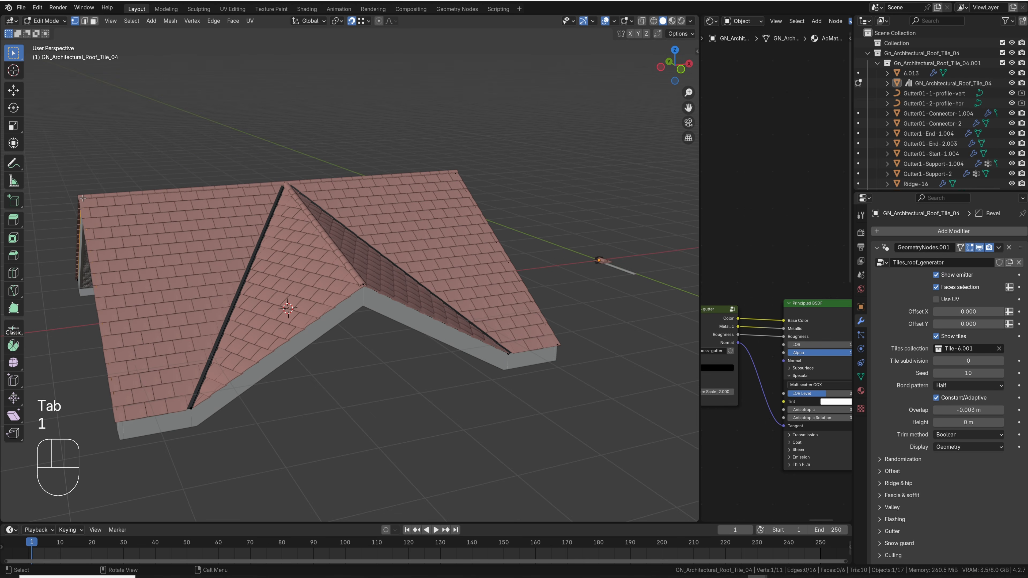
pyautogui.press('KP_1')
pyautogui.hotkey('shift', 'z')
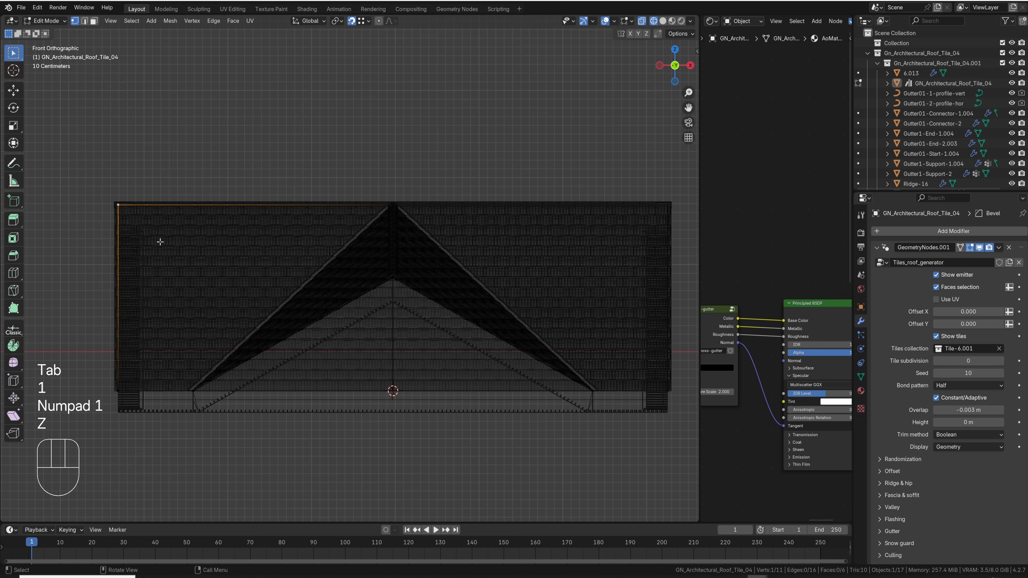
pyautogui.press('g')
pyautogui.press('z')
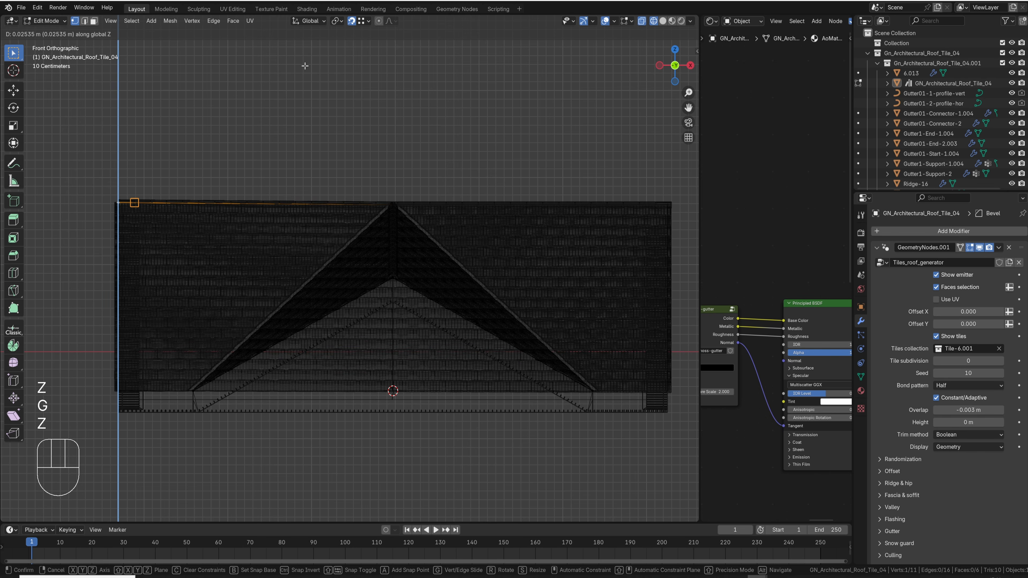
pyautogui.rightClick(304, 66)
pyautogui.hotkey('shift', 'Tab')
pyautogui.press('g')
pyautogui.press('z')
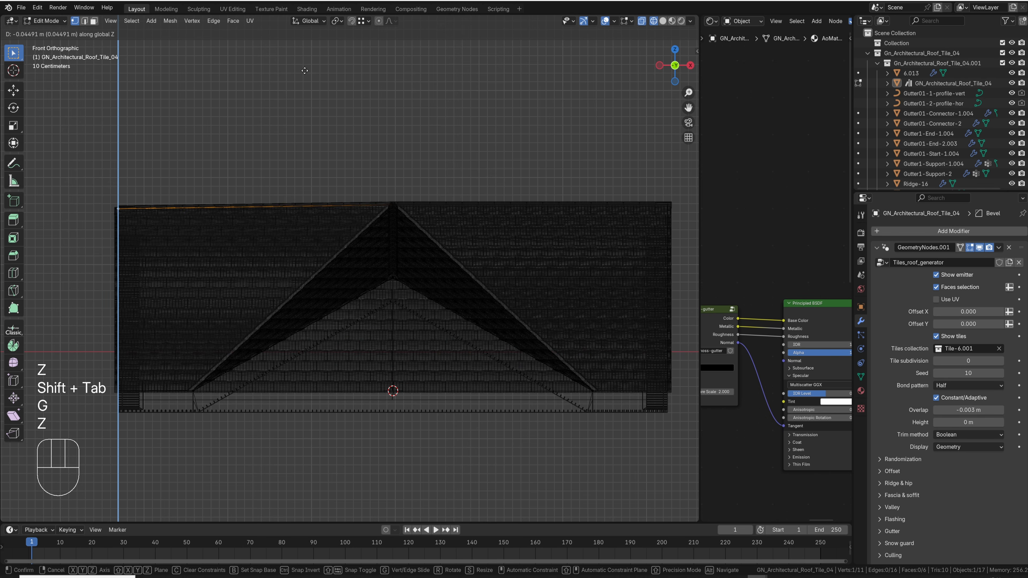
pyautogui.click(304, 70)
# - Inspect the tiled roof in solid shading from an angle, the front and the right side
pyautogui.press('z')
pyautogui.press('Tab')
pyautogui.moveTo(282, 157); pyautogui.dragTo(311, 254, button='middle')
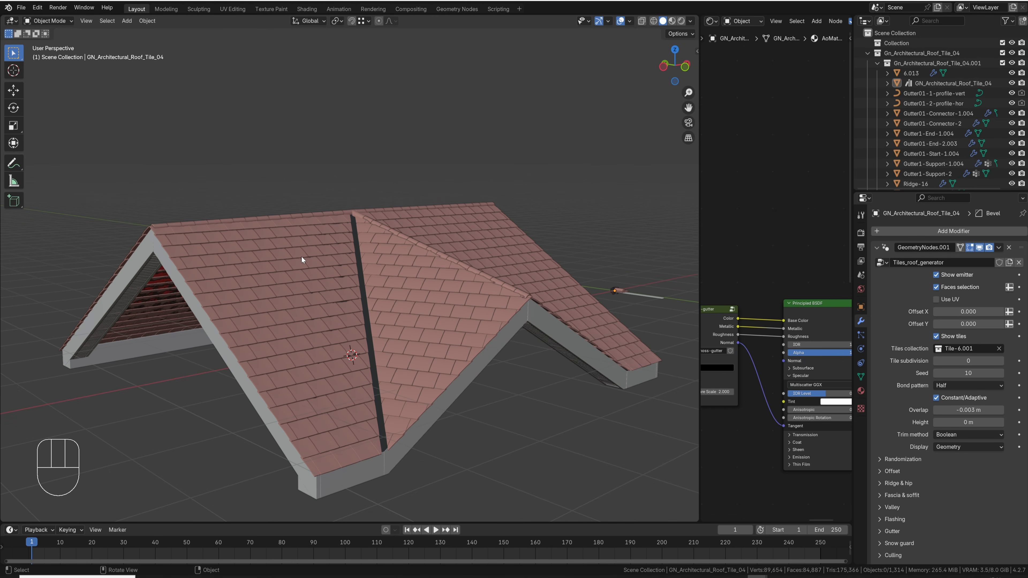
pyautogui.moveTo(302, 259); pyautogui.dragTo(240, 246, button='middle')
pyautogui.press('KP_1')
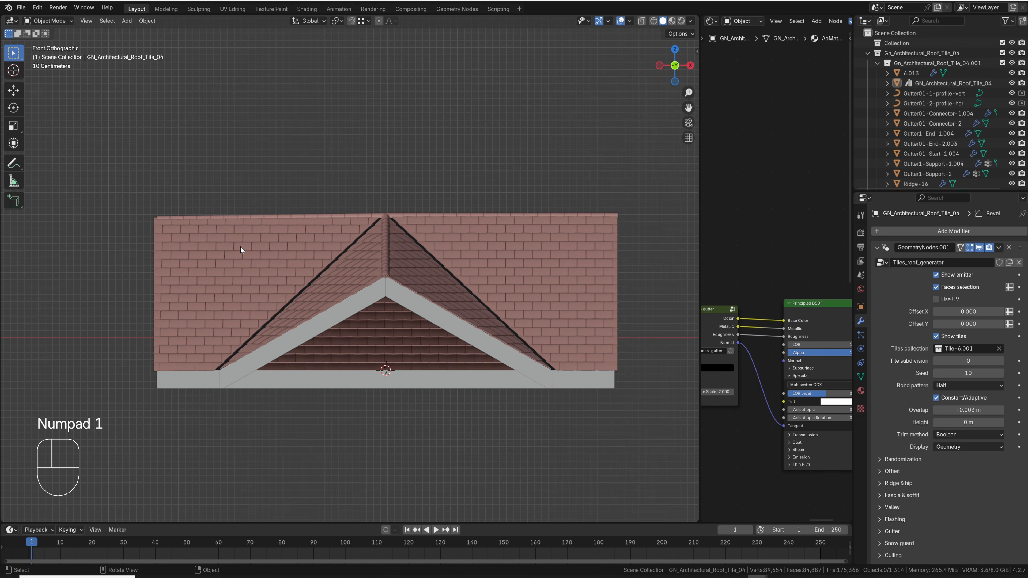
pyautogui.press('KP_2')
pyautogui.press('KP_3')
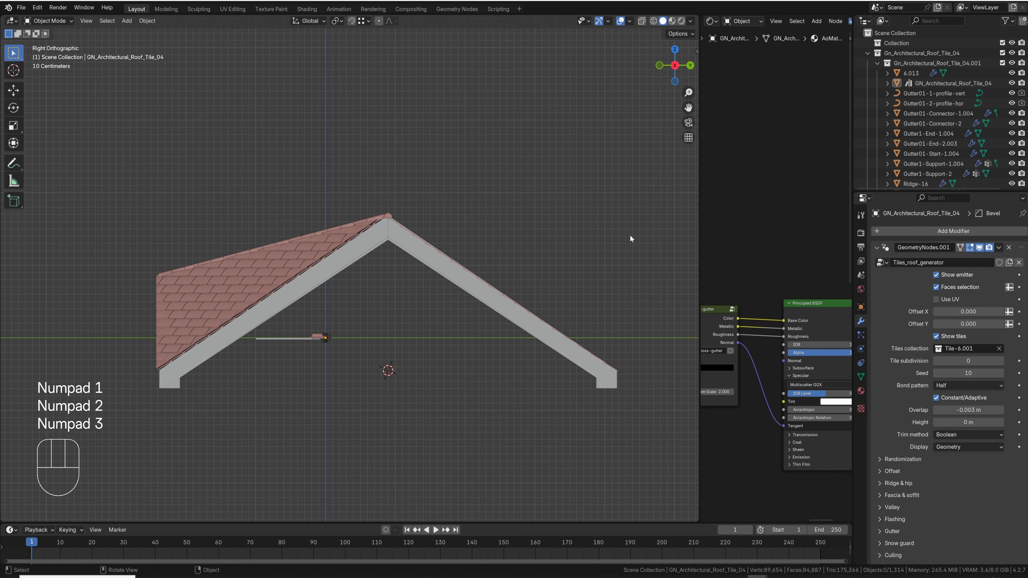
# - Hide the tile generator in the viewport, enable snapping, and raise the ridge's end vertex about 0.045 m along Z level with the ridge
pyautogui.press('z')
pyautogui.click(383, 220)
pyautogui.moveTo(384, 230)
pyautogui.keyDown('shift'); pyautogui.mouseDown(button='middle')
pyautogui.moveTo(374, 257)
pyautogui.moveTo(381, 281)
pyautogui.mouseUp(button='middle'); pyautogui.keyUp('shift')
pyautogui.scroll(4, 384, 281)
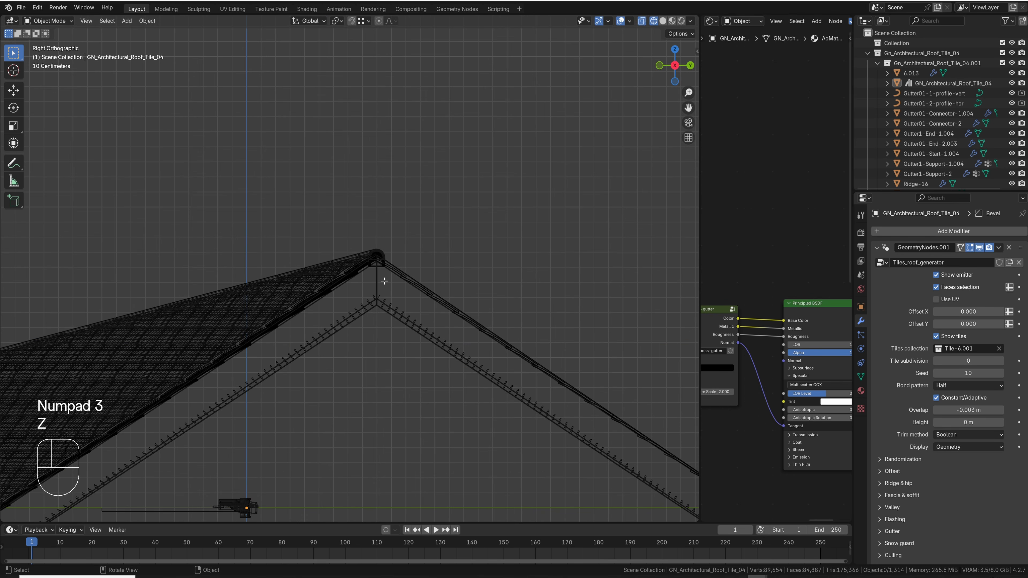
pyautogui.press('Tab')
pyautogui.scroll(5, 384, 281)
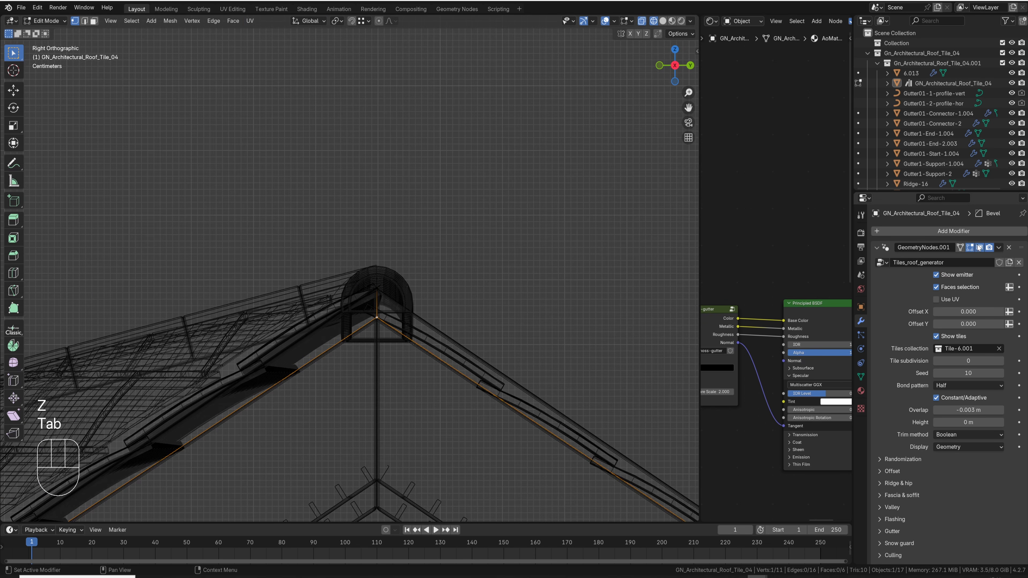
pyautogui.click(979, 248)
pyautogui.press('g')
pyautogui.press('z')
pyautogui.hotkey('shift', 'Tab')
pyautogui.press('g')
pyautogui.press('z')
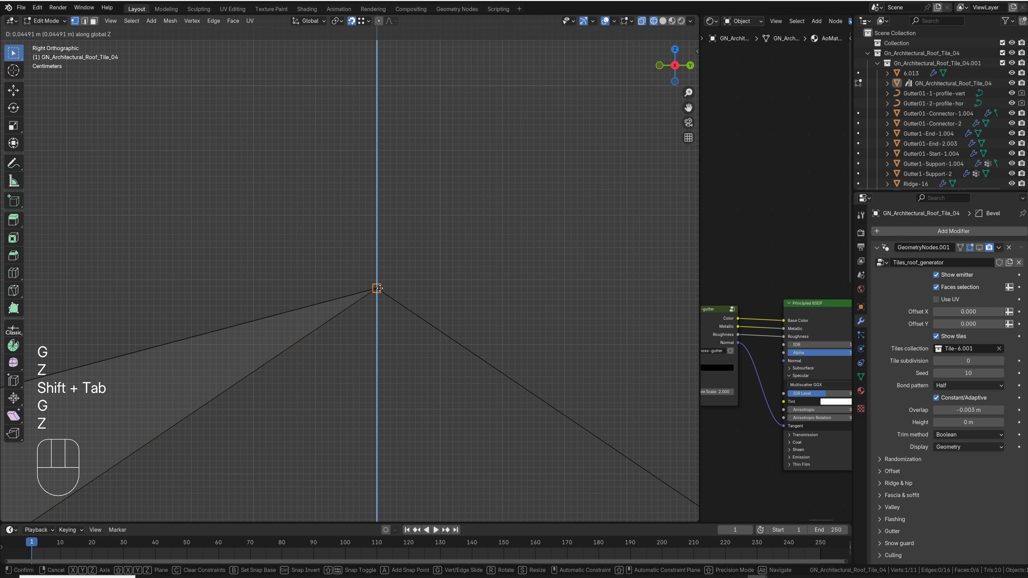
pyautogui.click(380, 288)
# - Try nudging a vertex at the front eave slightly off its line in the right wireframe view
pyautogui.press('Tab')
pyautogui.scroll(-9, 382, 289)
pyautogui.keyDown('shift'); pyautogui.moveTo(382, 289); pyautogui.dragTo(481, 188, button='middle'); pyautogui.keyUp('shift')
pyautogui.scroll(-2, 351, 257)
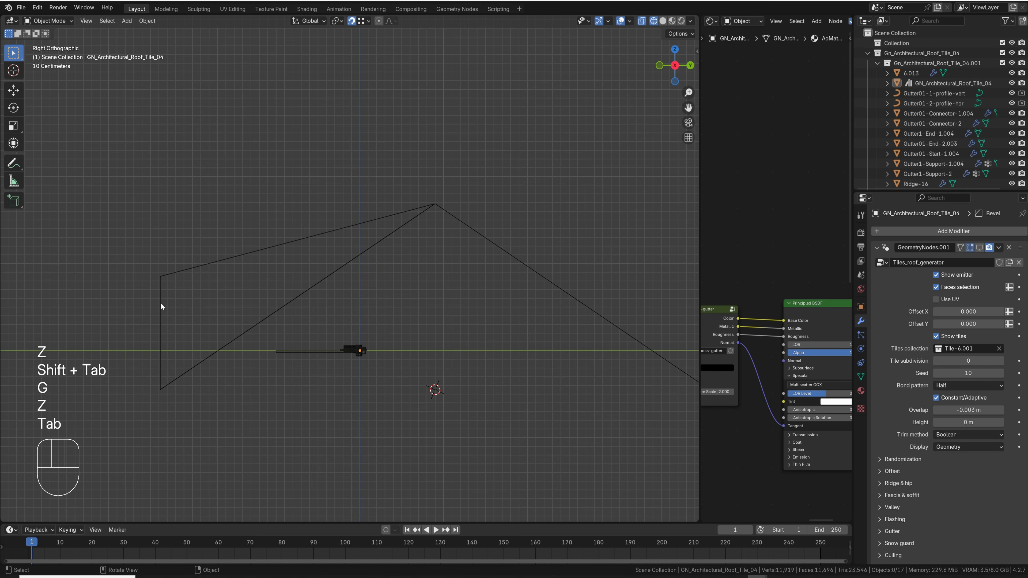
pyautogui.keyDown('shift'); pyautogui.moveTo(113, 257); pyautogui.dragTo(306, 298, button='middle'); pyautogui.keyUp('shift')
pyautogui.scroll(5, 363, 293)
pyautogui.keyDown('shift'); pyautogui.moveTo(382, 407); pyautogui.dragTo(370, 123, button='middle'); pyautogui.keyUp('shift')
pyautogui.click(338, 347)
pyautogui.press('Tab')
pyautogui.press('1')
pyautogui.keyDown('shift'); pyautogui.moveTo(374, 338); pyautogui.dragTo(367, 259, button='middle'); pyautogui.keyUp('shift')
pyautogui.scroll(3, 372, 267)
pyautogui.press('g')
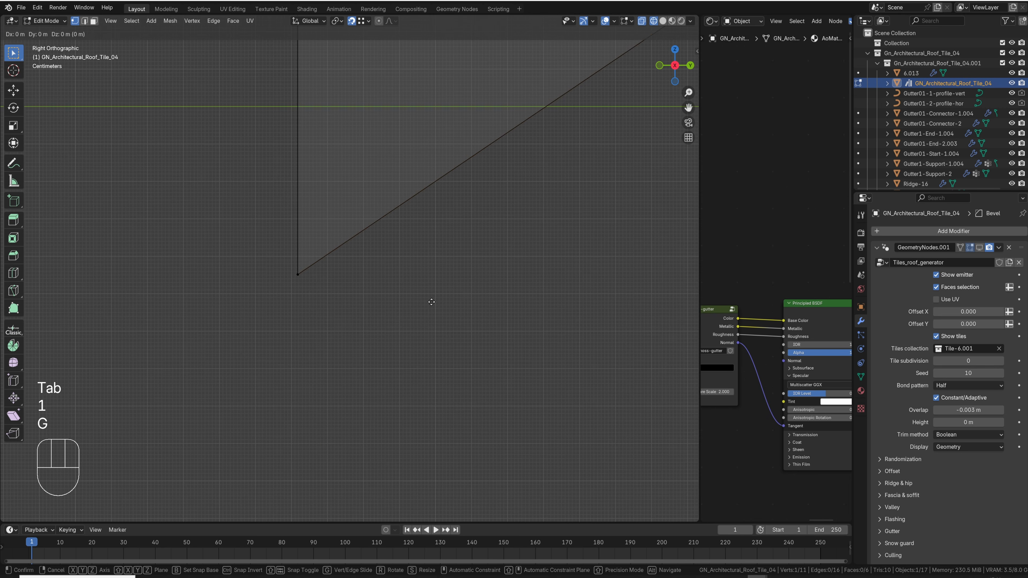
pyautogui.click(429, 301)
pyautogui.press('Tab')
pyautogui.keyDown('shift'); pyautogui.moveTo(325, 291); pyautogui.dragTo(346, 304, button='middle'); pyautogui.keyUp('shift')
pyautogui.scroll(6, 345, 304)
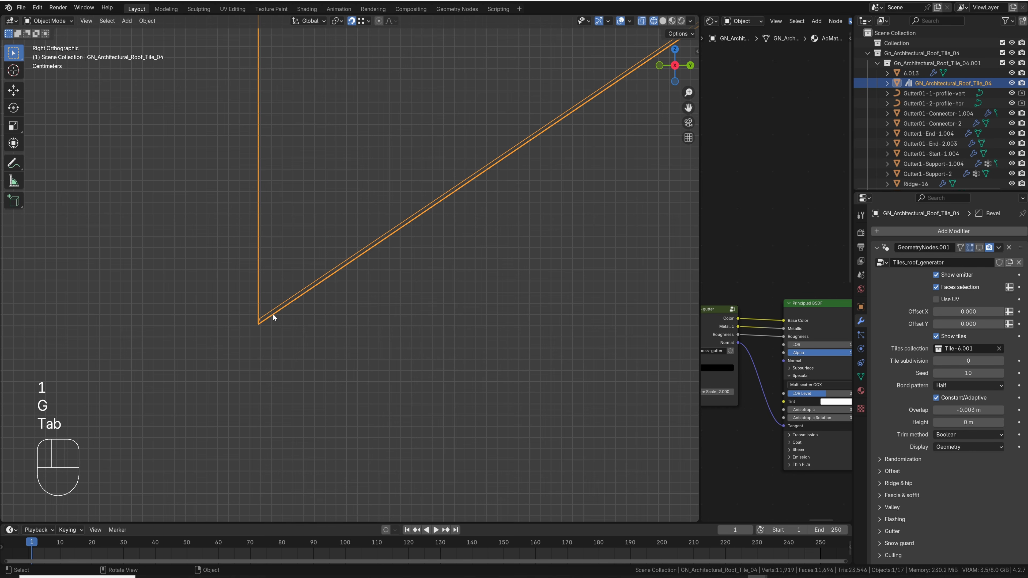
pyautogui.press('Tab')
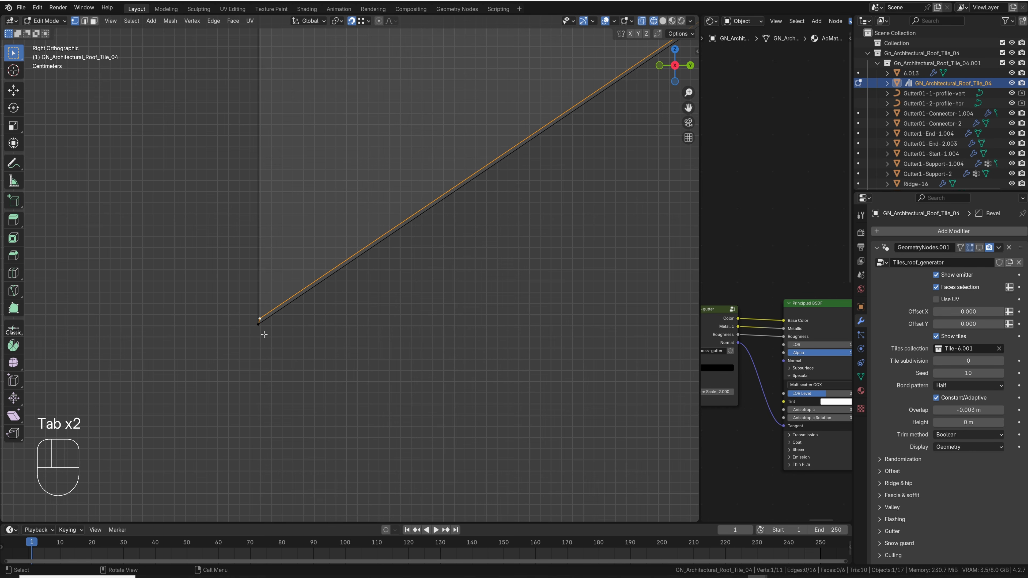
# - Undo the eave vertex move
pyautogui.hotkey('ctrl', 'z')
pyautogui.hotkey('ctrl', 'z')
pyautogui.hotkey('ctrl', 'z')
pyautogui.hotkey('ctrl', 'z')
# - Return to solid shading in Object Mode and show the generated tiles in the viewport to check the valley's eave corner
pyautogui.moveTo(292, 328); pyautogui.dragTo(443, 324, button='middle')
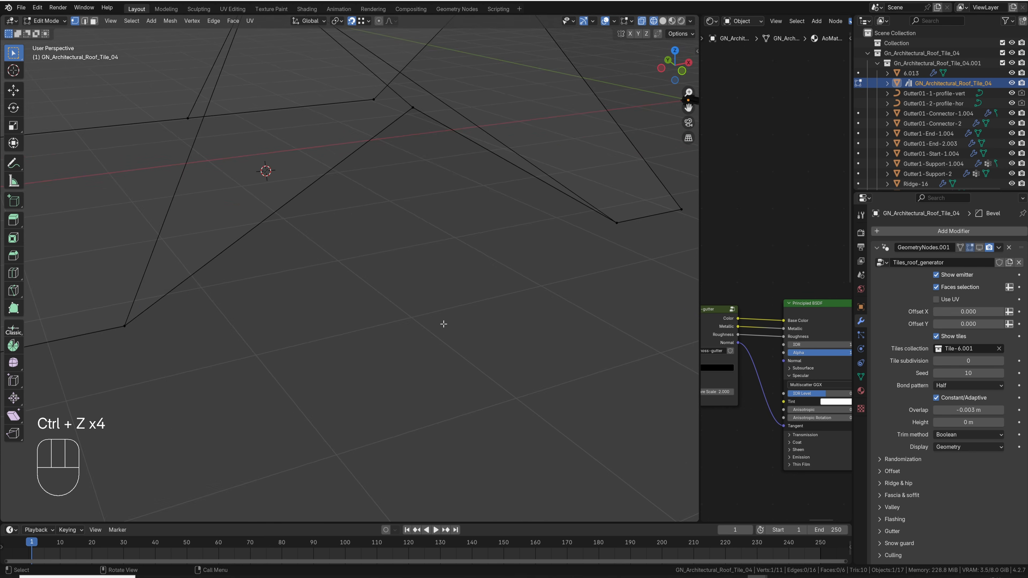
pyautogui.scroll(-3, 443, 324)
pyautogui.press('z')
pyautogui.click(495, 322)
pyautogui.press('Tab')
pyautogui.moveTo(446, 266)
pyautogui.mouseDown(button='middle')
pyautogui.moveTo(516, 261)
pyautogui.moveTo(441, 273)
pyautogui.mouseUp(button='middle')
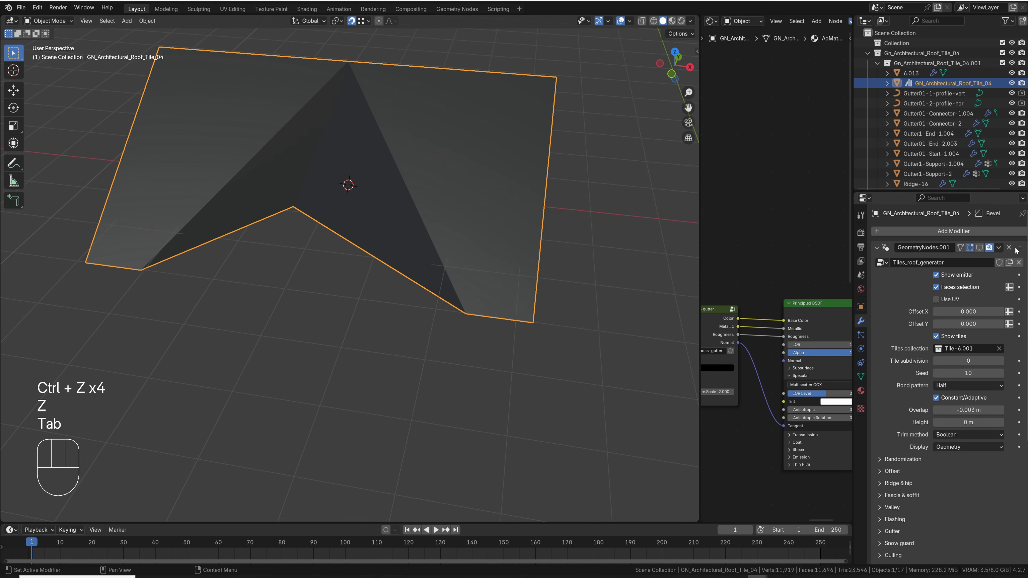
pyautogui.click(980, 248)
pyautogui.moveTo(332, 264); pyautogui.dragTo(416, 227, button='middle')
pyautogui.scroll(5, 417, 226)
pyautogui.press('a')
pyautogui.press('a')
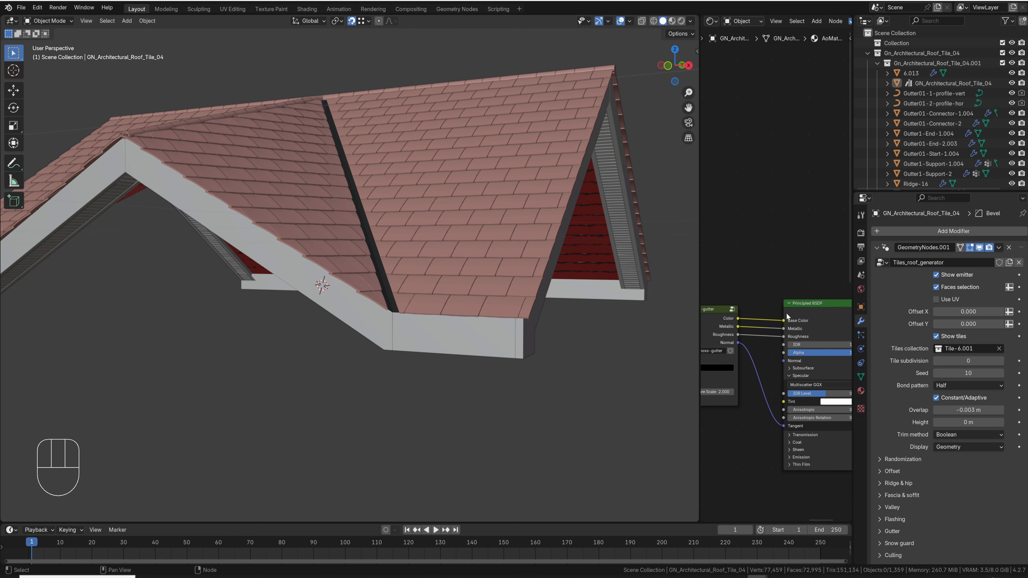
# - Hide the generated tiles and subdivide the short eave edge between the valley corner and the roof's outer corner
pyautogui.click(979, 247)
pyautogui.moveTo(460, 276); pyautogui.dragTo(468, 308, button='middle')
pyautogui.press('Tab')
pyautogui.hotkey('ctrl', 'r')
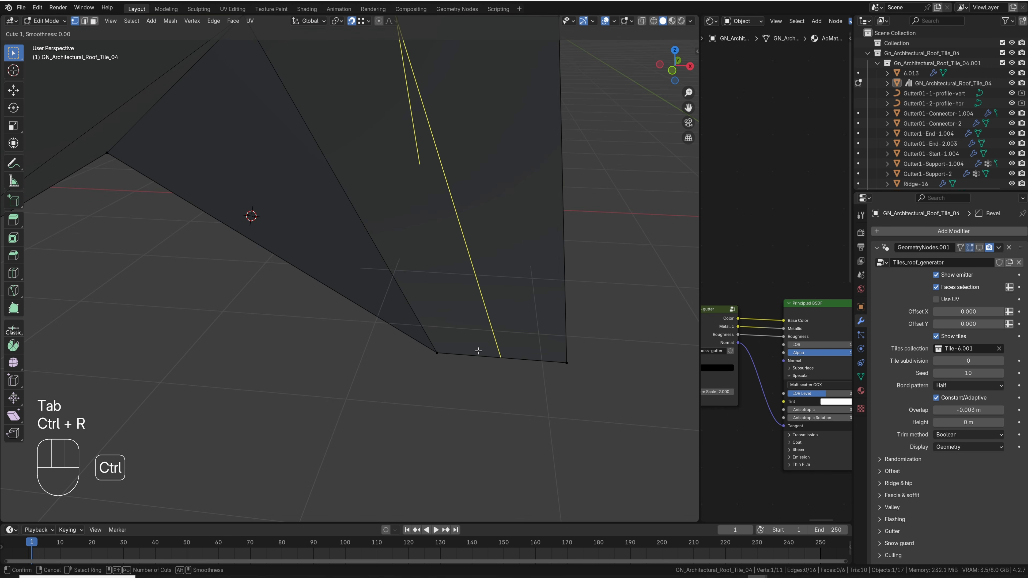
pyautogui.rightClick(497, 356)
pyautogui.click(438, 352)
pyautogui.keyDown('shift'); pyautogui.click(567, 364); pyautogui.keyUp('shift')
pyautogui.rightClick(522, 329)
pyautogui.click(521, 321)
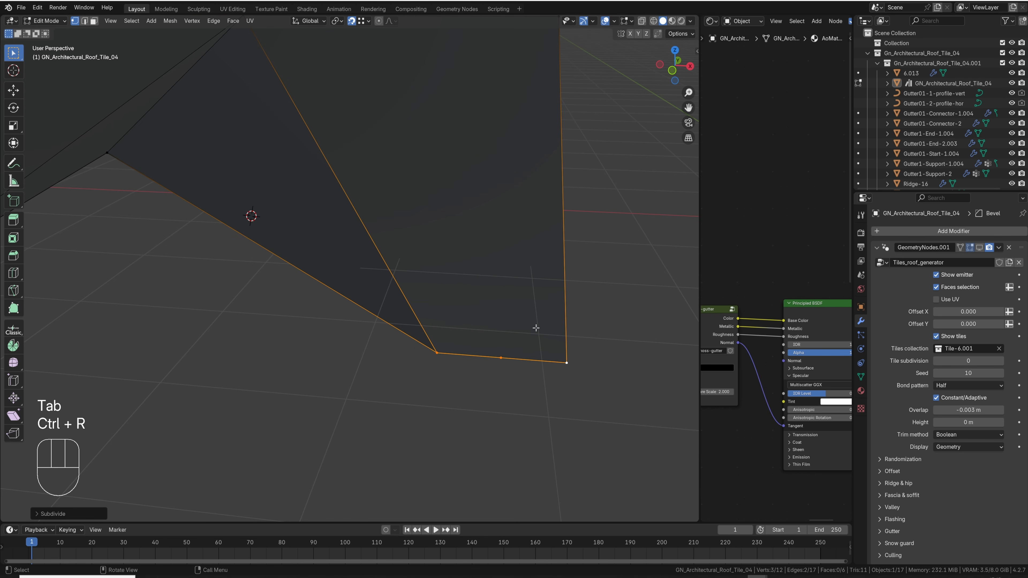
# - Slide the subdivided edge's middle vertex along the eave to the valley corner
pyautogui.click(506, 360)
pyautogui.press('g')
pyautogui.press('g')
pyautogui.click(370, 390)
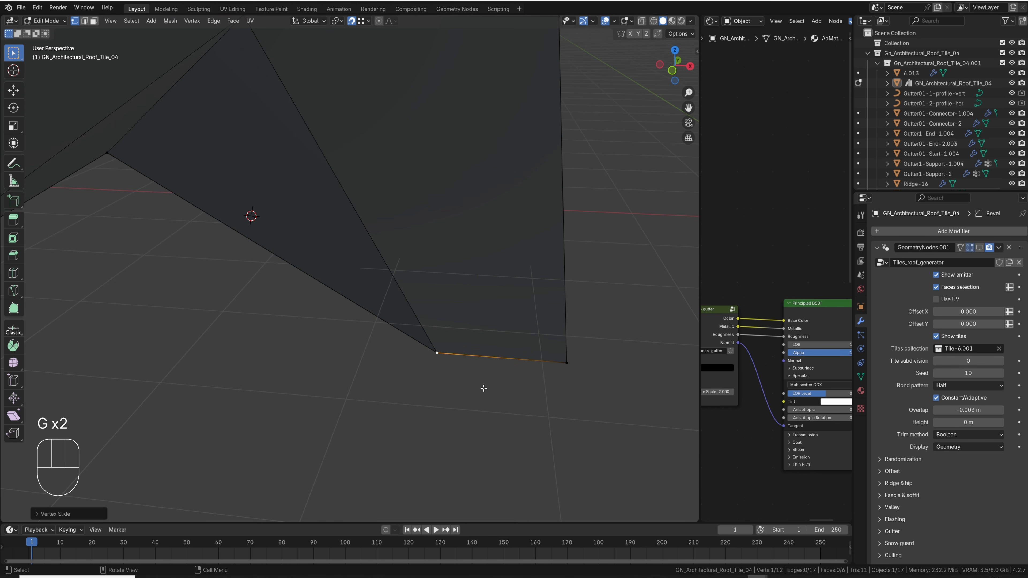
pyautogui.press('z')
pyautogui.click(439, 372)
pyautogui.click(444, 359)
pyautogui.press('g')
pyautogui.rightClick(450, 361)
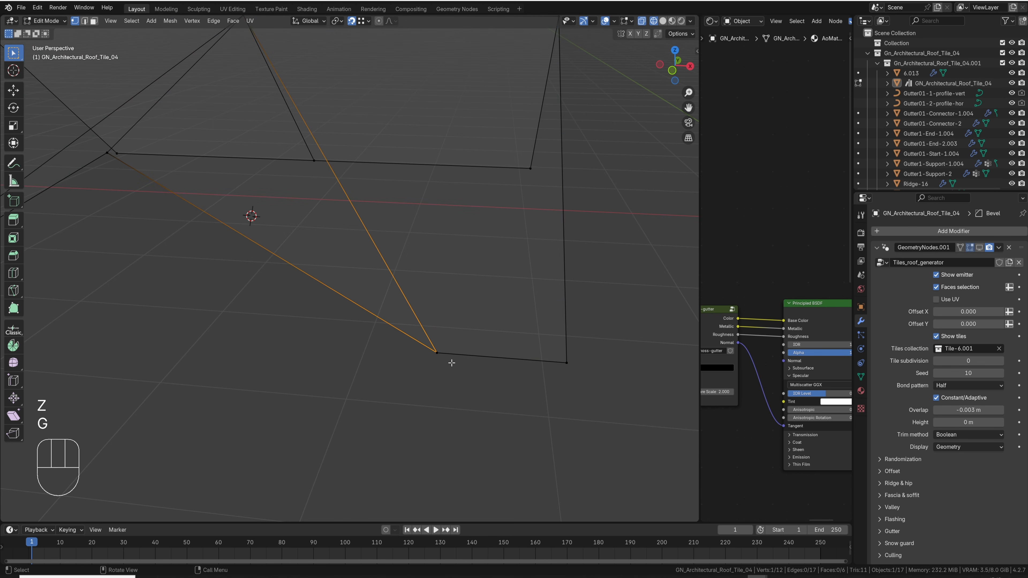
# - Return to Object Mode, show the generated tiles in the viewport, and inspect the valley's eave corner from below in solid shading
pyautogui.press('Tab')
pyautogui.click(979, 247)
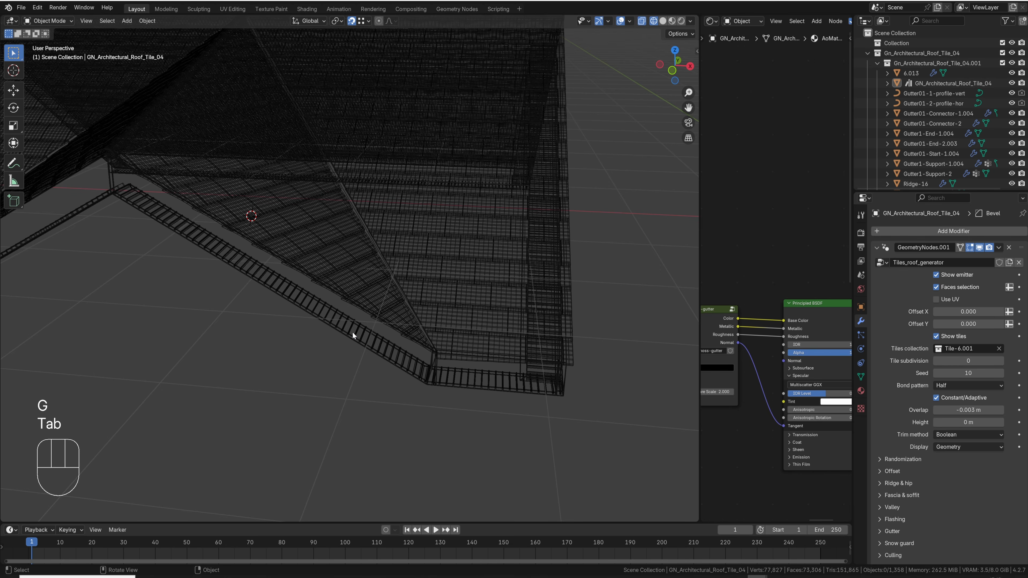
pyautogui.press('z')
pyautogui.click(396, 332)
pyautogui.moveTo(396, 332)
pyautogui.mouseDown(button='middle')
pyautogui.moveTo(459, 295)
pyautogui.moveTo(361, 318)
pyautogui.moveTo(420, 281)
pyautogui.moveTo(450, 286)
pyautogui.moveTo(466, 350)
pyautogui.moveTo(439, 197)
pyautogui.moveTo(354, 277)
pyautogui.moveTo(286, 279)
pyautogui.moveTo(417, 130)
pyautogui.moveTo(399, 118)
pyautogui.moveTo(640, 269)
pyautogui.moveTo(152, 274)
pyautogui.moveTo(244, 330)
pyautogui.moveTo(469, 197)
pyautogui.mouseUp(button='middle')
pyautogui.scroll(-4, 352, 132)
pyautogui.scroll(4, 469, 197)
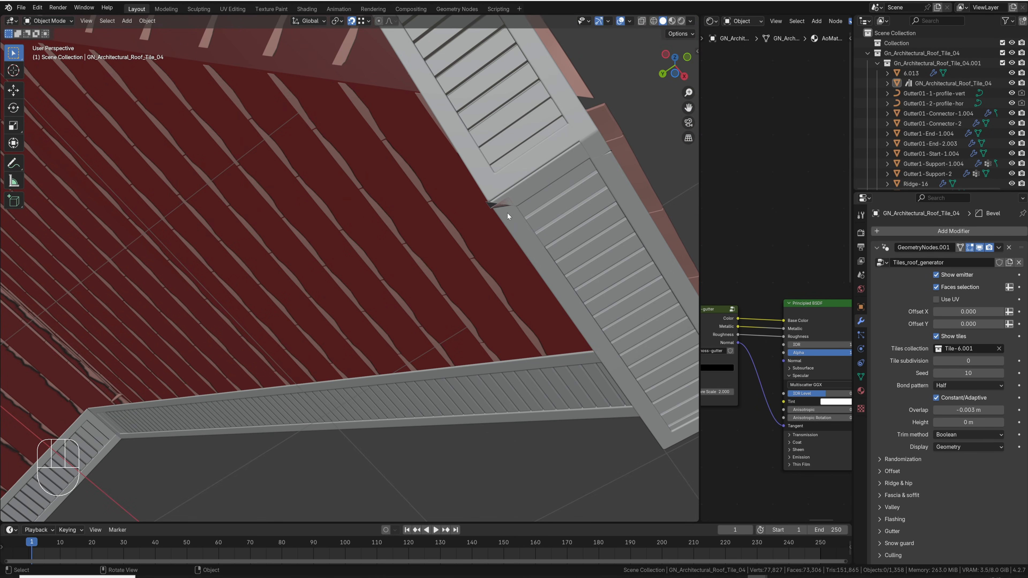
pyautogui.moveTo(515, 220)
pyautogui.mouseDown(button='middle')
pyautogui.moveTo(475, 269)
pyautogui.moveTo(520, 216)
pyautogui.mouseUp(button='middle')
# - Try merging all vertices of the roof mesh by distance in wireframe shading
pyautogui.press('Tab')
pyautogui.press('z')
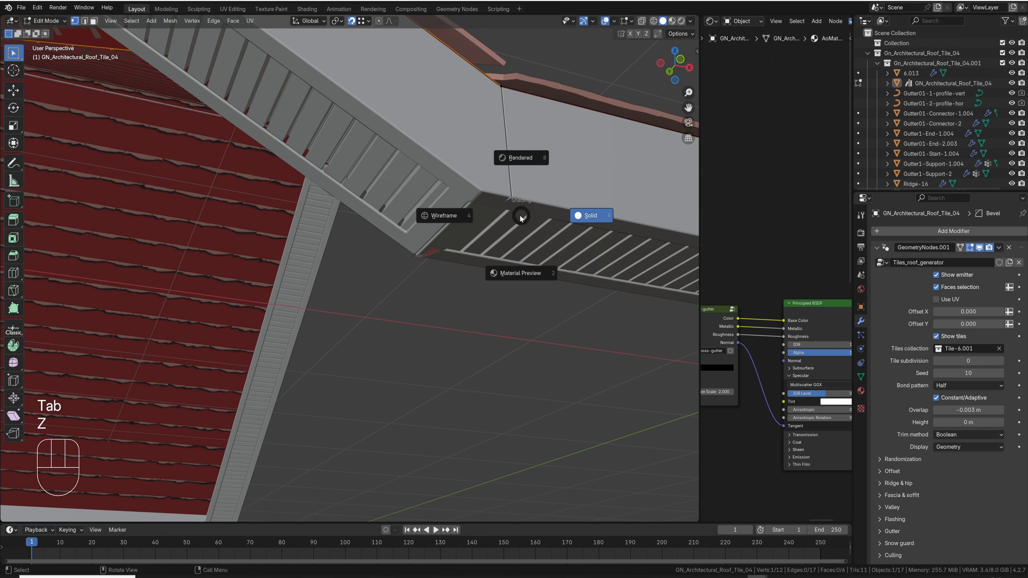
pyautogui.click(445, 216)
pyautogui.keyDown('shift'); pyautogui.click(501, 89); pyautogui.keyUp('shift')
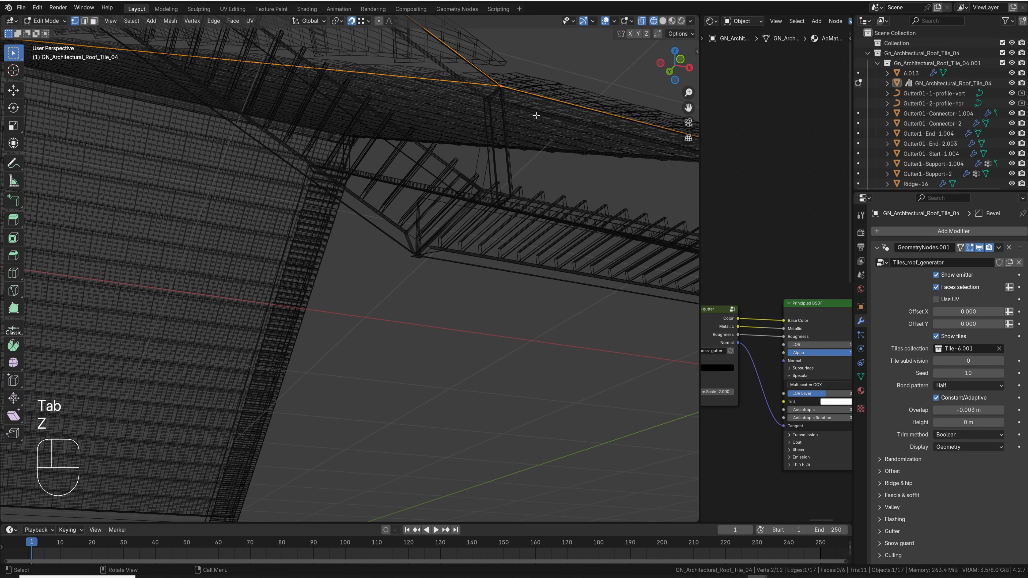
pyautogui.press('a')
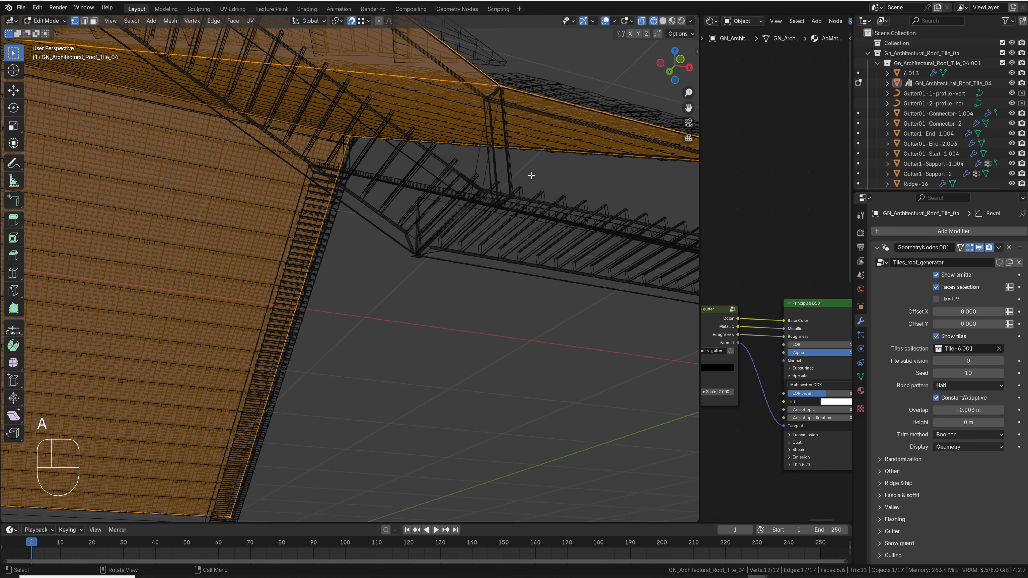
pyautogui.press('m')
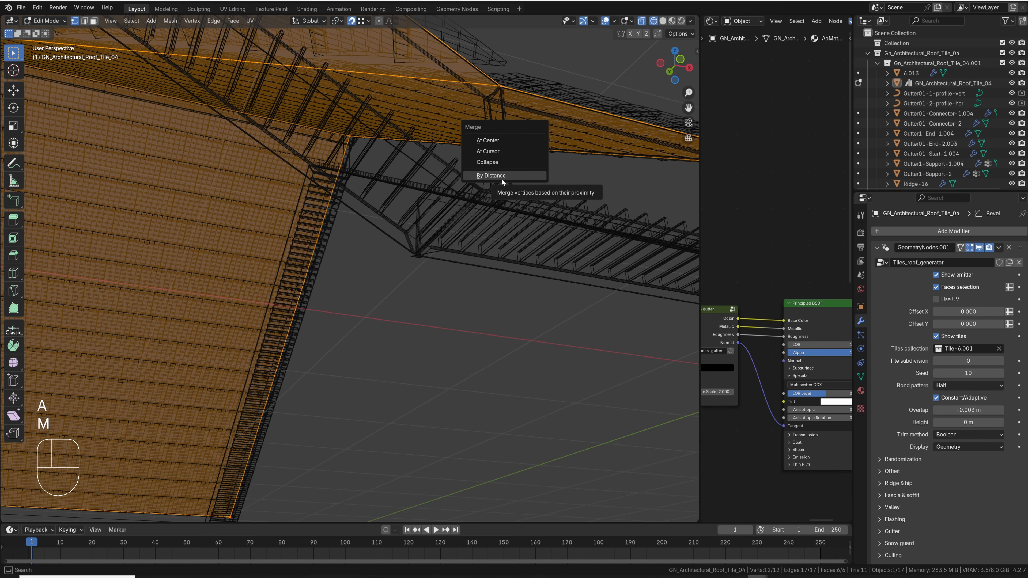
pyautogui.click(502, 177)
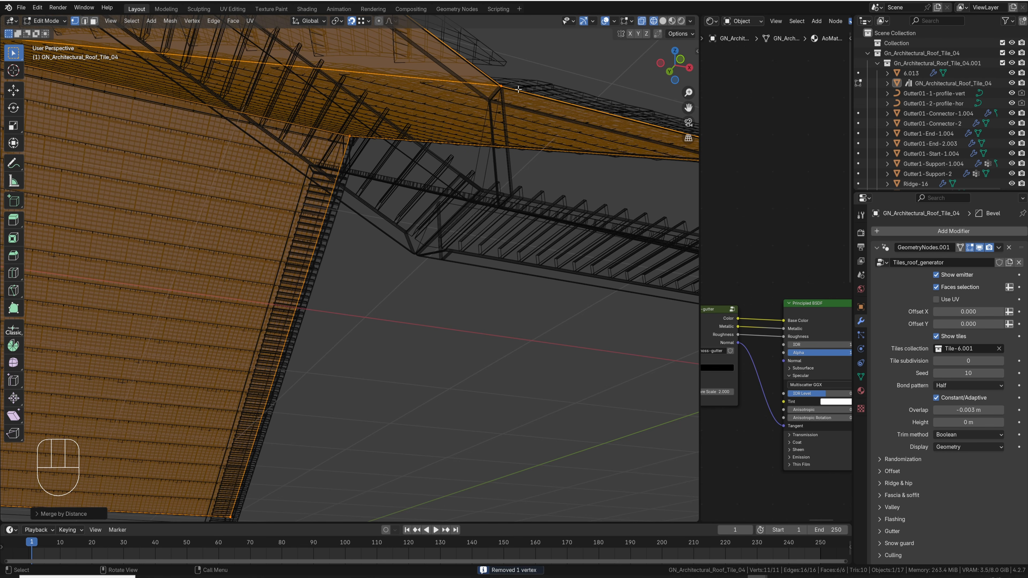
pyautogui.press('z')
pyautogui.hotkey('ctrl', 'z')
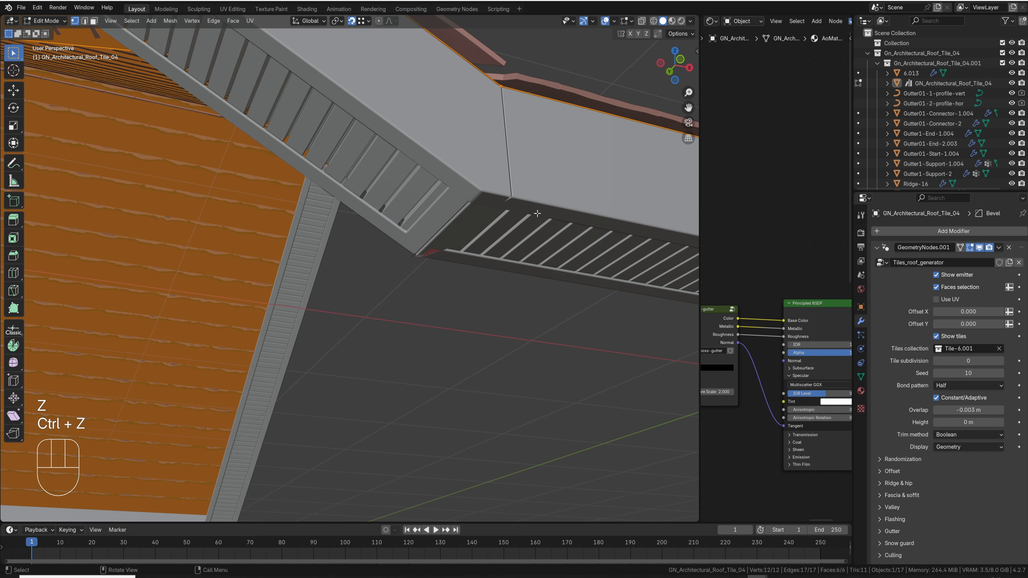
# - Try nudging the valley's eave corner vertex slightly up along Z and merging all roof vertices by distance
pyautogui.press('z')
pyautogui.click(501, 87)
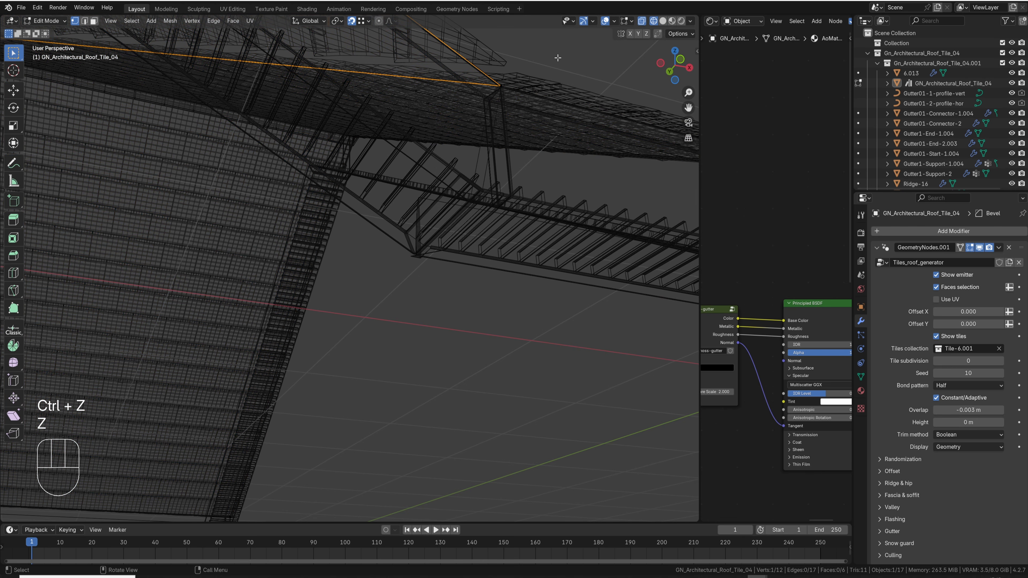
pyautogui.press('g')
pyautogui.press('z')
pyautogui.press('shift')
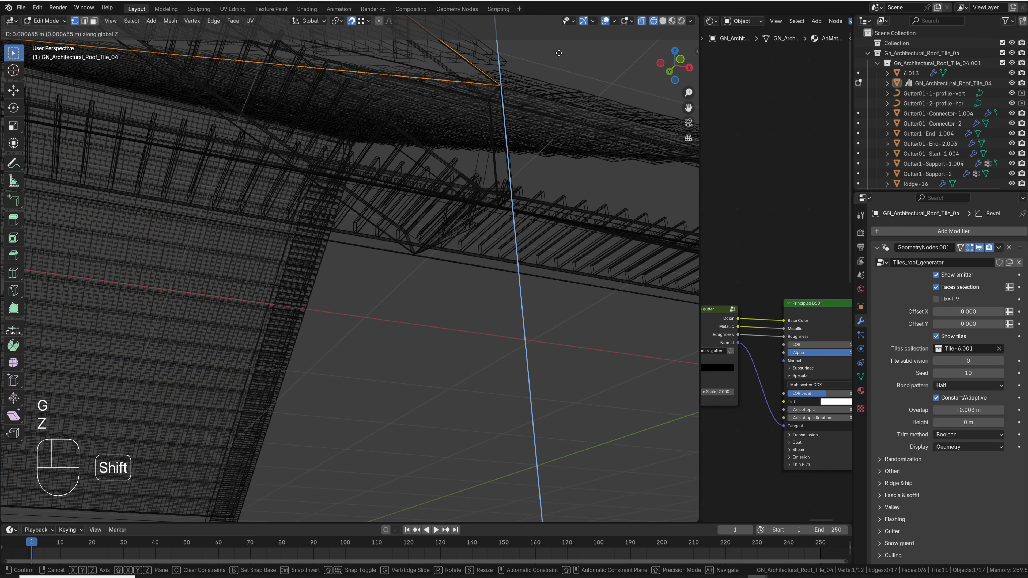
pyautogui.click(559, 53)
pyautogui.press('z')
pyautogui.scroll(-3, 526, 174)
pyautogui.moveTo(526, 179)
pyautogui.mouseDown(button='middle')
pyautogui.moveTo(437, 195)
pyautogui.moveTo(354, 290)
pyautogui.moveTo(334, 273)
pyautogui.mouseUp(button='middle')
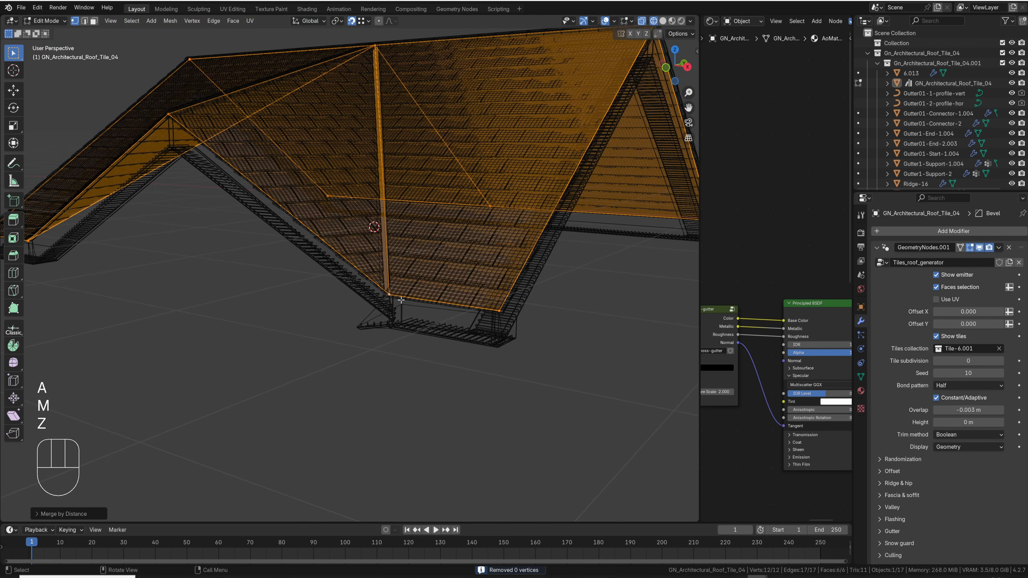
# - Undo the vertex nudge and the merge by distance at the valley's eave corner
pyautogui.click(391, 296)
pyautogui.scroll(6, 392, 297)
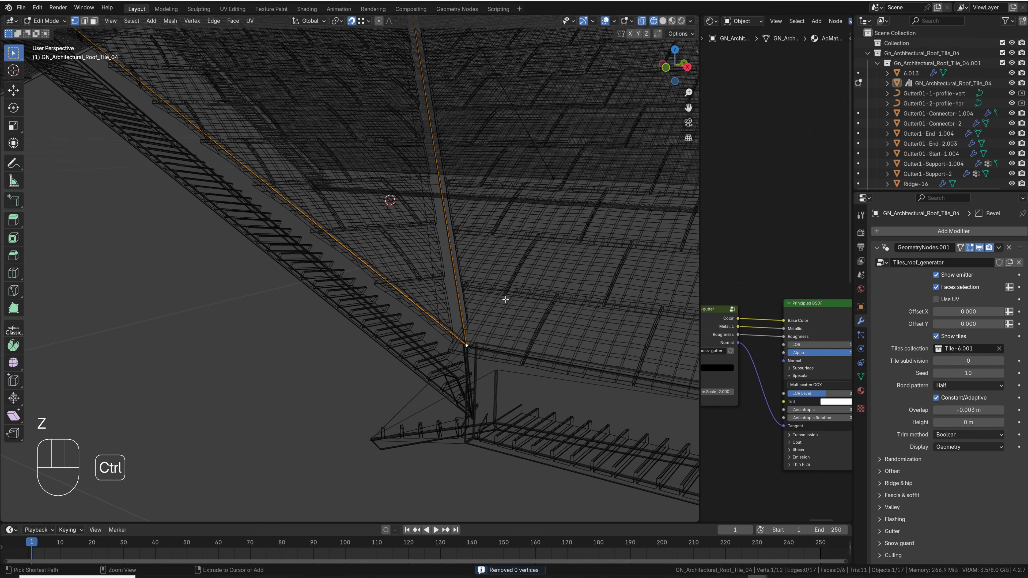
pyautogui.hotkey('ctrl', 'z')
pyautogui.hotkey('ctrl', 'z')
pyautogui.hotkey('ctrl', 'z')
pyautogui.hotkey('ctrl', 'z')
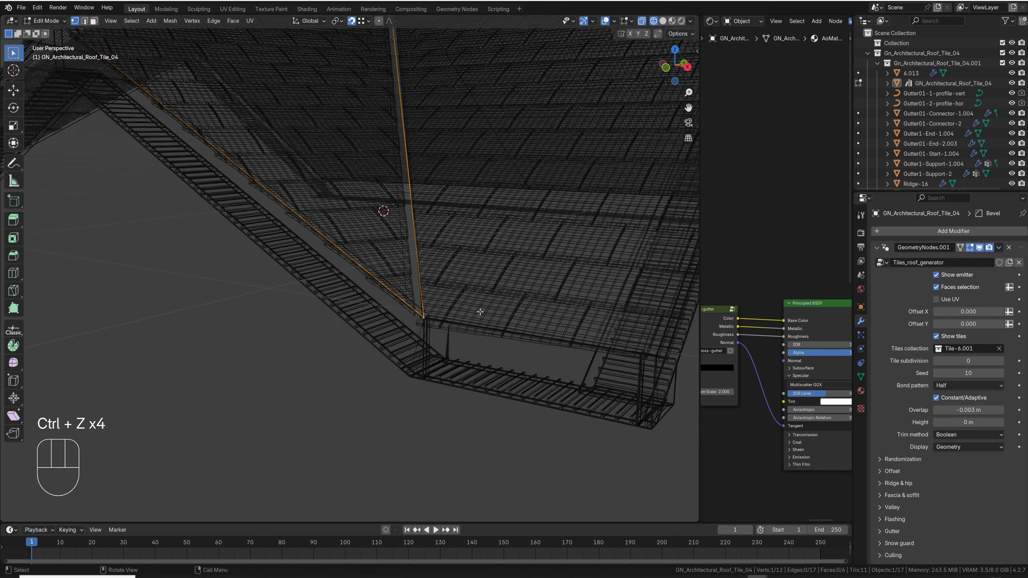
# - Return to Object Mode in solid shading and examine the tiled roof, its valleys and its eaves from several angles
pyautogui.press('z')
pyautogui.press('Tab')
pyautogui.moveTo(438, 312)
pyautogui.mouseDown(button='middle')
pyautogui.moveTo(414, 306)
pyautogui.moveTo(397, 339)
pyautogui.moveTo(406, 338)
pyautogui.mouseUp(button='middle')
pyautogui.keyDown('shift'); pyautogui.moveTo(381, 286); pyautogui.dragTo(437, 405, button='middle'); pyautogui.keyUp('shift')
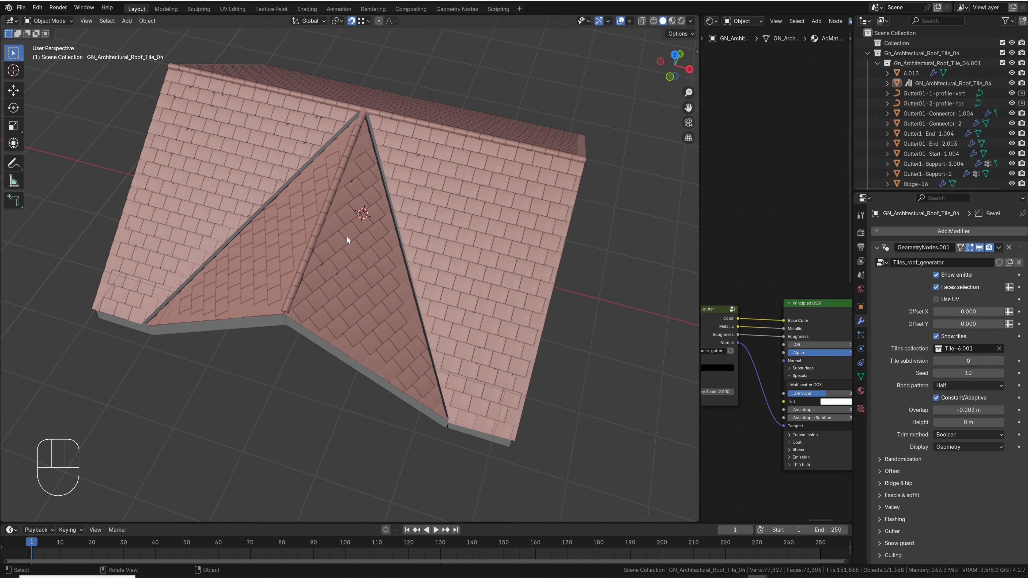
pyautogui.keyDown('shift'); pyautogui.rightClick(661, 250); pyautogui.keyUp('shift')
pyautogui.moveTo(466, 248); pyautogui.dragTo(487, 238, button='middle')
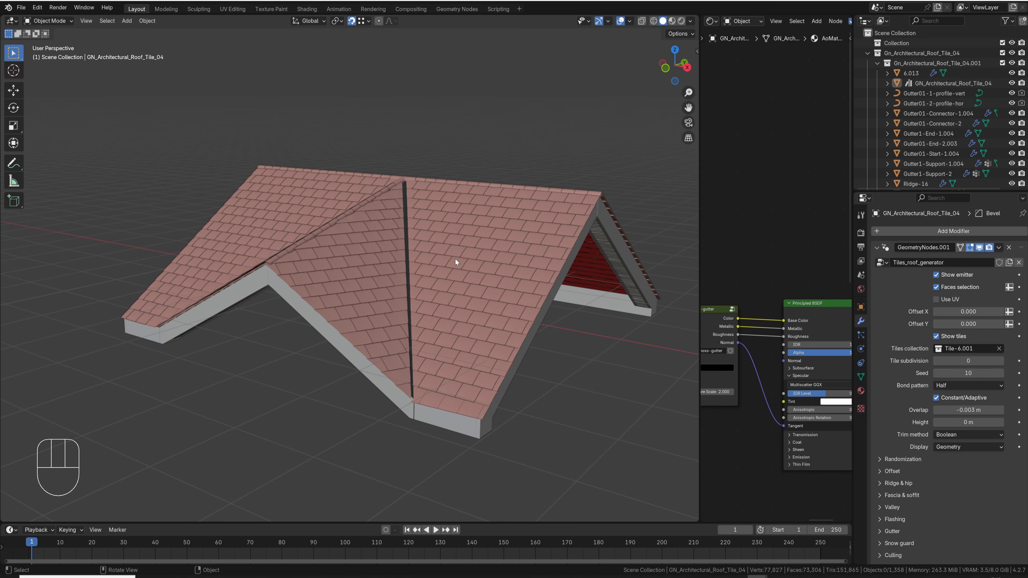
pyautogui.click(506, 244)
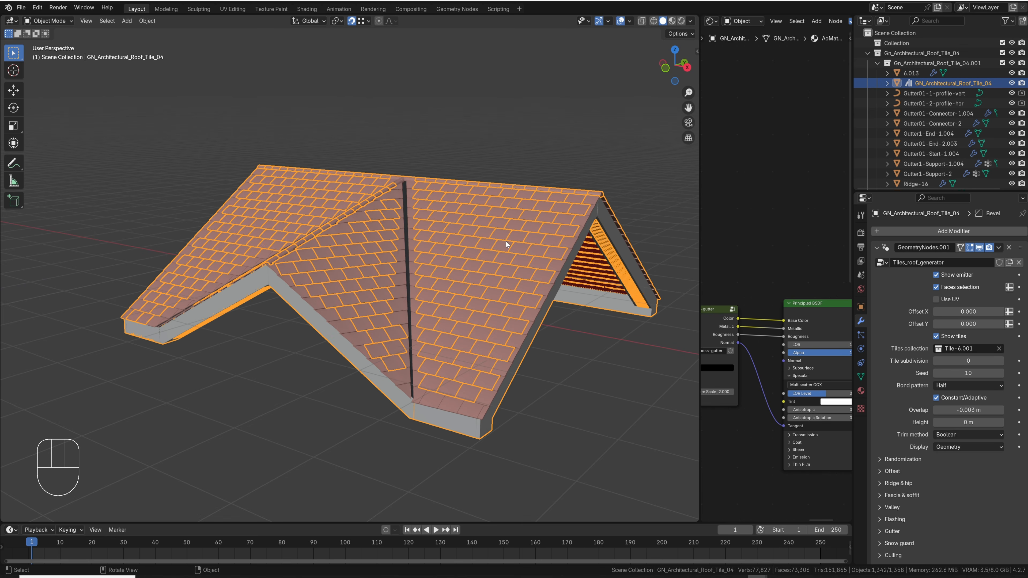
pyautogui.click(475, 165)
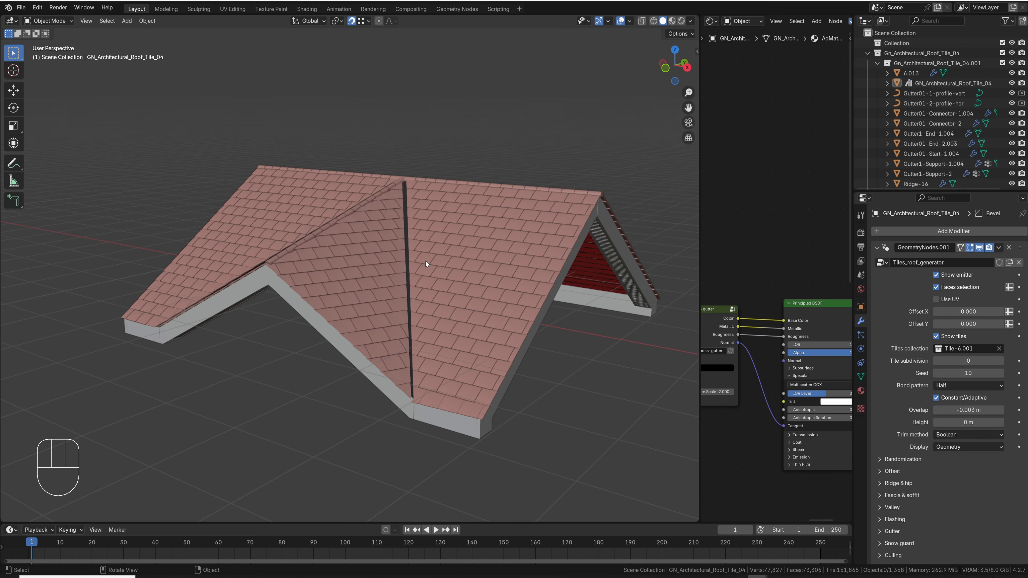
# - Enable Use UV for tile placement in the roof generator and widen the node editor area beside the viewport
pyautogui.click(936, 299)
pyautogui.moveTo(437, 264)
pyautogui.mouseDown(button='middle')
pyautogui.moveTo(515, 267)
pyautogui.moveTo(428, 270)
pyautogui.mouseUp(button='middle')
pyautogui.moveTo(701, 214); pyautogui.dragTo(548, 219)
pyautogui.moveTo(445, 239); pyautogui.dragTo(365, 242, button='middle')
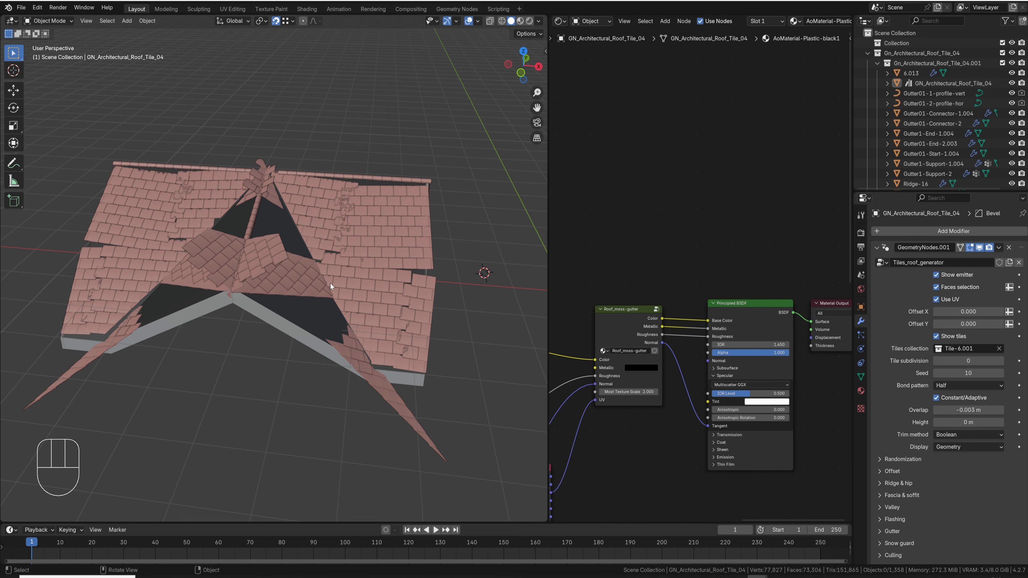
pyautogui.moveTo(248, 203); pyautogui.dragTo(280, 264, button='middle')
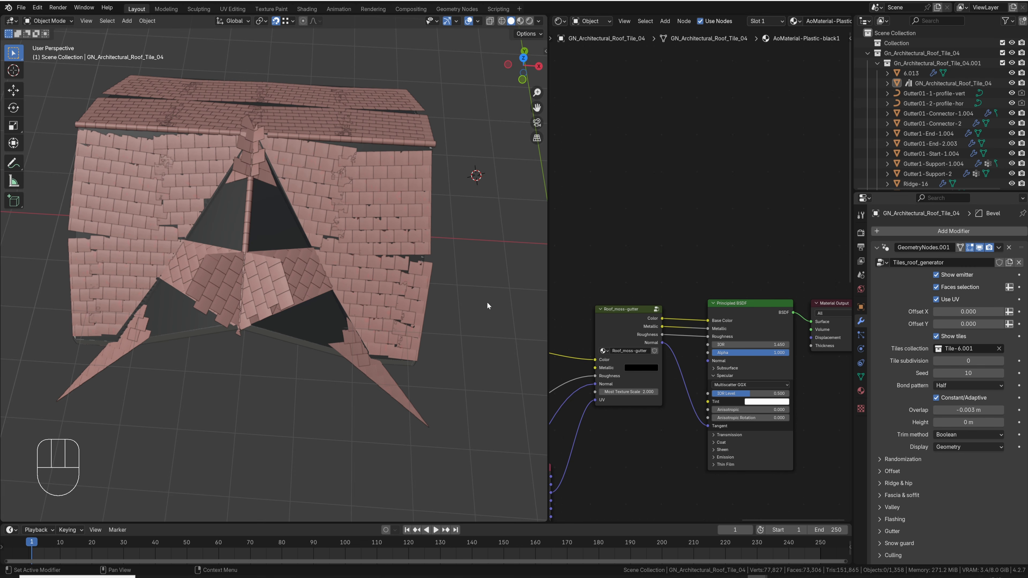
pyautogui.moveTo(487, 306); pyautogui.dragTo(323, 231, button='middle')
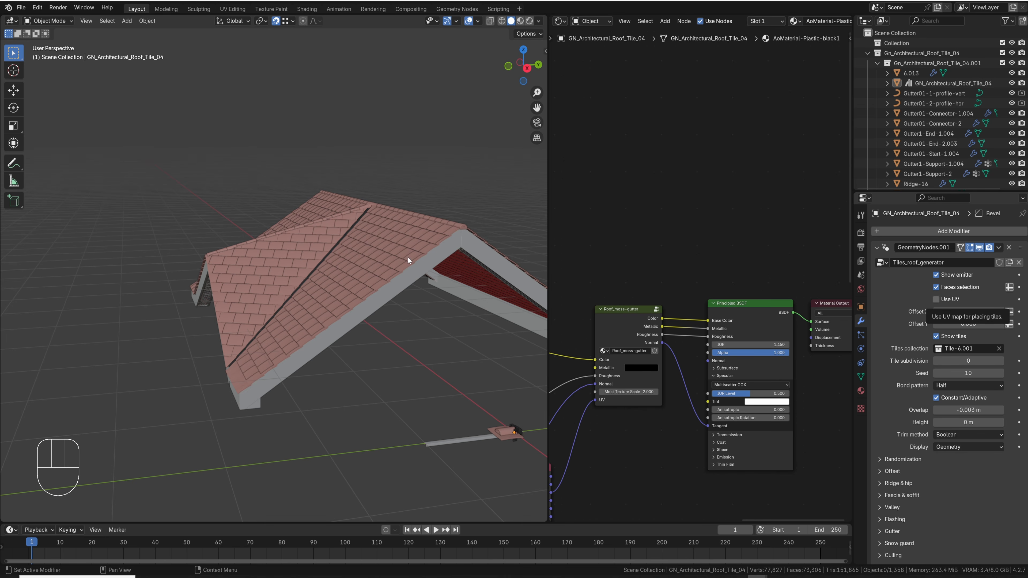
pyautogui.click(936, 299)
pyautogui.moveTo(212, 249); pyautogui.dragTo(284, 262, button='middle')
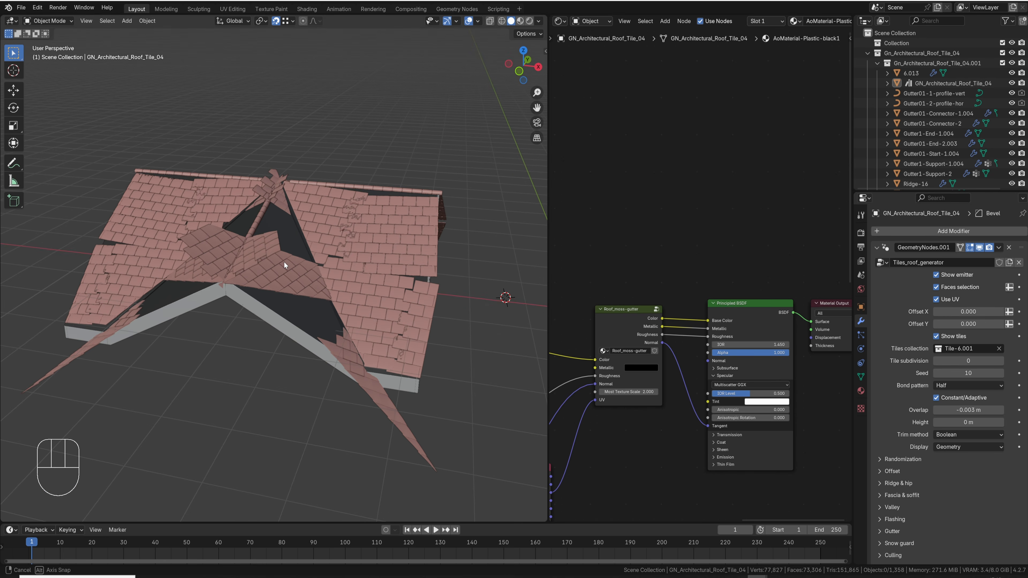
# - Unwrap all faces of the roof mesh with Smart UV Project, accepting the offered settings with the 66° angle limit
pyautogui.click(326, 304)
pyautogui.press('a')
pyautogui.press('Tab')
pyautogui.press('Tab')
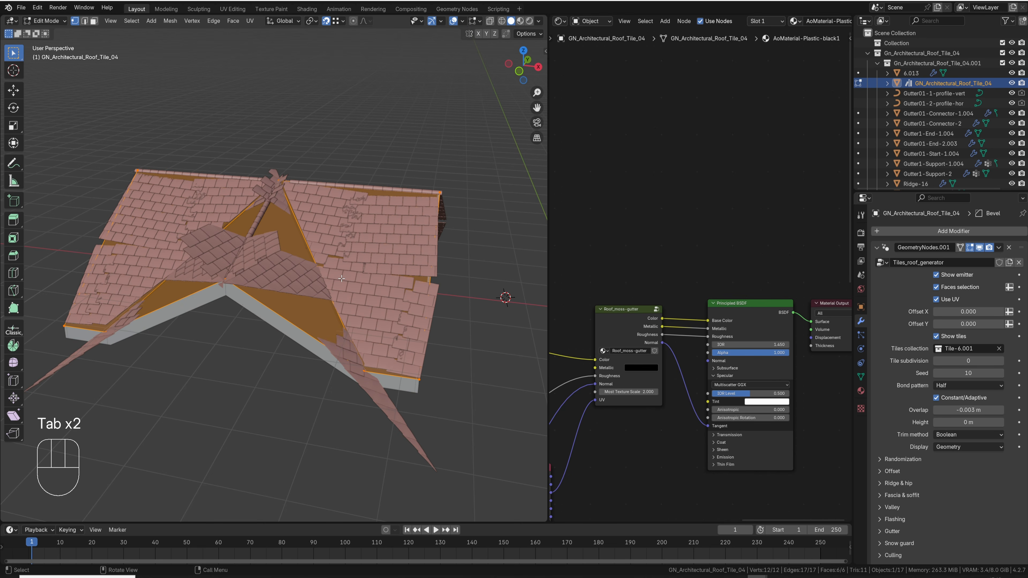
pyautogui.press('a')
pyautogui.press('u')
pyautogui.click(341, 278)
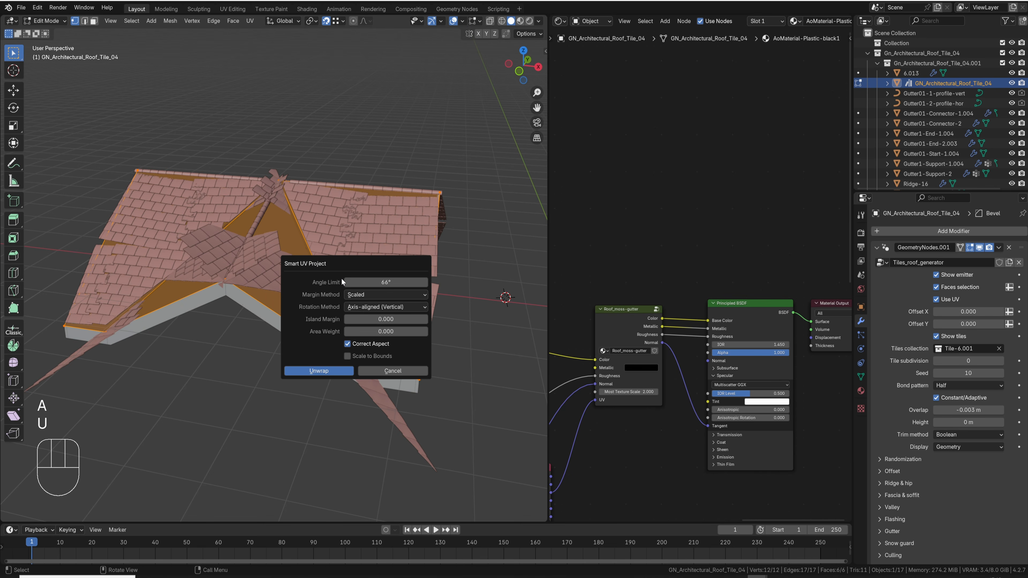
pyautogui.click(318, 371)
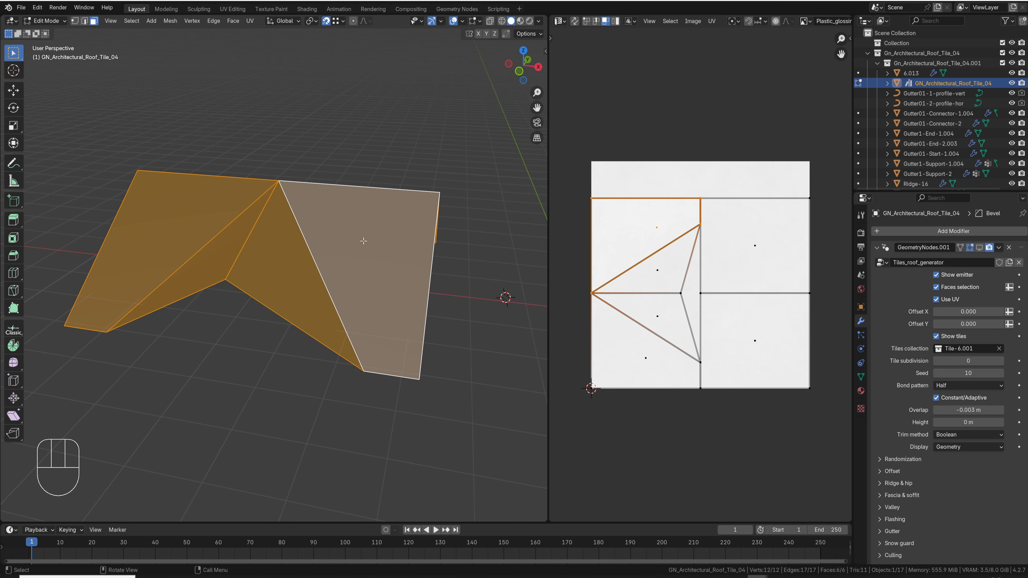
# - Turn the tile generator's viewport display back on and return to editing the roof mesh
pyautogui.press('Tab')
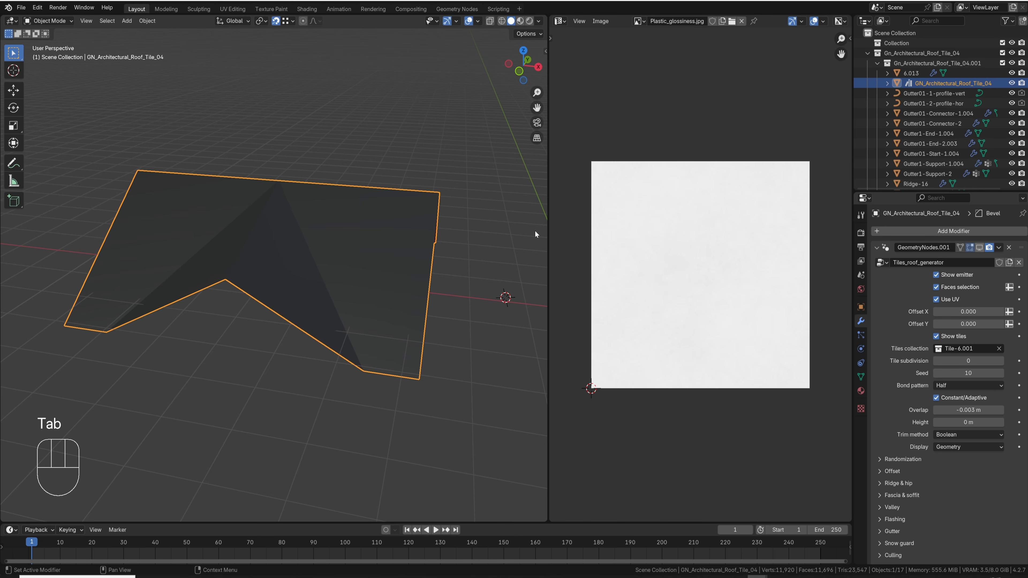
pyautogui.moveTo(340, 237); pyautogui.dragTo(409, 254, button='middle')
pyautogui.press('Tab')
pyautogui.scroll(2, 404, 252)
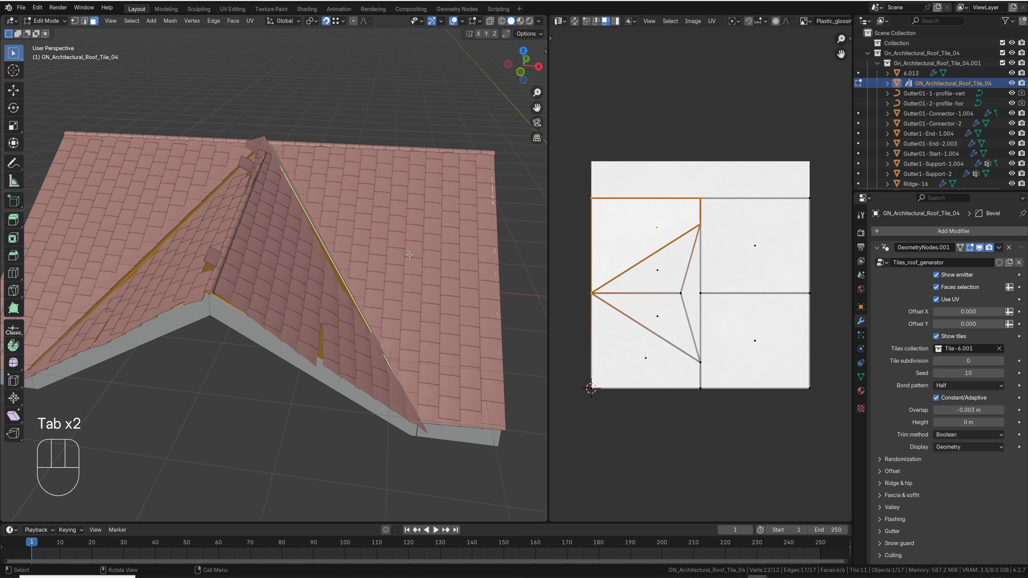
# - Select the two main slope faces flanking the front gable and rotate their UVs by 90°
pyautogui.click(419, 230)
pyautogui.keyDown('shift'); pyautogui.click(172, 204); pyautogui.keyUp('shift')
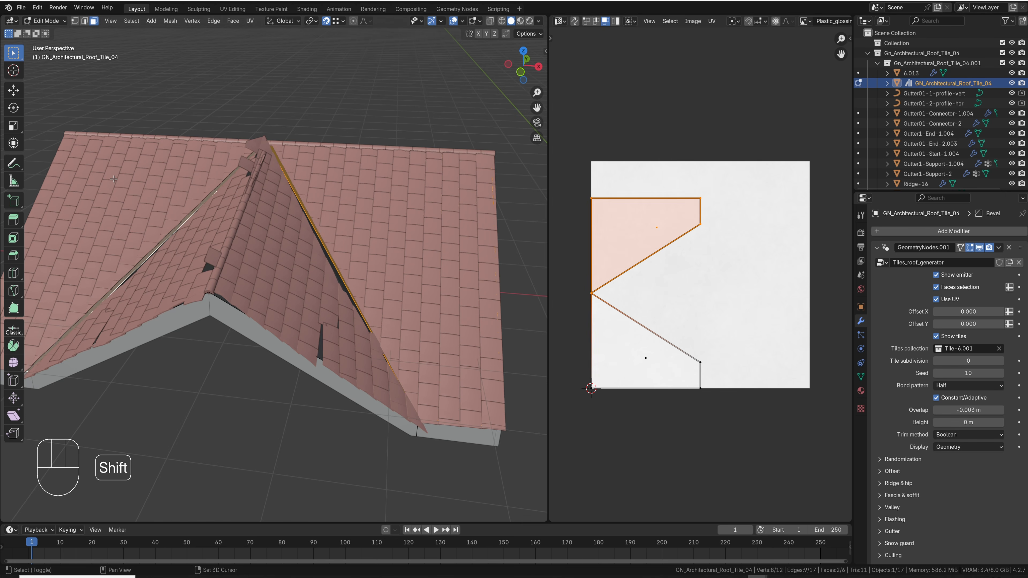
pyautogui.scroll(-1, 333, 223)
pyautogui.press('a')
pyautogui.press('r')
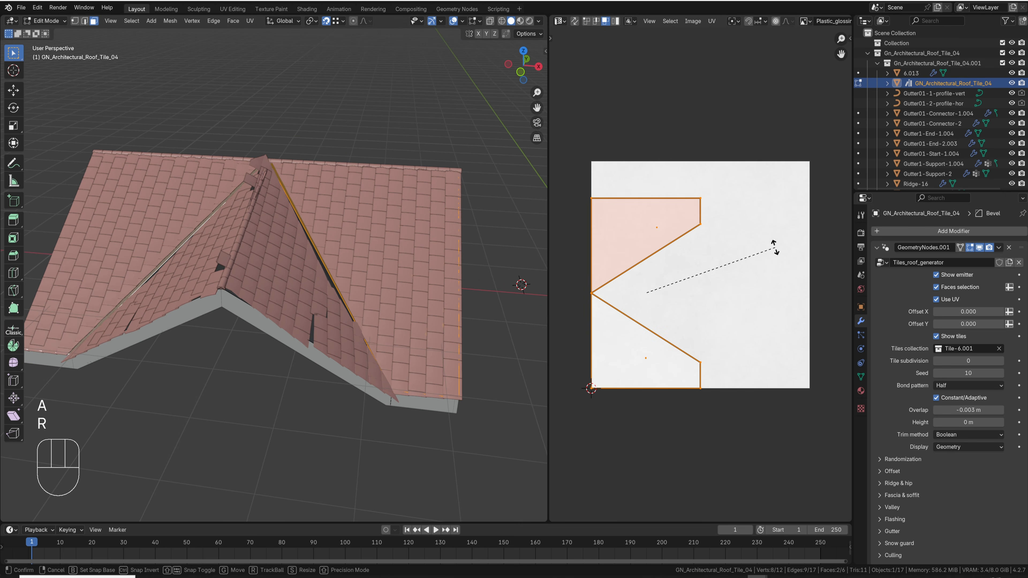
pyautogui.press('KP_9')
pyautogui.press('KP_0')
pyautogui.press('KP_Enter')
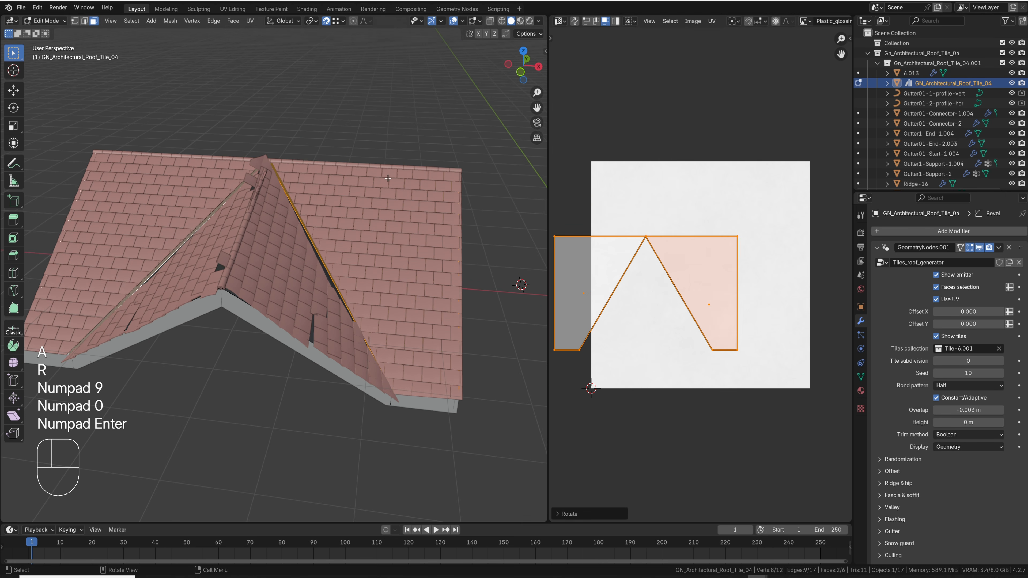
# - Check the tile overlap near the side gable and try rotating the two front slope faces' UVs by 180°
pyautogui.moveTo(425, 227); pyautogui.dragTo(289, 259, button='middle')
pyautogui.scroll(1, 328, 243)
pyautogui.keyDown('shift'); pyautogui.moveTo(292, 298); pyautogui.dragTo(376, 260, button='middle'); pyautogui.keyUp('shift')
pyautogui.scroll(4, 376, 260)
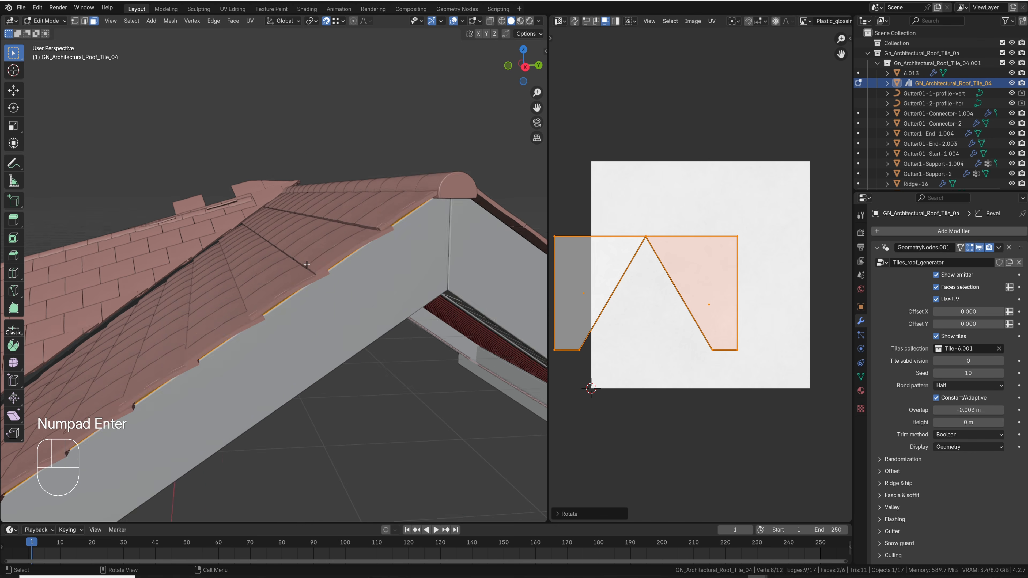
pyautogui.write('r')
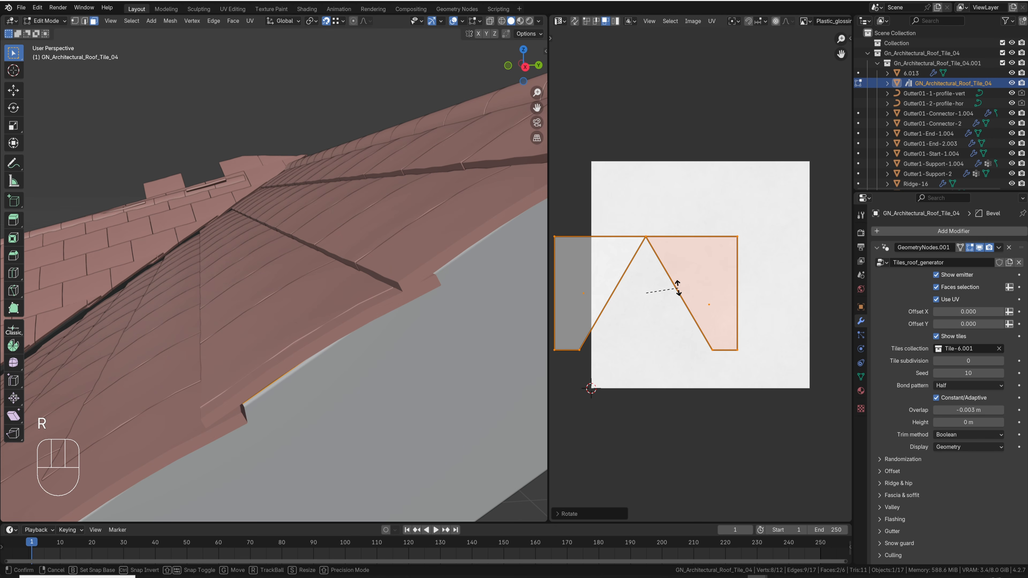
pyautogui.write('180')
pyautogui.press('Return')
# - Rotate the front slope faces' UVs by another 180° to restore their previous orientation
pyautogui.moveTo(323, 243); pyautogui.dragTo(356, 243, button='middle')
pyautogui.write('r')
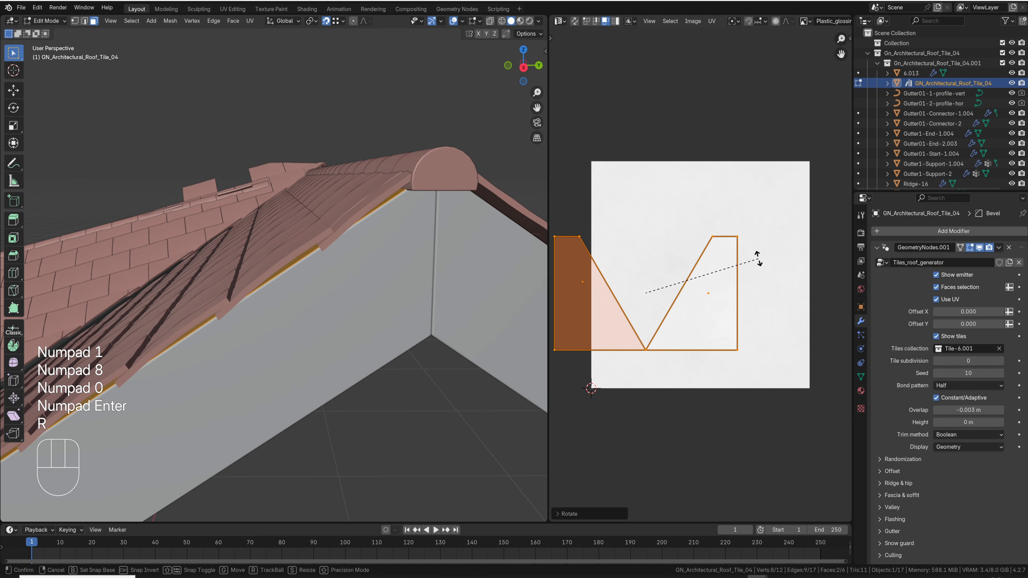
pyautogui.write('180')
pyautogui.press('Return')
# - Select the two rear slope faces and rotate their UVs by -90°
pyautogui.moveTo(409, 285); pyautogui.dragTo(506, 284, button='middle')
pyautogui.click(330, 301)
pyautogui.scroll(-5, 330, 302)
pyautogui.keyDown('shift'); pyautogui.click(437, 288); pyautogui.keyUp('shift')
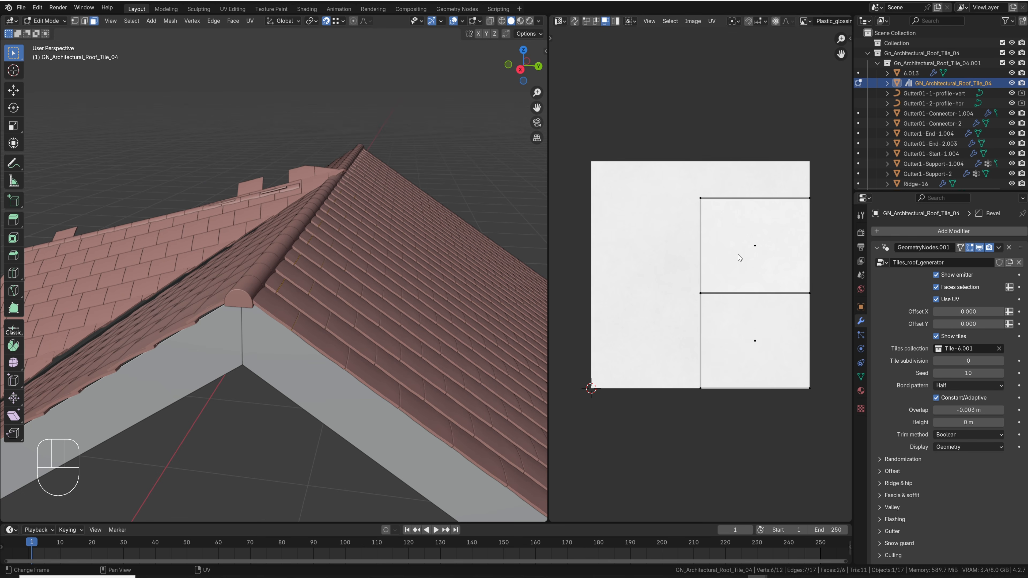
pyautogui.write('ar-90')
pyautogui.press('KP_Enter')
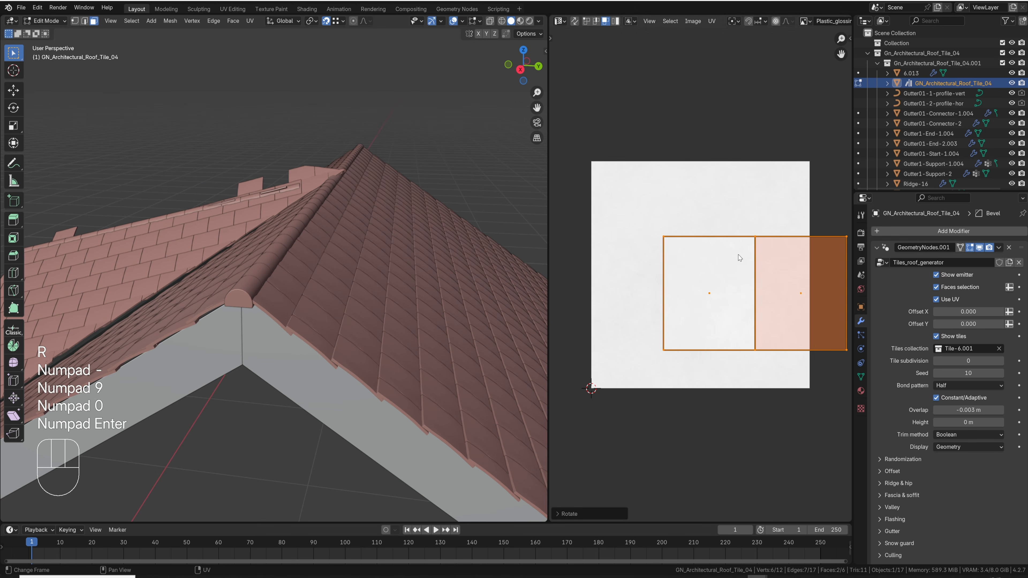
# - Rotate the rear slope faces' UVs by 180° and check the tile direction from the gable end
pyautogui.moveTo(448, 302); pyautogui.dragTo(452, 292, button='middle')
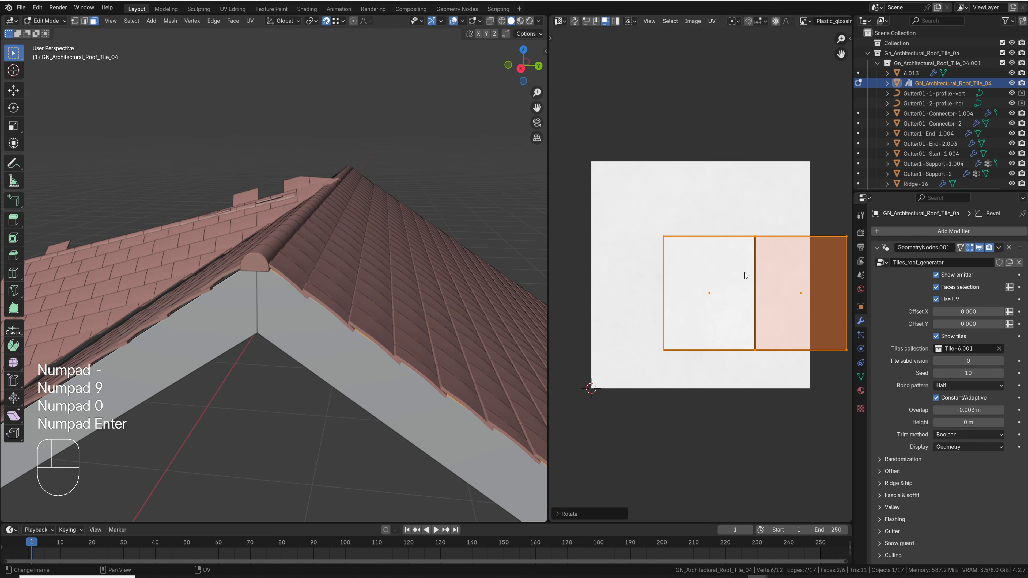
pyautogui.write('r150')
pyautogui.press('KP_Enter')
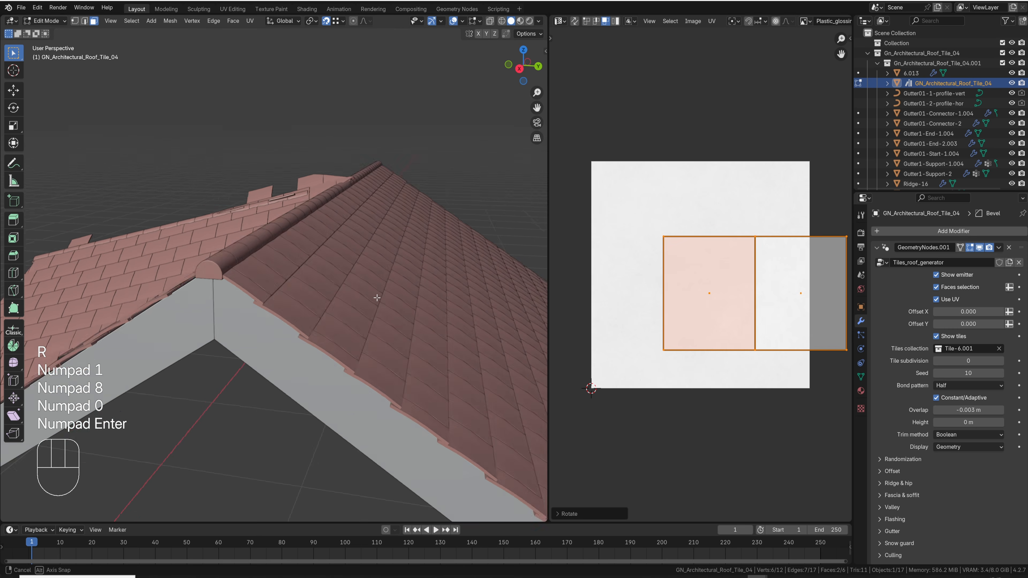
pyautogui.moveTo(423, 300); pyautogui.dragTo(327, 292, button='middle')
# - Undo the last two changes and unwrap the selected triangular slope face of the front gable
pyautogui.hotkey('ctrl', 'z')
pyautogui.hotkey('ctrl', 'z')
pyautogui.moveTo(264, 347); pyautogui.dragTo(272, 327, button='middle')
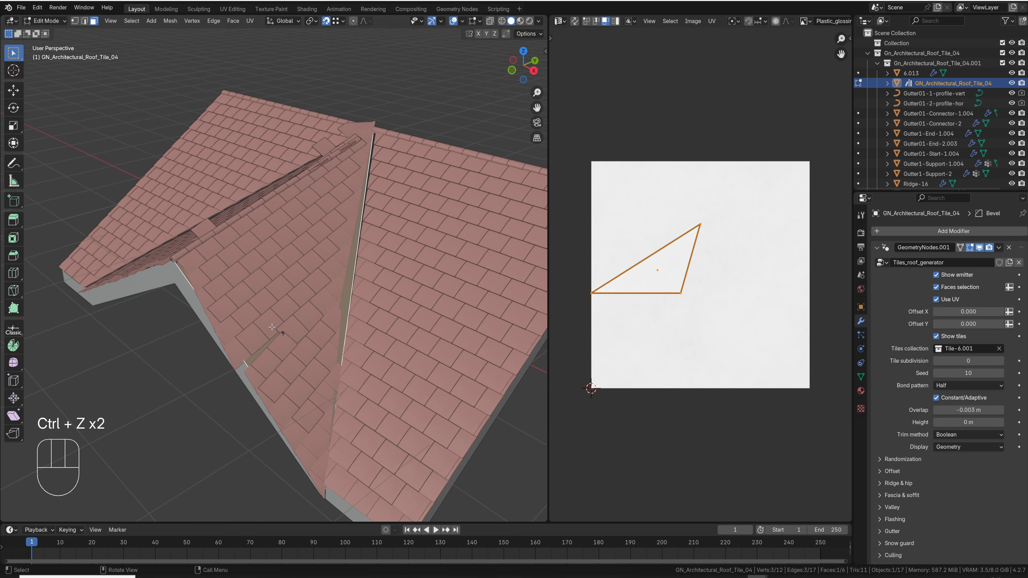
pyautogui.press('u')
pyautogui.click(299, 313)
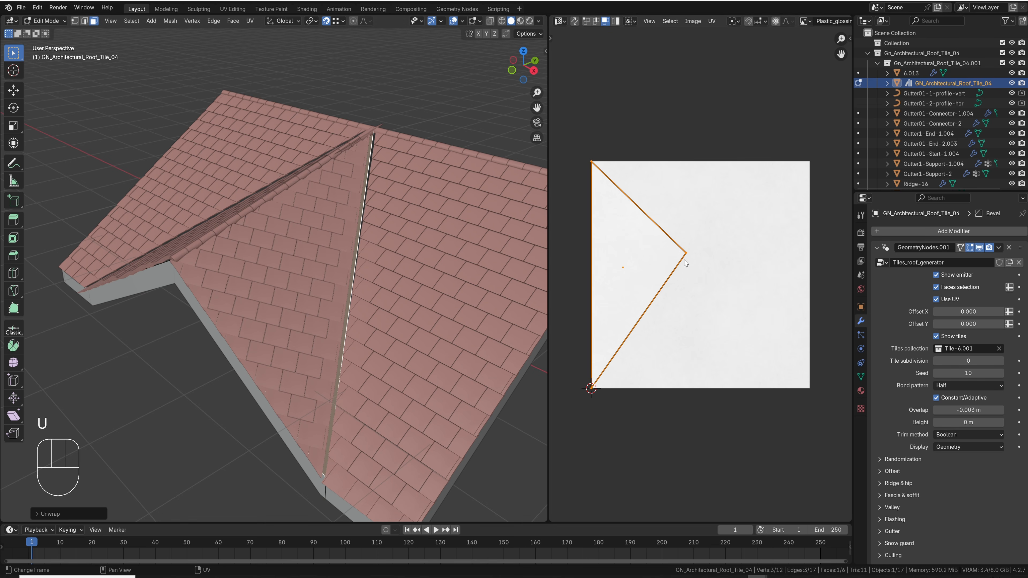
# - Rotate the unwrapped gable face's UVs by about 56° to level one edge, and by a further 180°
pyautogui.press('a')
pyautogui.press('r')
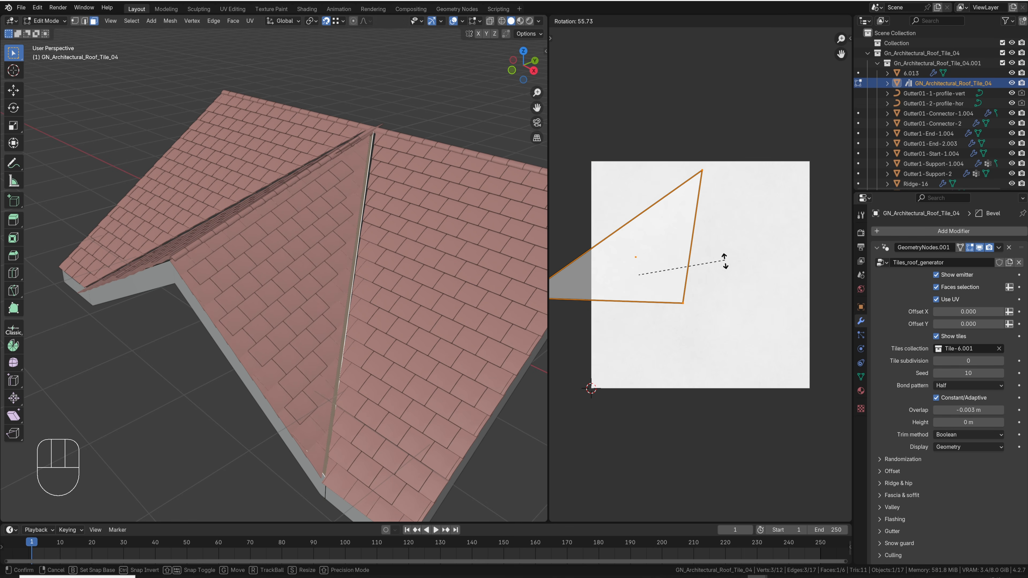
pyautogui.click(725, 259)
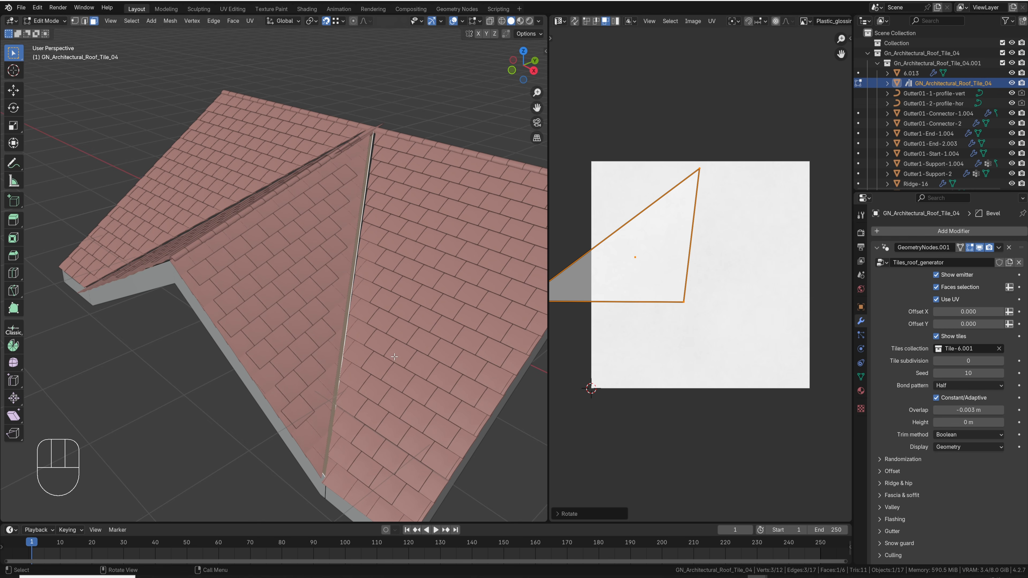
pyautogui.moveTo(394, 357); pyautogui.dragTo(438, 329, button='middle')
pyautogui.moveTo(685, 299); pyautogui.dragTo(666, 306, button='middle')
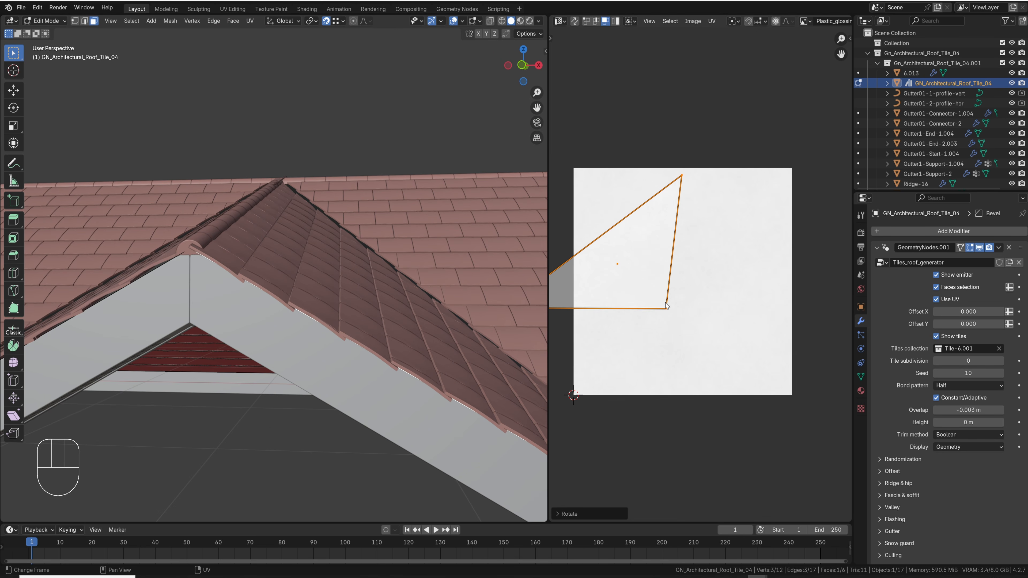
pyautogui.write('r180')
pyautogui.press('KP_Enter')
# - Select the opposite triangular slope face of the front gable and unwrap it
pyautogui.moveTo(405, 344); pyautogui.dragTo(247, 324, button='middle')
pyautogui.click(227, 310)
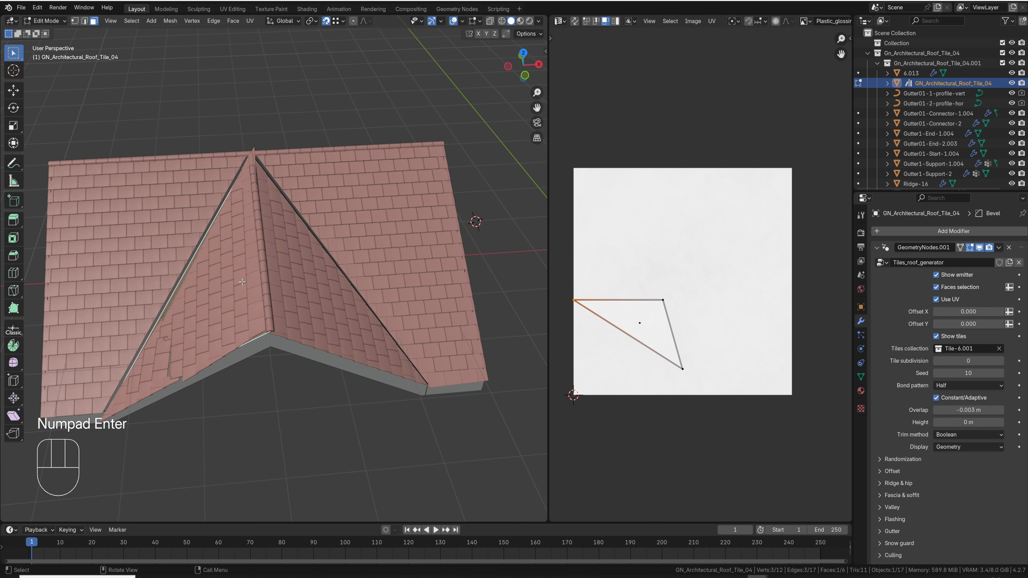
pyautogui.press('u')
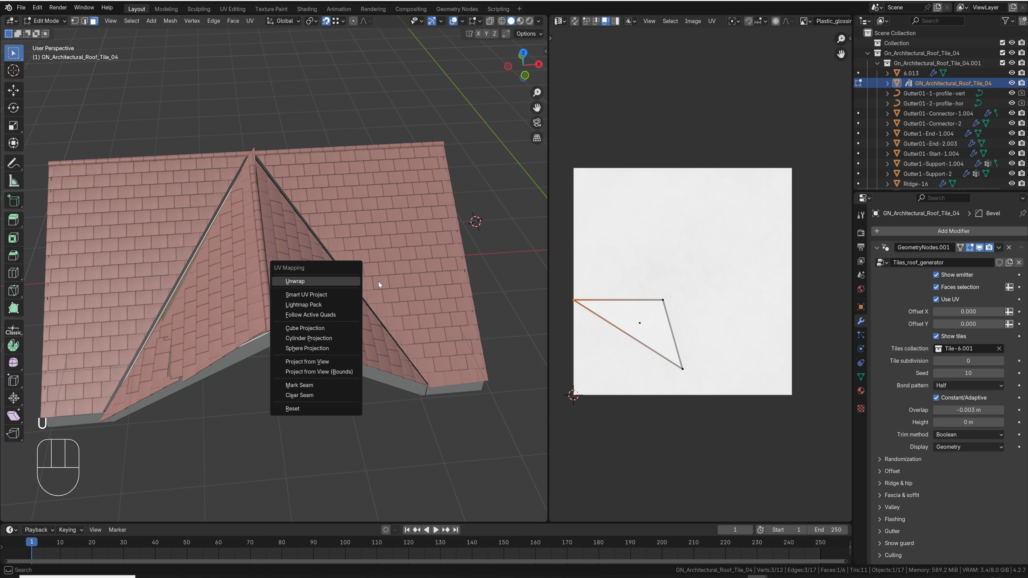
pyautogui.click(344, 281)
# - Rotate the second gable face's UV island freehand until one edge is horizontal
pyautogui.moveTo(264, 341); pyautogui.dragTo(279, 297, button='middle')
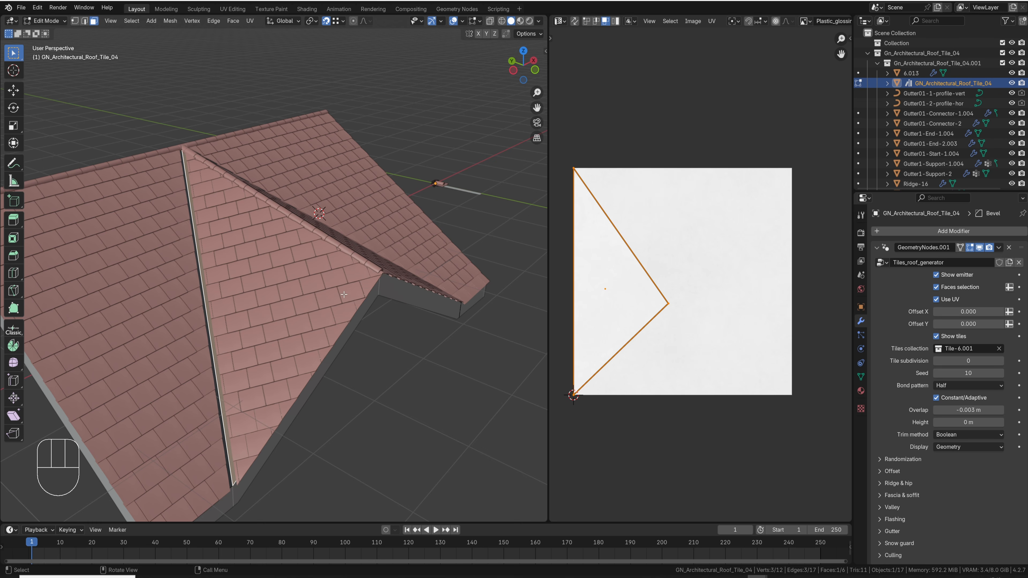
pyautogui.moveTo(313, 300); pyautogui.dragTo(364, 243, button='middle')
pyautogui.press('r')
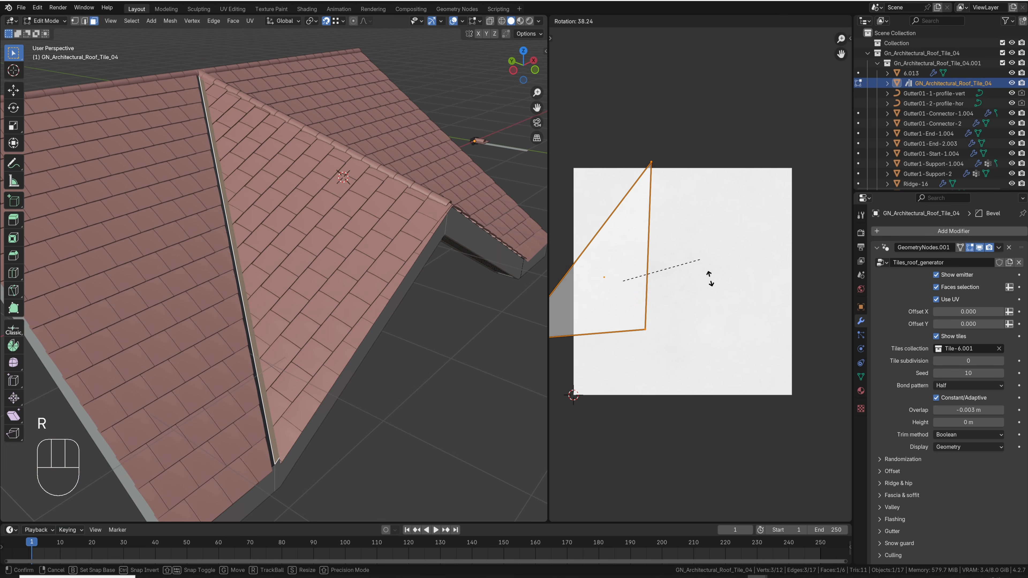
pyautogui.click(714, 296)
# - Return the roof to Object Mode and deselect everything
pyautogui.moveTo(425, 283); pyautogui.dragTo(302, 289, button='middle')
pyautogui.press('Tab')
pyautogui.press('a')
pyautogui.press('a')
pyautogui.scroll(-4, 321, 280)
# - Set the 3D viewport's clip start to 0.01 m
pyautogui.press('n')
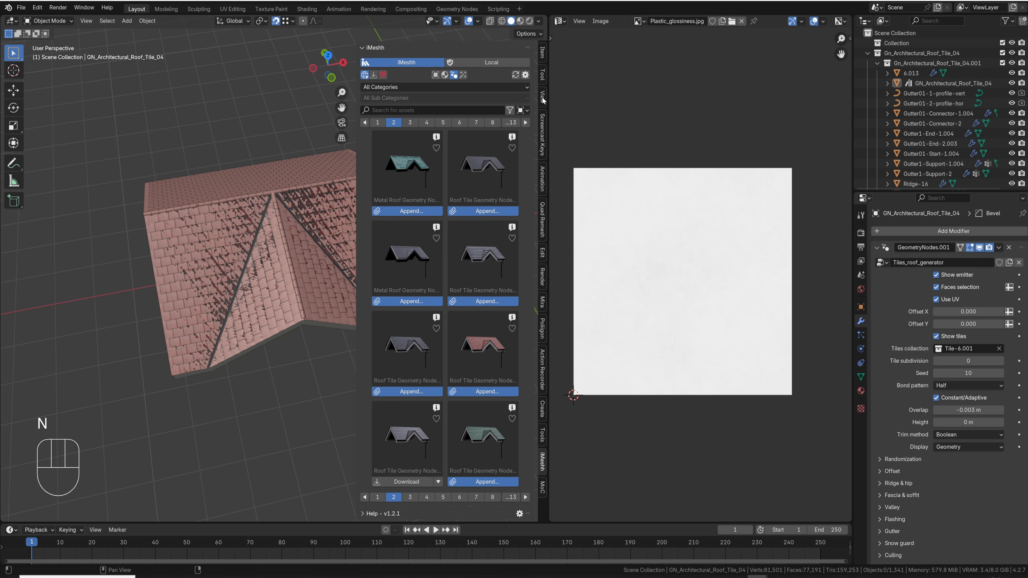
pyautogui.click(542, 97)
pyautogui.click(517, 73)
pyautogui.write('0.01')
pyautogui.press('Return')
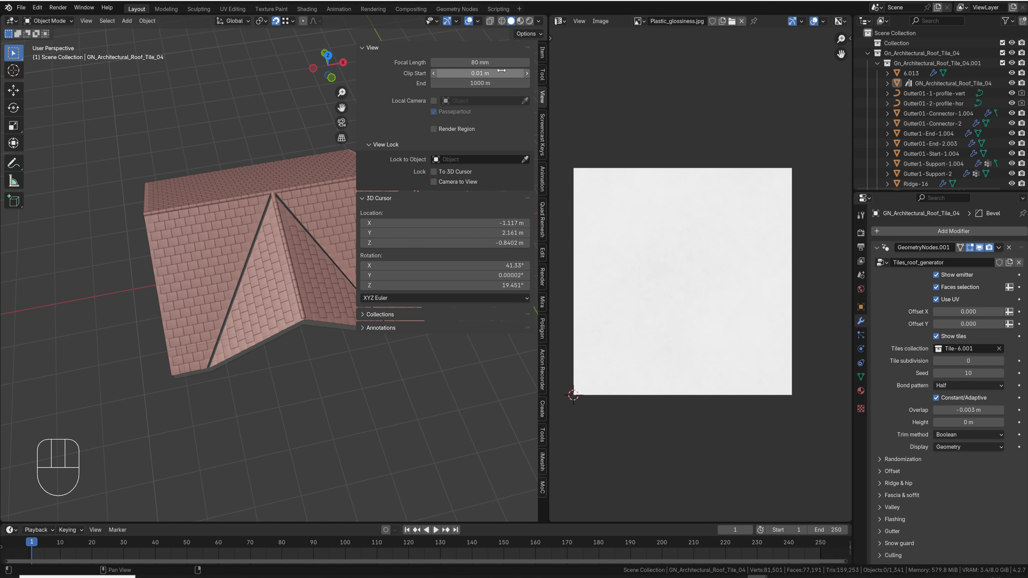
pyautogui.press('n')
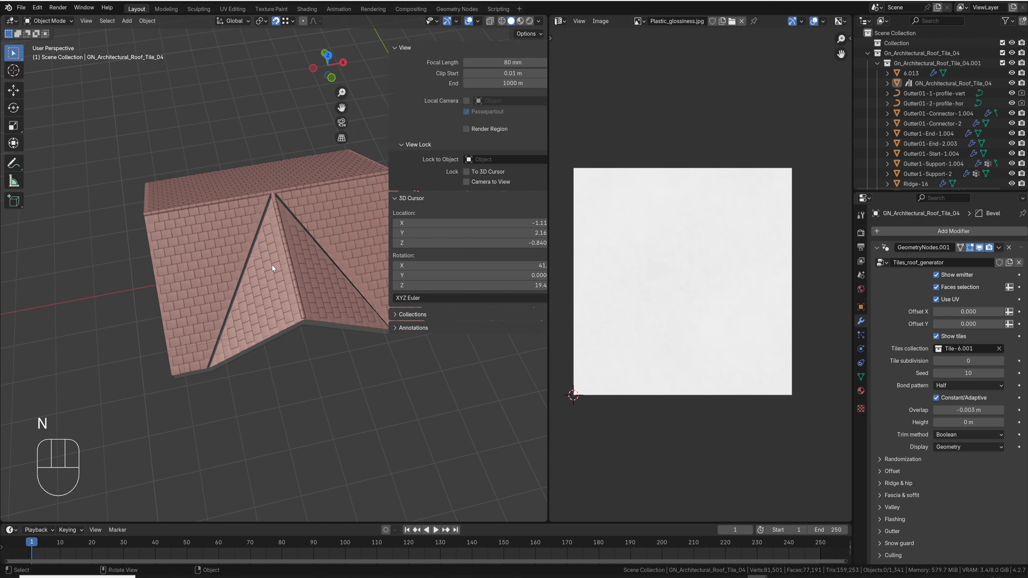
# - Turn the tile generator's Use UV option off and back on to compare the tile direction
pyautogui.moveTo(272, 265); pyautogui.dragTo(375, 271, button='middle')
pyautogui.click(936, 299)
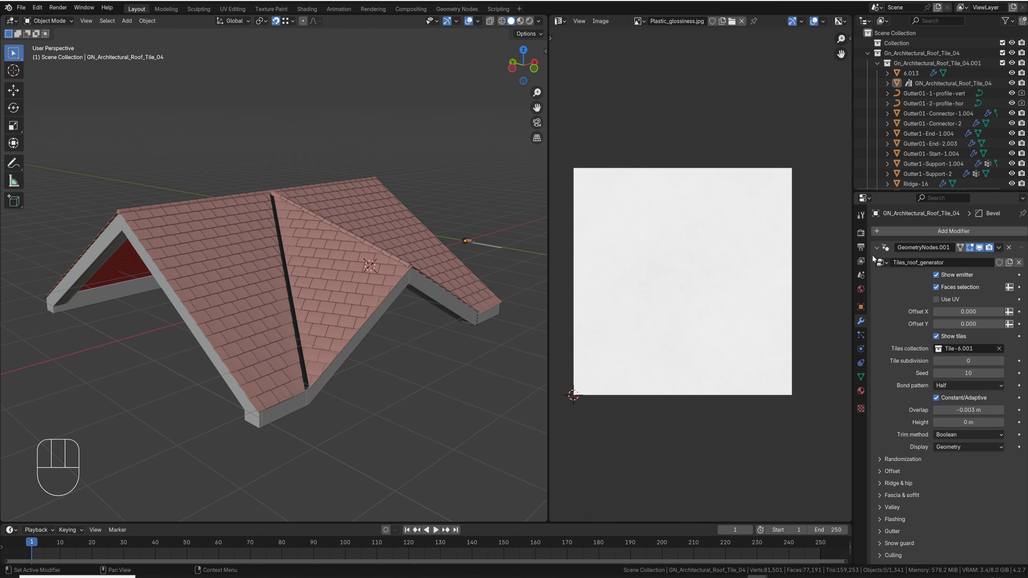
pyautogui.click(936, 299)
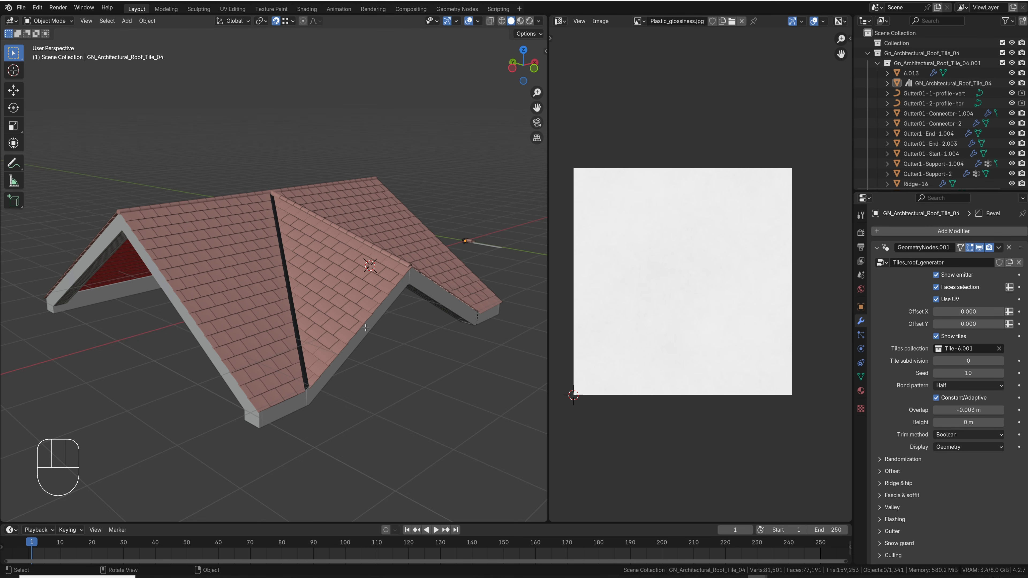
# - Examine the UV islands of the individual slope and gable faces in Edit Mode and return to Object Mode
pyautogui.press('Tab')
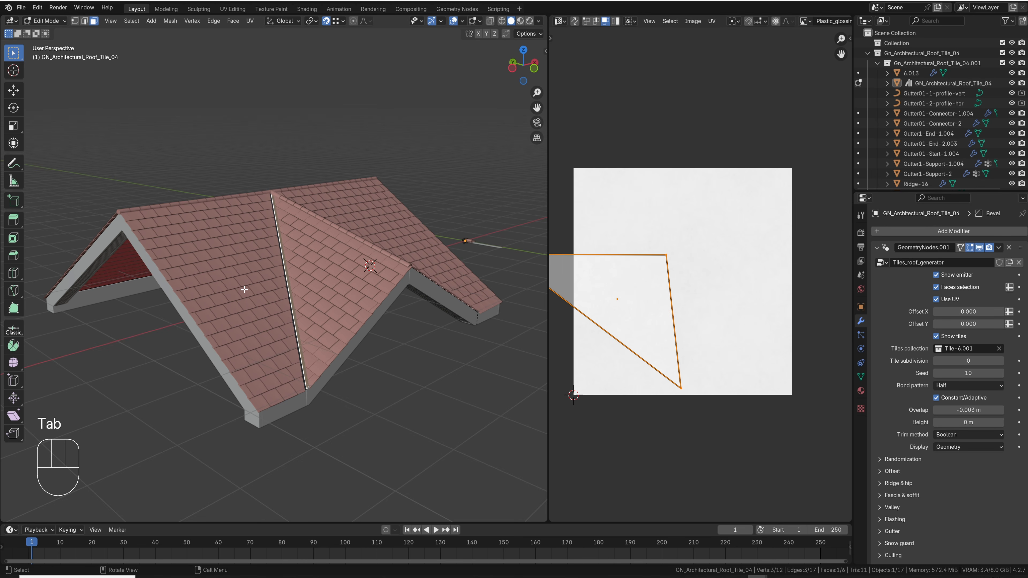
pyautogui.click(284, 260)
pyautogui.click(257, 266)
pyautogui.click(316, 259)
pyautogui.click(376, 218)
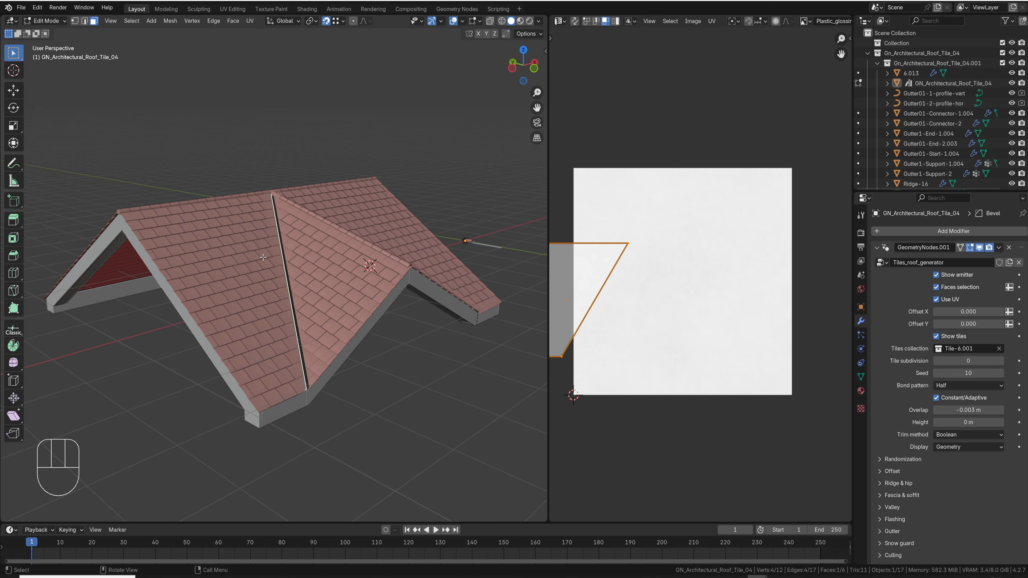
pyautogui.moveTo(283, 267); pyautogui.dragTo(210, 334, button='middle')
pyautogui.press('Tab')
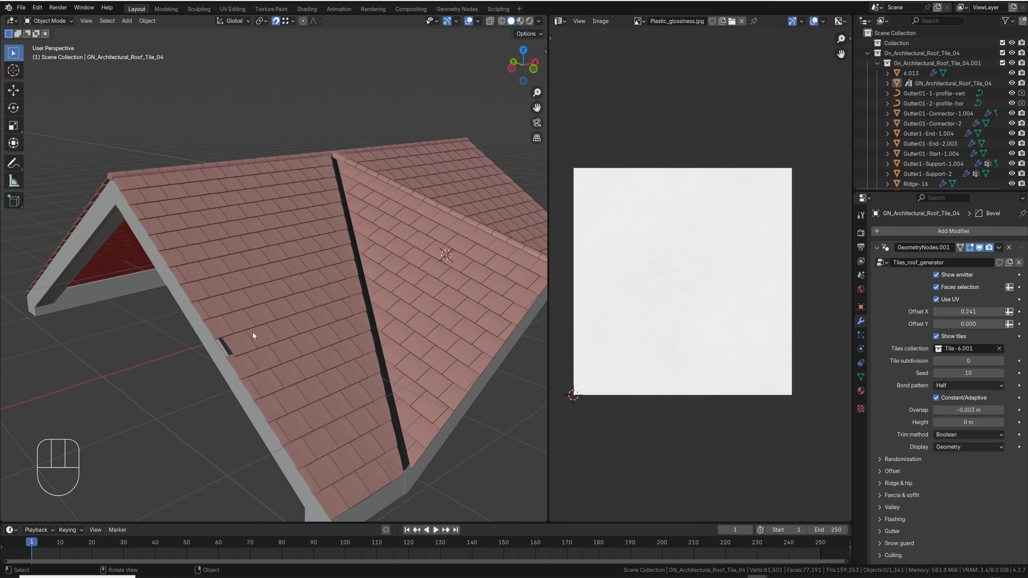
# - Fine-tune the tile generator's Offset X to 0.261 to close the tile gap along the side gable
pyautogui.scroll(-2, 391, 213)
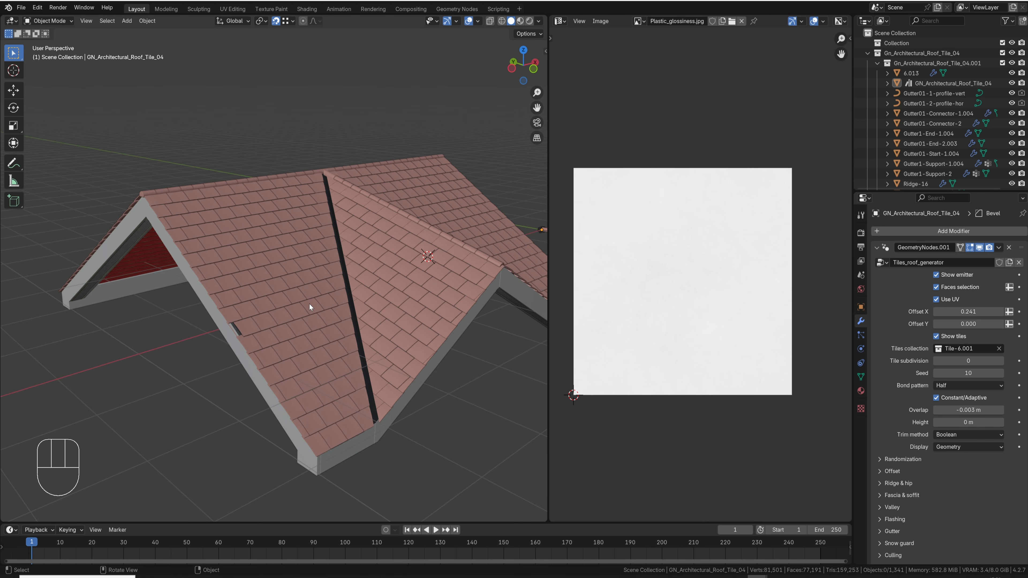
pyautogui.scroll(4, 324, 316)
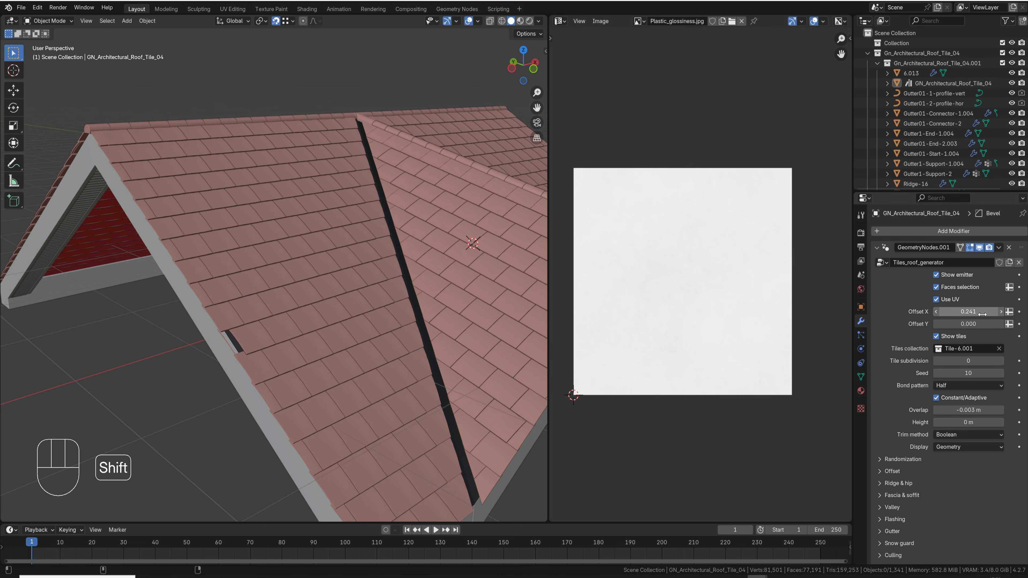
pyautogui.keyDown('shift'); pyautogui.moveTo(982, 314); pyautogui.dragTo(987, 314); pyautogui.keyUp('shift')
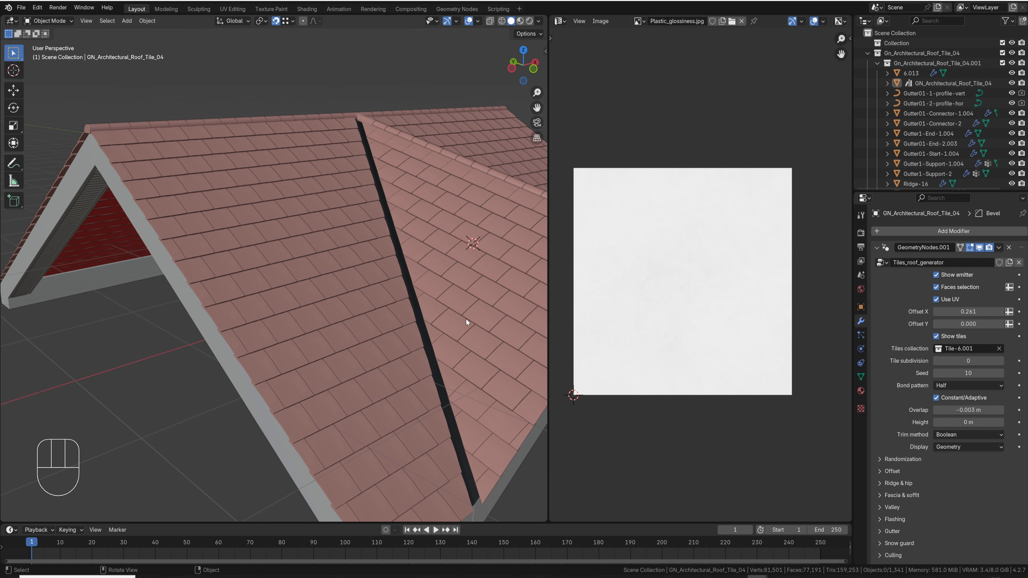
# - Set the Tile subdivision to 1
pyautogui.moveTo(387, 297); pyautogui.dragTo(304, 303, button='middle')
pyautogui.keyDown('shift'); pyautogui.moveTo(360, 323); pyautogui.dragTo(310, 205, button='middle'); pyautogui.keyUp('shift')
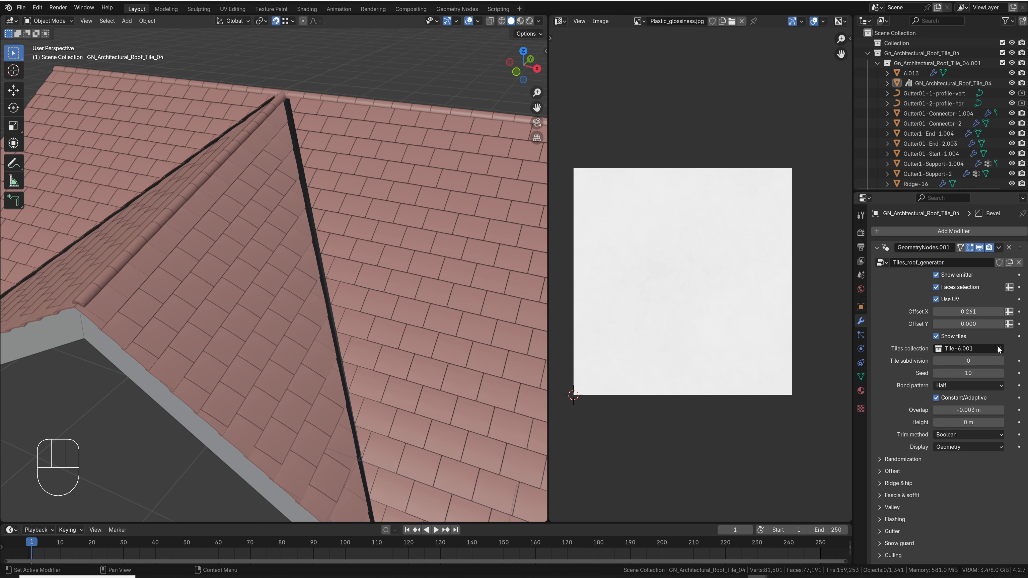
pyautogui.click(975, 362)
pyautogui.write('1')
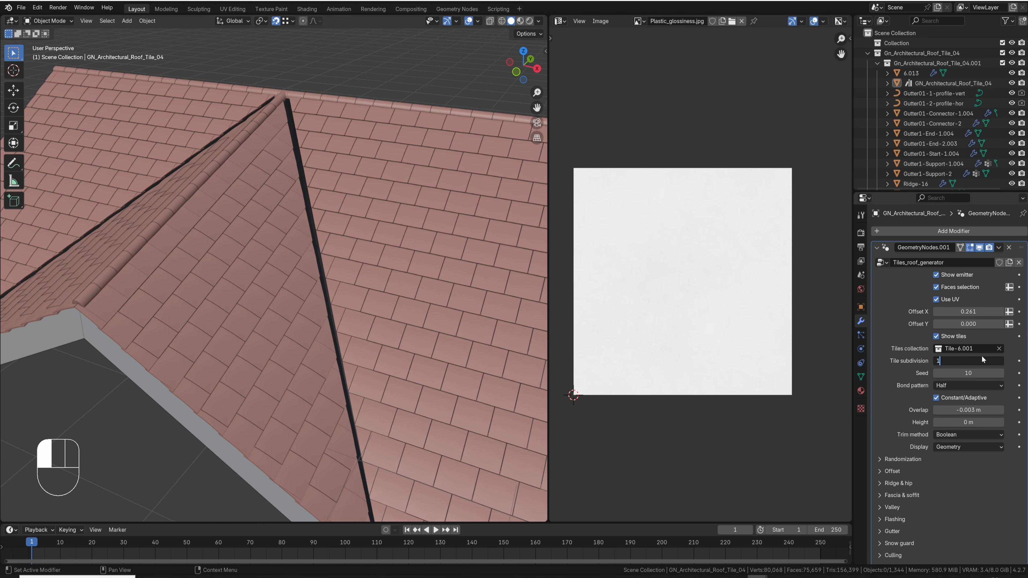
pyautogui.press('Return')
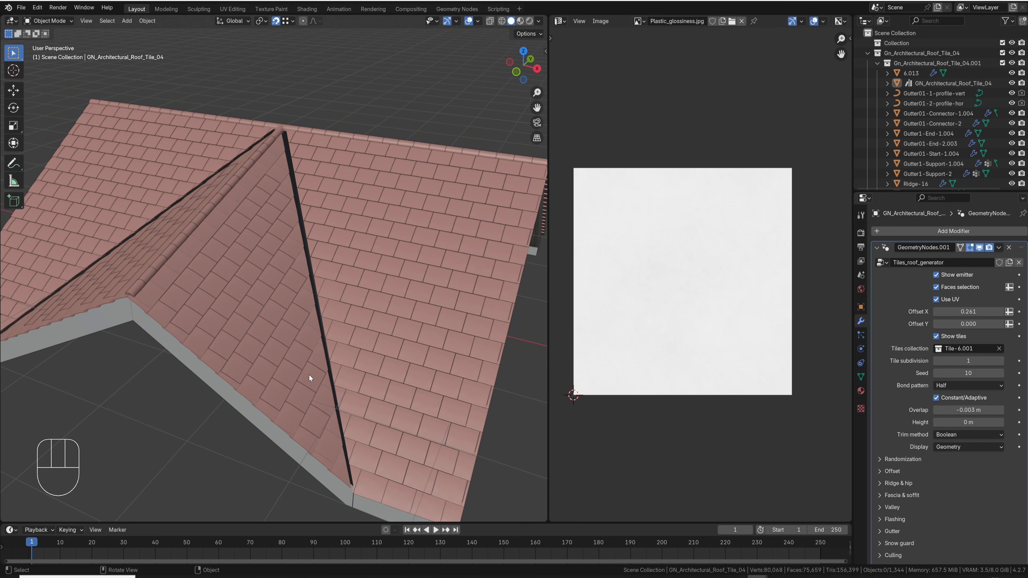
# - Set Tile subdivision back to 0, try Offset X at 1.931 and a shifted Offset Y, and undo the offset changes
pyautogui.moveTo(262, 312); pyautogui.dragTo(438, 245, button='middle')
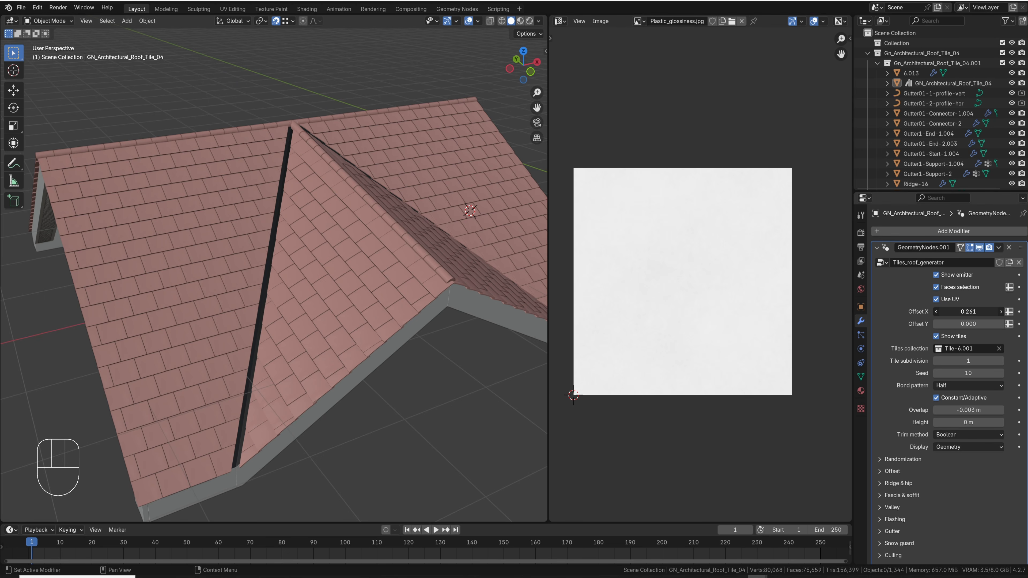
pyautogui.moveTo(958, 312); pyautogui.dragTo(958, 312)
pyautogui.click(935, 361)
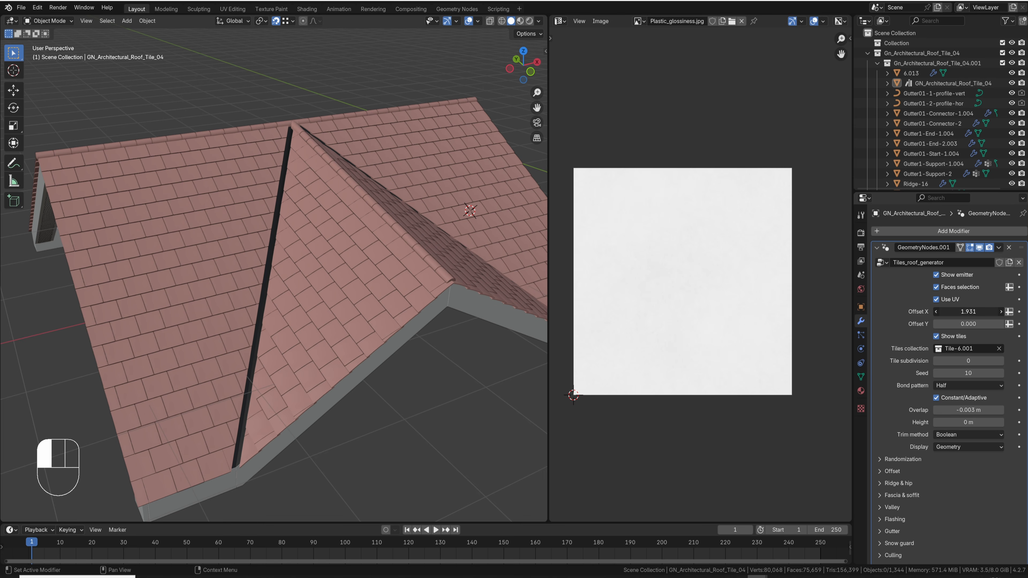
pyautogui.moveTo(961, 324); pyautogui.dragTo(1016, 324)
pyautogui.hotkey('ctrl', 'z')
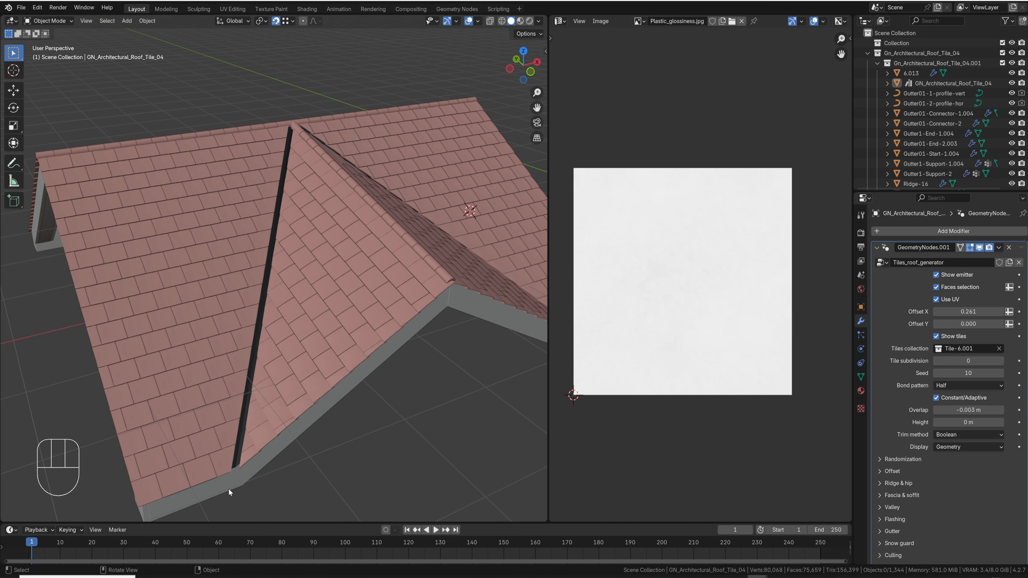
# - Turn off Constant/Adaptive, set Offset Y to 0.490, and turn Constant/Adaptive back on
pyautogui.click(936, 398)
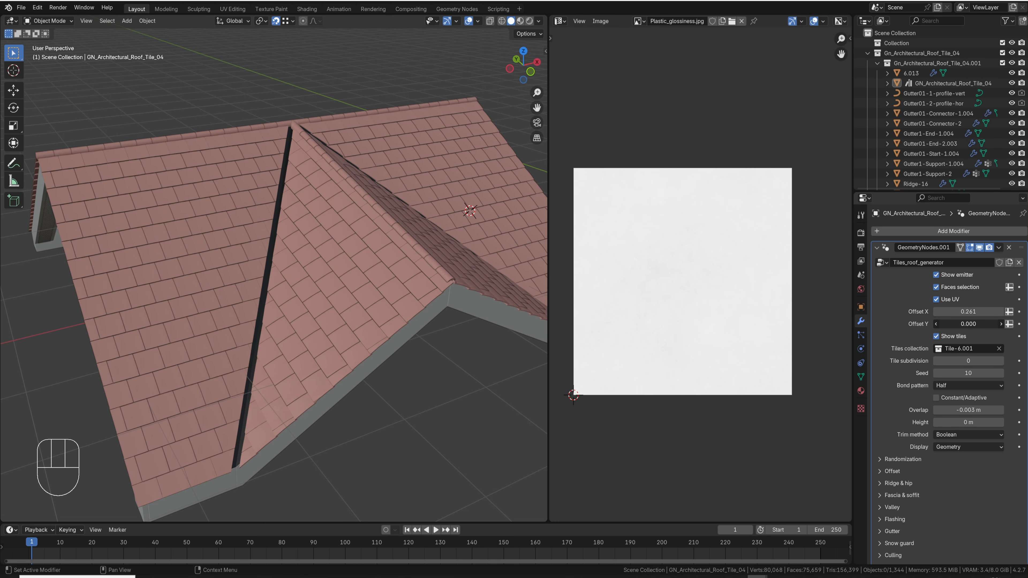
pyautogui.moveTo(969, 324); pyautogui.dragTo(1008, 324)
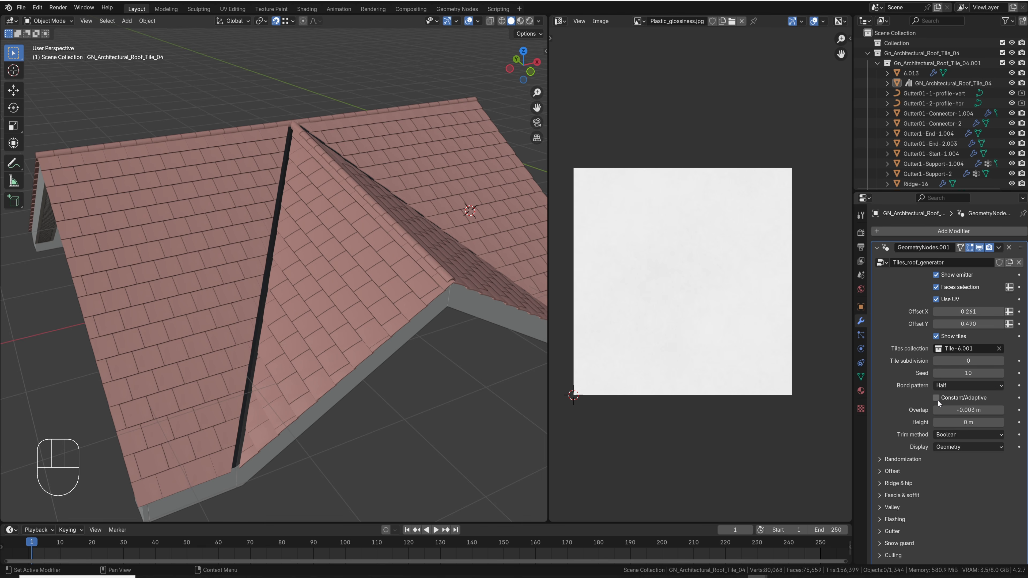
pyautogui.click(937, 398)
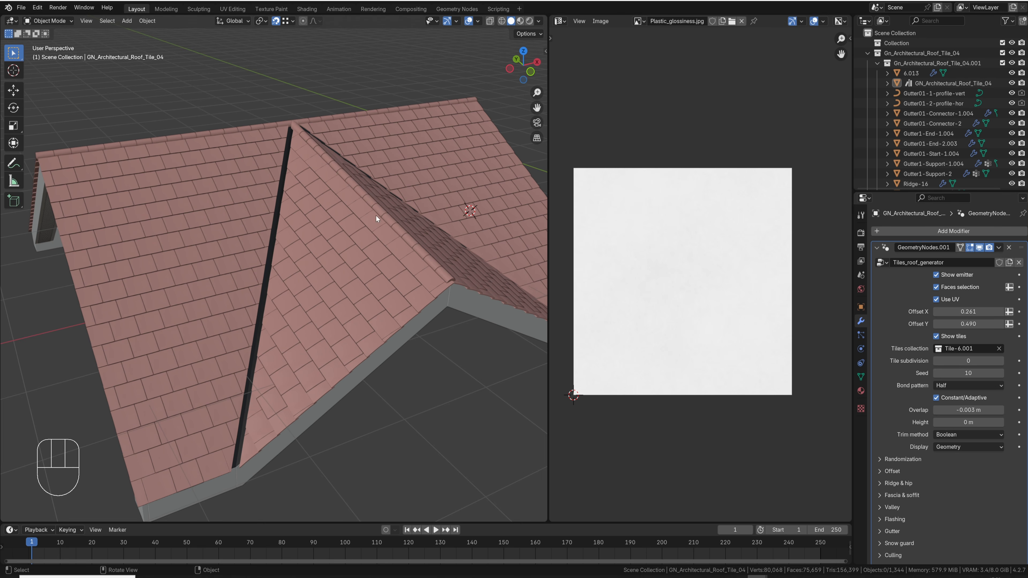
# - Undo the Merge by Distance on the roof mesh and check the valley corner at the eave
pyautogui.moveTo(319, 326); pyautogui.dragTo(291, 337, button='middle')
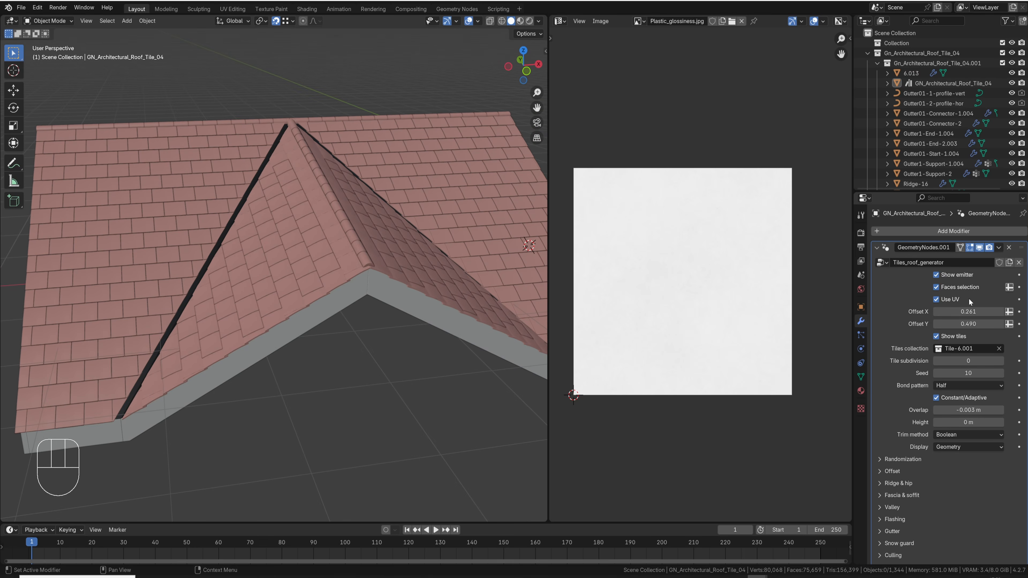
pyautogui.moveTo(262, 262); pyautogui.dragTo(334, 279, button='middle')
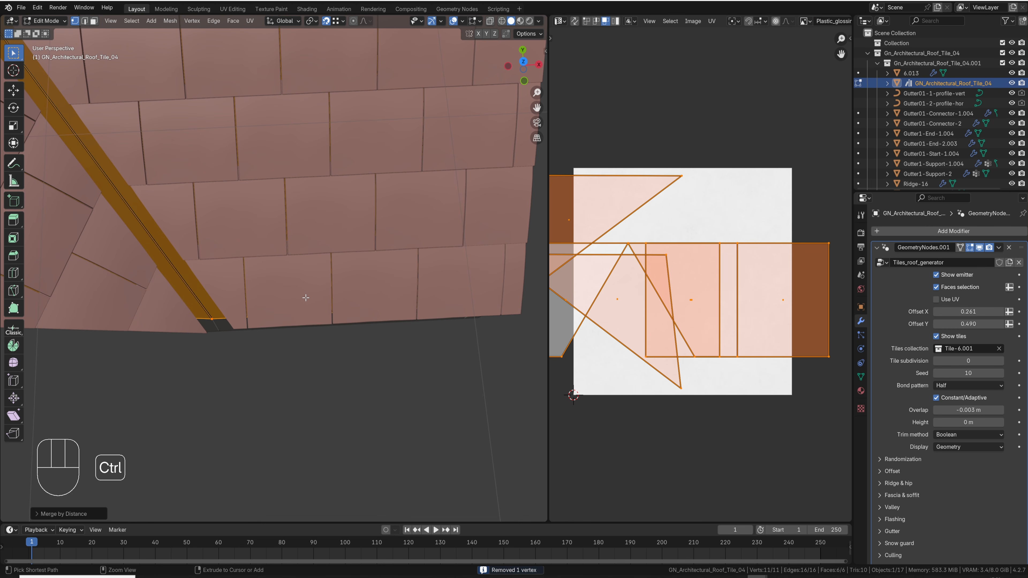
pyautogui.hotkey('ctrl', 'z')
pyautogui.hotkey('ctrl', 'z')
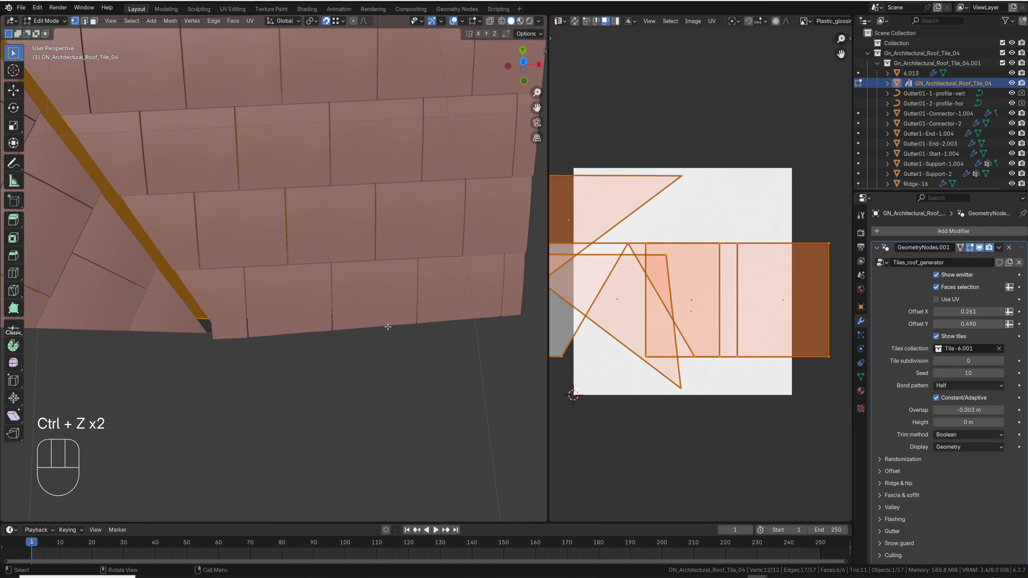
pyautogui.moveTo(388, 327); pyautogui.dragTo(308, 320, button='middle')
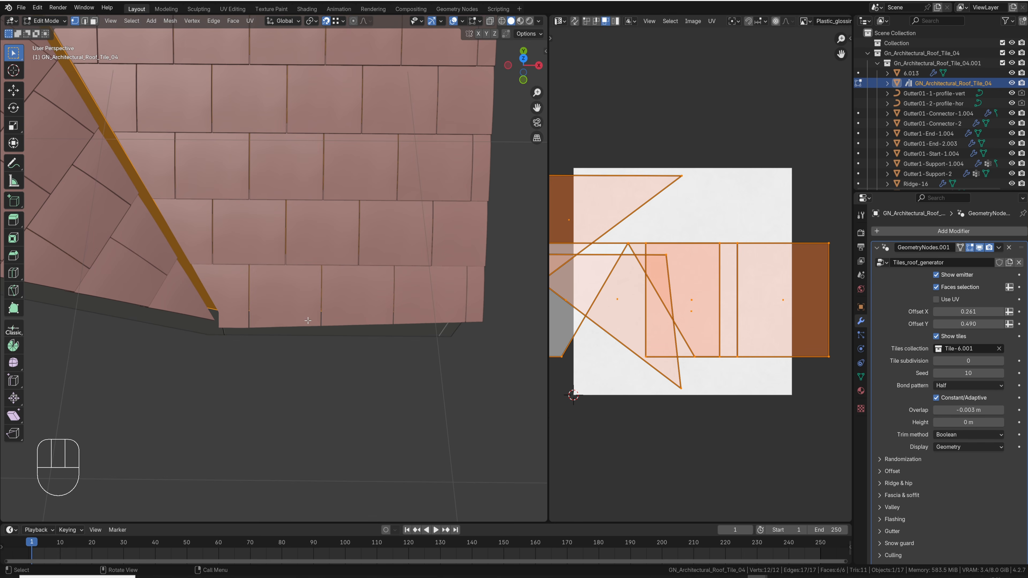
# - Merge all vertices of the roof mesh by distance and return to Object Mode
pyautogui.press('a')
pyautogui.press('m')
pyautogui.press('m')
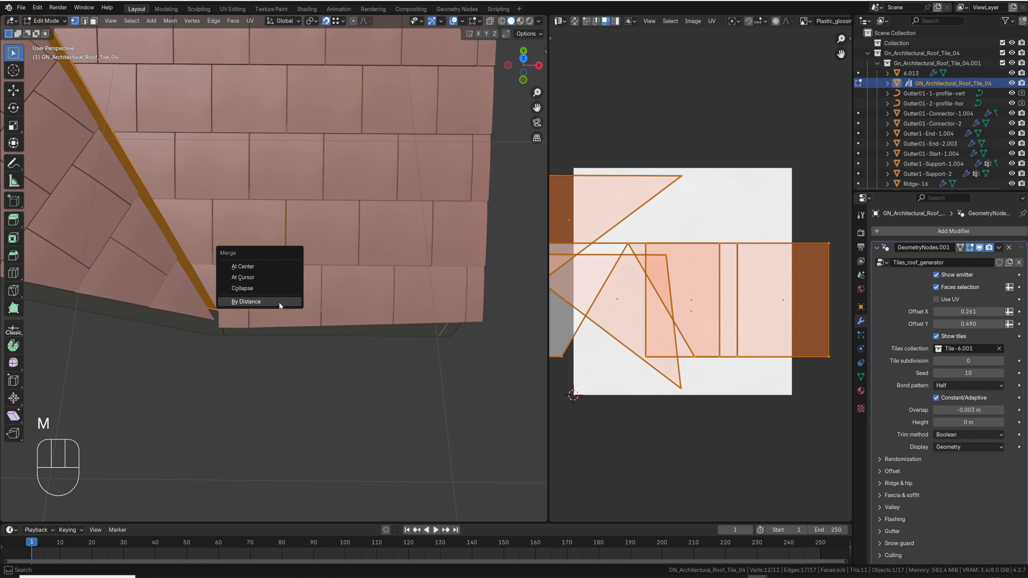
pyautogui.click(279, 302)
pyautogui.press('Tab')
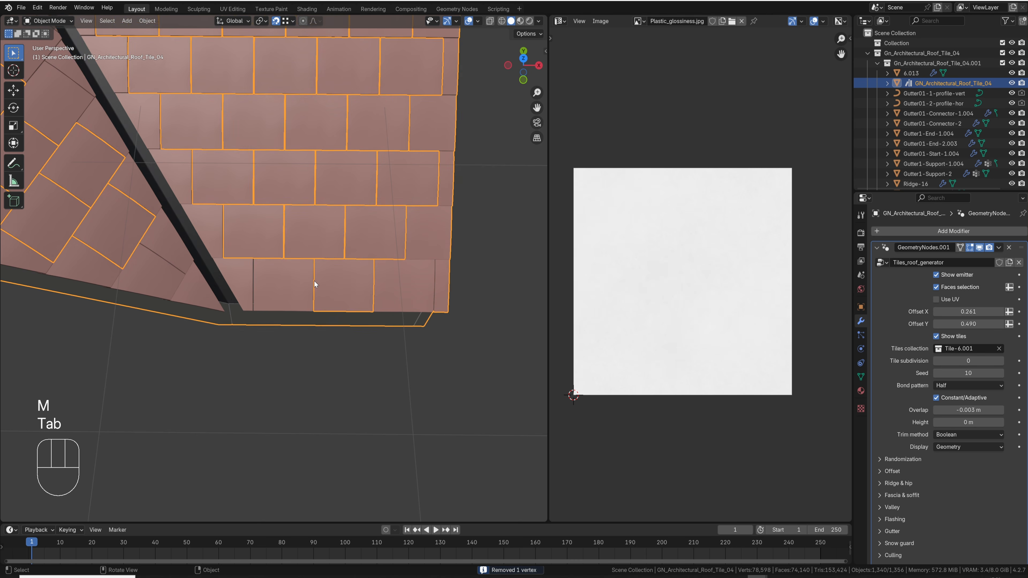
# - Examine the tiles, the valleys, the ridge junction and the eave corners around the gabled roof
pyautogui.keyDown('shift'); pyautogui.moveTo(314, 285); pyautogui.dragTo(366, 330, button='middle'); pyautogui.keyUp('shift')
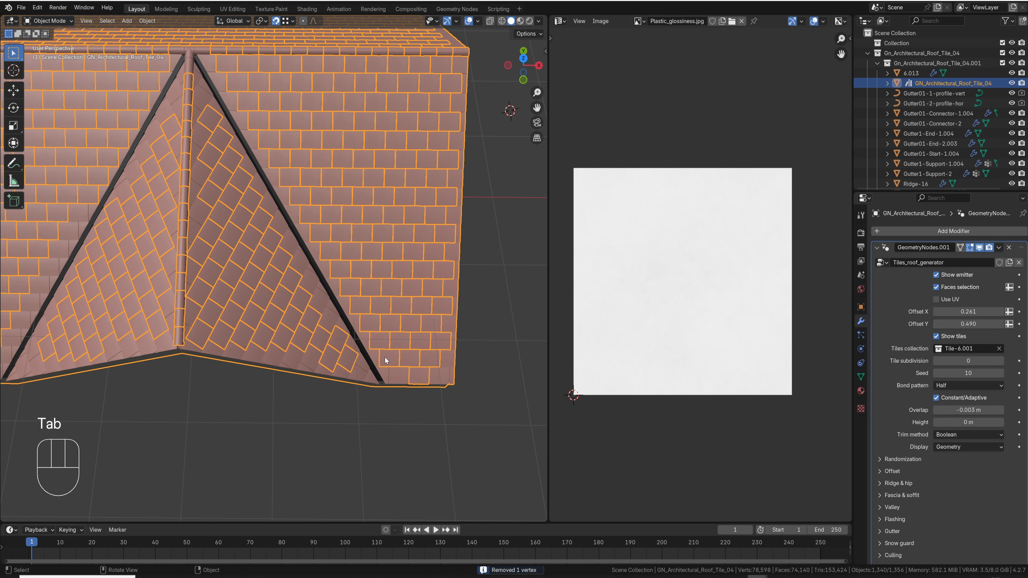
pyautogui.keyDown('shift'); pyautogui.moveTo(259, 123); pyautogui.dragTo(392, 370, button='middle'); pyautogui.keyUp('shift')
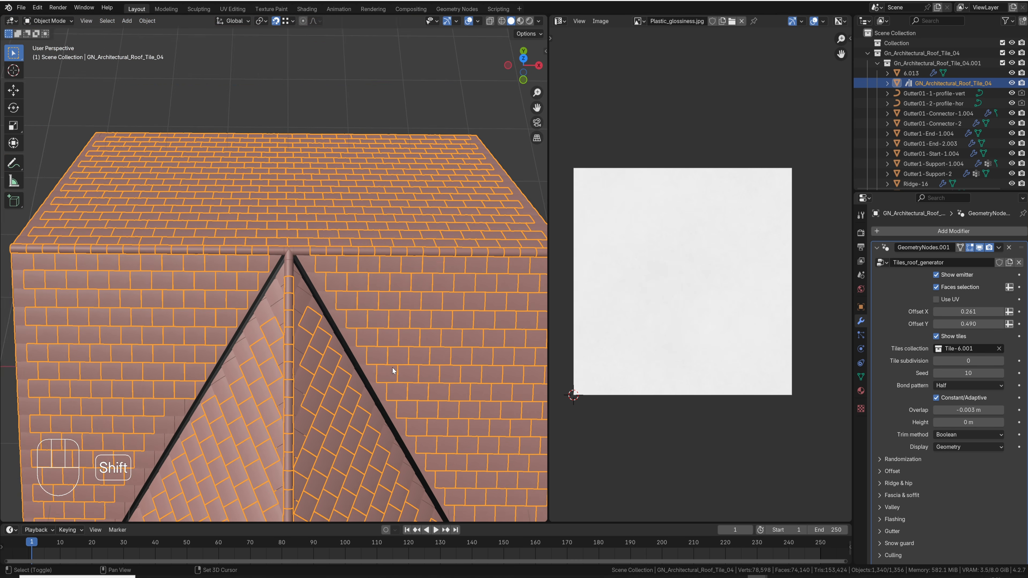
pyautogui.scroll(8, 340, 260)
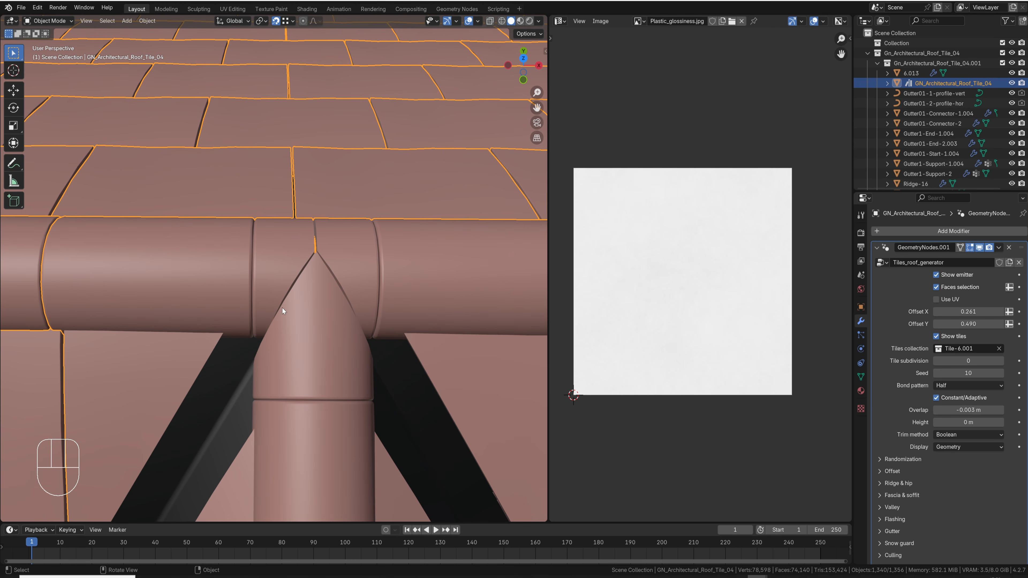
pyautogui.scroll(-4, 292, 268)
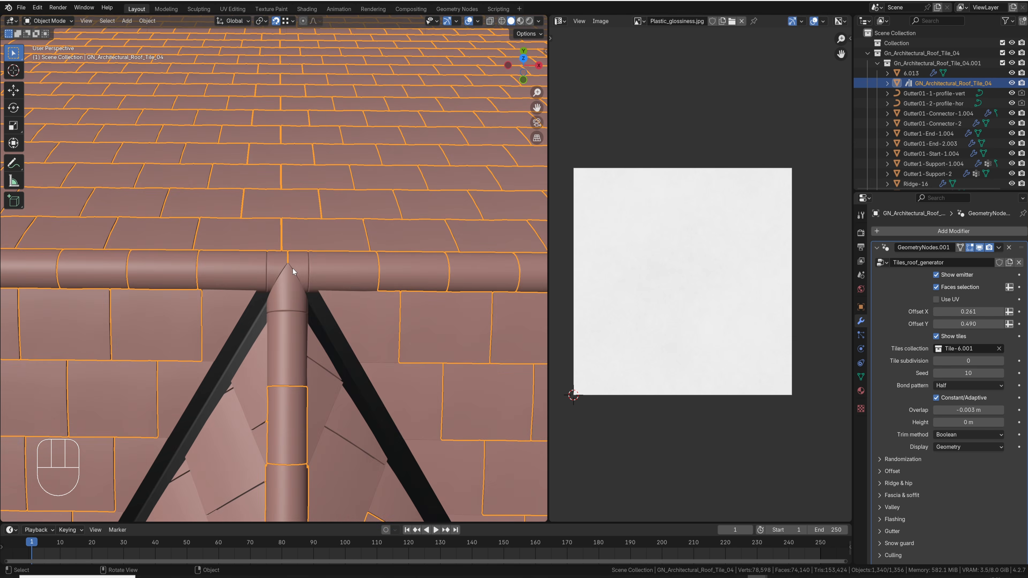
pyautogui.moveTo(292, 269); pyautogui.dragTo(311, 125, button='middle')
pyautogui.scroll(-9, 312, 124)
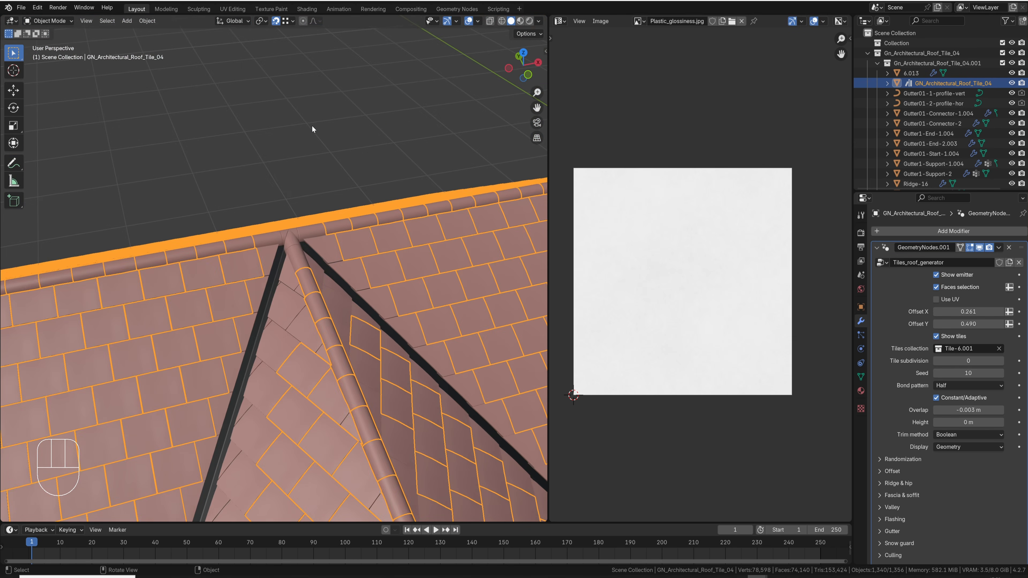
pyautogui.scroll(5, 287, 292)
pyautogui.keyDown('shift'); pyautogui.moveTo(333, 339); pyautogui.dragTo(294, 271, button='middle'); pyautogui.keyUp('shift')
pyautogui.scroll(-5, 317, 308)
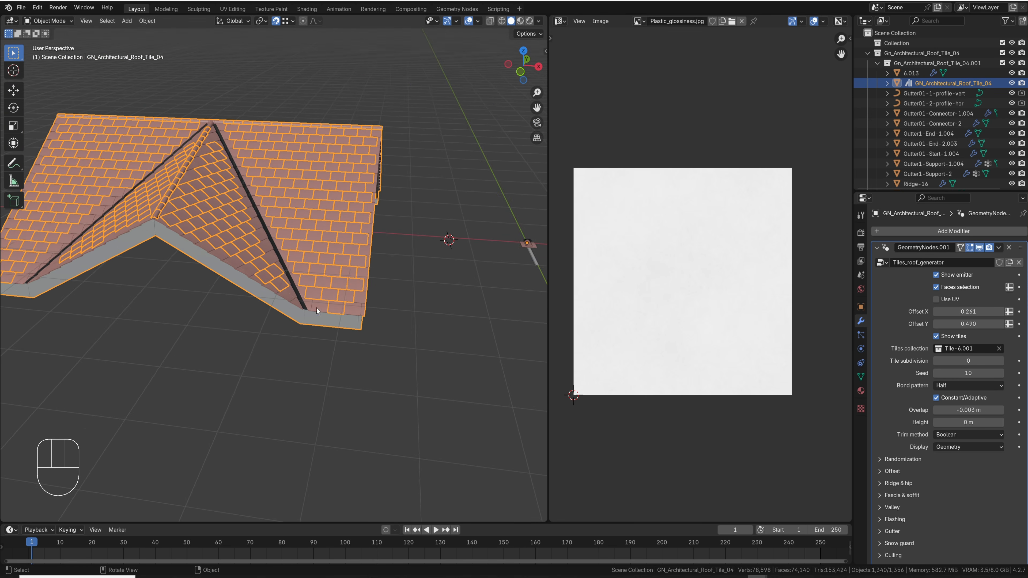
pyautogui.moveTo(317, 308); pyautogui.dragTo(427, 303, button='middle')
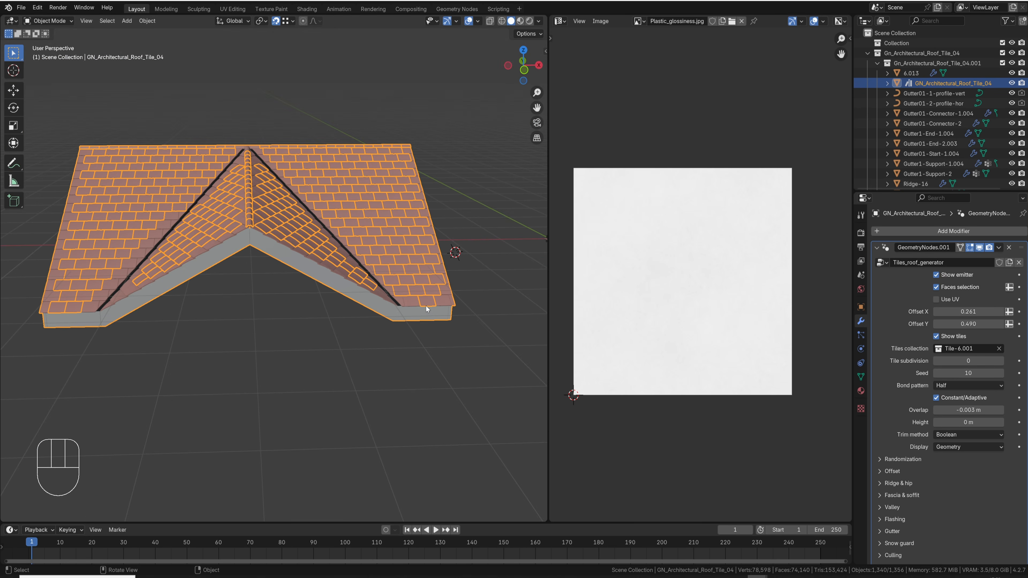
pyautogui.scroll(3, 434, 321)
# - In wireframe Edit Mode, select the horizontal eave edges on both slopes of the roof mesh
pyautogui.press('Tab')
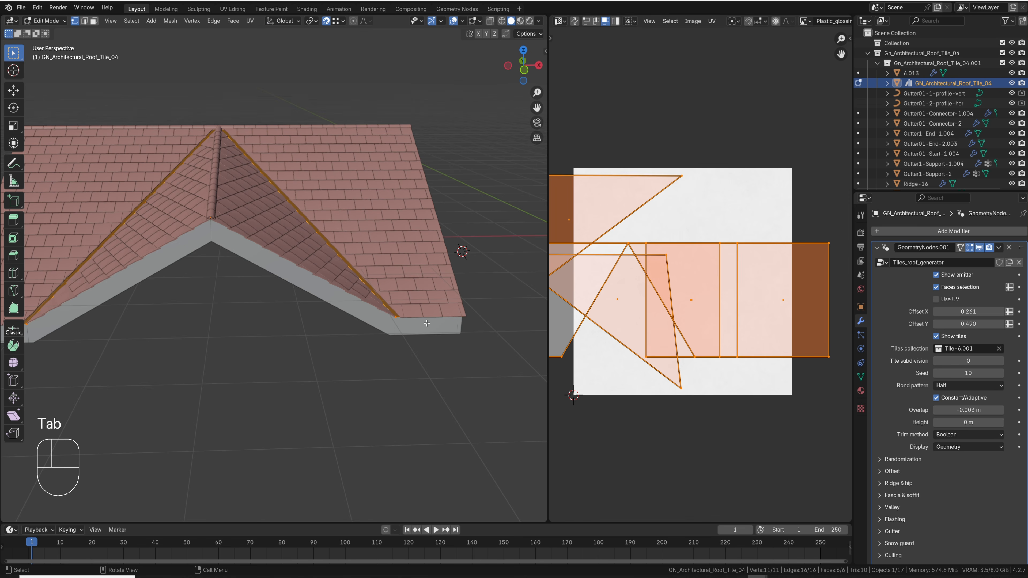
pyautogui.press('2')
pyautogui.press('z')
pyautogui.click(379, 321)
pyautogui.click(419, 317)
pyautogui.keyDown('shift'); pyautogui.moveTo(210, 323); pyautogui.dragTo(400, 326, button='middle'); pyautogui.keyUp('shift')
pyautogui.keyDown('shift'); pyautogui.click(175, 326); pyautogui.keyUp('shift')
pyautogui.moveTo(175, 327); pyautogui.dragTo(121, 345, button='middle')
pyautogui.scroll(-4, 353, 342)
pyautogui.keyDown('alt'); pyautogui.keyDown('shift'); pyautogui.click(197, 369); pyautogui.keyUp('shift'); pyautogui.keyUp('alt')
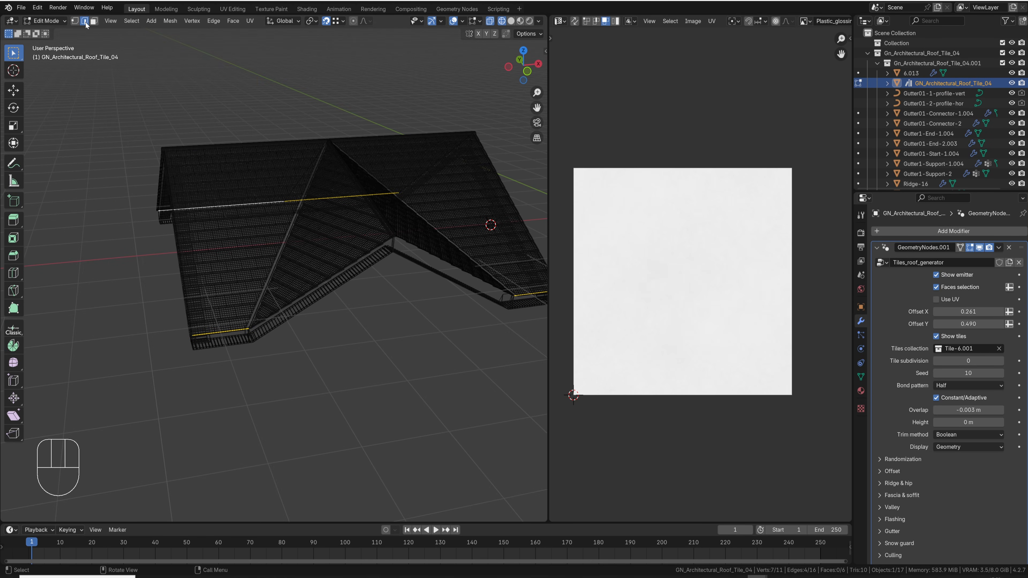
pyautogui.keyDown('shift'); pyautogui.moveTo(391, 290); pyautogui.dragTo(310, 304, button='middle'); pyautogui.keyUp('shift')
# - Expand the Gutter settings of the roof generator modifier and check the attribute name used by Add
pyautogui.click(861, 377)
pyautogui.click(861, 322)
pyautogui.scroll(-7, 911, 384)
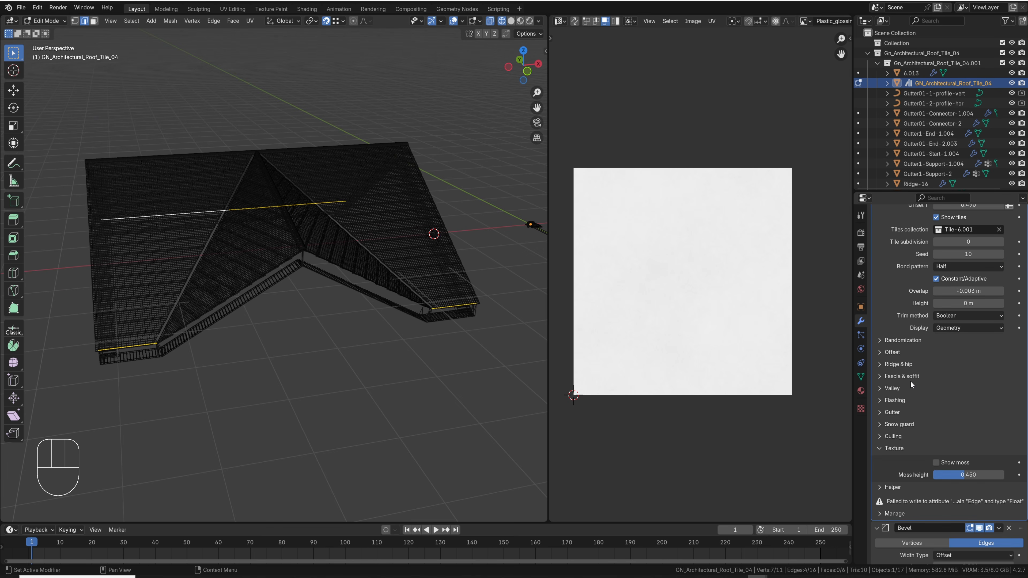
pyautogui.scroll(2, 890, 421)
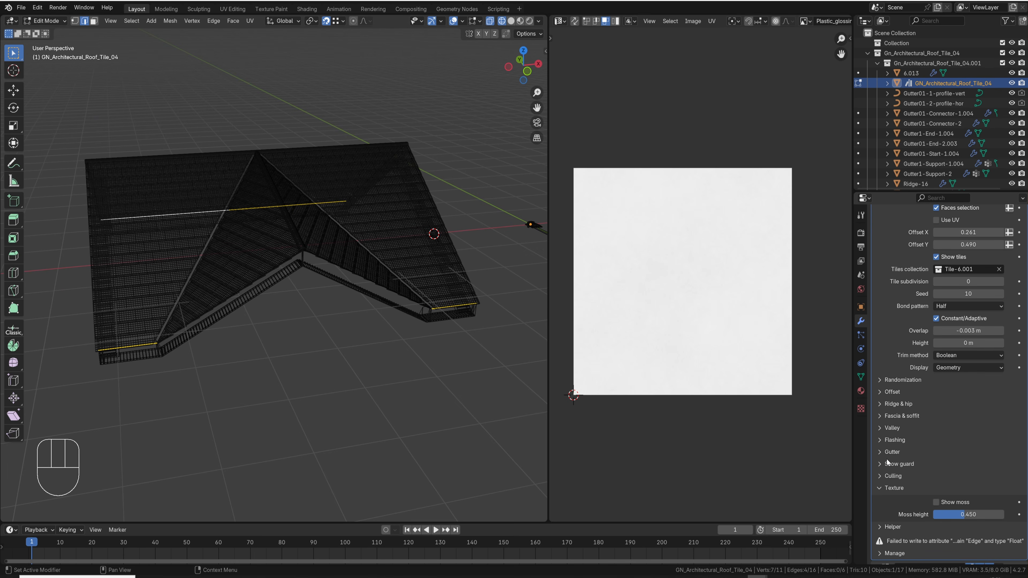
pyautogui.click(894, 453)
pyautogui.scroll(-3, 896, 454)
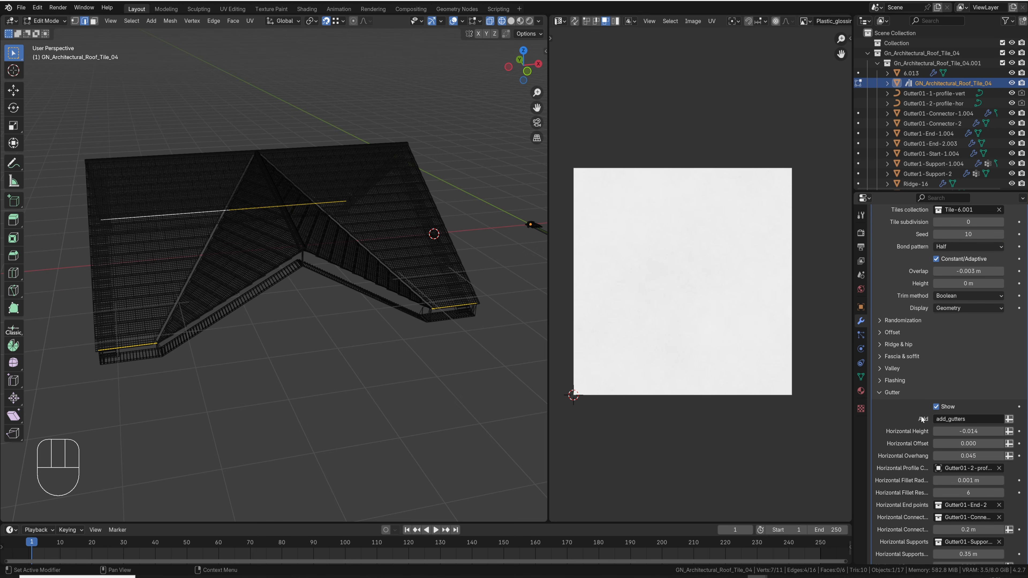
# - Make add_gutters the active edge attribute in the roof's mesh data
pyautogui.click(861, 379)
pyautogui.moveTo(946, 502); pyautogui.dragTo(947, 567)
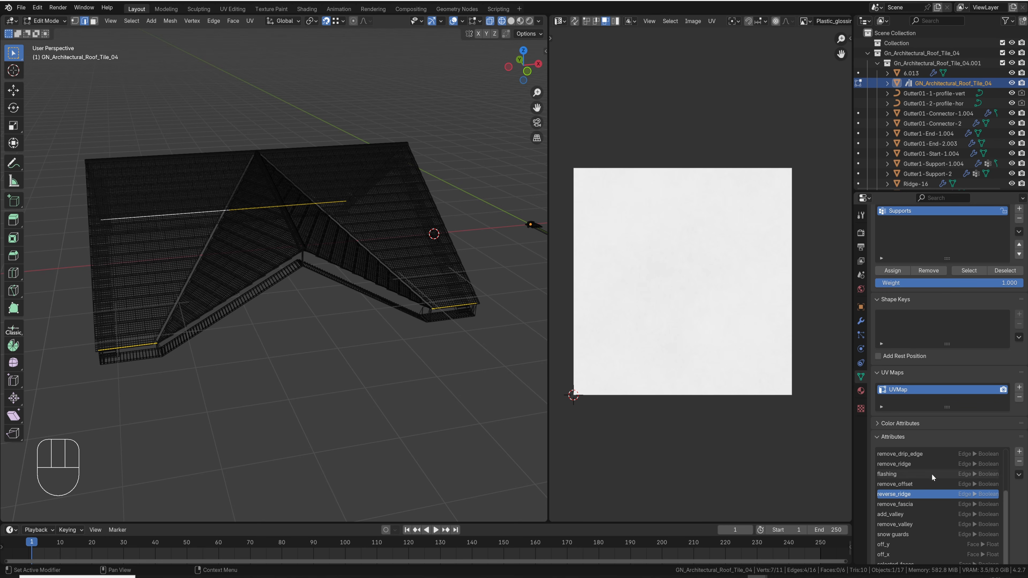
pyautogui.scroll(-5, 979, 404)
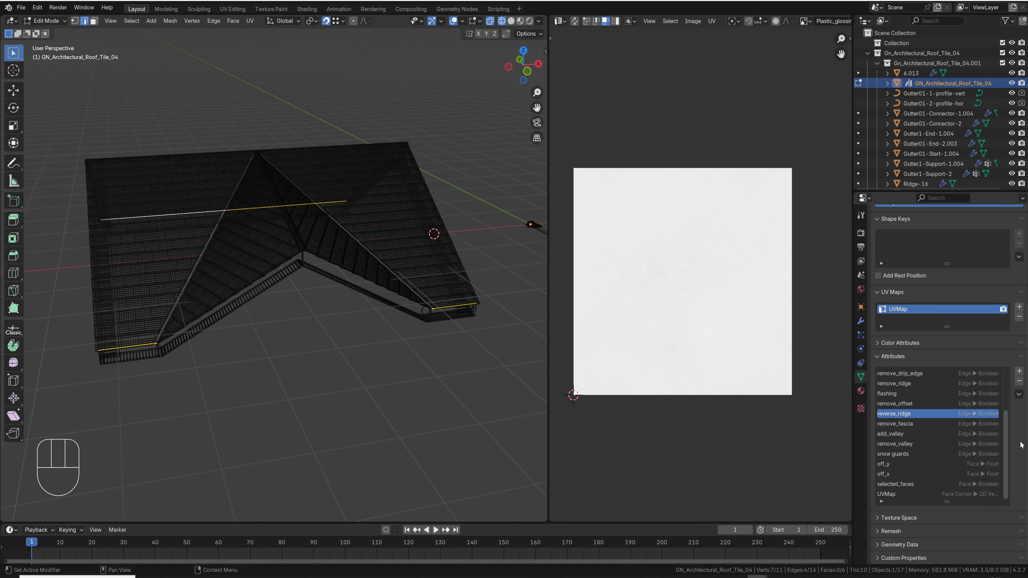
pyautogui.scroll(4, 908, 402)
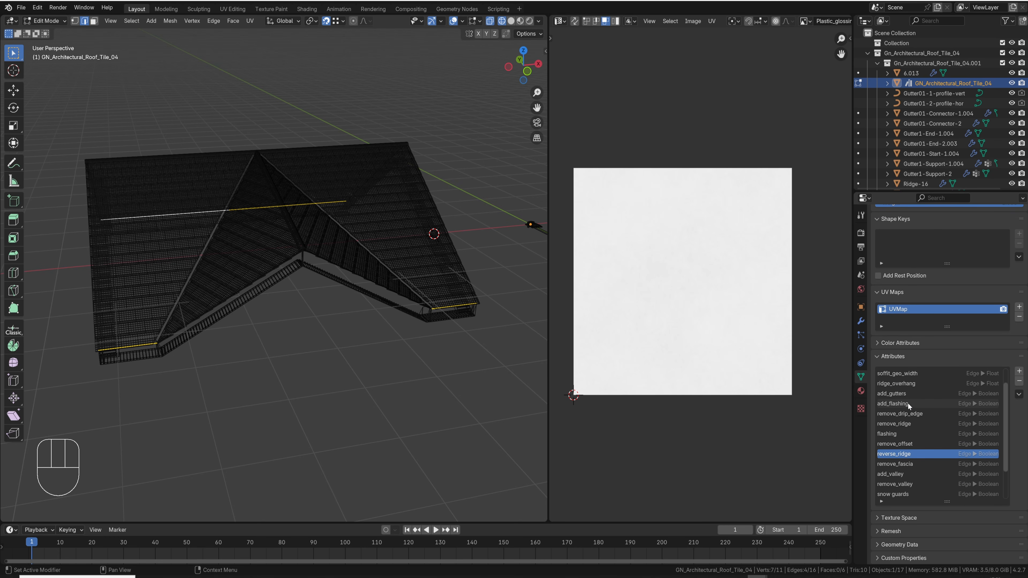
pyautogui.click(906, 391)
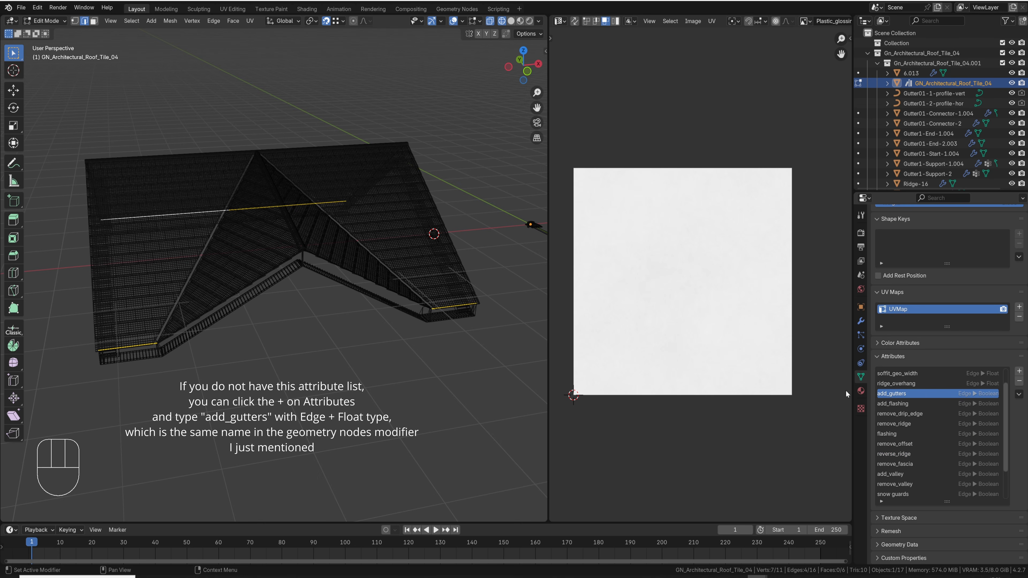
# - Enable add_gutters on the selected eave edges with Set Attribute and inspect the gutters in solid shading
pyautogui.press('F3')
pyautogui.write('se')
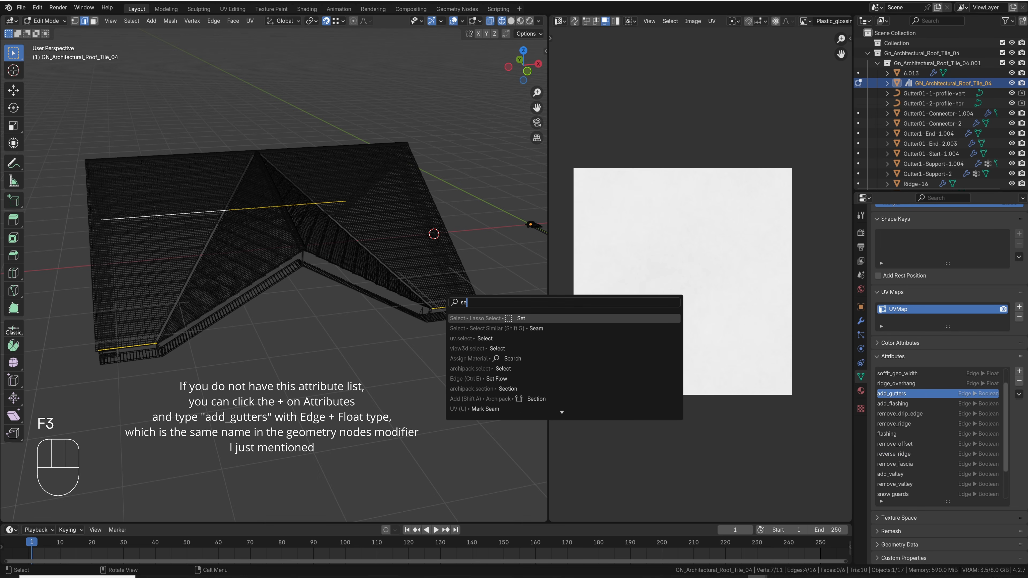
pyautogui.write('t attr')
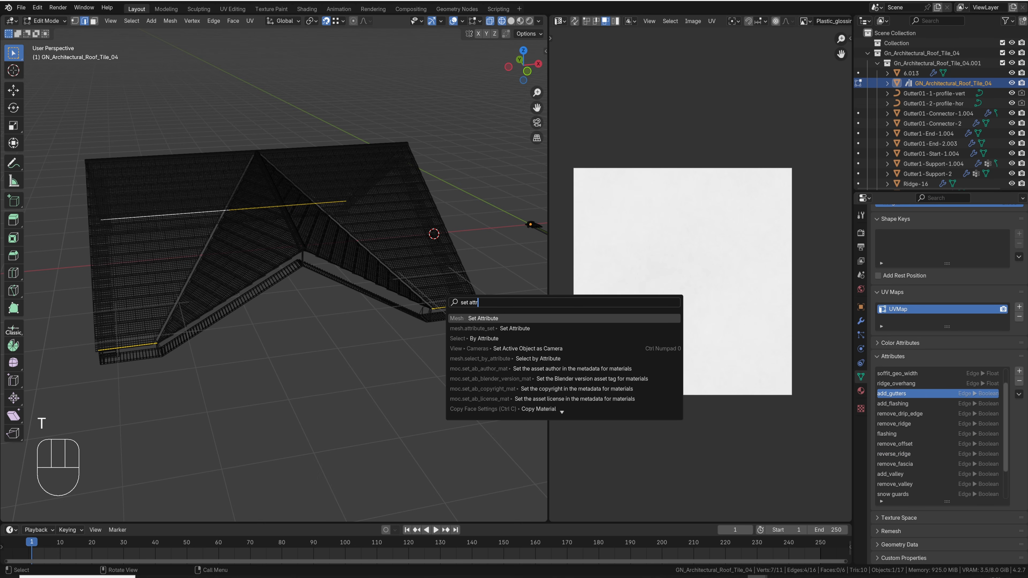
pyautogui.press('Return')
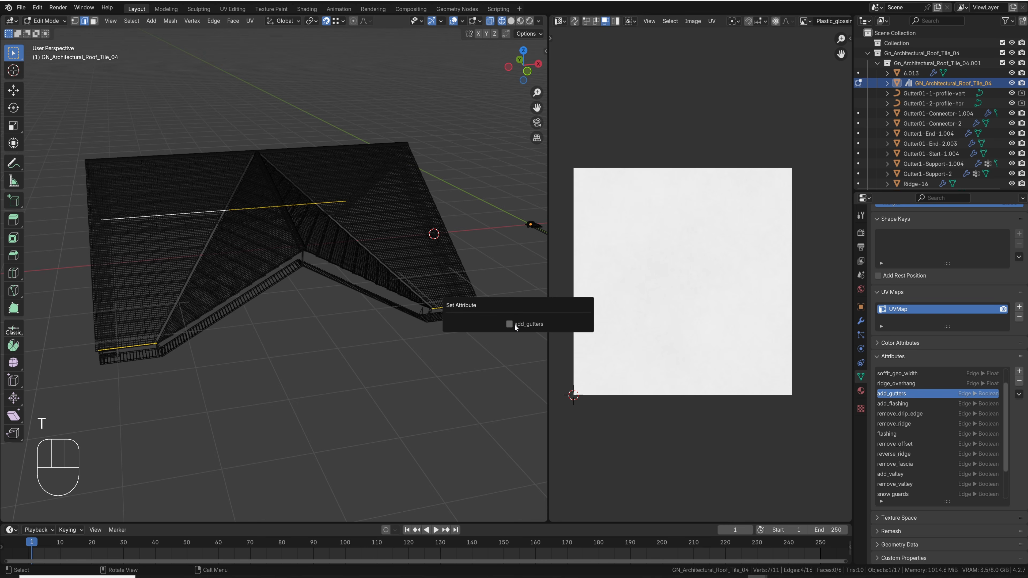
pyautogui.click(514, 325)
pyautogui.press('z')
pyautogui.click(444, 312)
pyautogui.moveTo(494, 329)
pyautogui.mouseDown(button='middle')
pyautogui.moveTo(410, 316)
pyautogui.moveTo(399, 359)
pyautogui.moveTo(407, 338)
pyautogui.mouseUp(button='middle')
pyautogui.scroll(3, 467, 330)
pyautogui.scroll(-1, 467, 329)
pyautogui.scroll(-2, 410, 320)
# - Place the 3D cursor midway along the short front eave edge in wireframe view and add a single vertex there
pyautogui.press('z')
pyautogui.click(397, 344)
pyautogui.press('1')
pyautogui.click(395, 322)
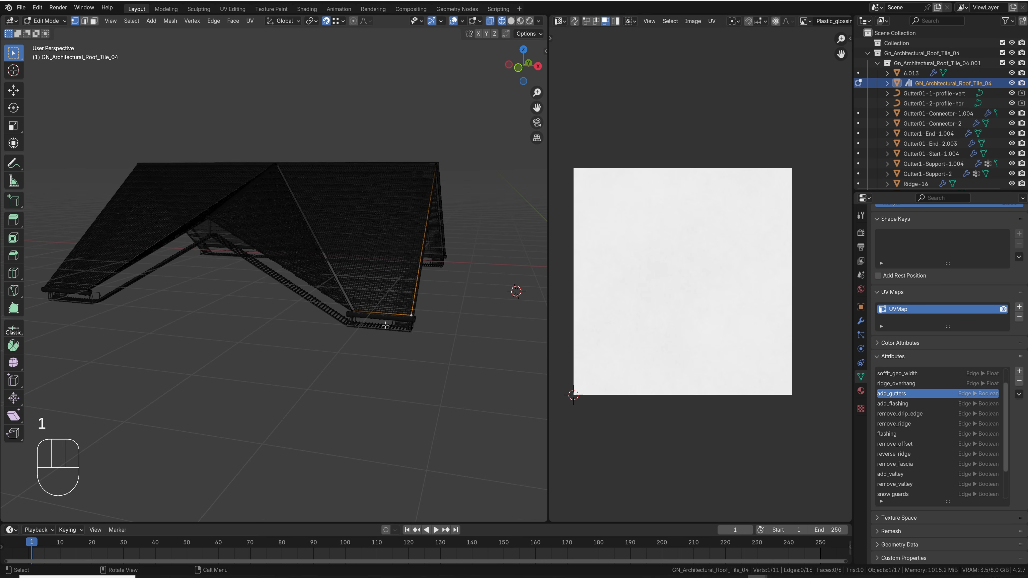
pyautogui.press('shift')
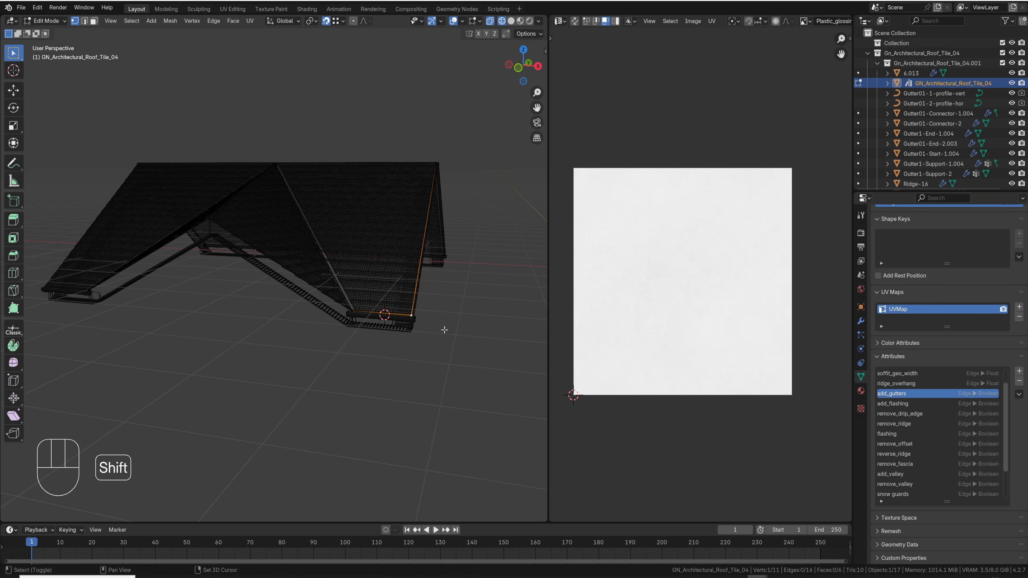
pyautogui.hotkey('shift', 'a')
pyautogui.moveTo(364, 432)
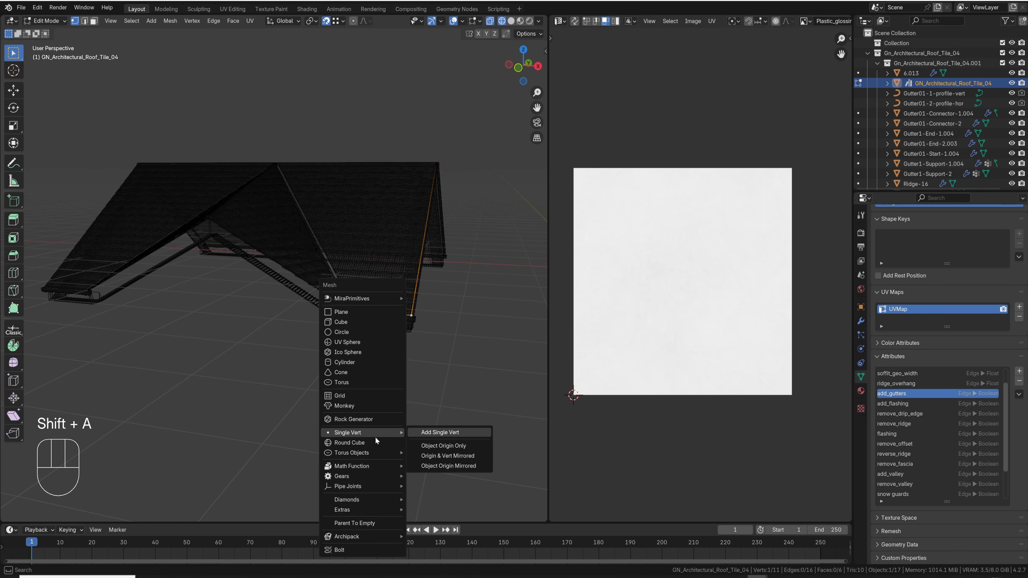
pyautogui.click(440, 432)
# - Search the extensions in Preferences for "extra" to check the Extra Mesh Objects add-on, and minimize the window
pyautogui.click(37, 7)
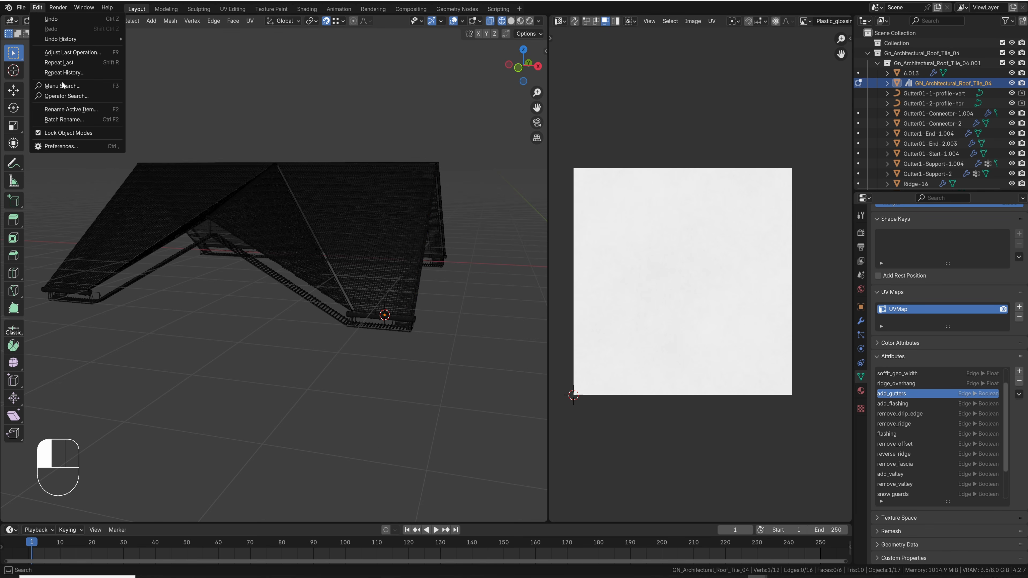
pyautogui.click(70, 152)
pyautogui.click(48, 102)
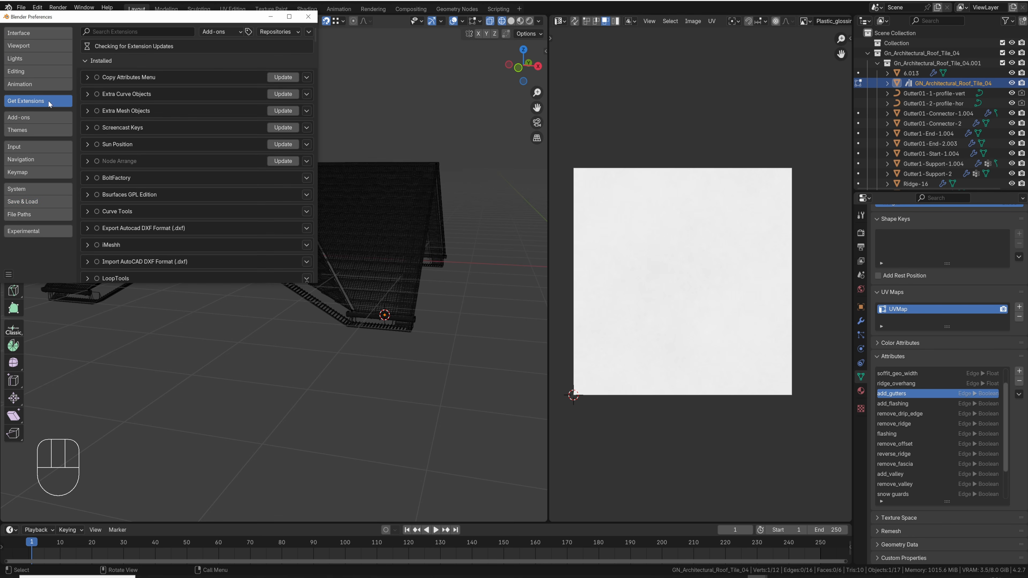
pyautogui.hotkey('ctrl', 'f')
pyautogui.write('extra o')
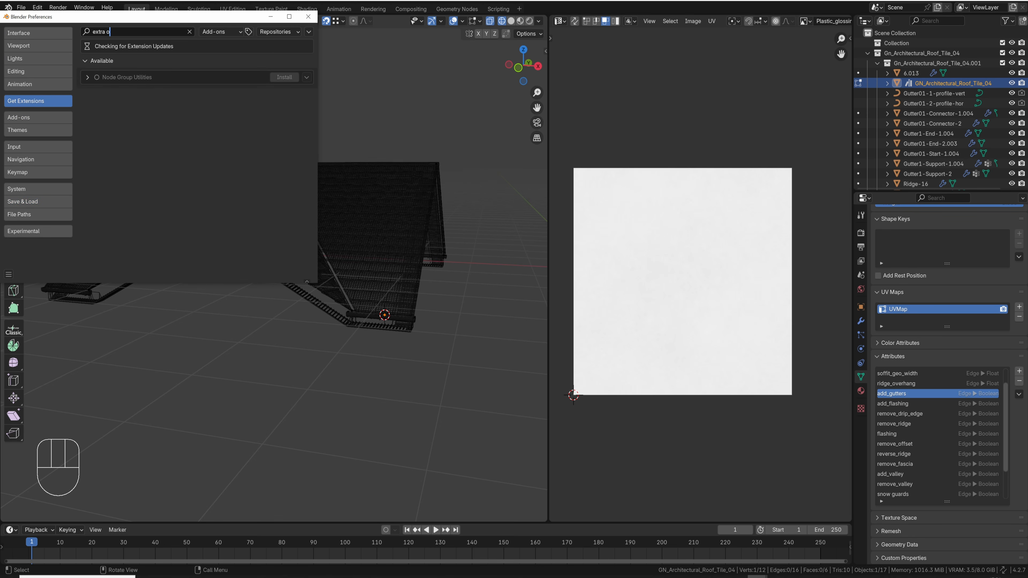
pyautogui.press('BackSpace')
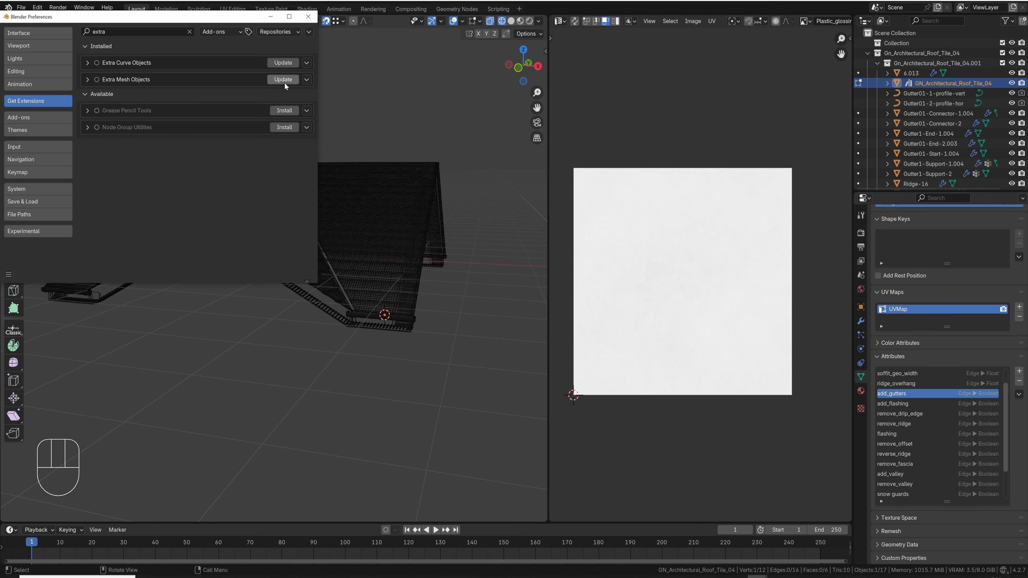
pyautogui.click(270, 17)
# - Extrude the single vertex straight down along Z to make a downpipe edge below the eave, and view it in solid shading
pyautogui.hotkey('shift', 'a')
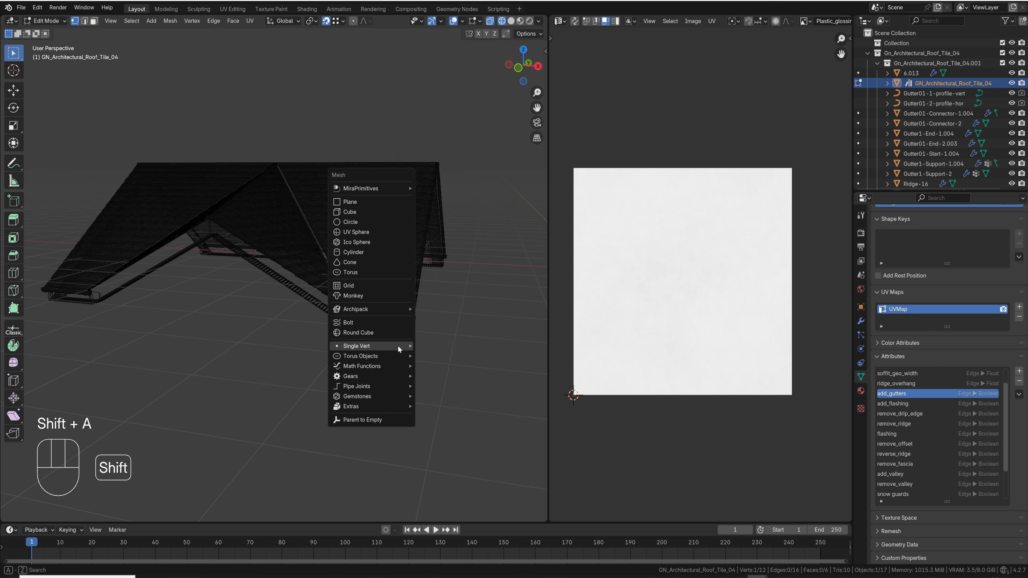
pyautogui.moveTo(391, 345)
pyautogui.click(448, 346)
pyautogui.scroll(-1, 431, 320)
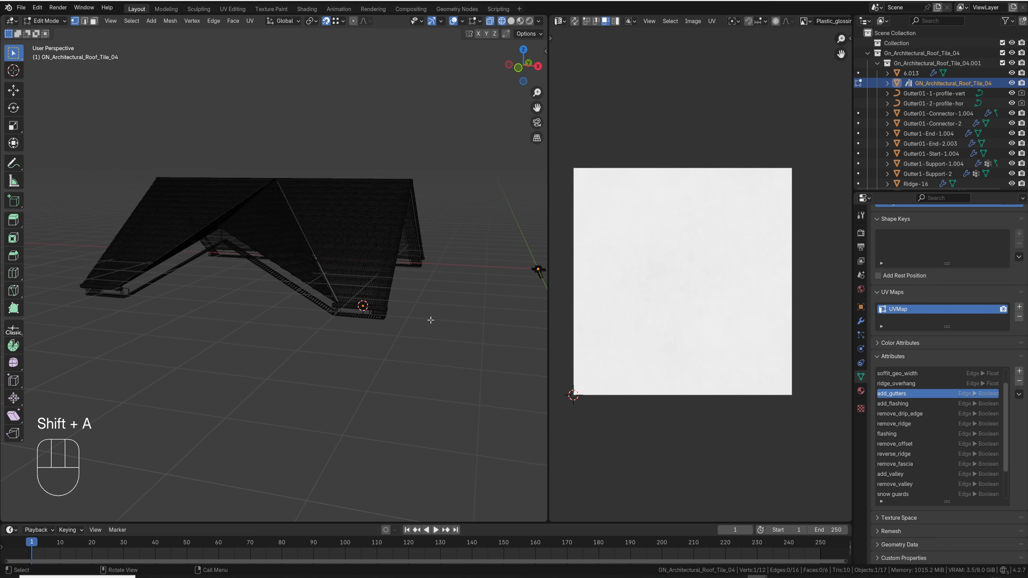
pyautogui.press('e')
pyautogui.press('z')
pyautogui.click(405, 405)
pyautogui.press('z')
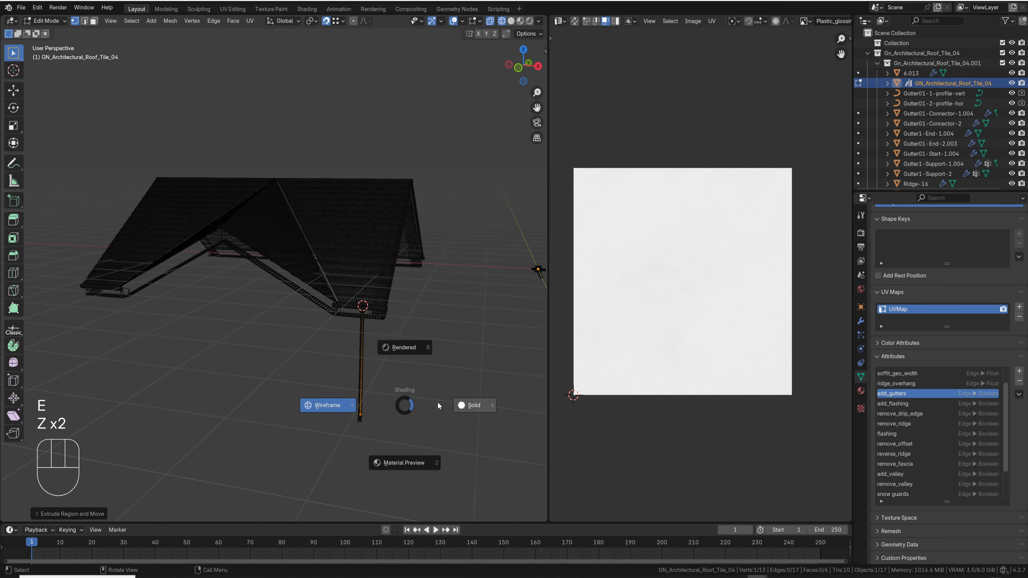
pyautogui.click(438, 402)
pyautogui.scroll(5, 378, 346)
pyautogui.moveTo(344, 323); pyautogui.dragTo(350, 328, button='middle')
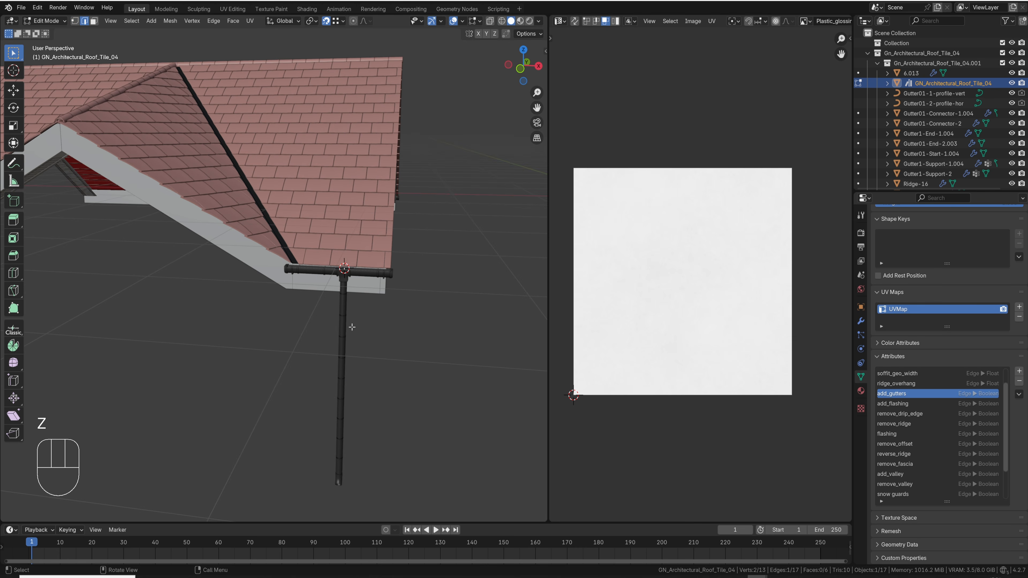
# - Enable the add_gutters attribute on the extruded vertical edge with Set Attribute
pyautogui.press('z')
pyautogui.press('F3')
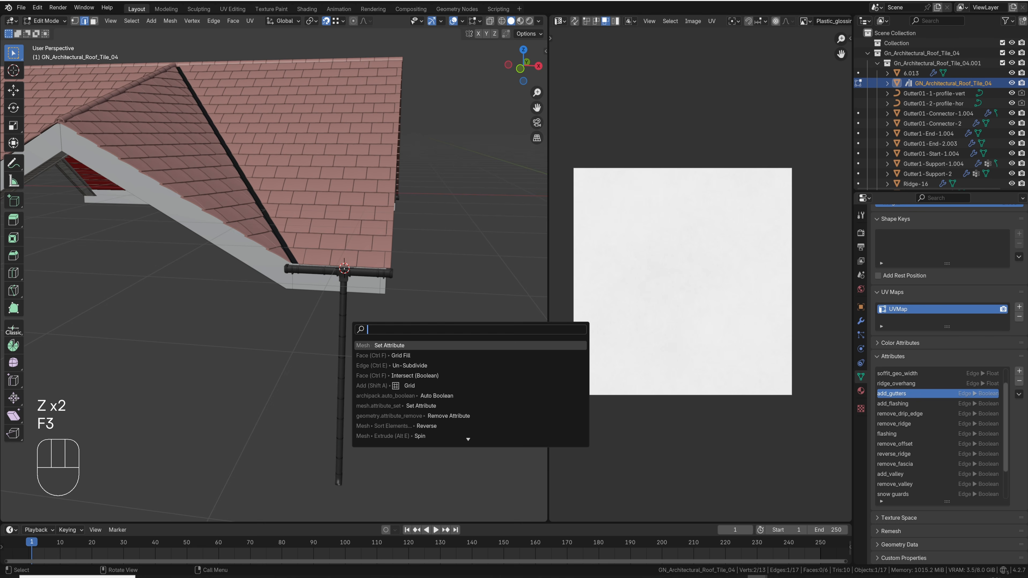
pyautogui.click(403, 346)
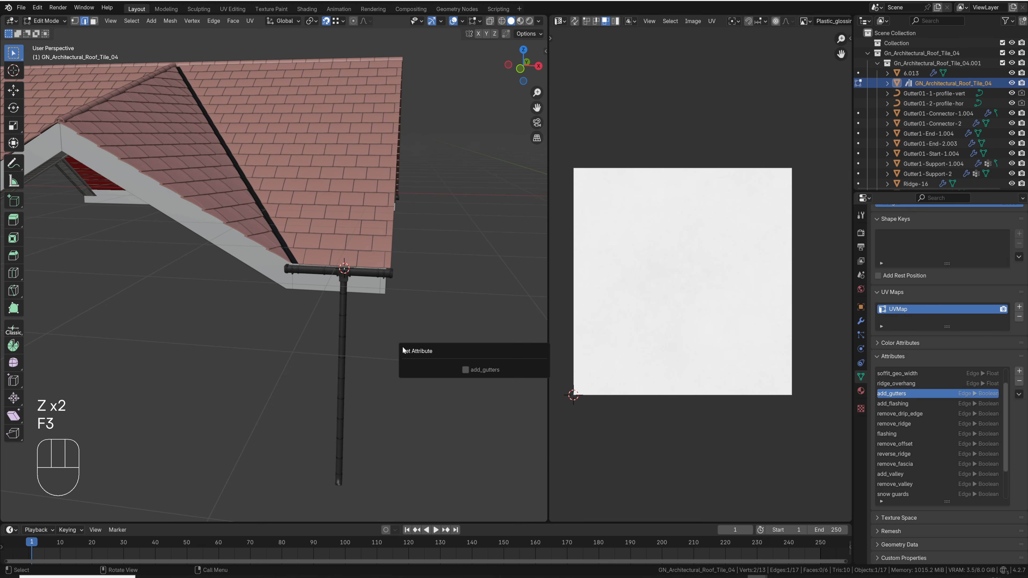
pyautogui.click(466, 371)
pyautogui.press('z')
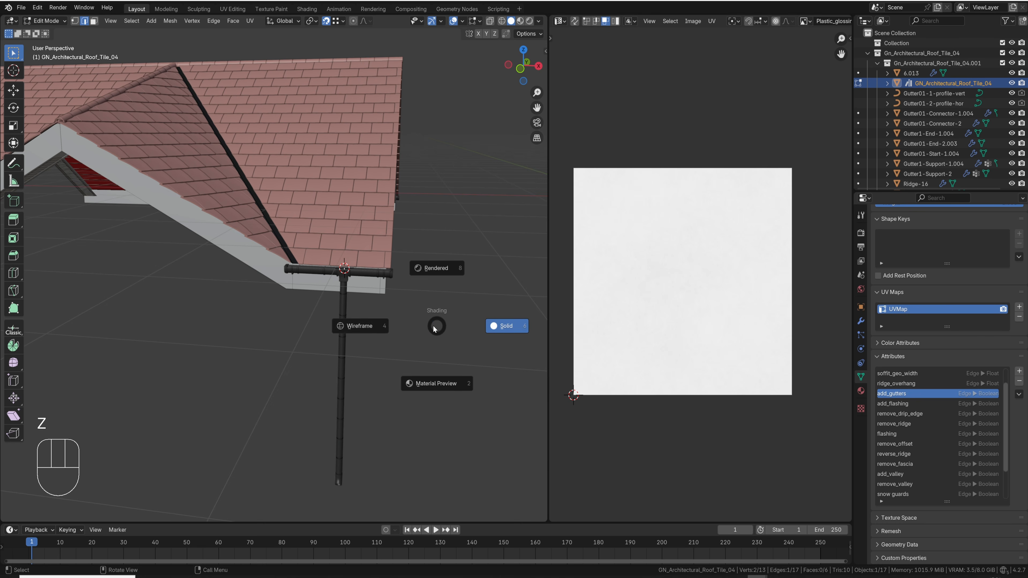
# - Move the downpipe edge in wireframe view so the pipe hangs near the outer end of the short eave, and return to solid shading
pyautogui.click(354, 384)
pyautogui.press('g')
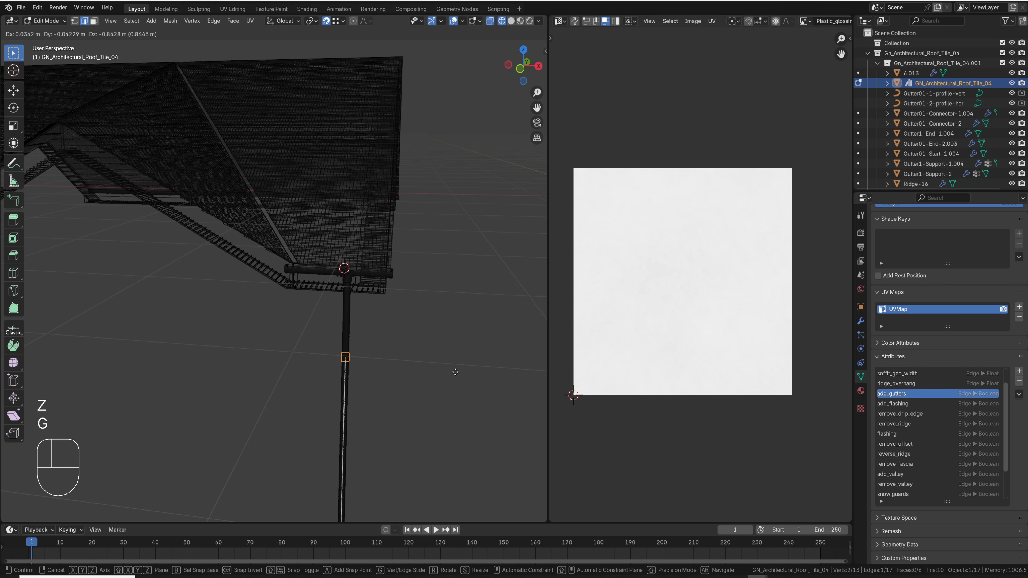
pyautogui.click(450, 369)
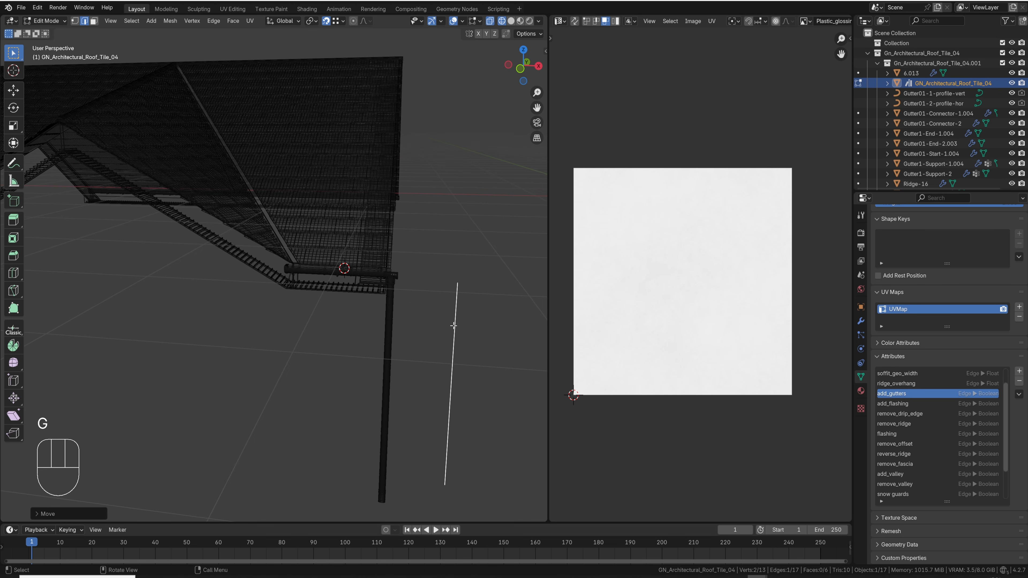
pyautogui.scroll(-2, 453, 325)
pyautogui.moveTo(454, 325); pyautogui.dragTo(392, 331, button='middle')
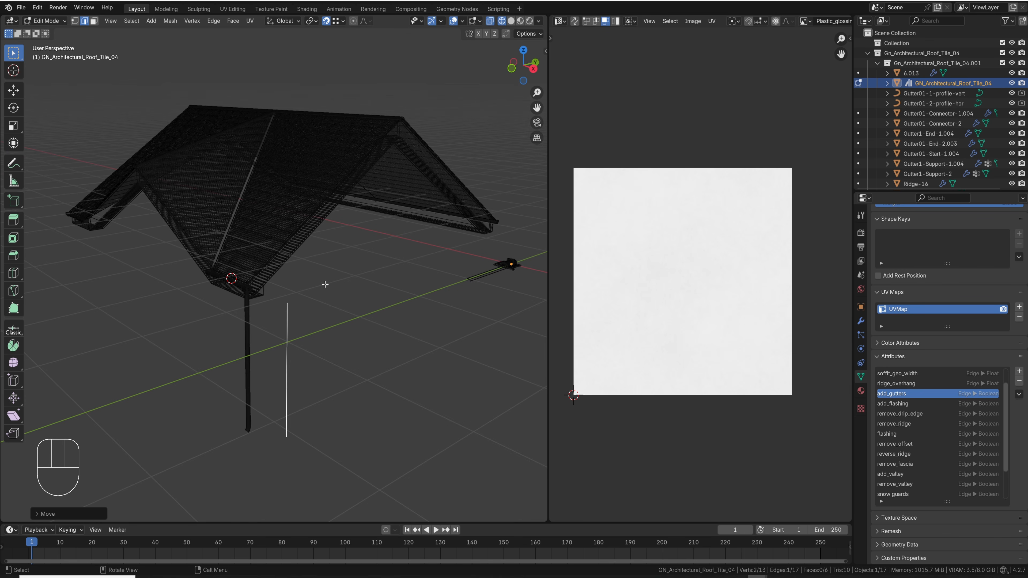
pyautogui.moveTo(300, 376)
pyautogui.mouseDown(button='middle')
pyautogui.moveTo(297, 428)
pyautogui.moveTo(296, 351)
pyautogui.moveTo(328, 337)
pyautogui.moveTo(288, 357)
pyautogui.mouseUp(button='middle')
pyautogui.scroll(2, 297, 427)
pyautogui.scroll(3, 319, 347)
pyautogui.press('z')
pyautogui.scroll(2, 298, 288)
pyautogui.scroll(-4, 298, 289)
# - Duplicate the downpipe edge along X to sit under the short gutter on the opposite side of the gable, and leave Edit Mode
pyautogui.moveTo(298, 289); pyautogui.dragTo(431, 285, button='middle')
pyautogui.scroll(-2, 289, 323)
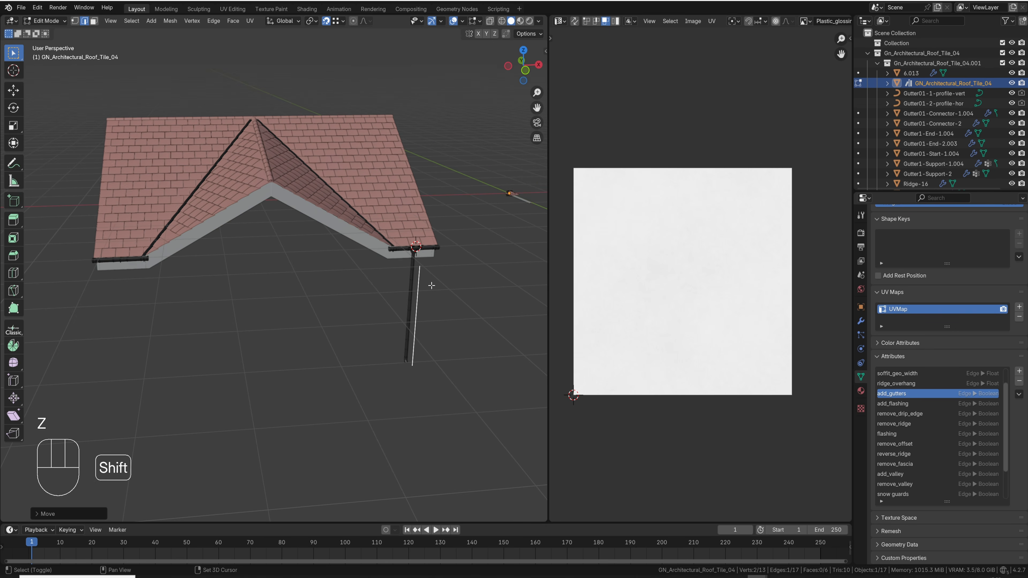
pyautogui.hotkey('shift', 'd')
pyautogui.press('x')
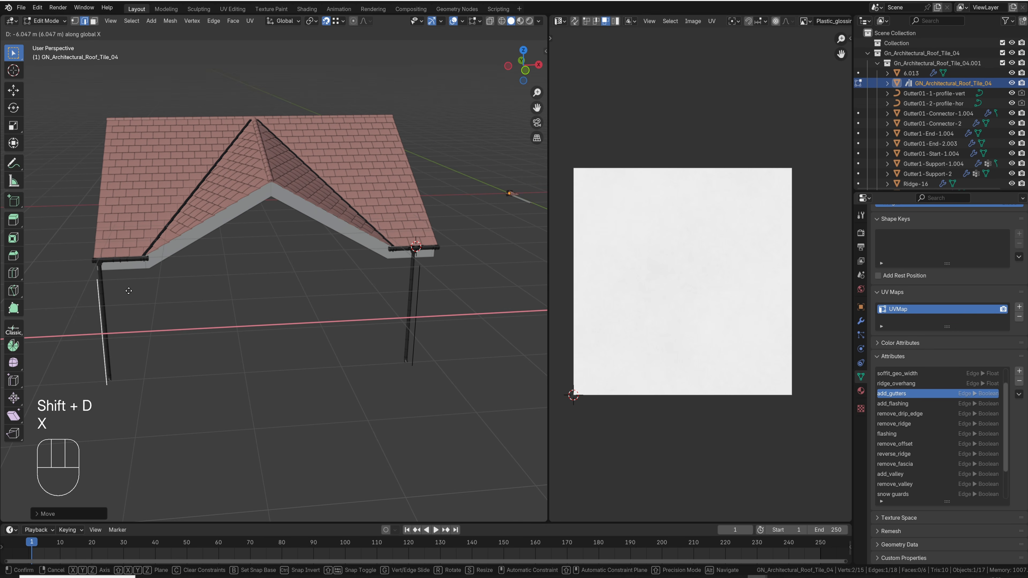
pyautogui.click(146, 284)
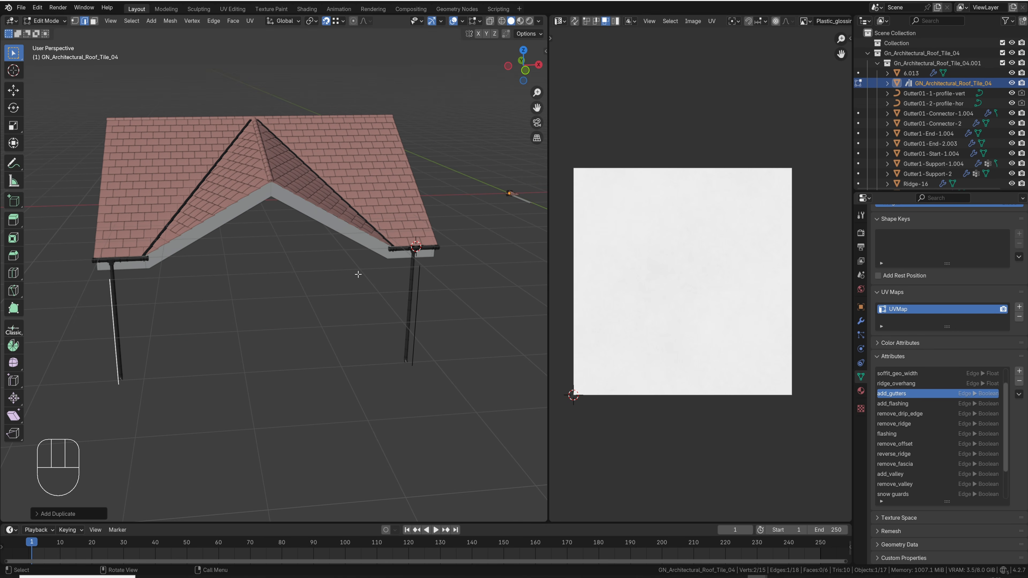
pyautogui.scroll(2, 356, 277)
pyautogui.press('Tab')
pyautogui.moveTo(403, 264); pyautogui.dragTo(325, 304, button='middle')
pyautogui.press('a')
pyautogui.press('a')
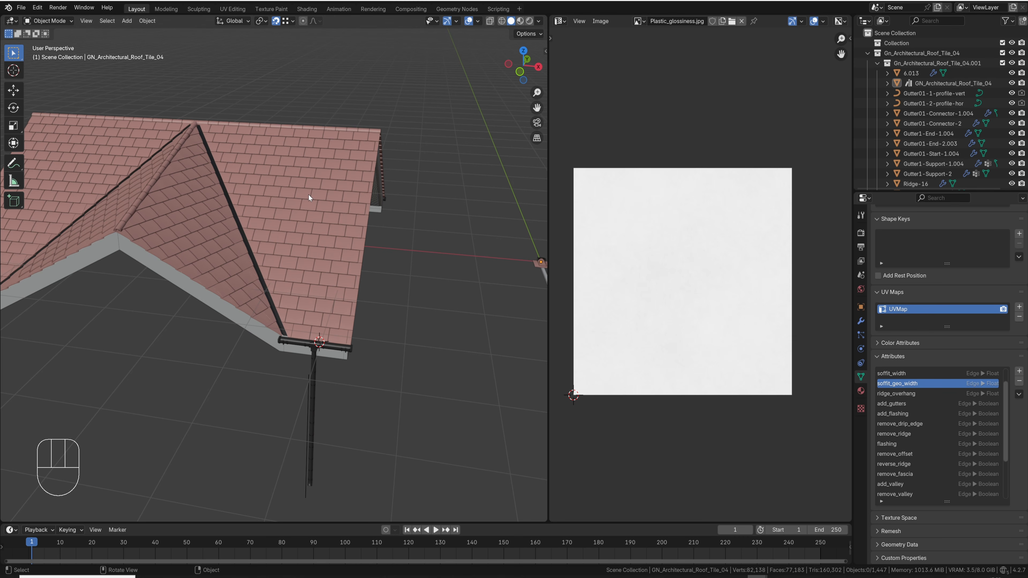
# - Display the roof's Tiles_roof_generator modifier settings, including its tiles collection
pyautogui.click(861, 321)
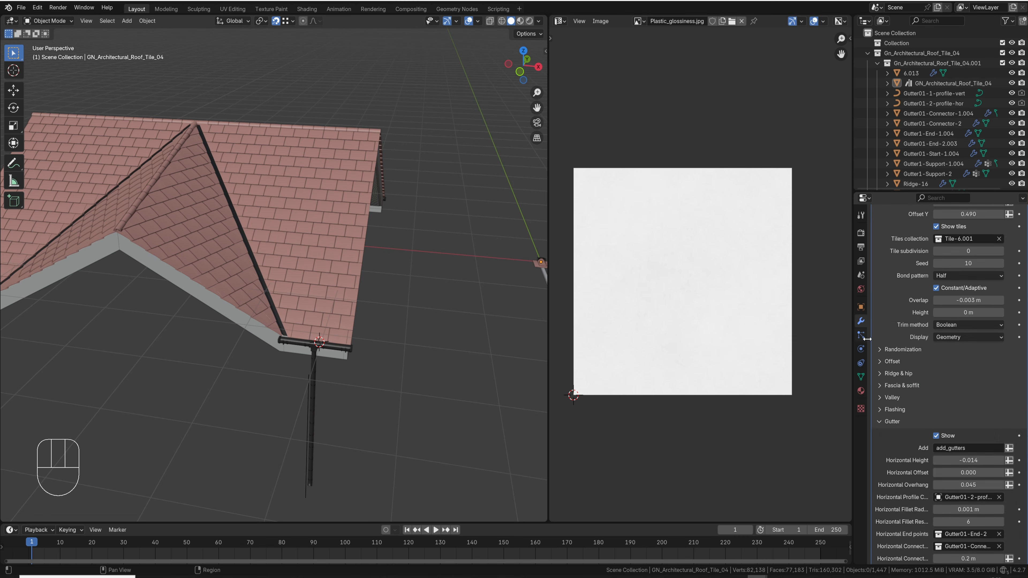
pyautogui.scroll(5, 890, 355)
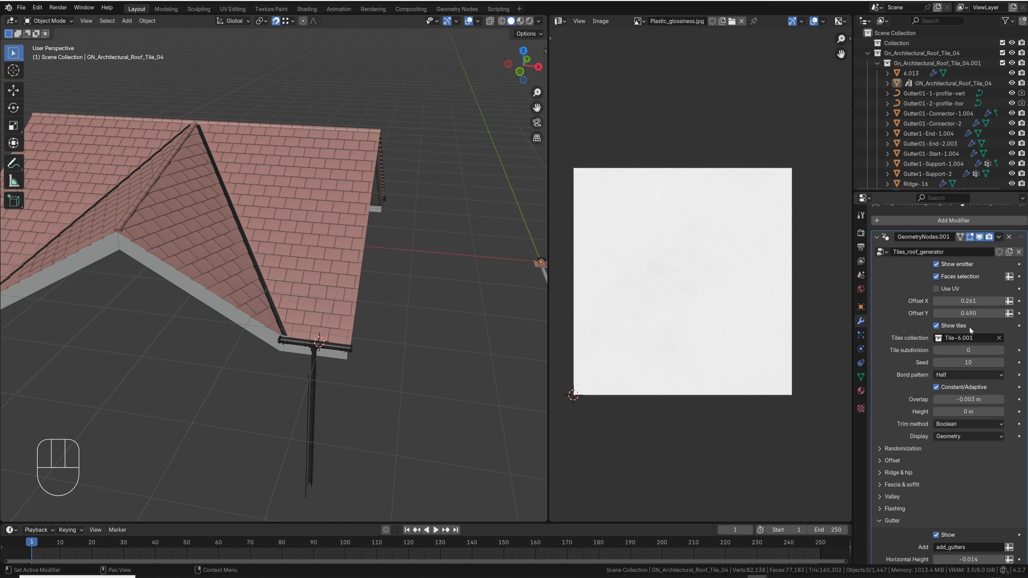
pyautogui.scroll(-1, 516, 290)
pyautogui.keyDown('shift'); pyautogui.moveTo(534, 293); pyautogui.dragTo(523, 292, button='middle'); pyautogui.keyUp('shift')
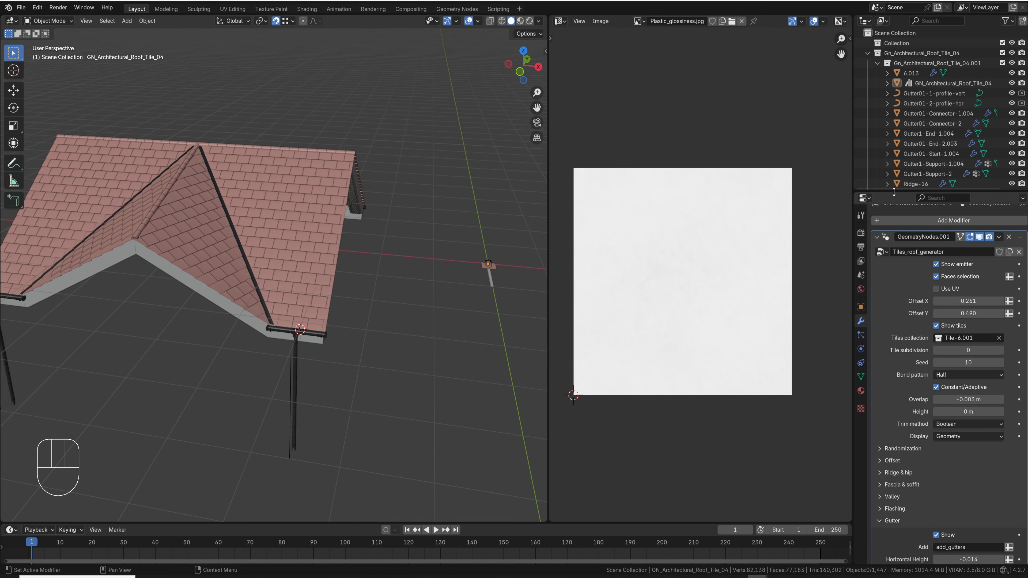
# - Enlarge the Outliner area and bring up the iMeshh asset library beside the viewport
pyautogui.moveTo(893, 192); pyautogui.dragTo(893, 221)
pyautogui.press('n')
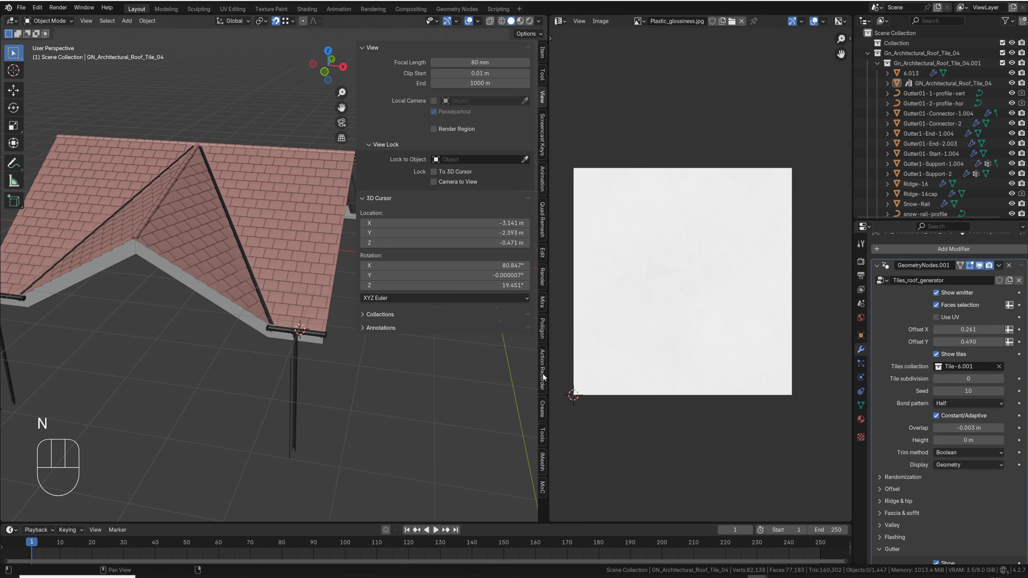
pyautogui.click(543, 459)
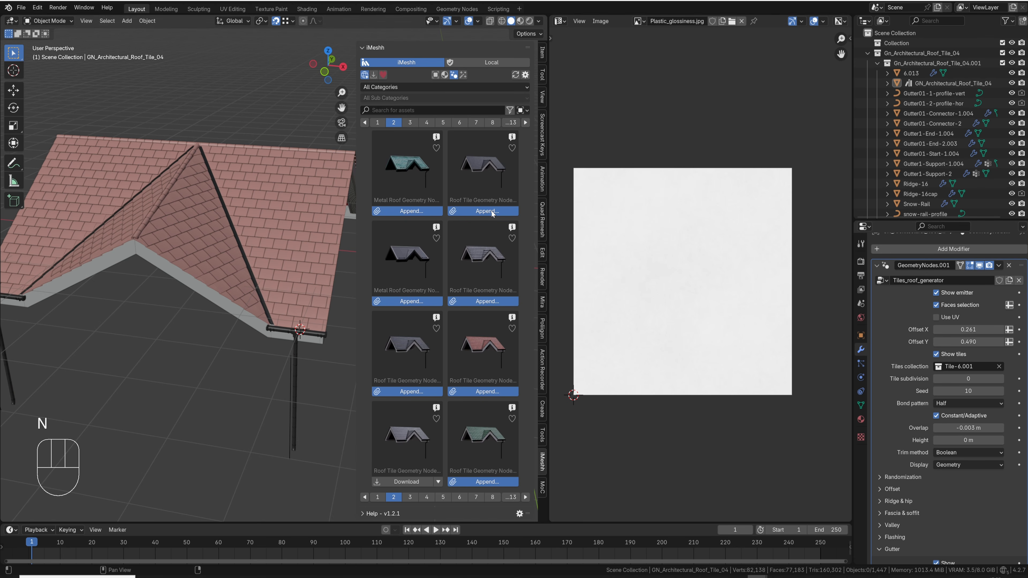
pyautogui.scroll(-2, 931, 182)
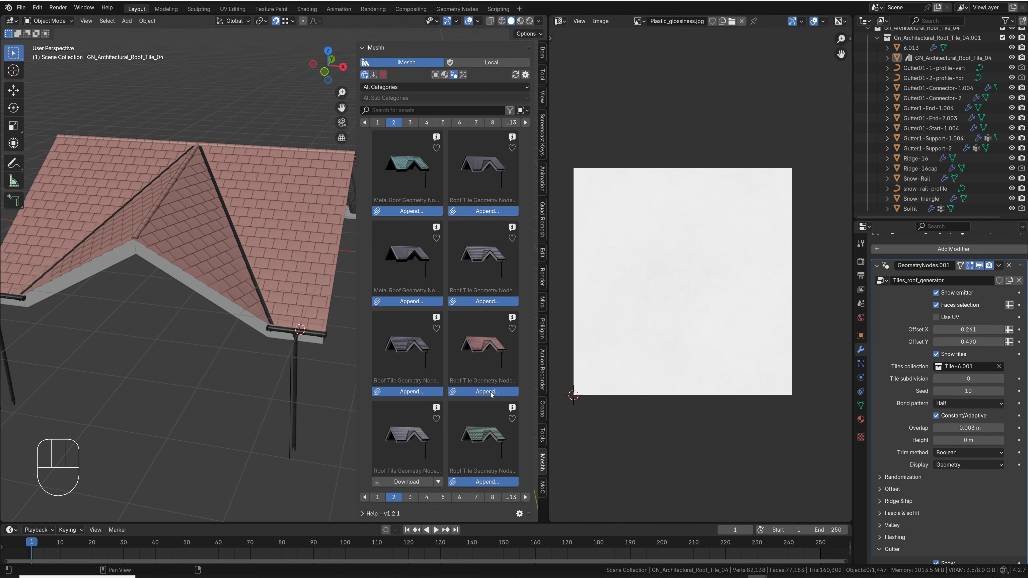
# - Append the object GN_Architectural_Roof_Tile_04 from the GN_Architectural_Roof_Tile_04.blend file
pyautogui.click(21, 7)
pyautogui.click(49, 119)
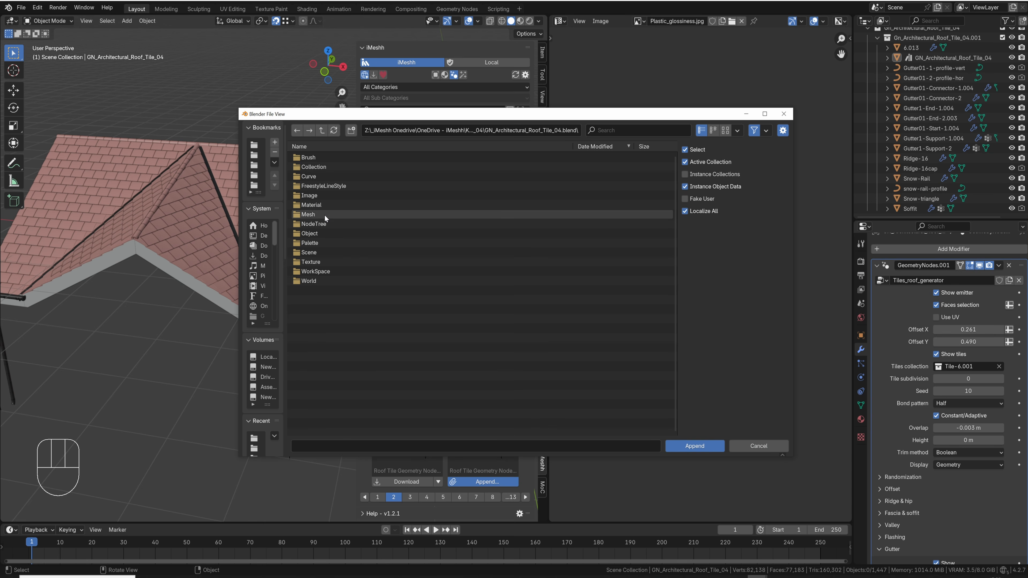
pyautogui.doubleClick(327, 230)
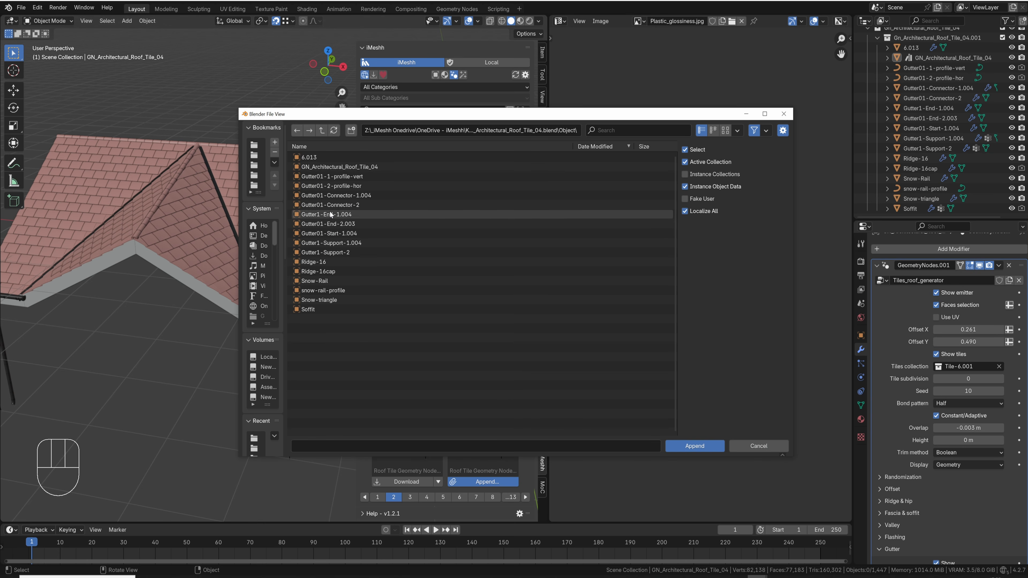
pyautogui.click(343, 167)
pyautogui.doubleClick(344, 167)
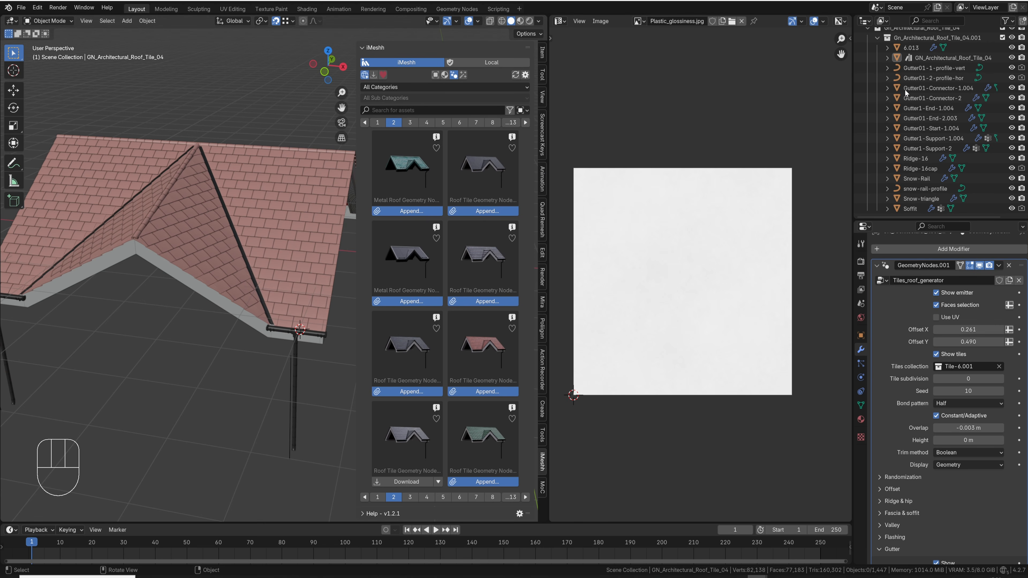
# - Collapse the appended component collections from Ridge-16.001 downward in the Outliner and examine the appended roof beside the custom one
pyautogui.scroll(-10, 915, 134)
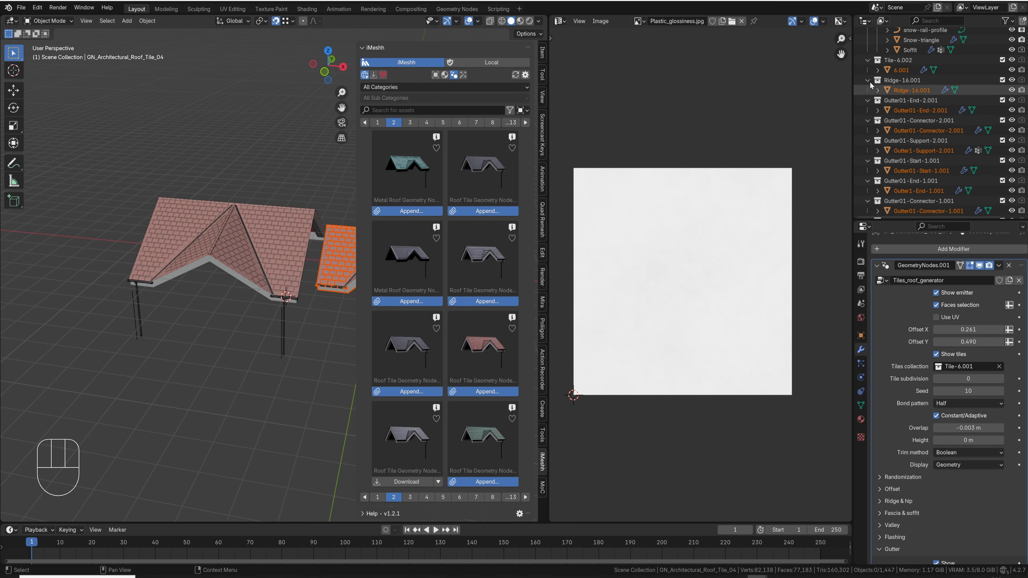
pyautogui.moveTo(868, 80); pyautogui.dragTo(868, 152)
pyautogui.scroll(2, 910, 102)
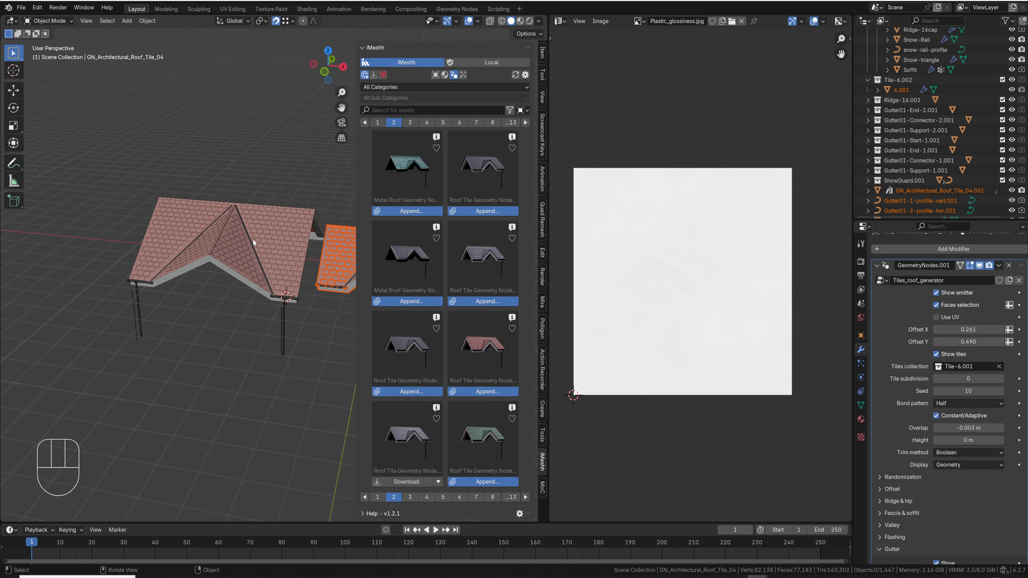
pyautogui.keyDown('shift'); pyautogui.moveTo(285, 214); pyautogui.dragTo(194, 228, button='middle'); pyautogui.keyUp('shift')
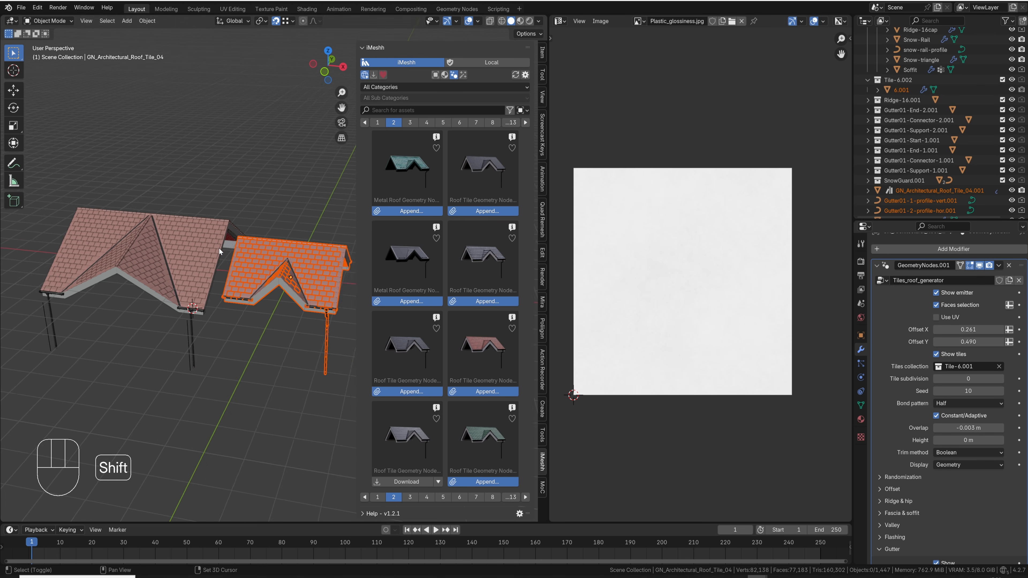
pyautogui.scroll(2, 194, 229)
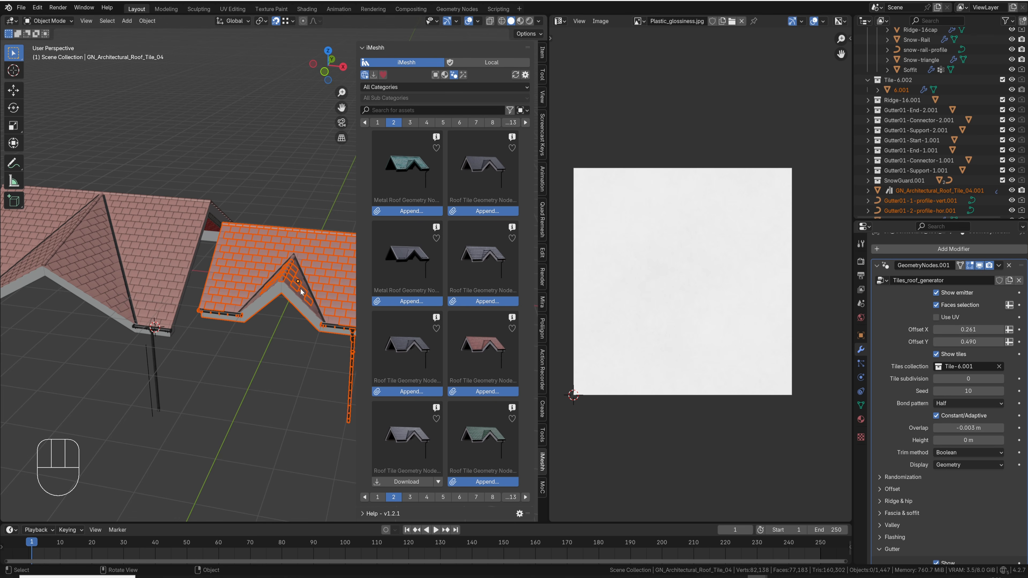
# - Undo the append of the roof tile object and bring the custom roof back into view
pyautogui.hotkey('ctrl', 'z')
pyautogui.moveTo(207, 277); pyautogui.dragTo(224, 276, button='middle')
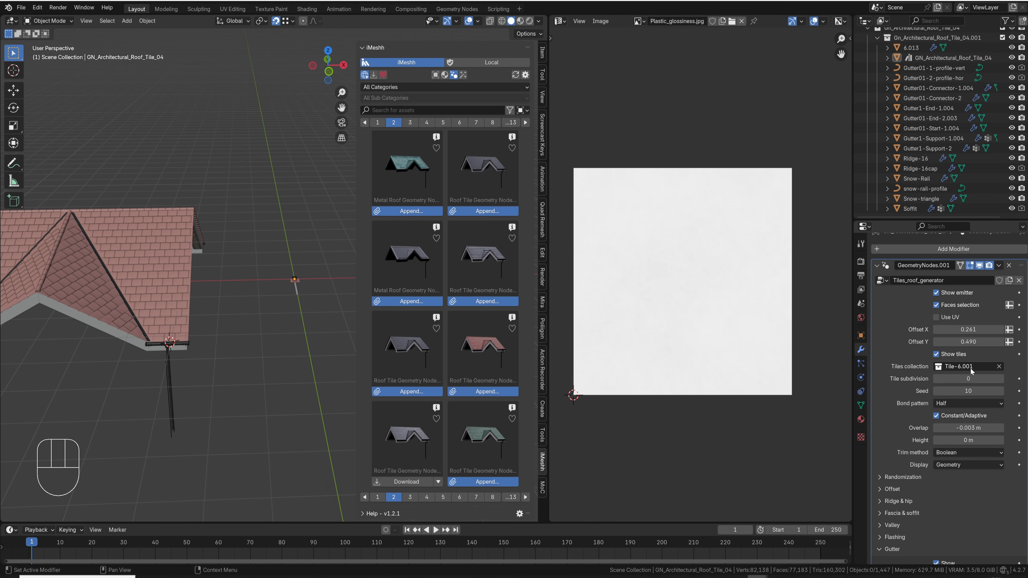
pyautogui.keyDown('shift'); pyautogui.moveTo(170, 279); pyautogui.dragTo(295, 282, button='middle'); pyautogui.keyUp('shift')
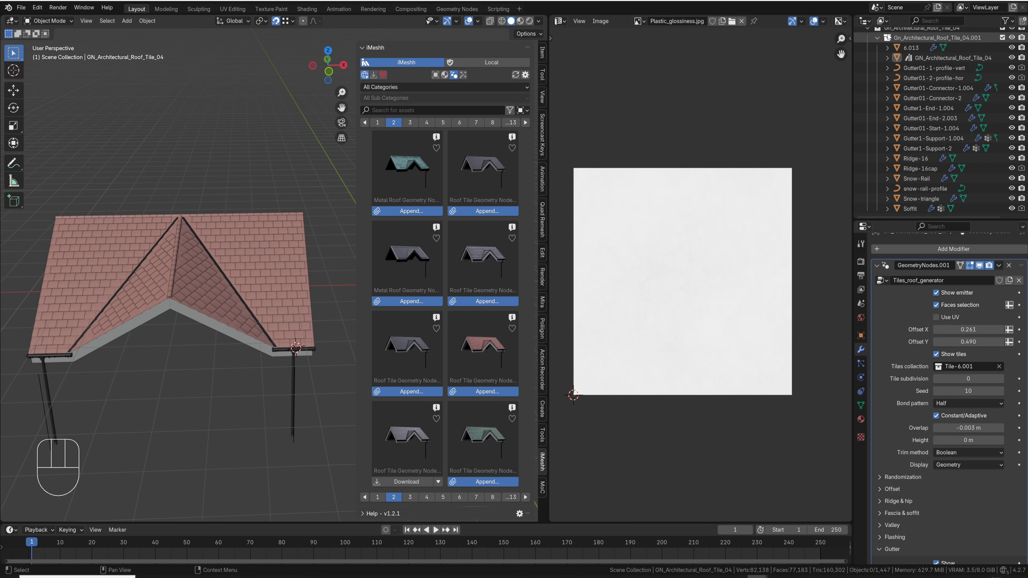
# - List the Blender file's collections in the Outliner and link the Tile-6.001 collection to the scene
pyautogui.click(884, 23)
pyautogui.click(904, 78)
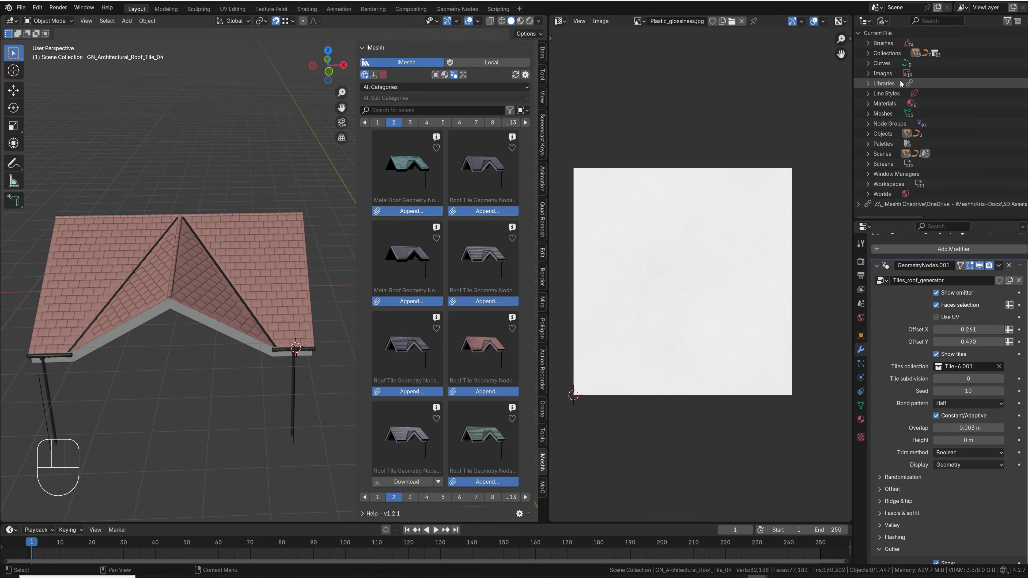
pyautogui.click(868, 53)
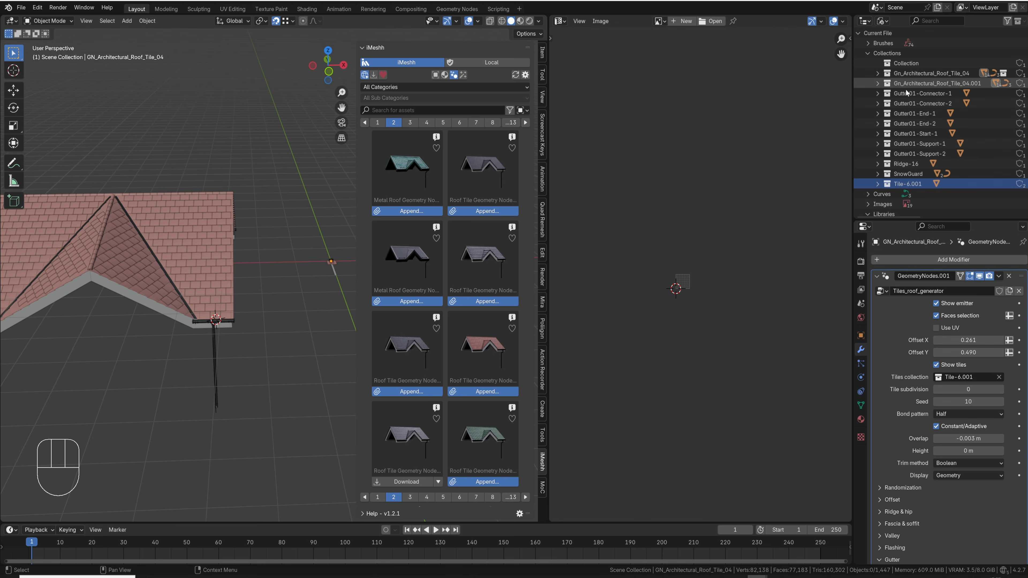
pyautogui.click(911, 184)
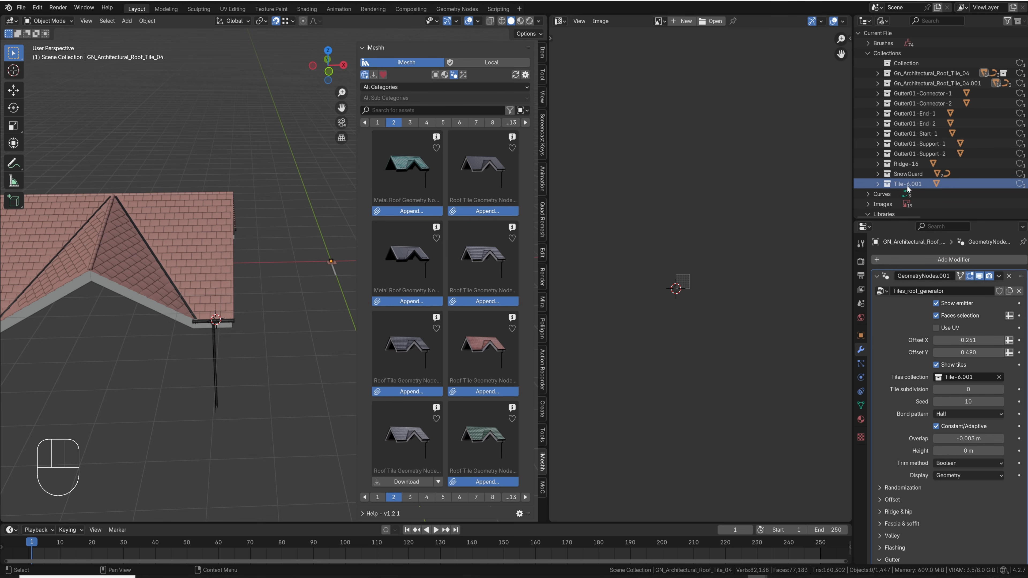
pyautogui.rightClick(909, 189)
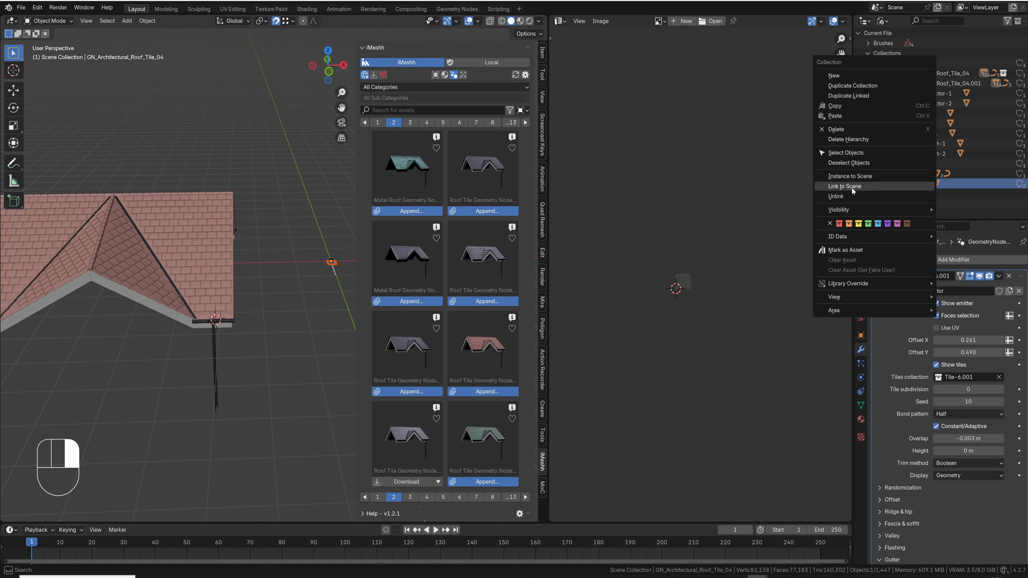
pyautogui.moveTo(852, 192); pyautogui.dragTo(852, 192, button='right')
# - Return the Outliner to the view layer, collapse Gn_Architectural_Roof_Tile_04.001 and make the Tile-6.001 collection active
pyautogui.moveTo(882, 21); pyautogui.dragTo(901, 78)
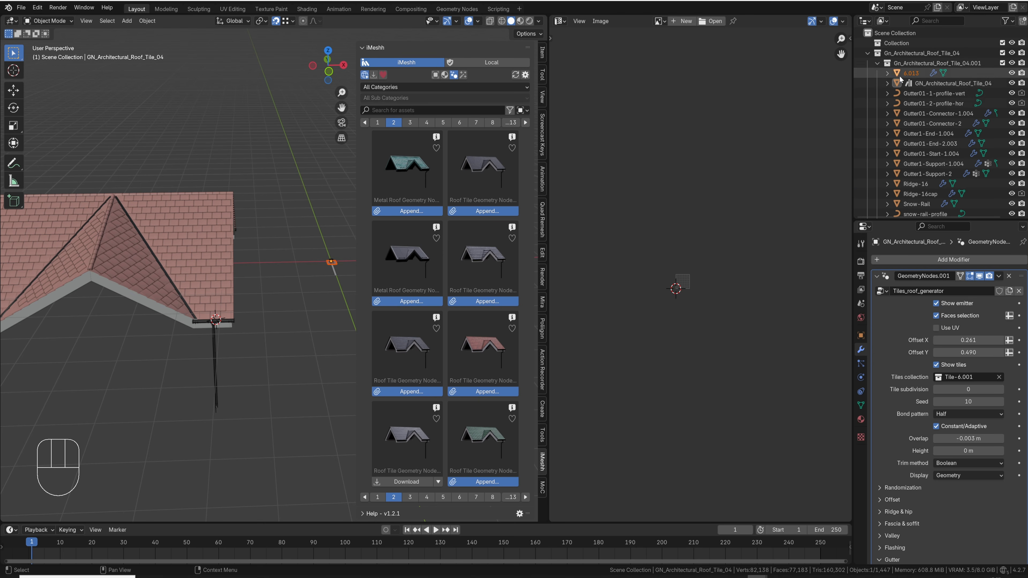
pyautogui.click(877, 63)
pyautogui.click(892, 74)
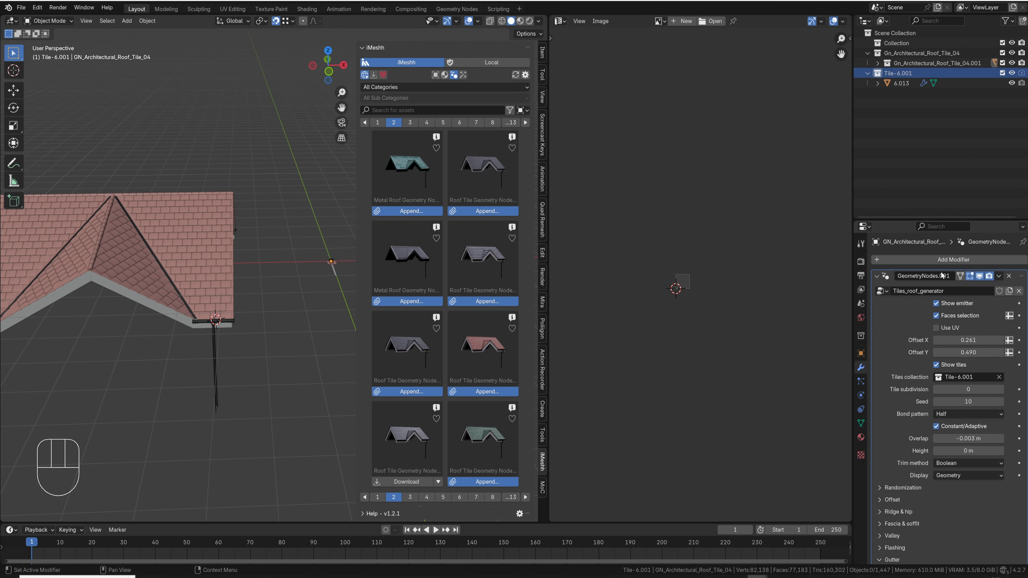
# - Delete the tile object 6.013 from the Tile-6.001 collection
pyautogui.click(904, 84)
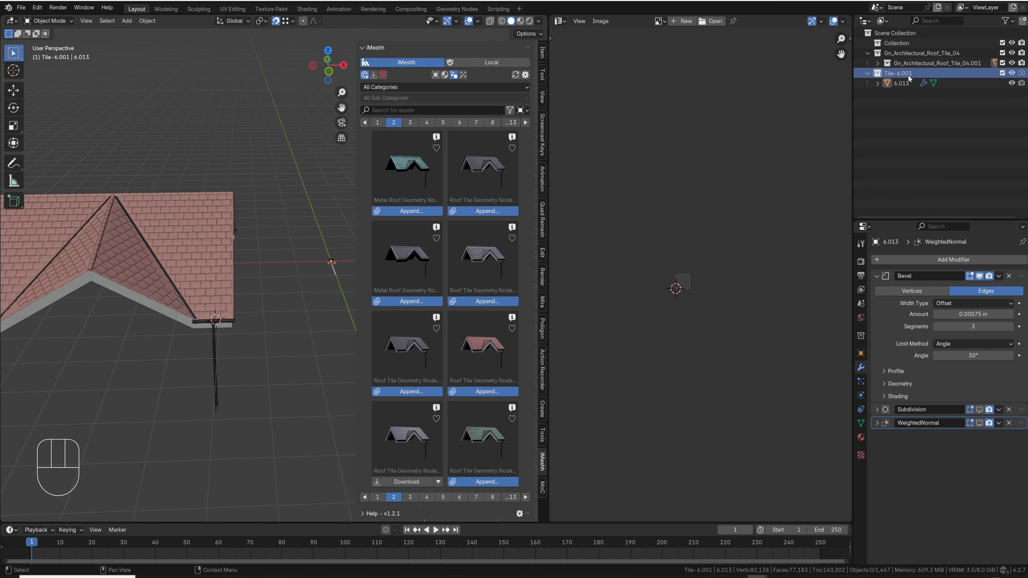
pyautogui.click(906, 84)
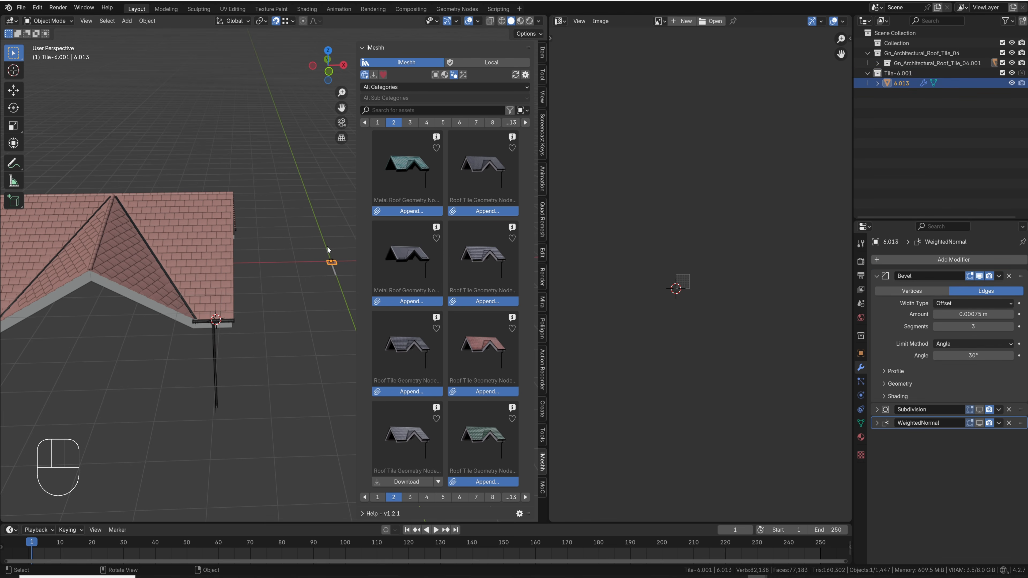
pyautogui.press('x')
pyautogui.click(312, 259)
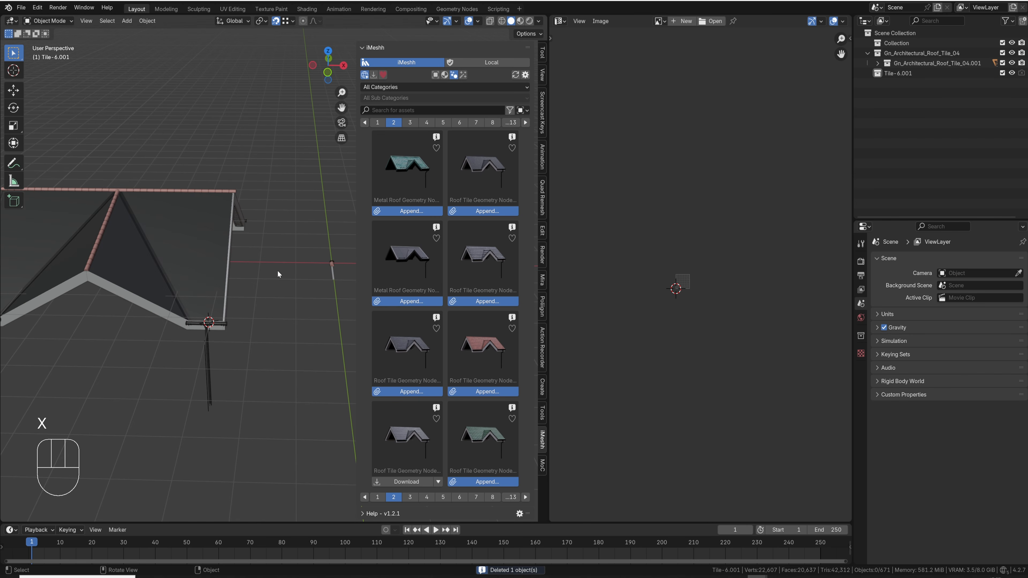
# - Reset the 3D cursor to the world origin, hide the asset library and add a cube mesh to the Tile-6.001 collection
pyautogui.hotkey('shift', 'c')
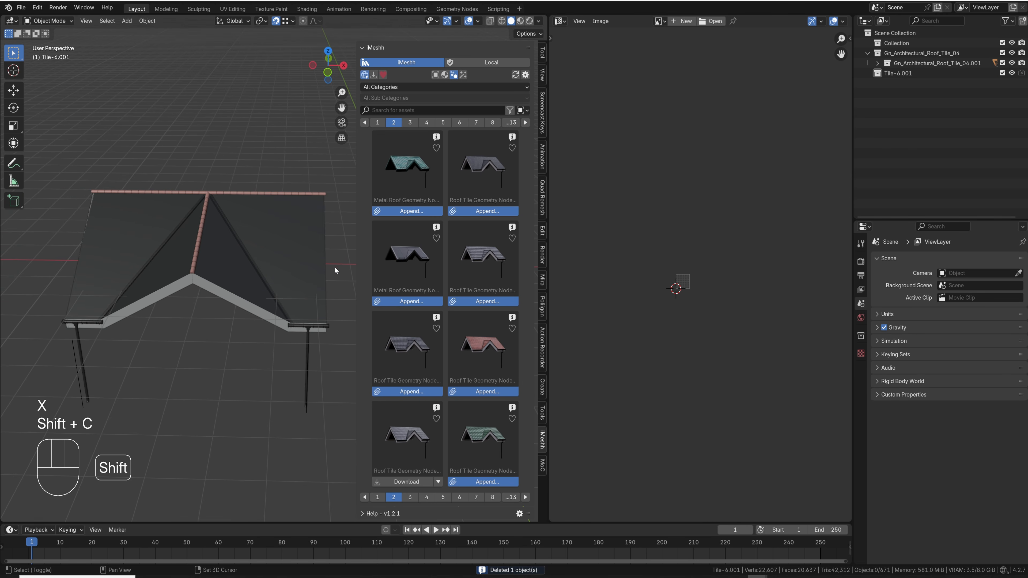
pyautogui.scroll(5, 159, 273)
pyautogui.press('n')
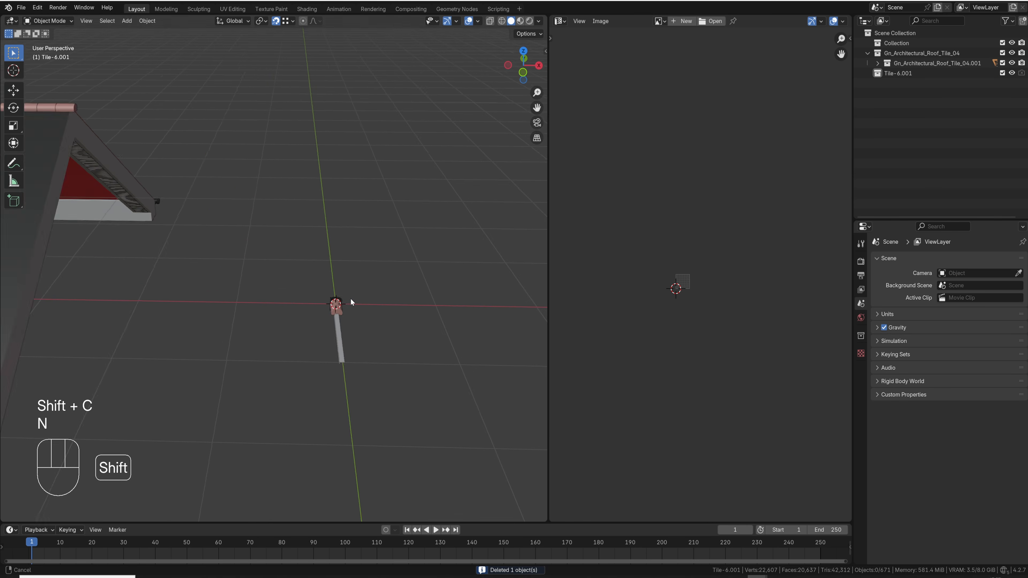
pyautogui.hotkey('shift', 'a')
pyautogui.moveTo(350, 298)
pyautogui.click(405, 322)
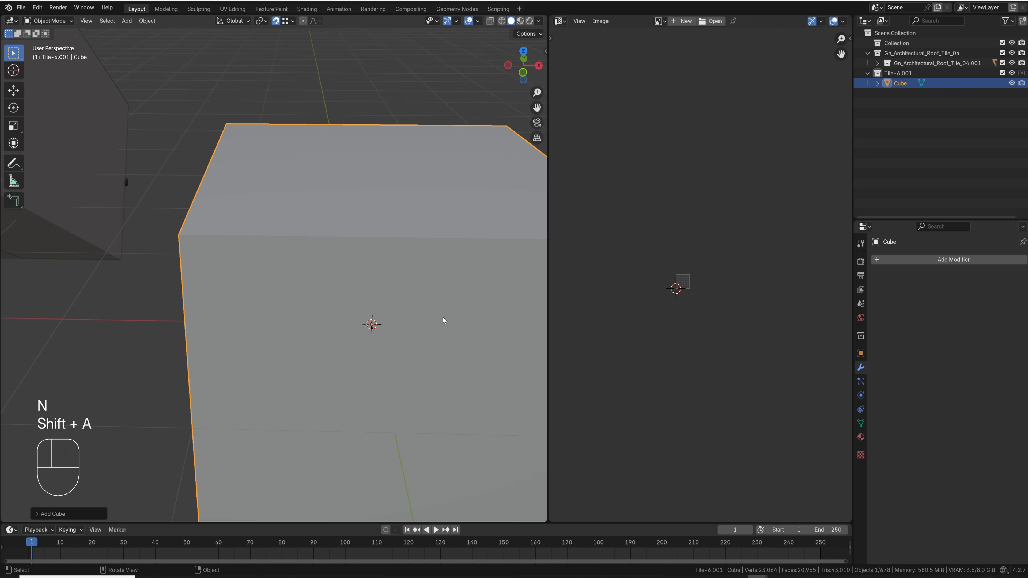
# - Scale the cube's mesh down in Edit Mode to a small block at the world origin
pyautogui.press('Tab')
pyautogui.press('s')
pyautogui.click(400, 354)
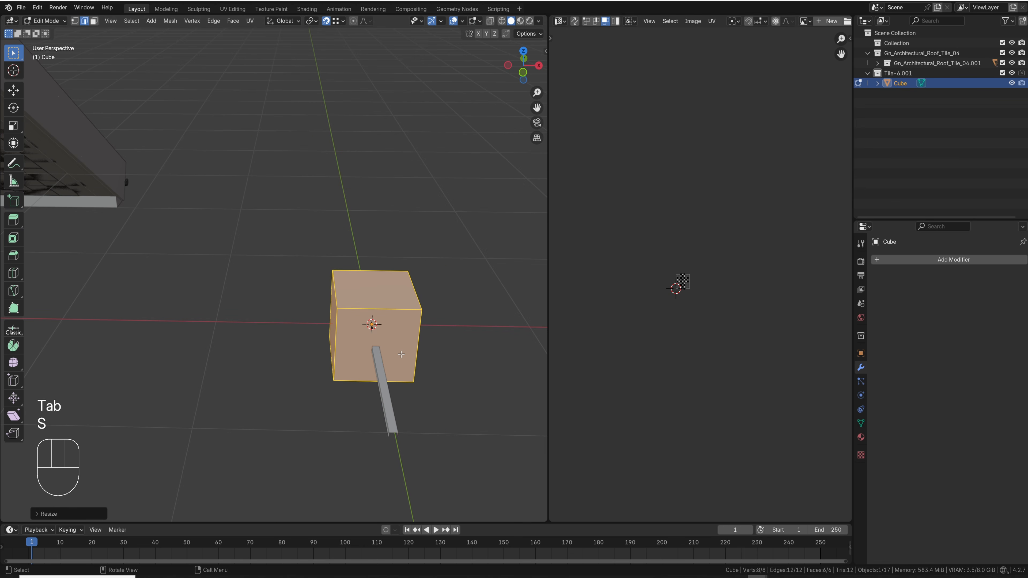
# - Leave Edit Mode and move the cube into a new collection named Tile New
pyautogui.press('Tab')
pyautogui.press('m')
pyautogui.click(402, 357)
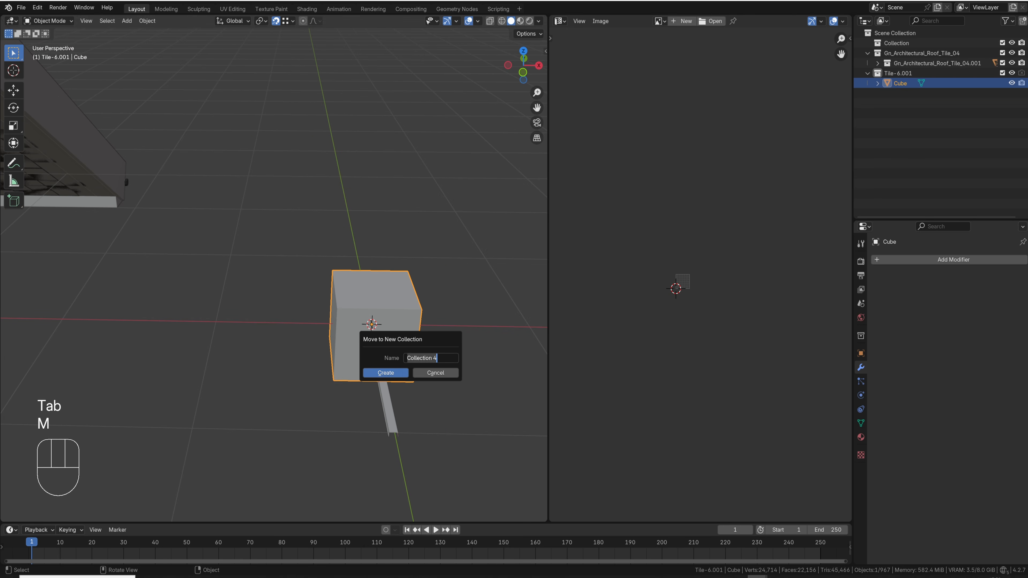
pyautogui.write('Tile New')
pyautogui.press('Return')
pyautogui.click(387, 373)
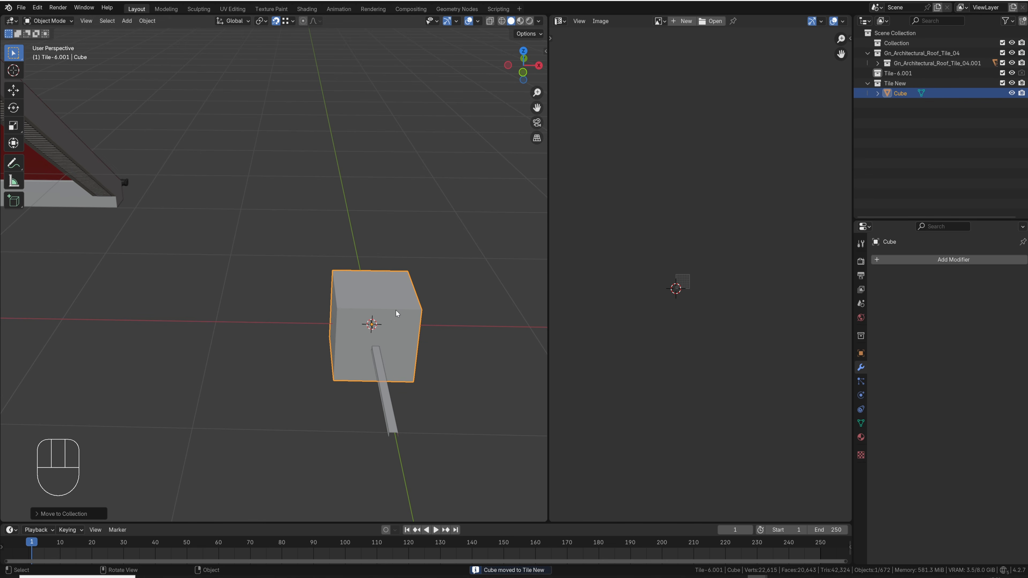
# - Isolate the cube, flatten its mesh along Z into a thin square slab, and restore the full scene
pyautogui.press('KP_Divide')
pyautogui.press('KP_1')
pyautogui.press('Tab')
pyautogui.press('z')
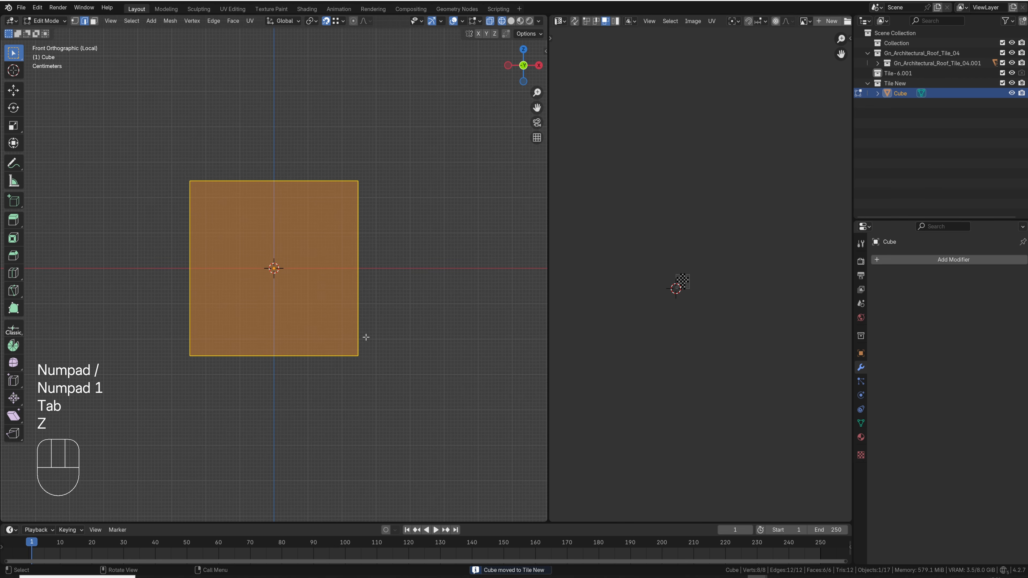
pyautogui.press('s')
pyautogui.press('z')
pyautogui.click(288, 276)
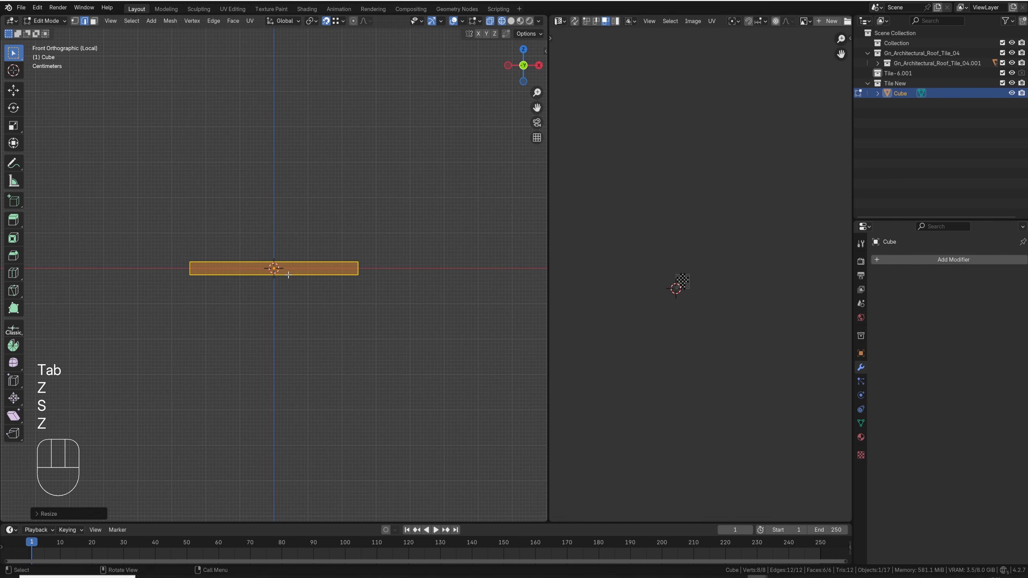
pyautogui.moveTo(288, 277)
pyautogui.mouseDown(button='middle')
pyautogui.moveTo(340, 320)
pyautogui.moveTo(343, 289)
pyautogui.moveTo(217, 292)
pyautogui.mouseUp(button='middle')
pyautogui.press('Tab')
pyautogui.press('z')
pyautogui.scroll(-5, 378, 298)
pyautogui.press('KP_Divide')
# - Move the slab away from the world origin to beside the gable end of the roof
pyautogui.rightClick(216, 294)
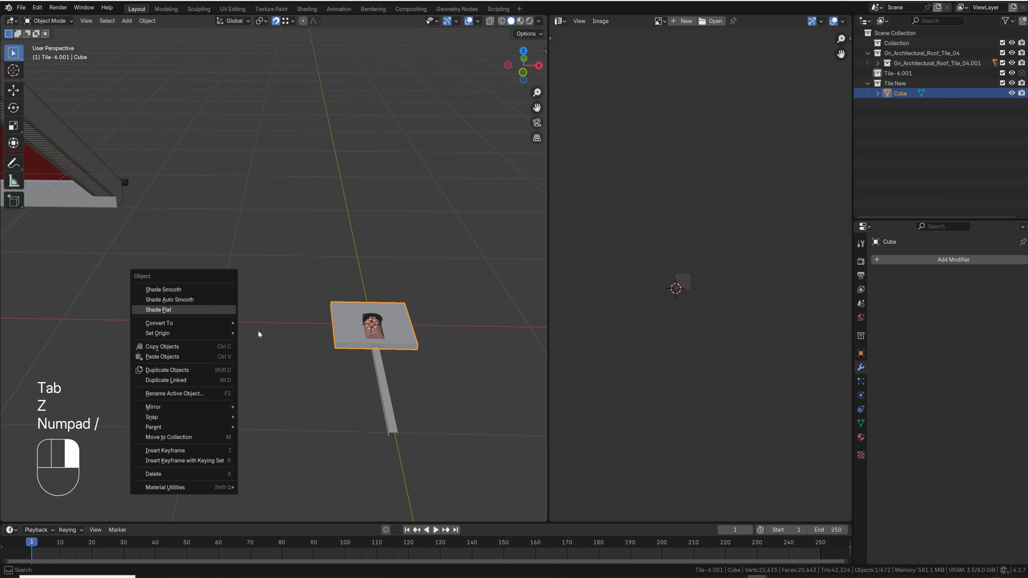
pyautogui.moveTo(258, 330); pyautogui.dragTo(279, 251, button='middle')
pyautogui.press('g')
pyautogui.click(212, 234)
pyautogui.moveTo(279, 251)
pyautogui.keyDown('shift'); pyautogui.mouseDown(button='middle')
pyautogui.moveTo(324, 264)
pyautogui.moveTo(292, 255)
pyautogui.mouseUp(button='middle'); pyautogui.keyUp('shift')
pyautogui.press('g')
pyautogui.click(236, 270)
pyautogui.scroll(5, 275, 276)
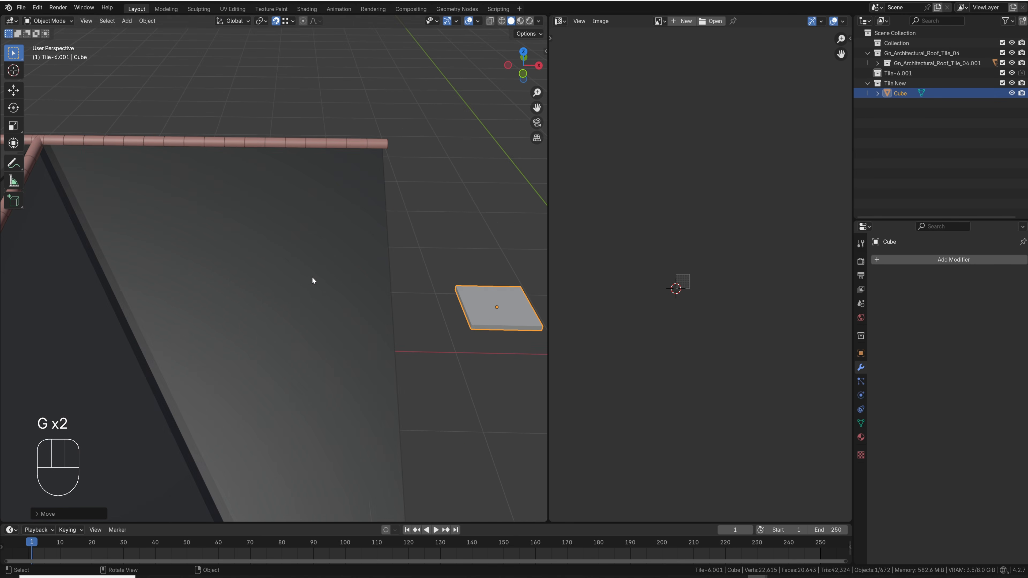
# - Set the roof generator's tiles collection to Tile New and deselect everything
pyautogui.click(344, 279)
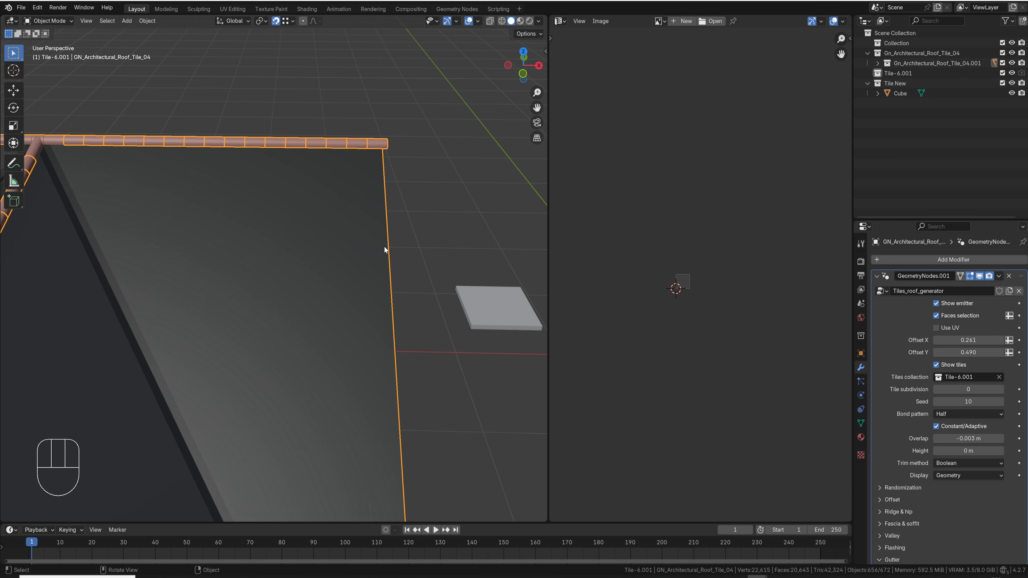
pyautogui.scroll(-2, 421, 222)
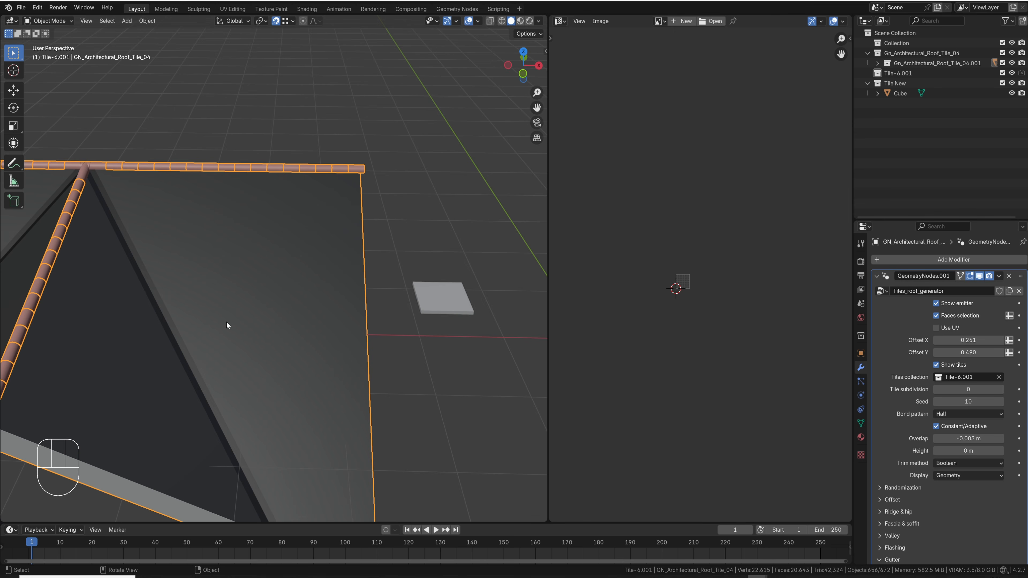
pyautogui.click(964, 377)
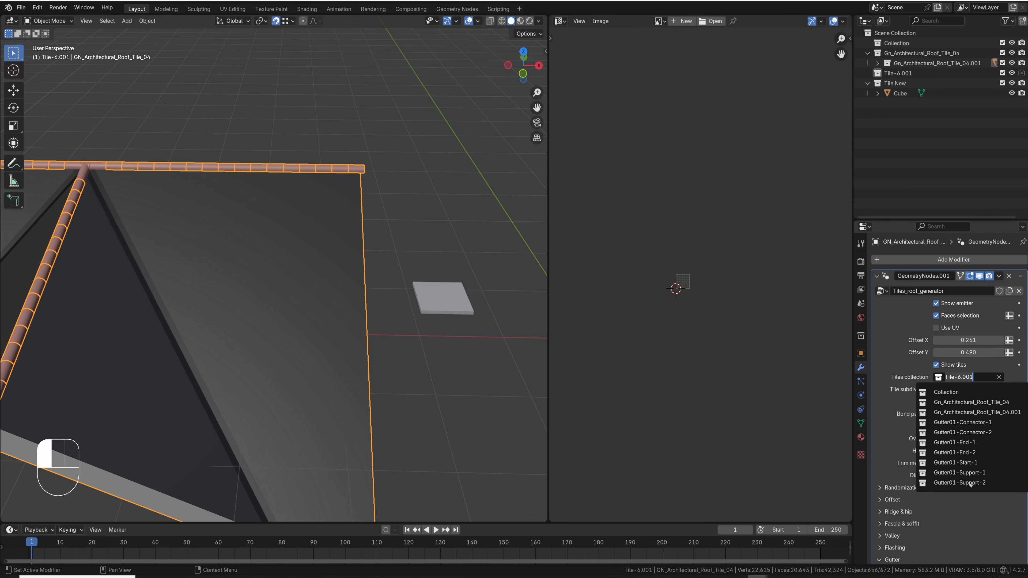
pyautogui.hotkey('ctrl', 'a')
pyautogui.write('tile')
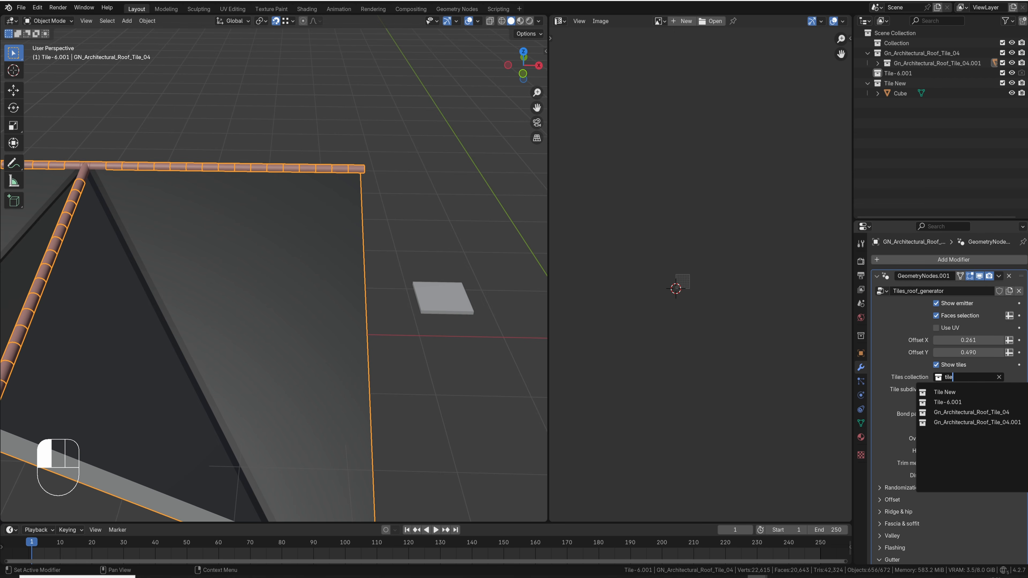
pyautogui.click(944, 392)
pyautogui.moveTo(267, 266); pyautogui.dragTo(336, 272, button='middle')
pyautogui.hotkey('alt', 'a')
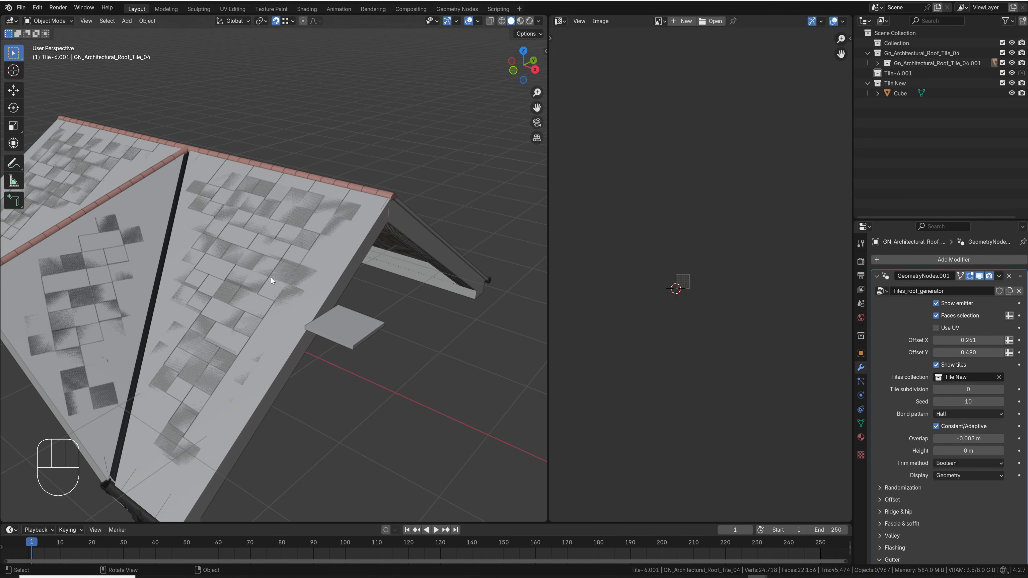
# - Rotate the slab's mesh in Edit Mode about -6° around the global X axis
pyautogui.click(355, 326)
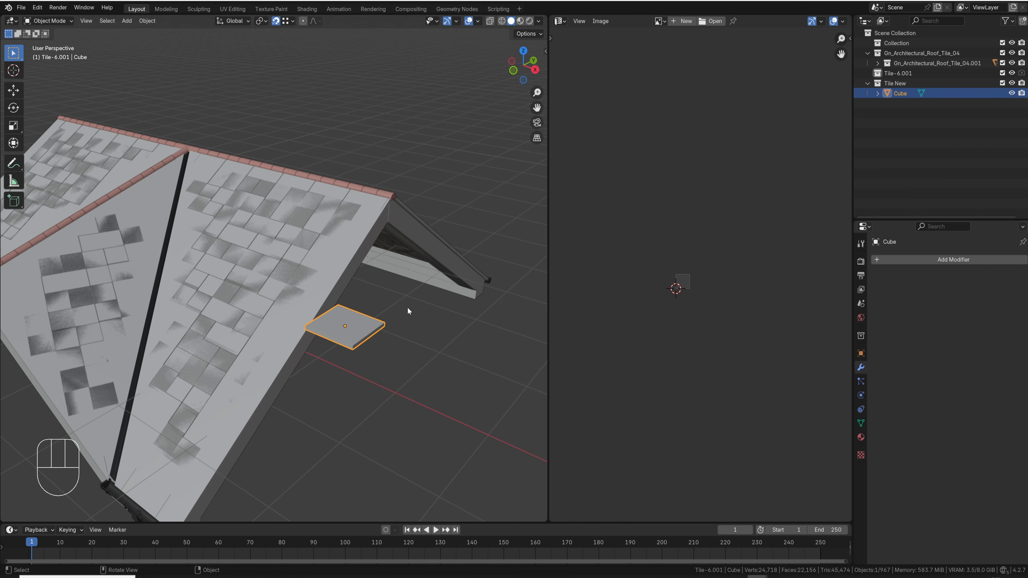
pyautogui.press('Tab')
pyautogui.press('r')
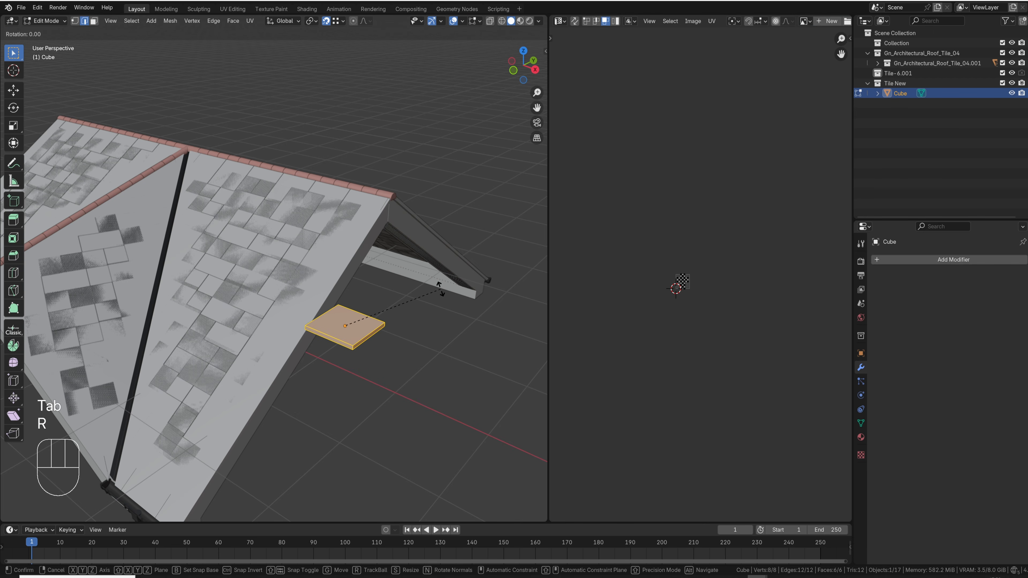
pyautogui.press('x')
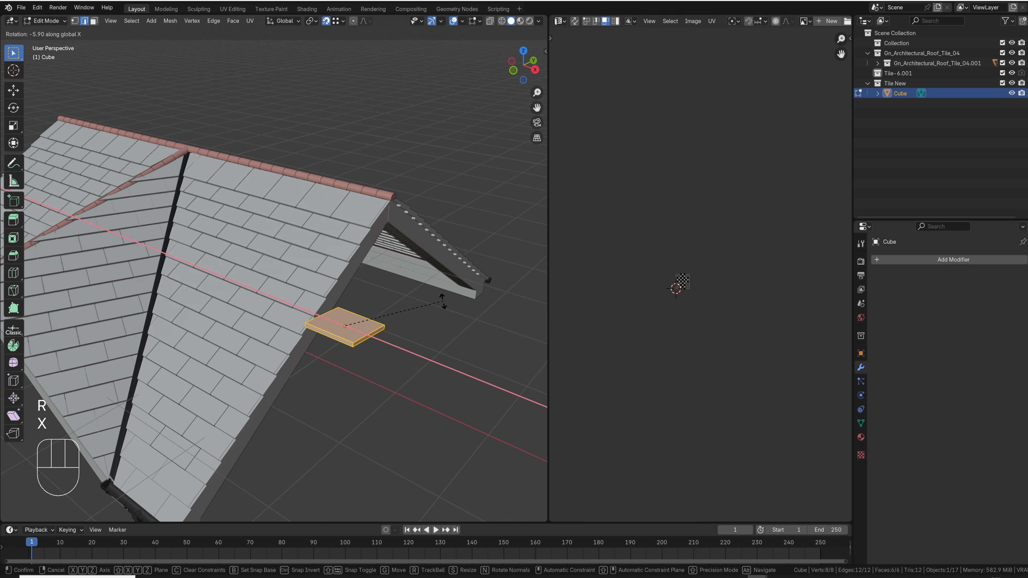
pyautogui.click(443, 298)
pyautogui.scroll(6, 344, 295)
pyautogui.scroll(-5, 358, 335)
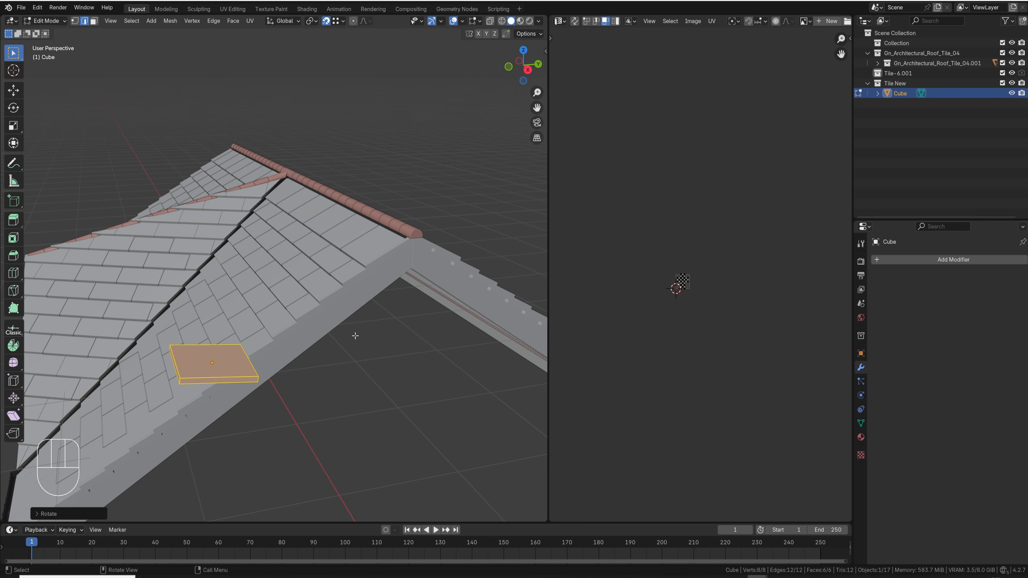
# - Fine-tune the tilt of the slab's mesh around the global X axis so the roof tiles overlap
pyautogui.moveTo(351, 335); pyautogui.dragTo(412, 290, button='middle')
pyautogui.press('r')
pyautogui.press('x')
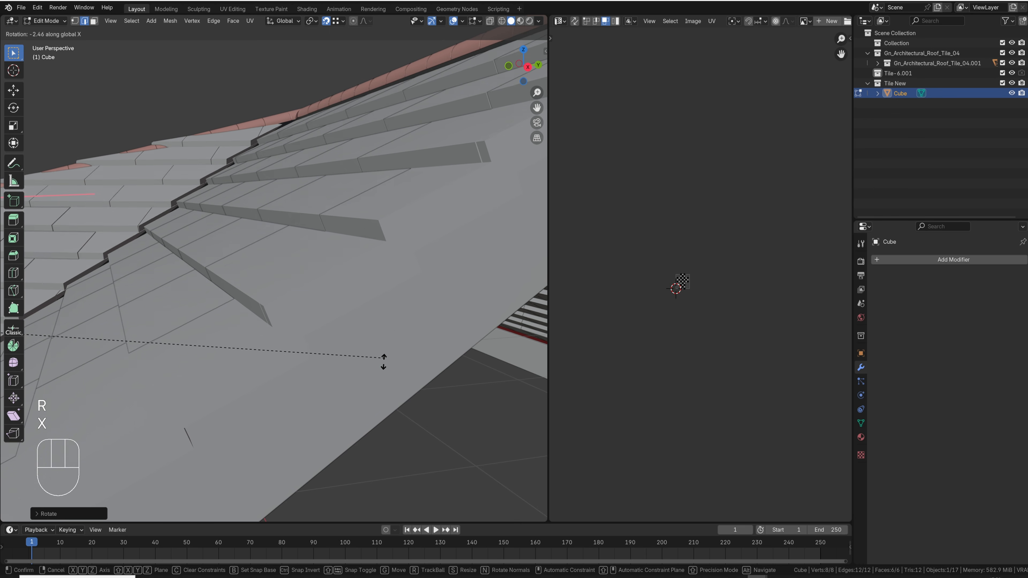
pyautogui.click(372, 385)
# - Try scaling down the slab's mesh to preview smaller tiles on the roof
pyautogui.scroll(-7, 306, 308)
pyautogui.moveTo(306, 308); pyautogui.dragTo(338, 363, button='middle')
pyautogui.press('s')
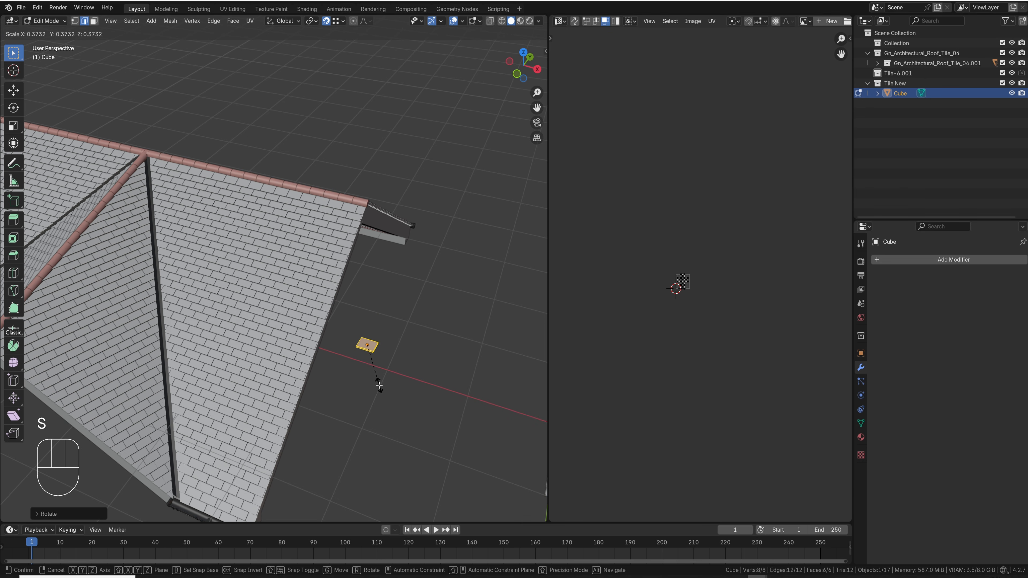
pyautogui.click(307, 310)
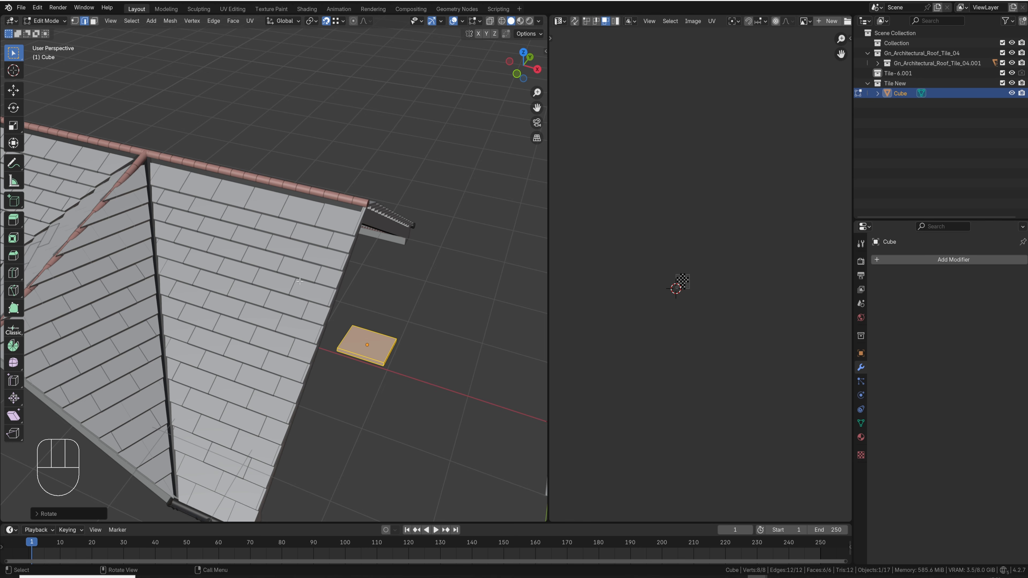
pyautogui.press('KP_7')
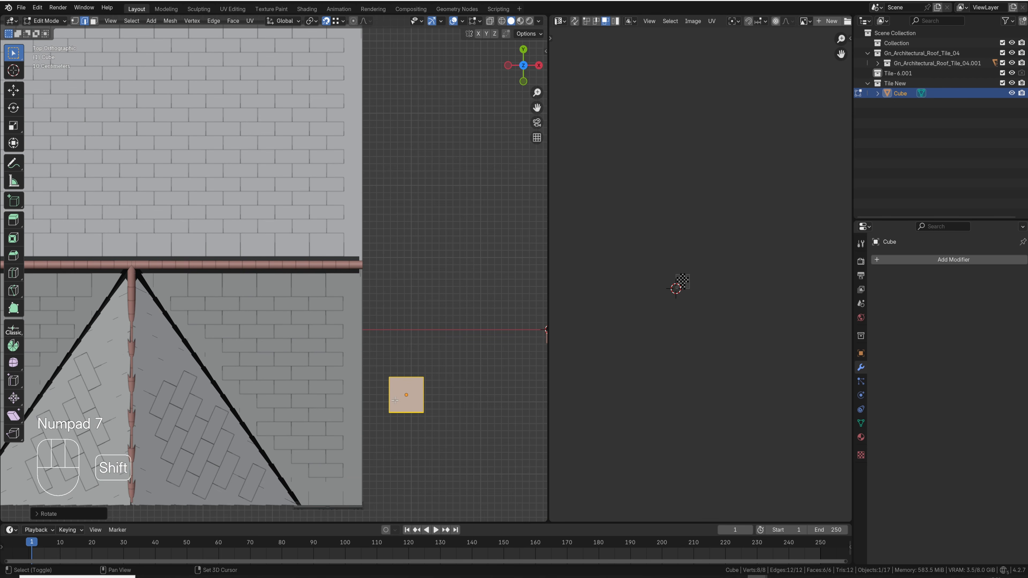
pyautogui.scroll(6, 432, 324)
pyautogui.press('z')
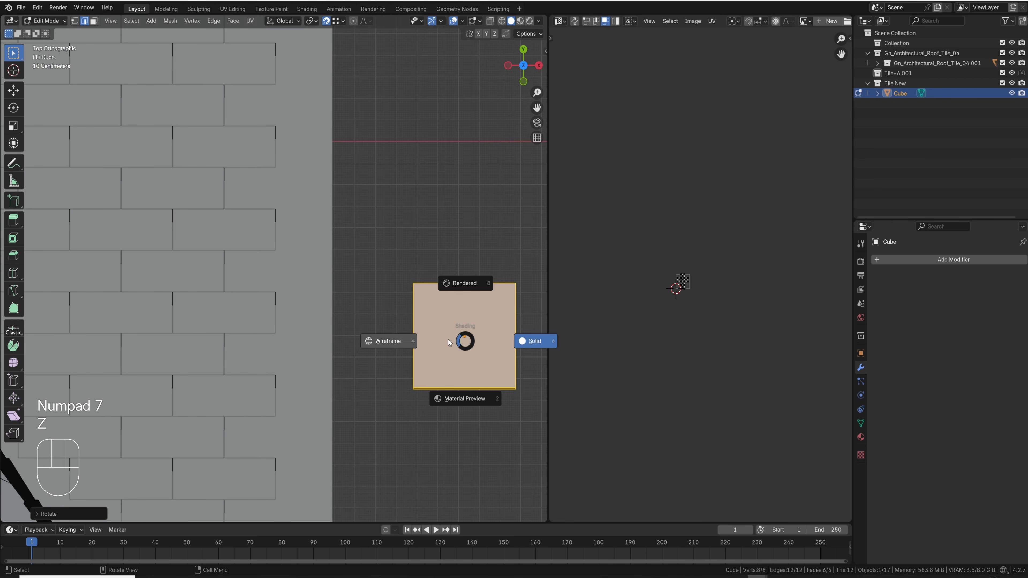
pyautogui.click(388, 340)
pyautogui.press('g')
pyautogui.press('y')
pyautogui.rightClick(489, 325)
pyautogui.press('z')
pyautogui.click(516, 325)
pyautogui.press('g')
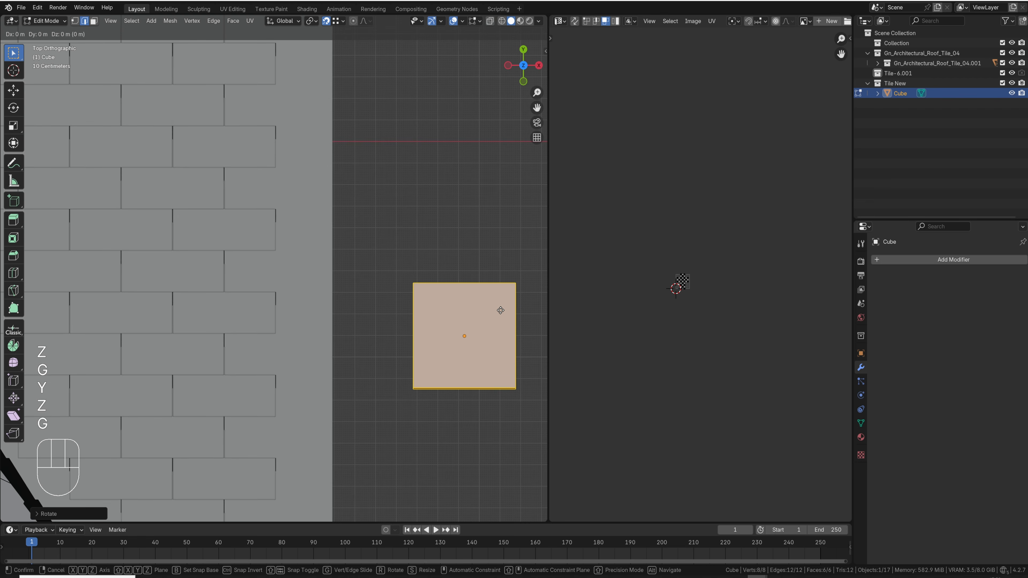
pyautogui.press('y')
pyautogui.rightClick(498, 319)
# - Move the slab's mesh along the negative global Y axis, offsetting it from its object origin
pyautogui.moveTo(491, 319); pyautogui.dragTo(439, 263, button='middle')
pyautogui.press('g')
pyautogui.press('y')
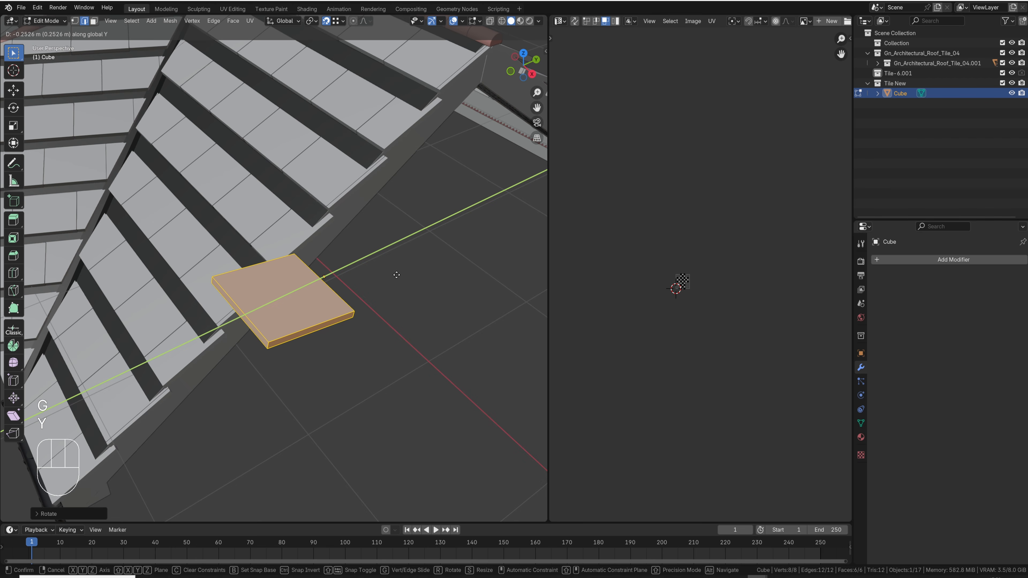
pyautogui.click(220, 235)
pyautogui.scroll(-4, 215, 219)
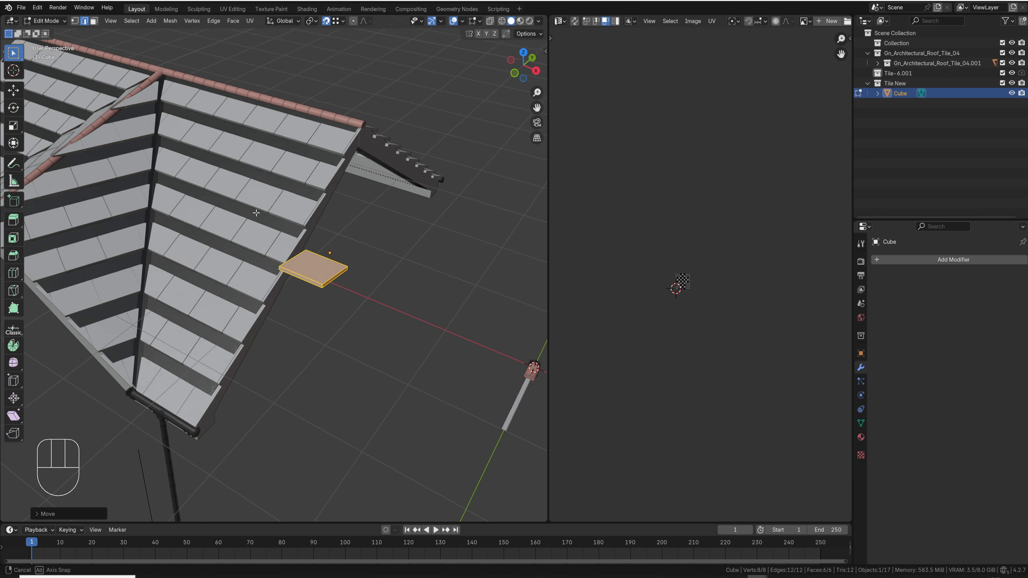
# - Return to Object Mode and turn off Constant/Adaptive in the roof's tile generator
pyautogui.press('Tab')
pyautogui.click(241, 235)
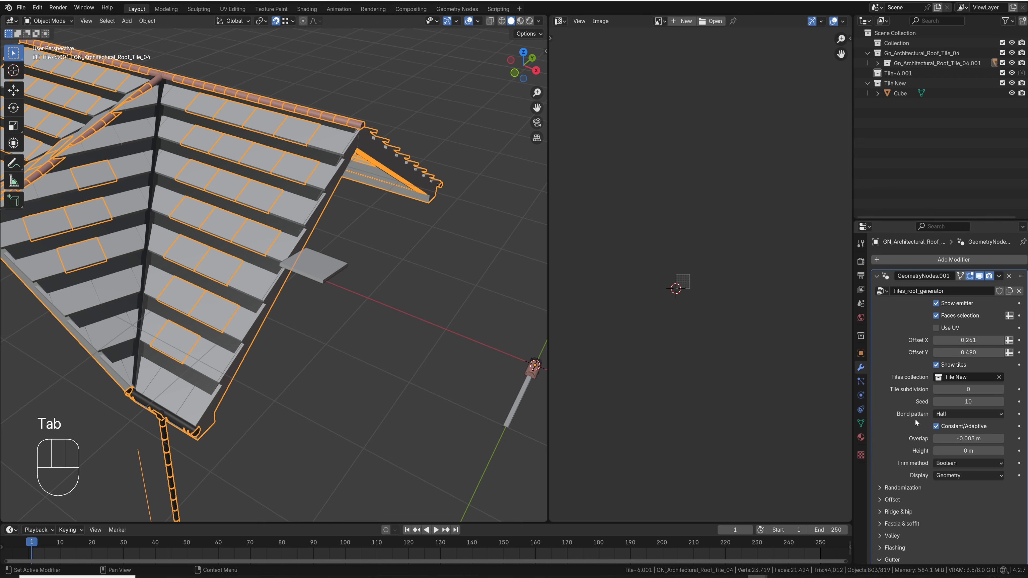
pyautogui.click(317, 263)
pyautogui.click(279, 243)
pyautogui.click(936, 427)
pyautogui.moveTo(318, 275); pyautogui.dragTo(305, 280, button='middle')
# - In Edit Mode, try moving the slab's mesh along global Y and rotating it around global X
pyautogui.click(305, 280)
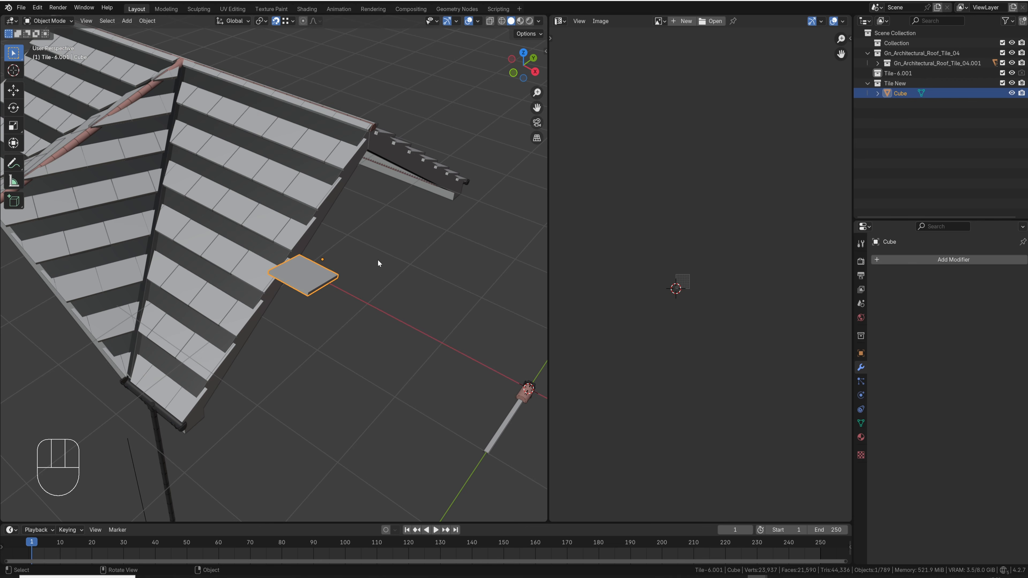
pyautogui.scroll(2, 379, 260)
pyautogui.press('Tab')
pyautogui.press('g')
pyautogui.press('y')
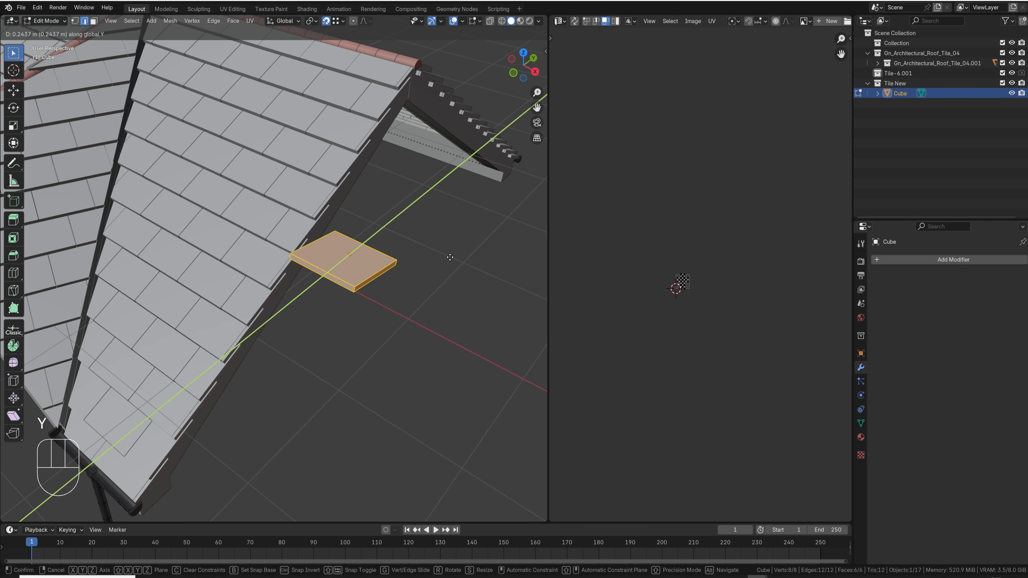
pyautogui.click(372, 252)
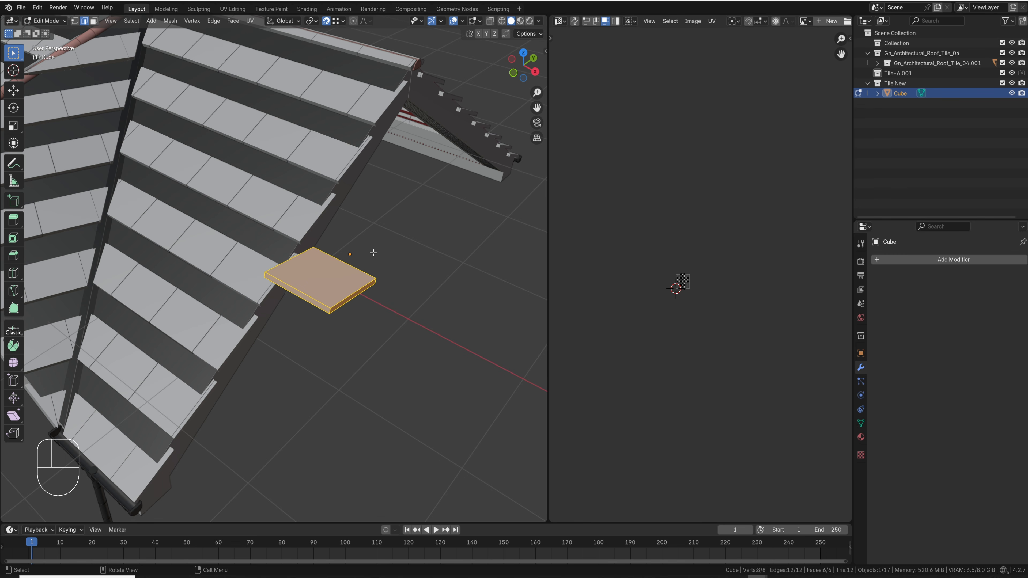
pyautogui.moveTo(355, 254); pyautogui.dragTo(247, 249, button='middle')
pyautogui.press('r')
pyautogui.press('x')
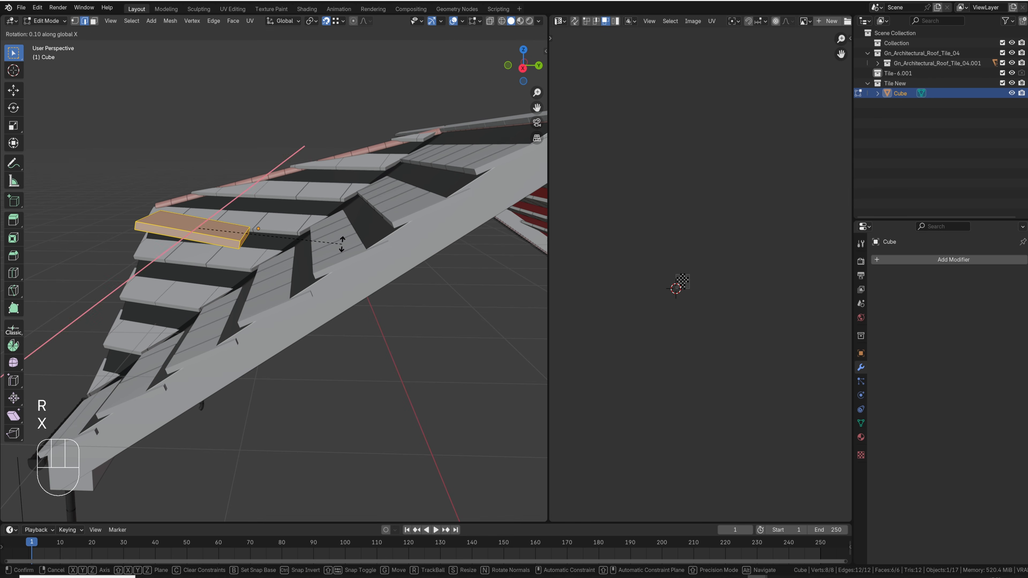
pyautogui.click(246, 237)
# - Turn off snapping and slide the slab's upslope end face outward beyond its edges to lengthen the tile
pyautogui.press('3')
pyautogui.click(244, 238)
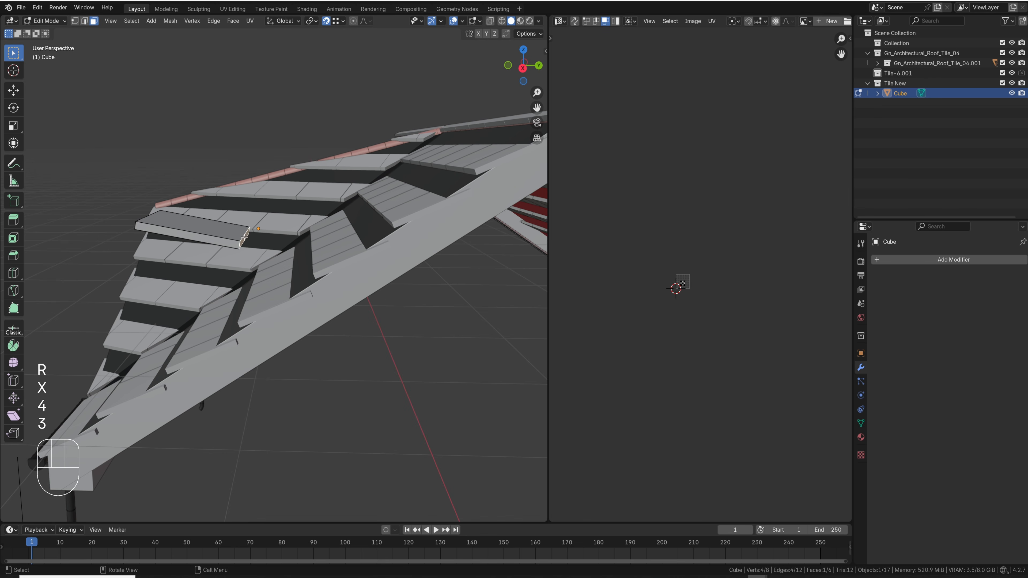
pyautogui.press('g')
pyautogui.press('g')
pyautogui.rightClick(311, 255)
pyautogui.hotkey('shift', 'Tab')
pyautogui.press('g')
pyautogui.press('g')
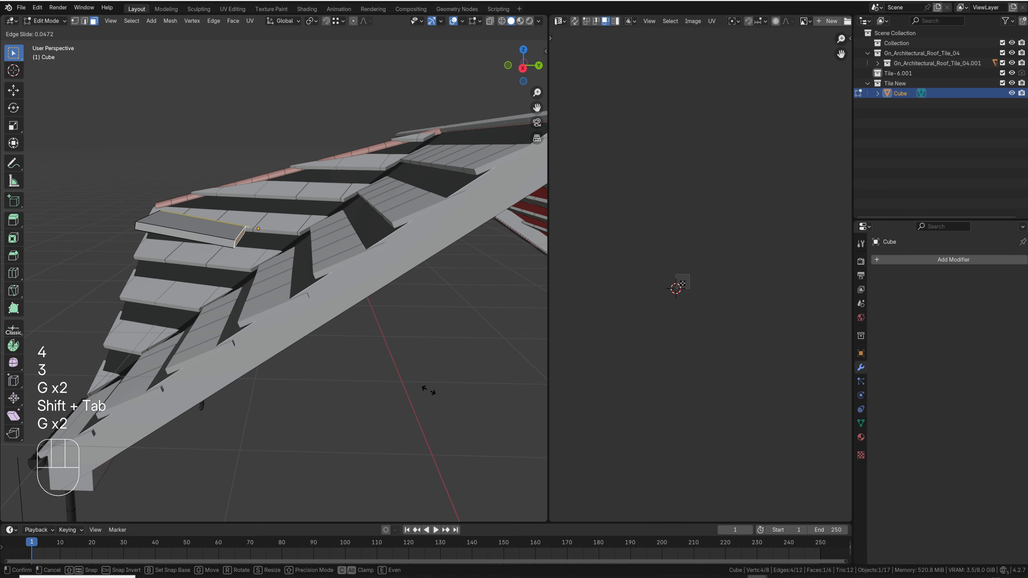
pyautogui.press('alt')
pyautogui.click(431, 364)
# - Rotate the entire lengthened tile mesh about 4.5° around the global X axis
pyautogui.press('a')
pyautogui.press('r')
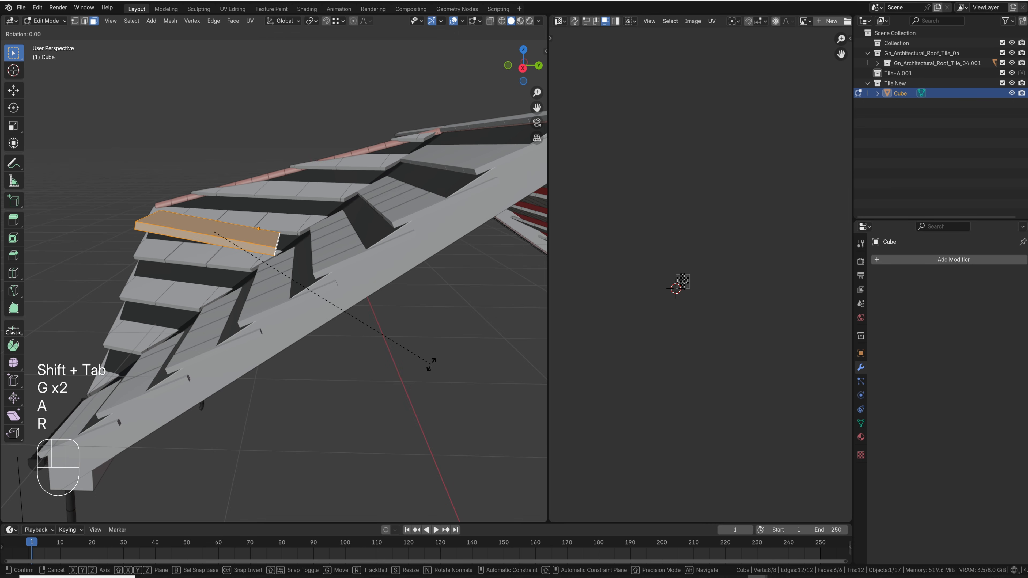
pyautogui.press('x')
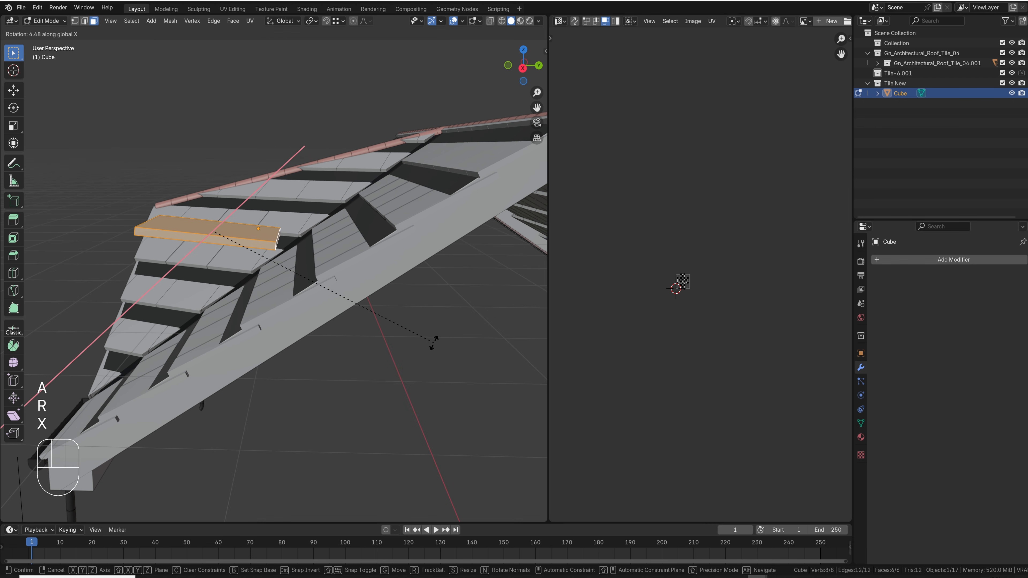
pyautogui.click(436, 340)
pyautogui.moveTo(385, 294); pyautogui.dragTo(320, 266, button='middle')
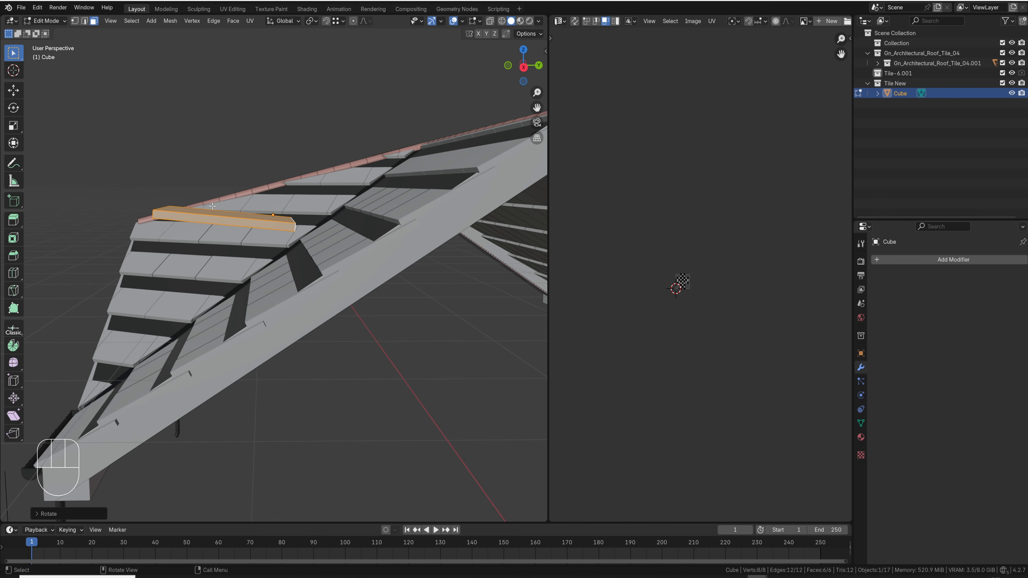
# - Try raising the tile's mesh slightly along the global Z axis
pyautogui.press('g')
pyautogui.press('z')
pyautogui.press('shift')
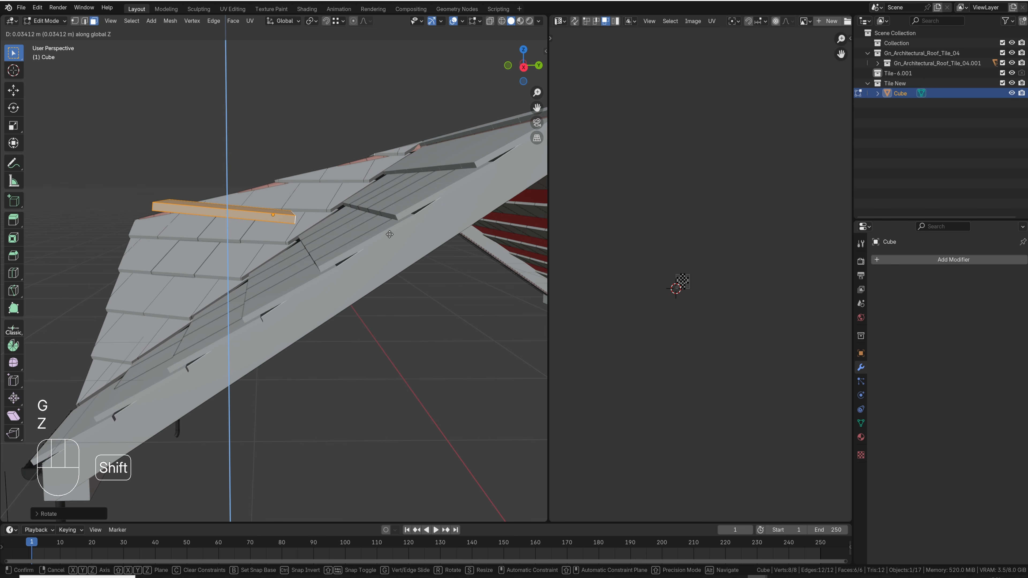
pyautogui.click(382, 235)
# - Finish editing the slab's mesh, select the roof and fine-tune the tile generator's Height value
pyautogui.press('Tab')
pyautogui.click(363, 209)
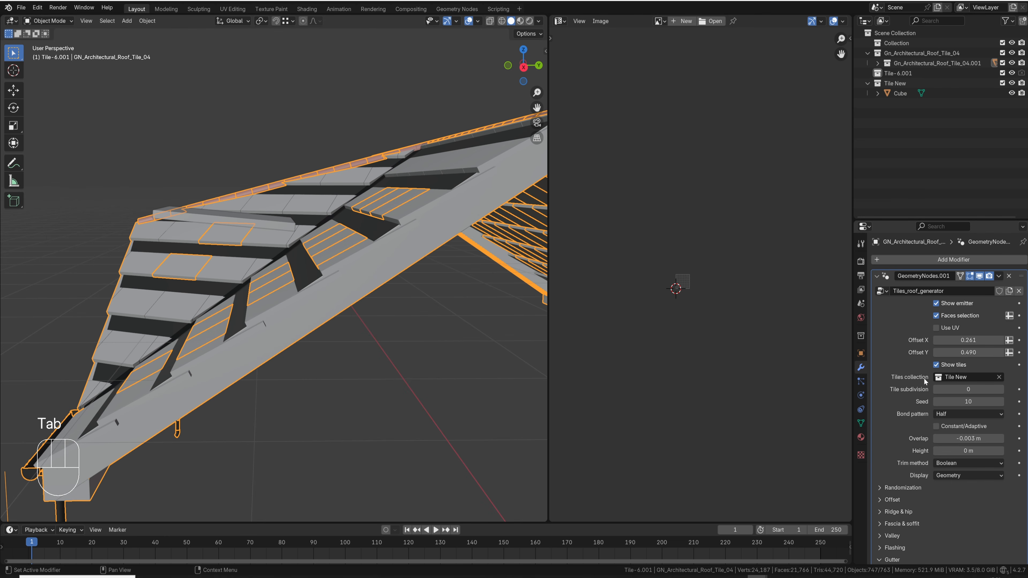
pyautogui.keyDown('shift'); pyautogui.moveTo(968, 451); pyautogui.dragTo(993, 451); pyautogui.keyUp('shift')
pyautogui.moveTo(261, 235); pyautogui.dragTo(287, 281, button='middle')
# - Reselect the custom slab and scale its whole mesh down in Edit Mode
pyautogui.click(287, 282)
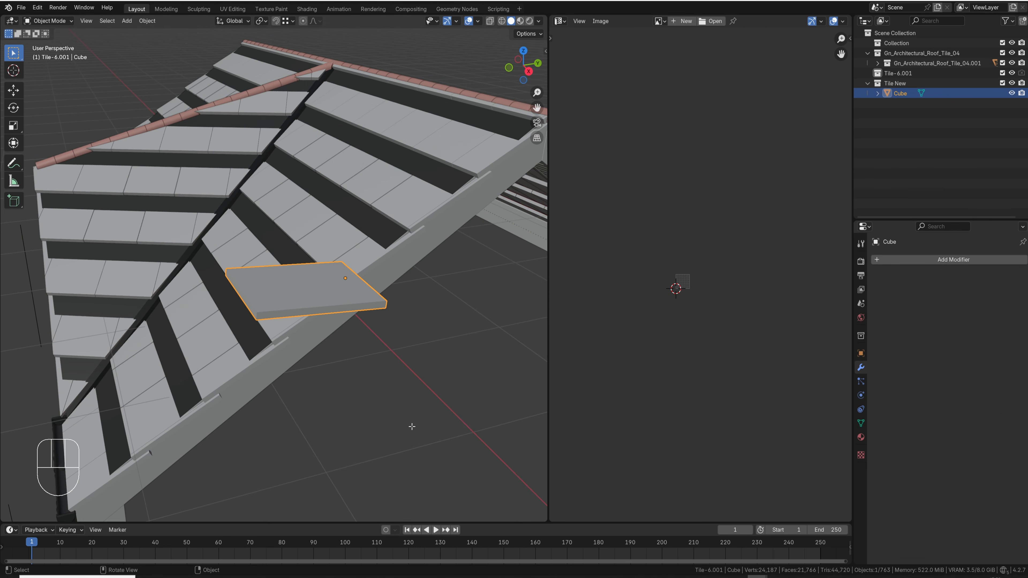
pyautogui.press('Tab')
pyautogui.press('s')
pyautogui.click(375, 389)
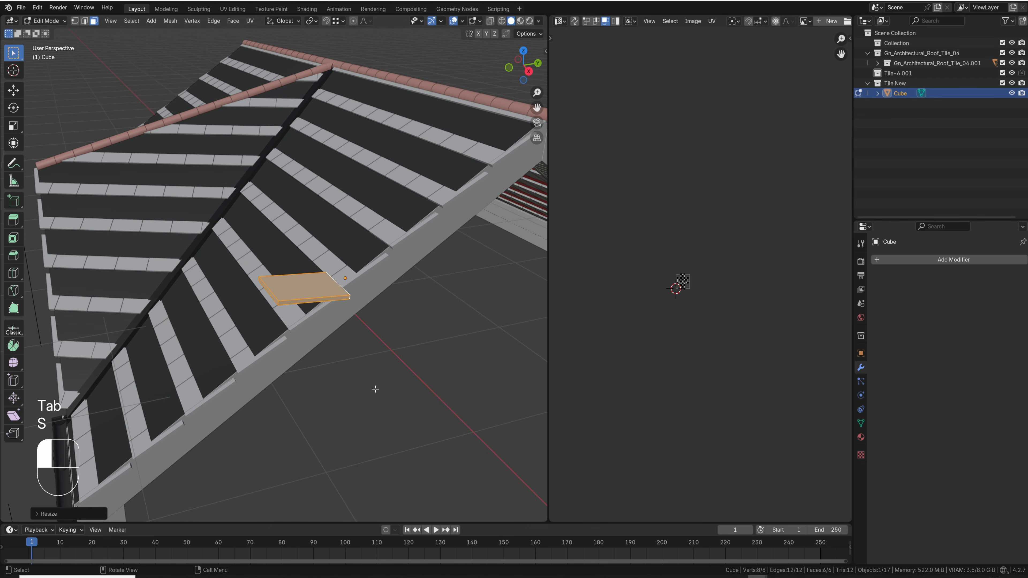
# - In top view, move the slab's mesh upslope so that it overlaps the object's origin
pyautogui.press('KP_4')
pyautogui.press('KP_7')
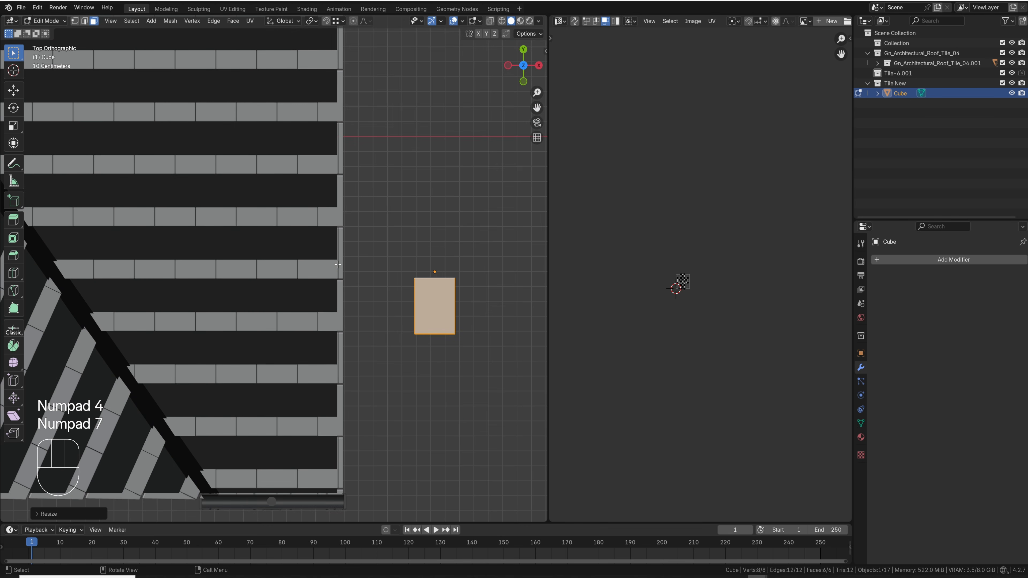
pyautogui.press('g')
pyautogui.keyDown('shift'); pyautogui.click(456, 294); pyautogui.keyUp('shift')
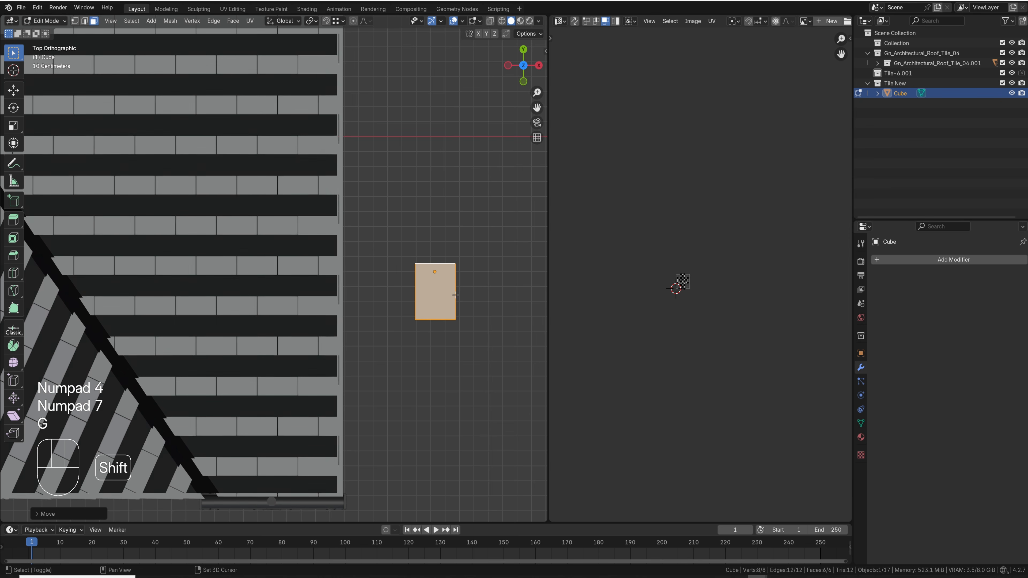
# - Raise the slab's mesh about 0.03 m along global Z and return to Object Mode
pyautogui.moveTo(444, 278); pyautogui.dragTo(352, 204, button='middle')
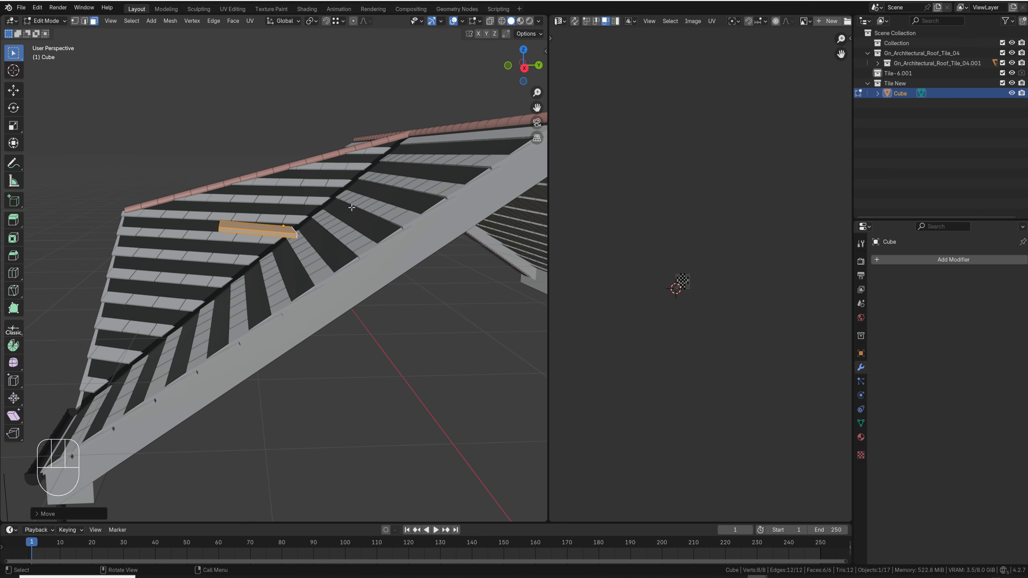
pyautogui.press('g')
pyautogui.press('z')
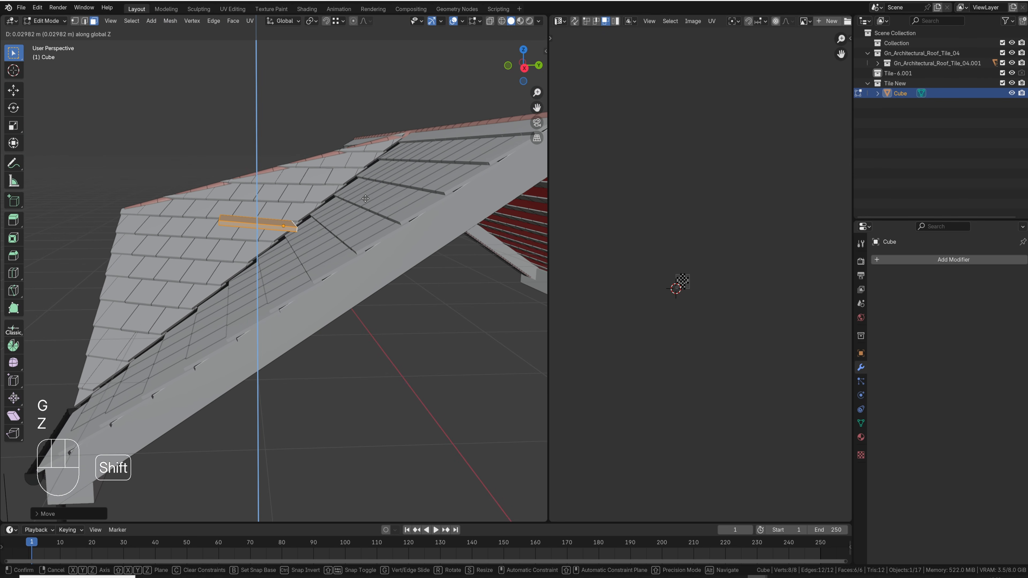
pyautogui.keyDown('shift'); pyautogui.click(356, 227); pyautogui.keyUp('shift')
pyautogui.moveTo(222, 232); pyautogui.dragTo(449, 308, button='middle')
pyautogui.press('Tab')
# - Shrink the tile object uniformly in two passes, applying its scale after each one
pyautogui.moveTo(431, 272); pyautogui.dragTo(386, 413, button='middle')
pyautogui.press('s')
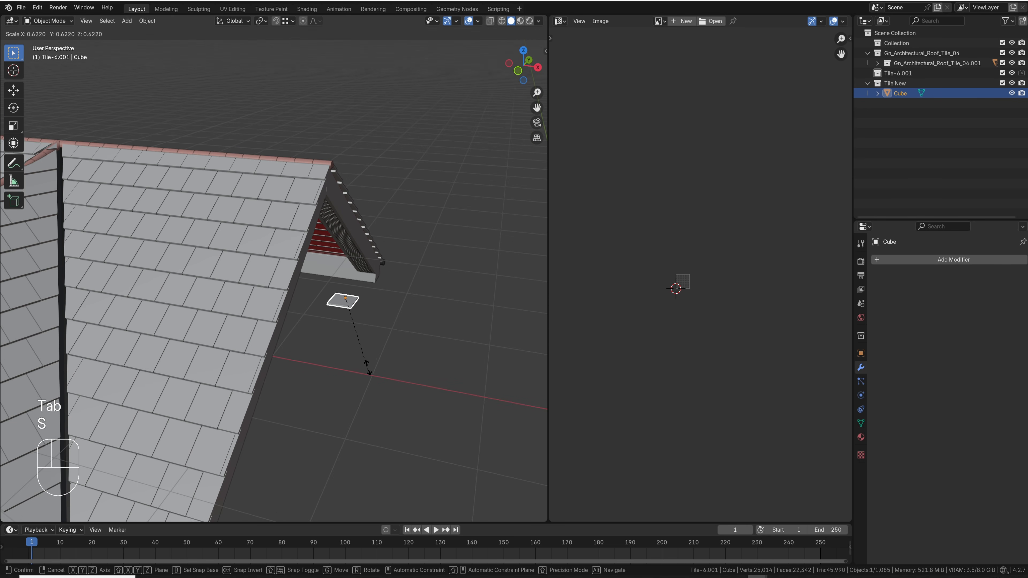
pyautogui.click(368, 360)
pyautogui.hotkey('ctrl', 'a')
pyautogui.click(362, 346)
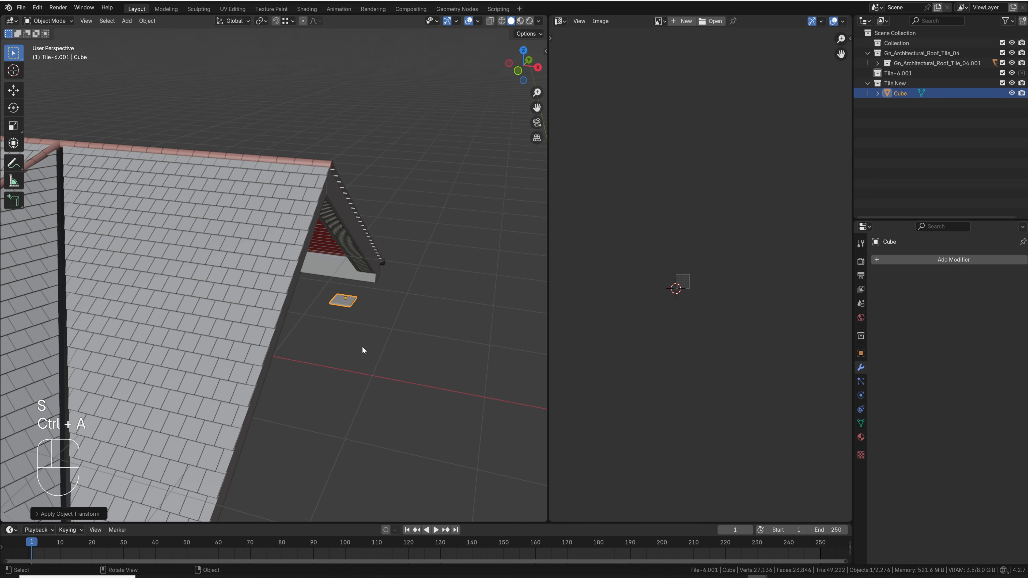
pyautogui.press('s')
pyautogui.click(394, 395)
pyautogui.hotkey('ctrl', 'a')
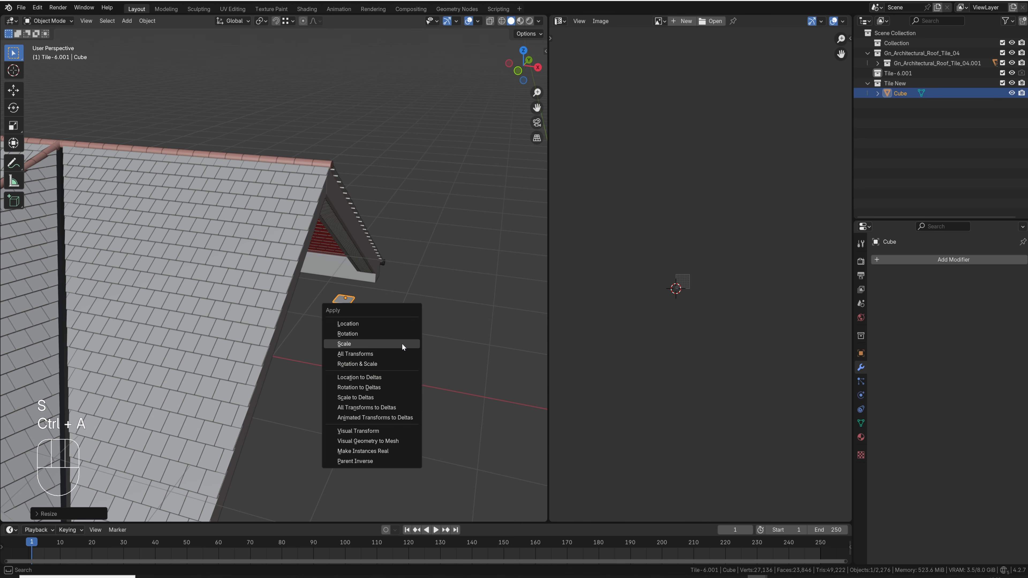
pyautogui.click(402, 344)
pyautogui.moveTo(402, 344); pyautogui.dragTo(359, 290, button='middle')
pyautogui.scroll(-3, 352, 298)
pyautogui.scroll(1, 344, 330)
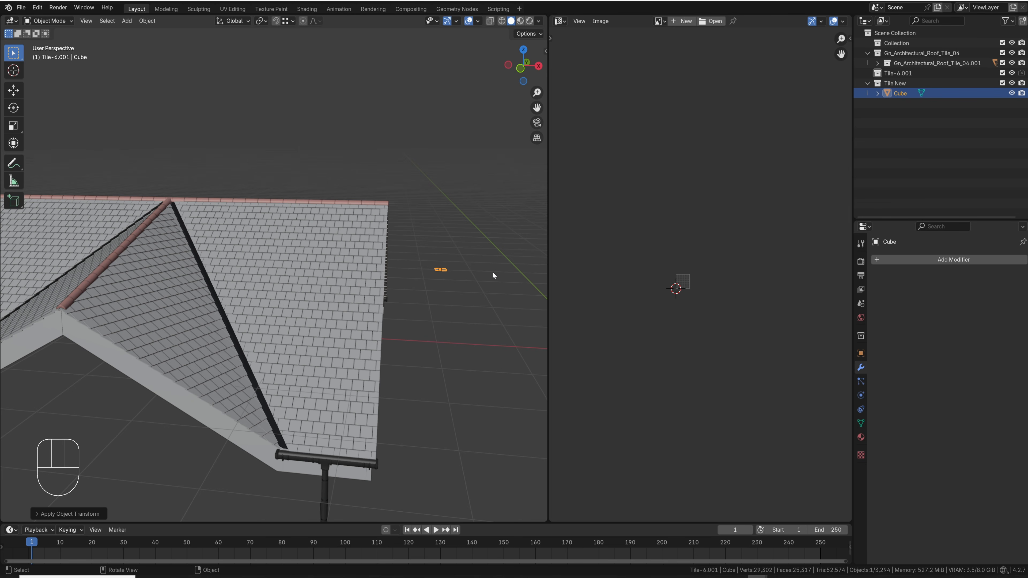
# - Duplicate the tile and place the copy beside the original along the X axis
pyautogui.keyDown('shift'); pyautogui.moveTo(480, 272); pyautogui.dragTo(339, 322, button='middle'); pyautogui.keyUp('shift')
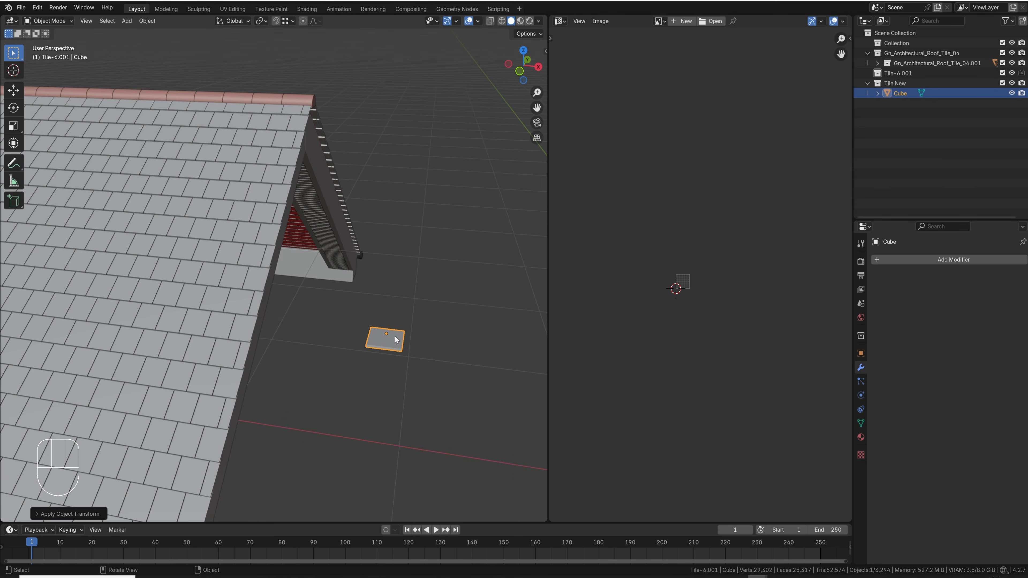
pyautogui.moveTo(396, 340); pyautogui.dragTo(454, 334, button='middle')
pyautogui.hotkey('shift', 'd')
pyautogui.press('x')
pyautogui.click(384, 341)
# - Add a central lengthwise loop cut to the duplicated tile and move its front middle vertex up along global Z
pyautogui.press('Tab')
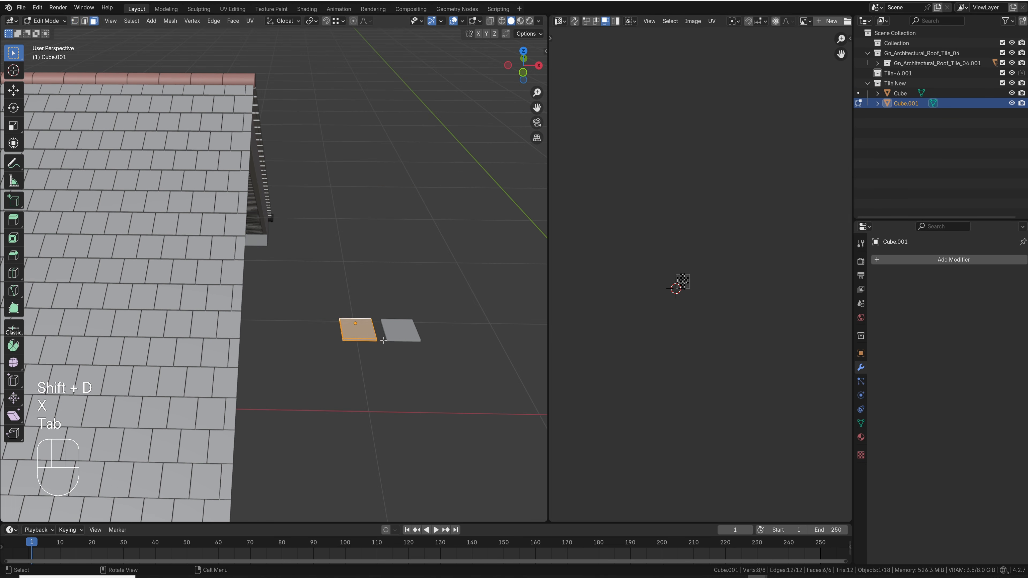
pyautogui.press('1')
pyautogui.hotkey('ctrl', 'r')
pyautogui.doubleClick(358, 339)
pyautogui.press('1')
pyautogui.click(360, 338)
pyautogui.press('g')
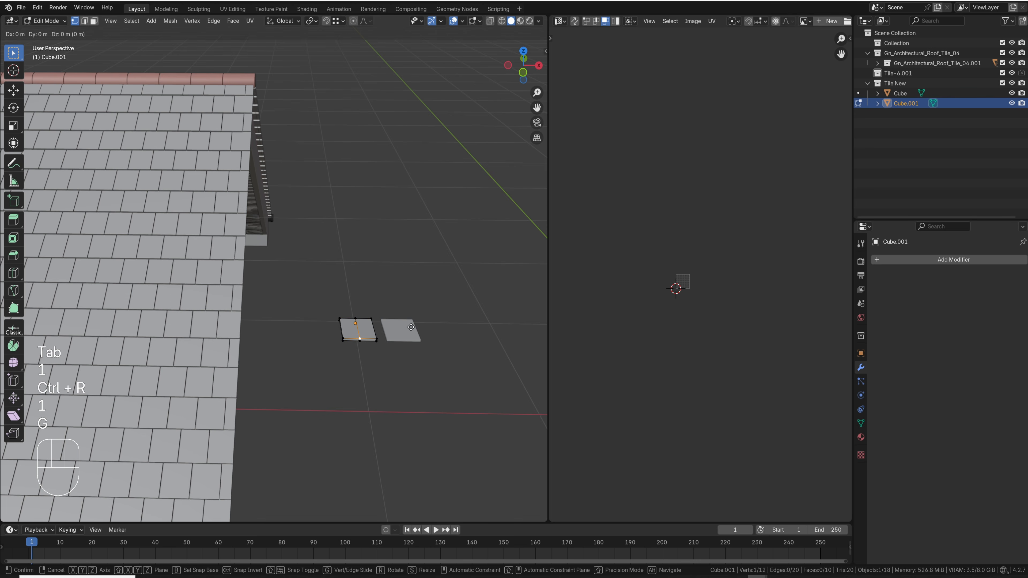
pyautogui.press('z')
pyautogui.click(411, 321)
pyautogui.press('Tab')
# - Duplicate the reshaped tile along the X axis to make a third tile in the row
pyautogui.keyDown('shift'); pyautogui.moveTo(369, 311); pyautogui.dragTo(473, 253, button='middle'); pyautogui.keyUp('shift')
pyautogui.scroll(-3, 110, 249)
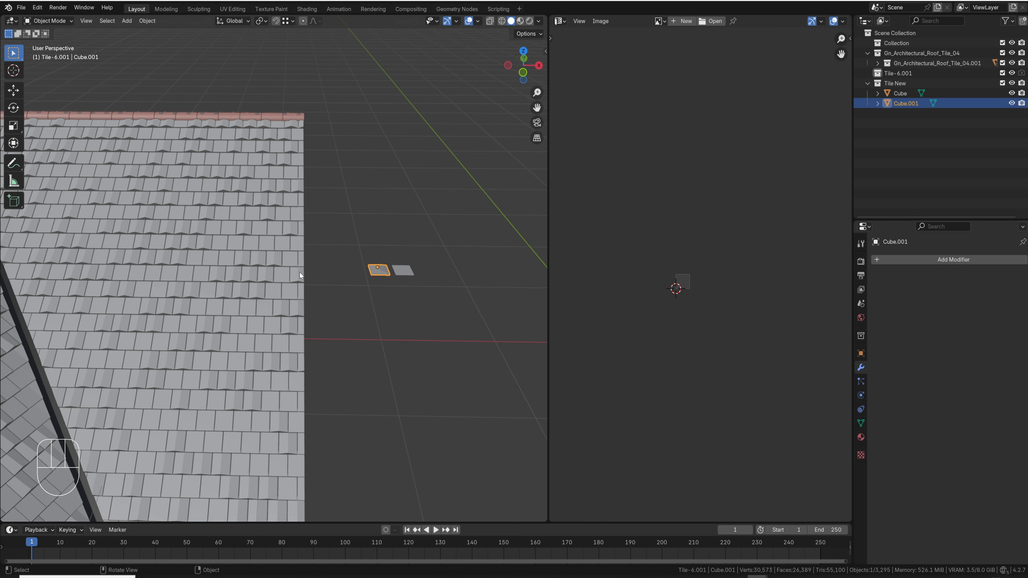
pyautogui.keyDown('shift'); pyautogui.moveTo(300, 272); pyautogui.dragTo(331, 269, button='middle'); pyautogui.keyUp('shift')
pyautogui.hotkey('shift', 'd')
pyautogui.press('x')
pyautogui.click(365, 279)
pyautogui.keyDown('shift'); pyautogui.moveTo(328, 308); pyautogui.dragTo(279, 344, button='middle'); pyautogui.keyUp('shift')
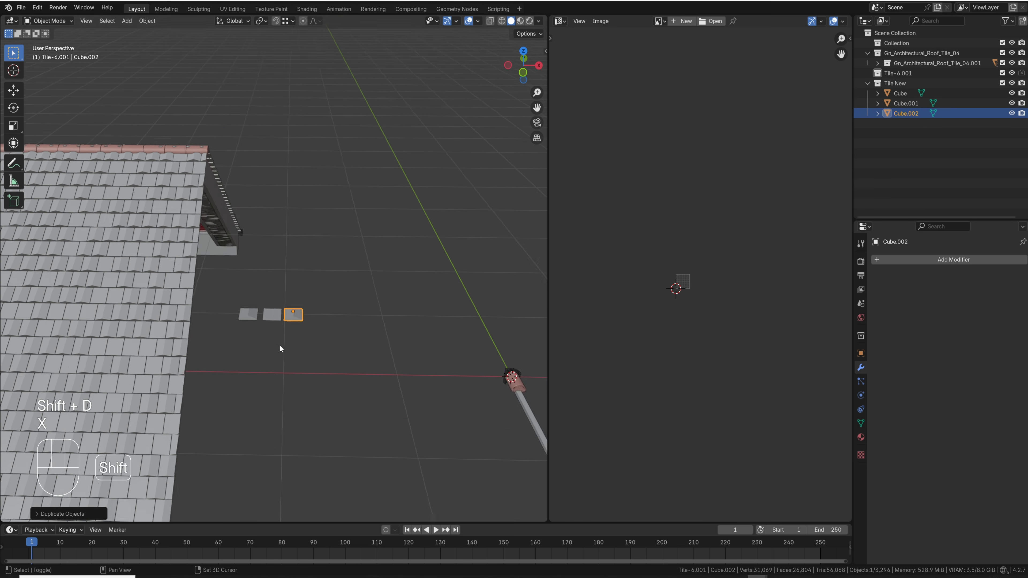
# - Raise the front corner vertices of the third tile along global Z
pyautogui.scroll(5, 319, 388)
pyautogui.press('Tab')
pyautogui.click(355, 410)
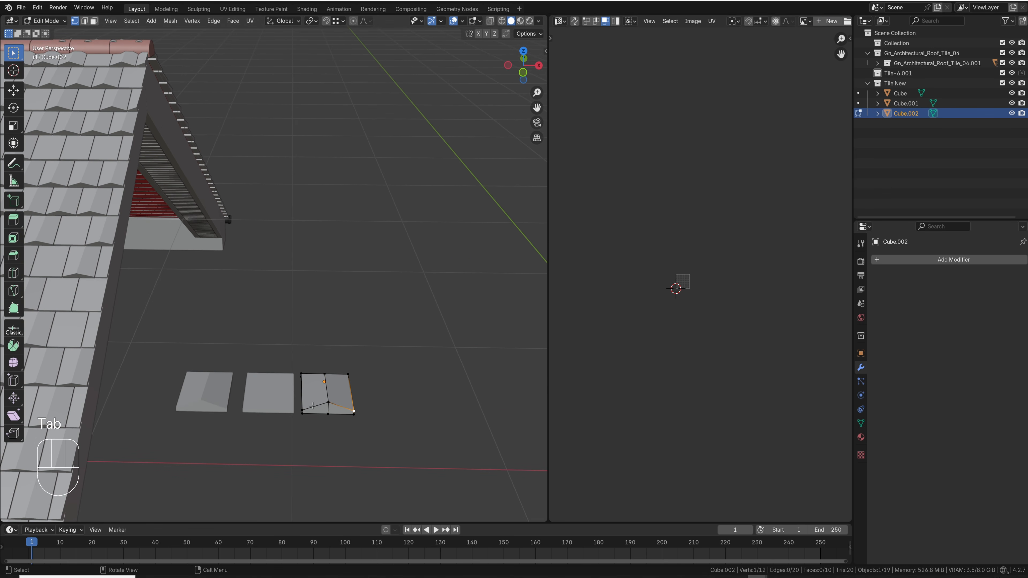
pyautogui.press('g')
pyautogui.press('z')
pyautogui.click(332, 403)
pyautogui.keyDown('shift'); pyautogui.click(318, 404); pyautogui.keyUp('shift')
pyautogui.press('g')
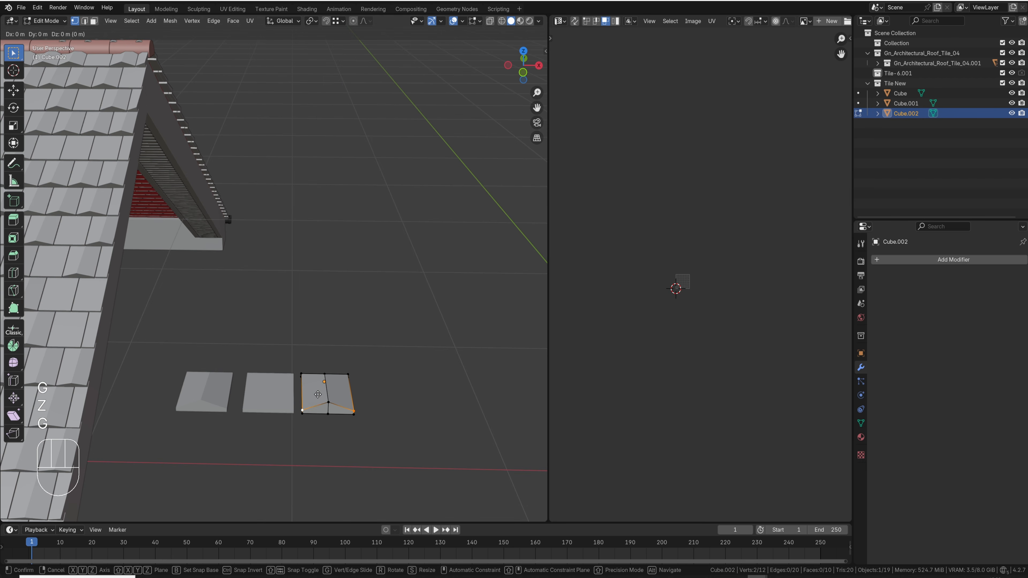
pyautogui.press('z')
pyautogui.click(324, 395)
# - Move the third tile's front middle vertex along global Z and return to Object Mode
pyautogui.click(329, 402)
pyautogui.press('g')
pyautogui.press('z')
pyautogui.click(328, 403)
pyautogui.press('Tab')
pyautogui.scroll(-5, 299, 392)
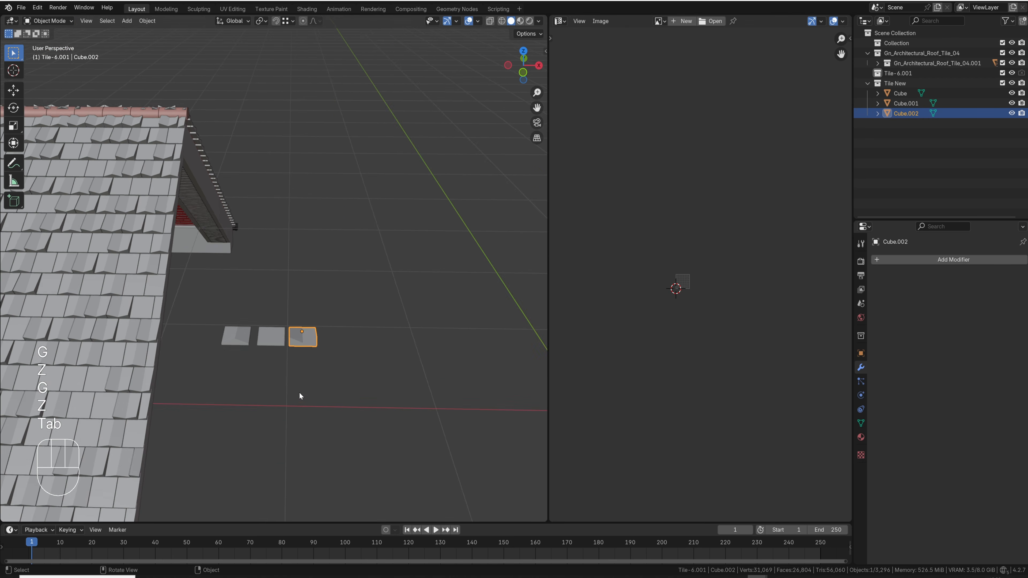
pyautogui.moveTo(299, 392); pyautogui.dragTo(348, 240, button='middle')
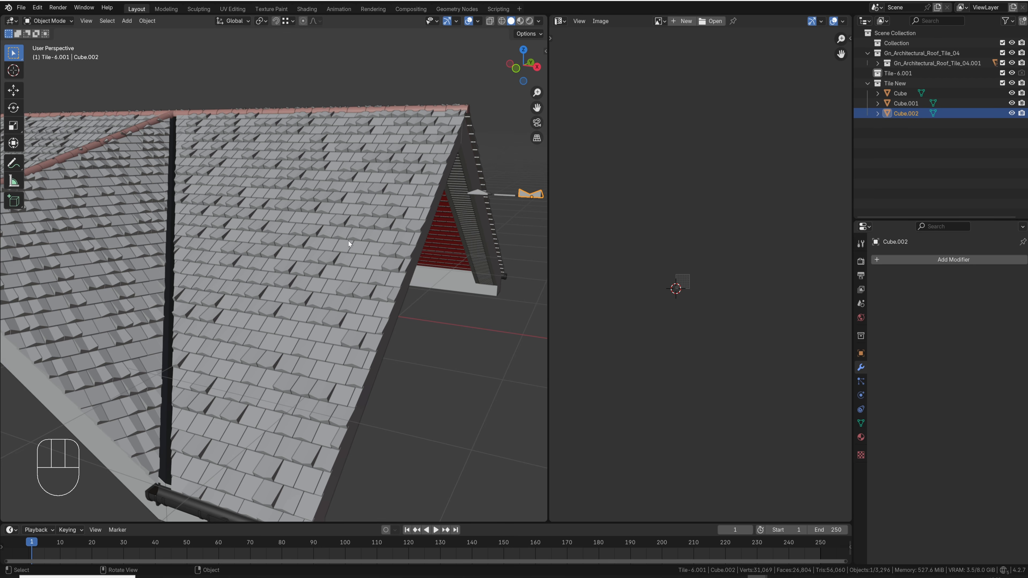
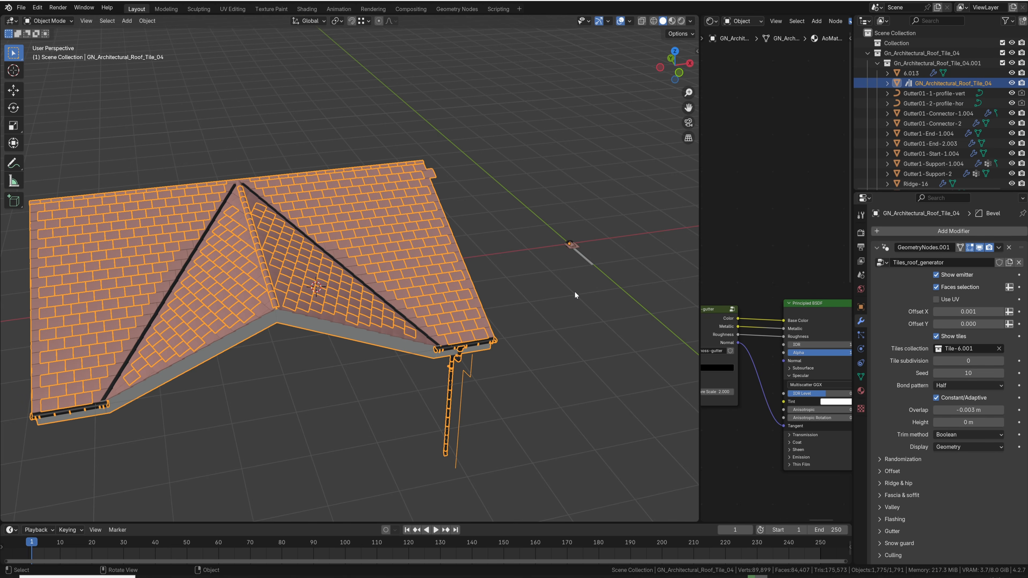
# - Set the selected roof tile generator's Offset X to 0.002
pyautogui.keyDown('shift'); pyautogui.moveTo(472, 310); pyautogui.dragTo(483, 307, button='middle'); pyautogui.keyUp('shift')
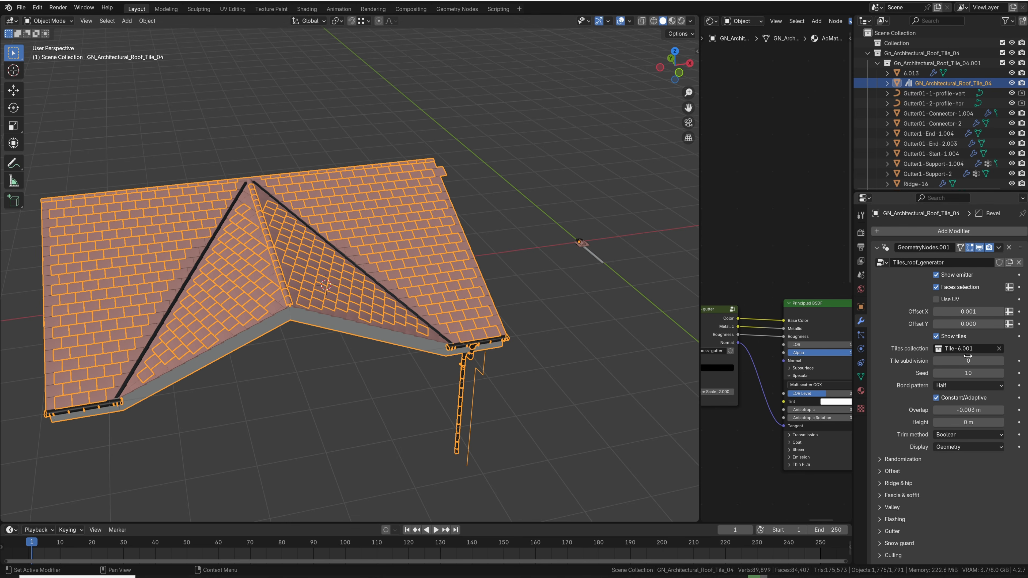
pyautogui.click(967, 311)
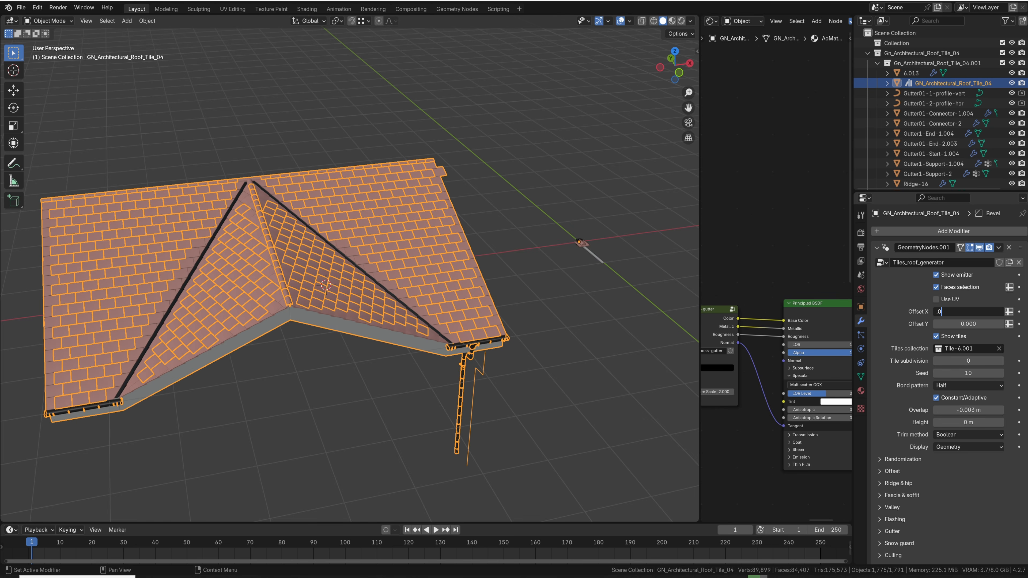
pyautogui.press('Return')
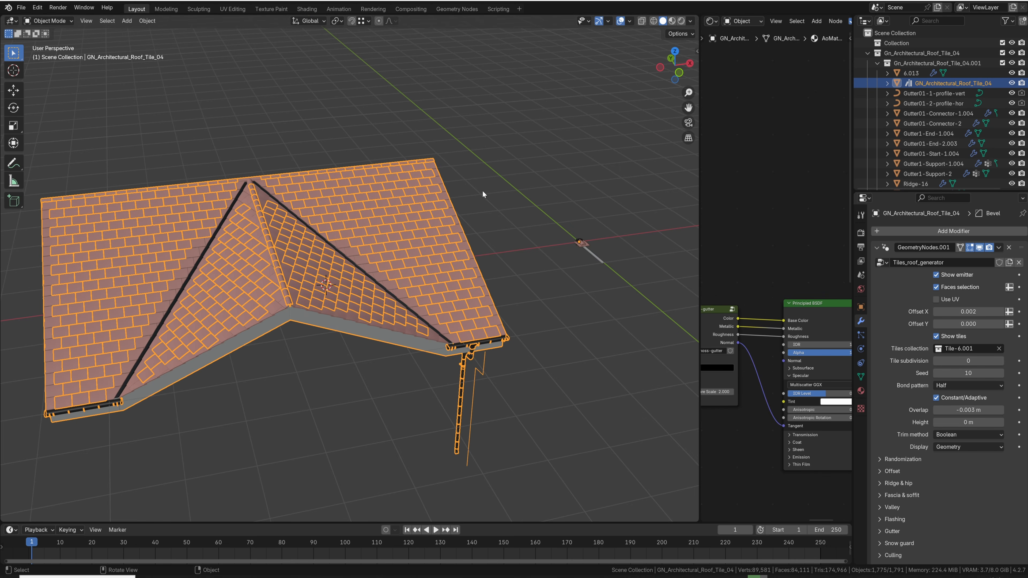
# - Deselect the roof and reset the 3D cursor to the world origin with all objects framed
pyautogui.click(481, 231)
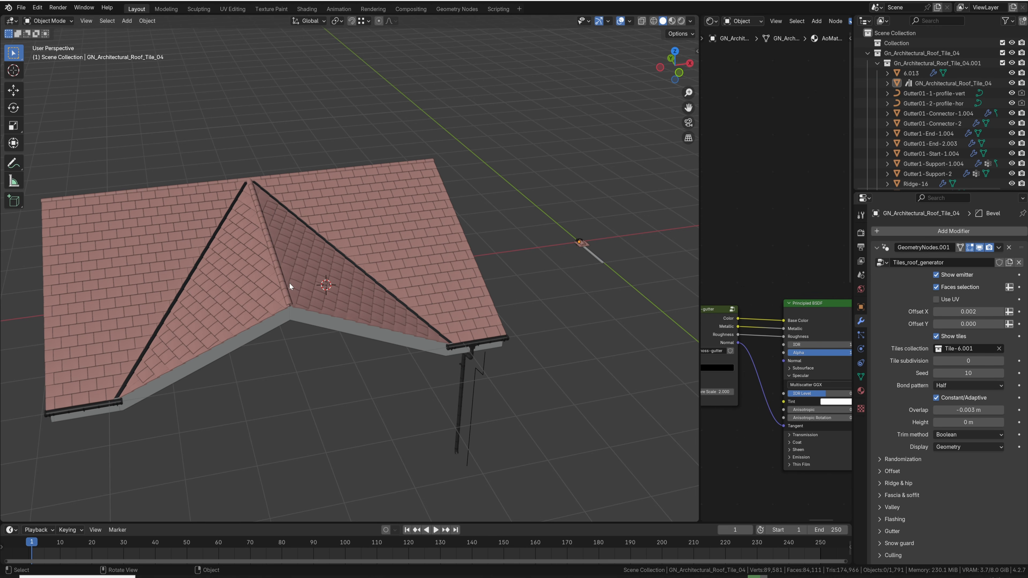
pyautogui.hotkey('shift', 'c')
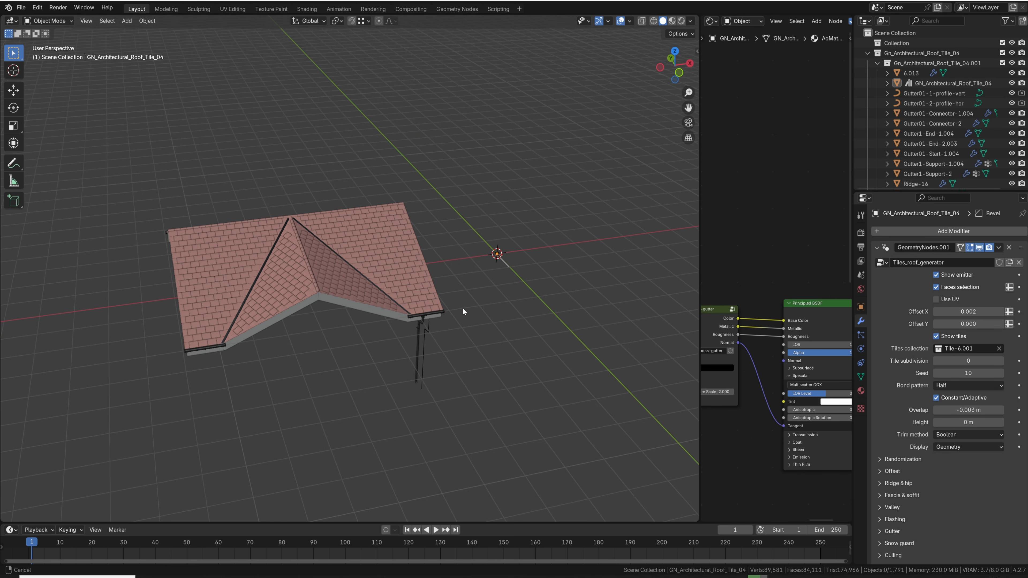
pyautogui.scroll(2, 463, 309)
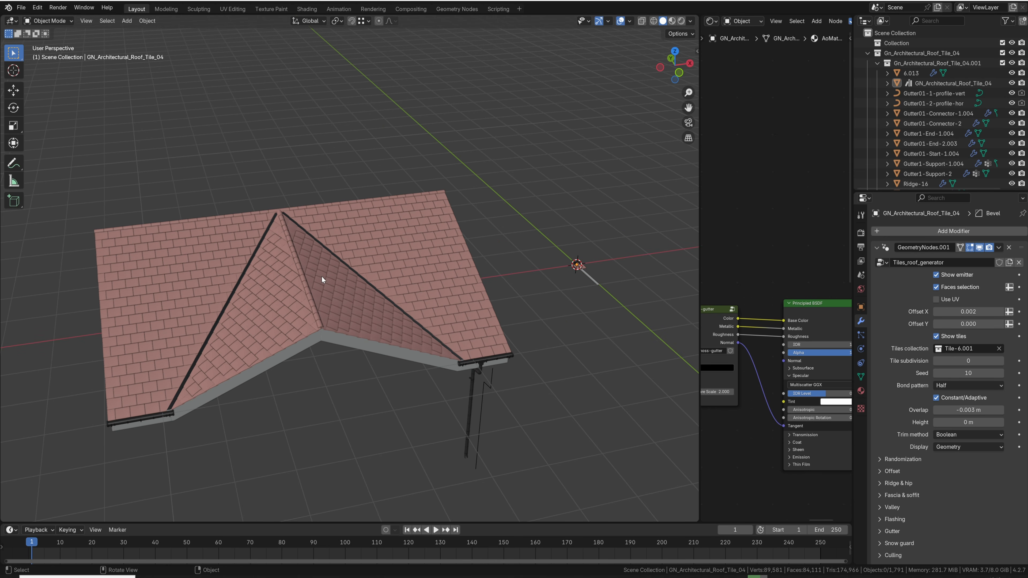
# - Remove the Tiles_roof_generator modifier from the custom roof and append a Metal Roof Geometry Node asset from the iMeshh library
pyautogui.click(354, 273)
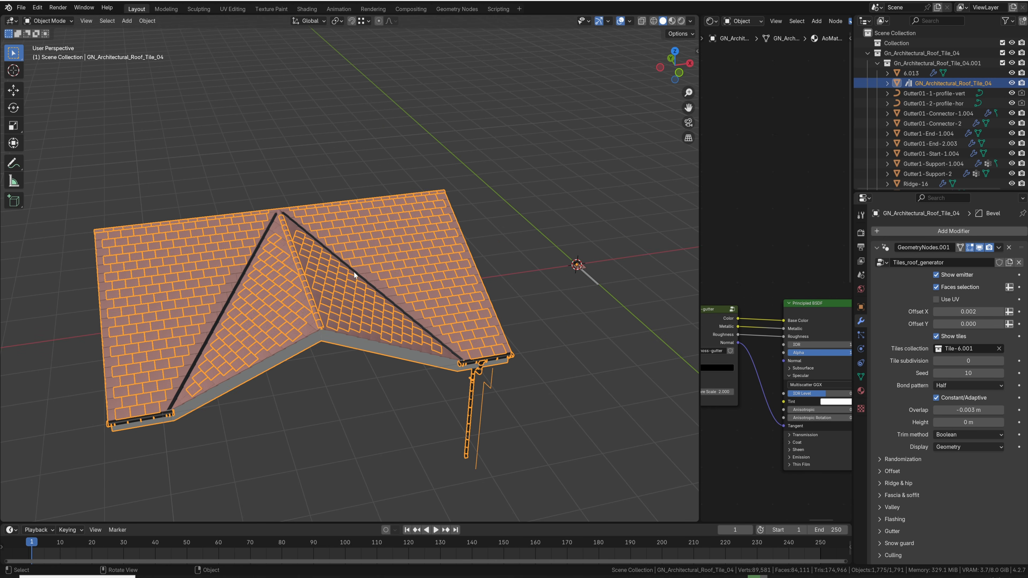
pyautogui.click(1009, 247)
pyautogui.press('n')
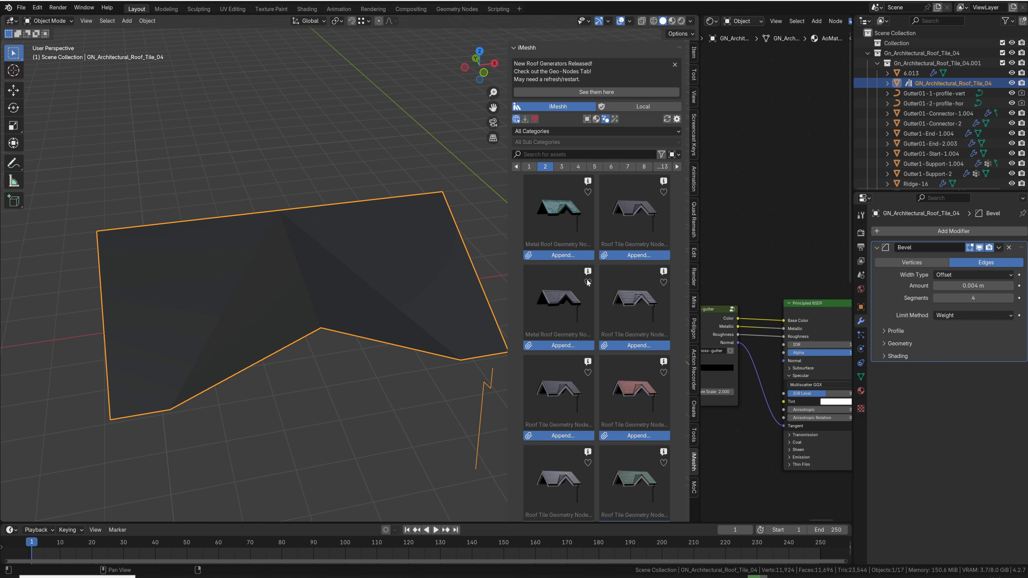
pyautogui.click(559, 345)
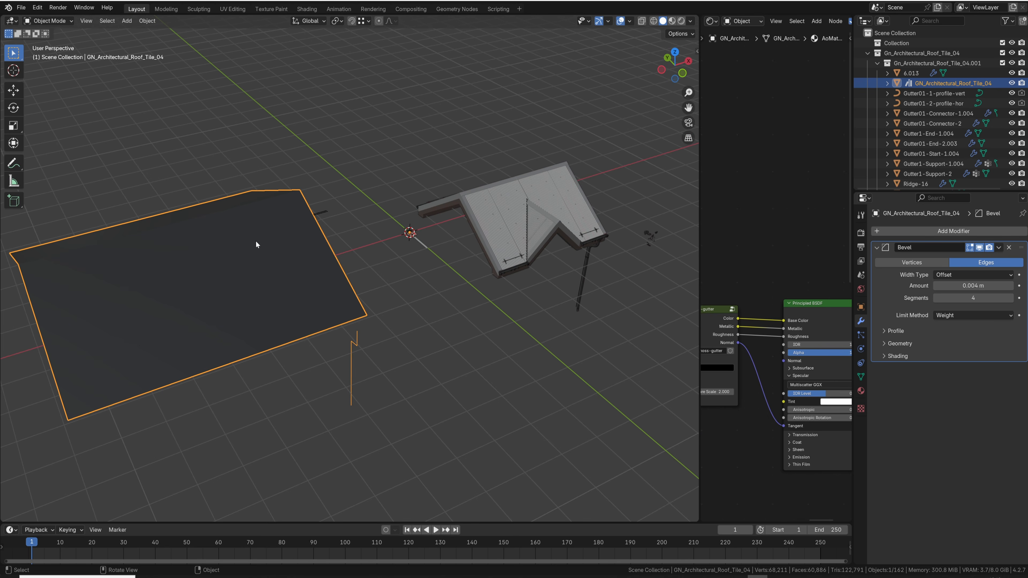
# - Copy the modifiers from the appended metal roof to the custom roof, checking the change with an undo and redo
pyautogui.keyDown('shift'); pyautogui.click(539, 220); pyautogui.keyUp('shift')
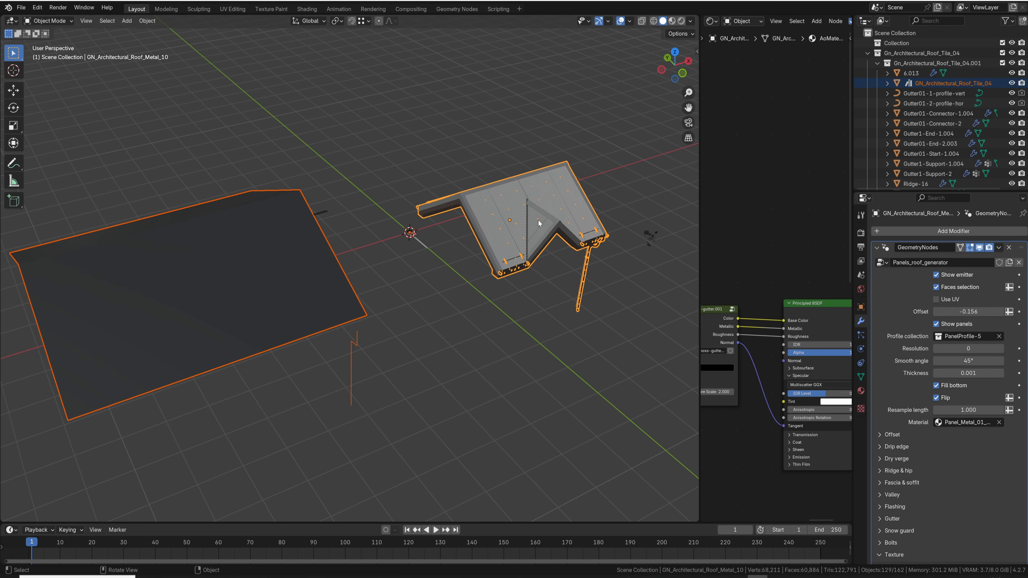
pyautogui.hotkey('ctrl', 'l')
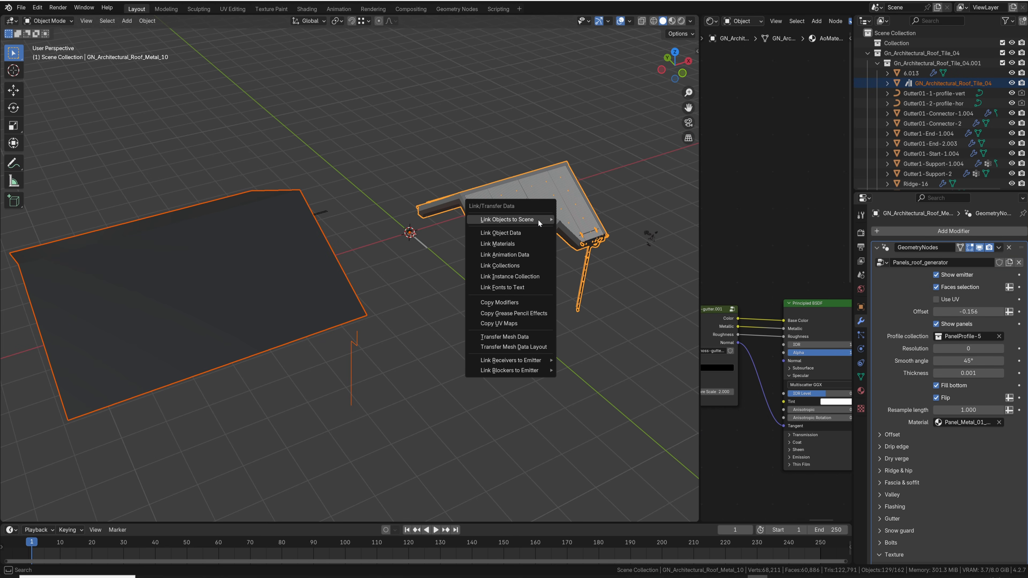
pyautogui.click(514, 302)
pyautogui.moveTo(472, 304); pyautogui.dragTo(402, 283, button='middle')
pyautogui.hotkey('ctrl', 'z')
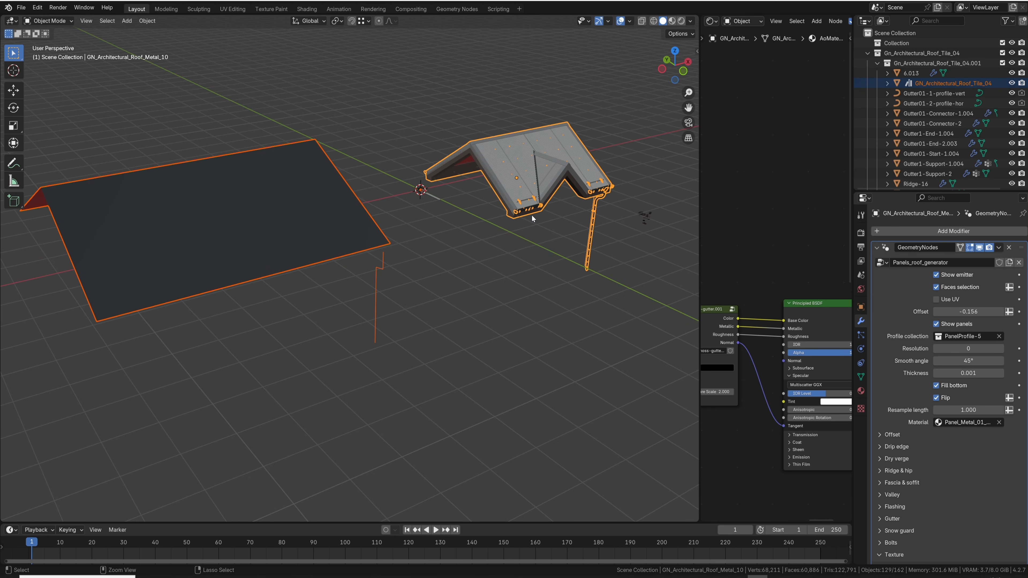
pyautogui.hotkey('ctrl', 'shift', 'z')
# - Delete the small sample roof's geometry from the joined GN_Architectural_Roof_Metal_10 mesh, keeping only the large custom roof
pyautogui.click(860, 376)
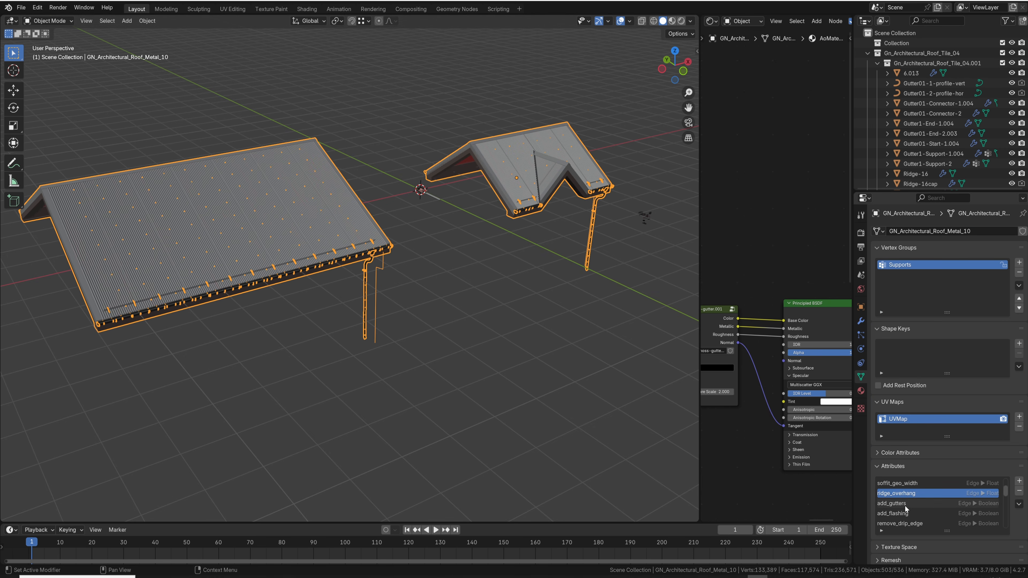
pyautogui.press('Tab')
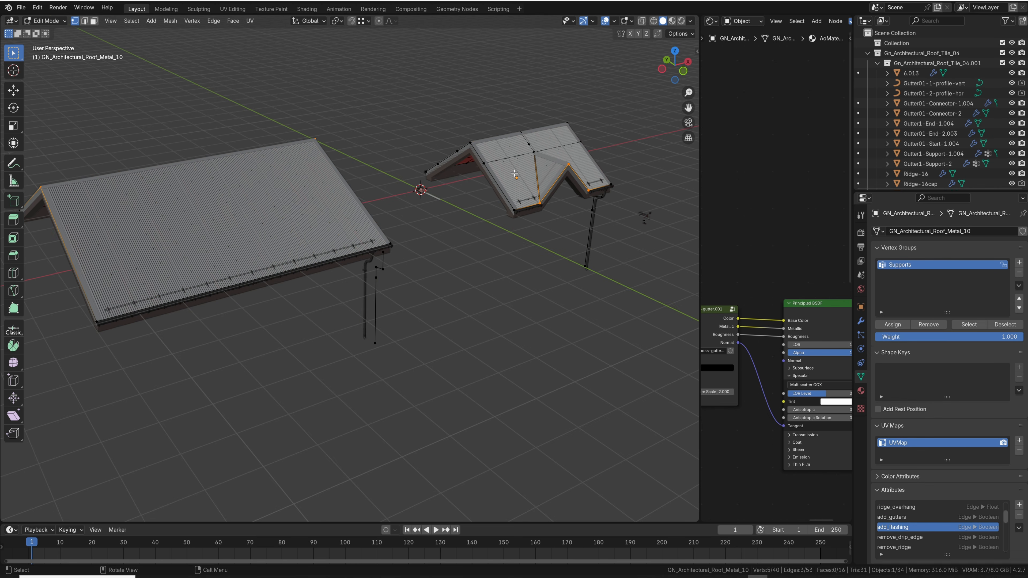
pyautogui.press('z')
pyautogui.click(465, 143)
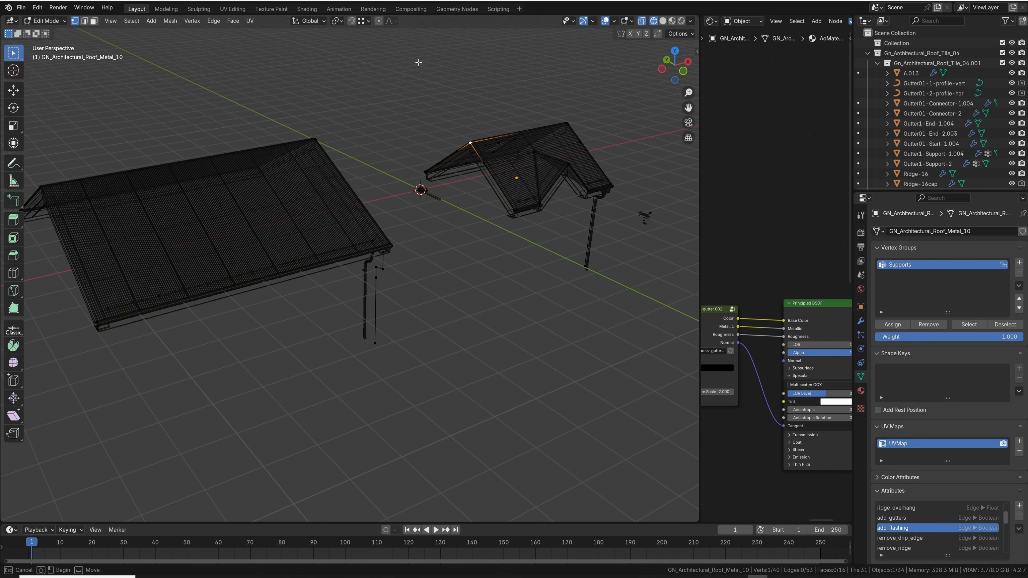
pyautogui.press('a')
pyautogui.press('x')
pyautogui.click(477, 63)
pyautogui.press('z')
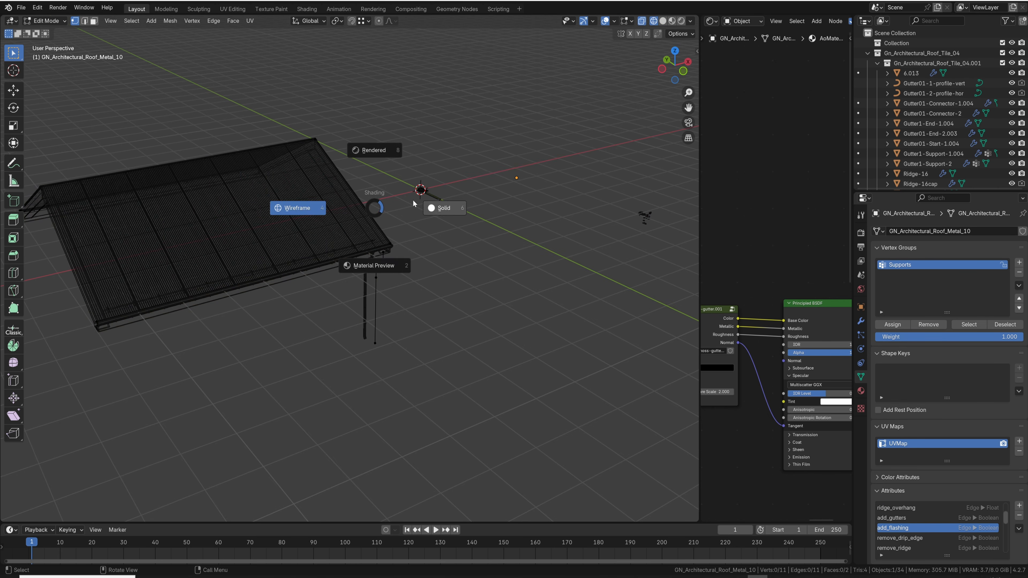
pyautogui.click(419, 202)
pyautogui.keyDown('shift'); pyautogui.moveTo(313, 206); pyautogui.dragTo(518, 243, button='middle'); pyautogui.keyUp('shift')
pyautogui.scroll(4, 420, 249)
pyautogui.press('Tab')
pyautogui.scroll(-2, 429, 257)
# - Delete the stray panel profile objects, including PanelProfile-52, lying beside the custom roof
pyautogui.keyDown('shift'); pyautogui.moveTo(518, 243); pyautogui.dragTo(442, 274, button='middle'); pyautogui.keyUp('shift')
pyautogui.click(327, 230)
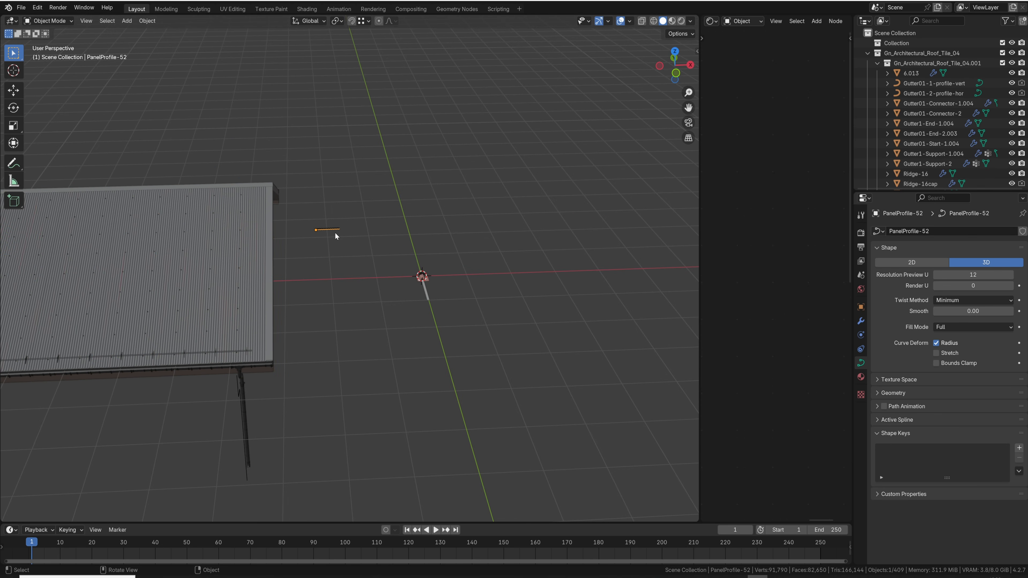
pyautogui.moveTo(355, 205); pyautogui.dragTo(299, 269)
pyautogui.press('x')
pyautogui.click(280, 246)
pyautogui.keyDown('shift'); pyautogui.moveTo(324, 258); pyautogui.dragTo(370, 274, button='middle'); pyautogui.keyUp('shift')
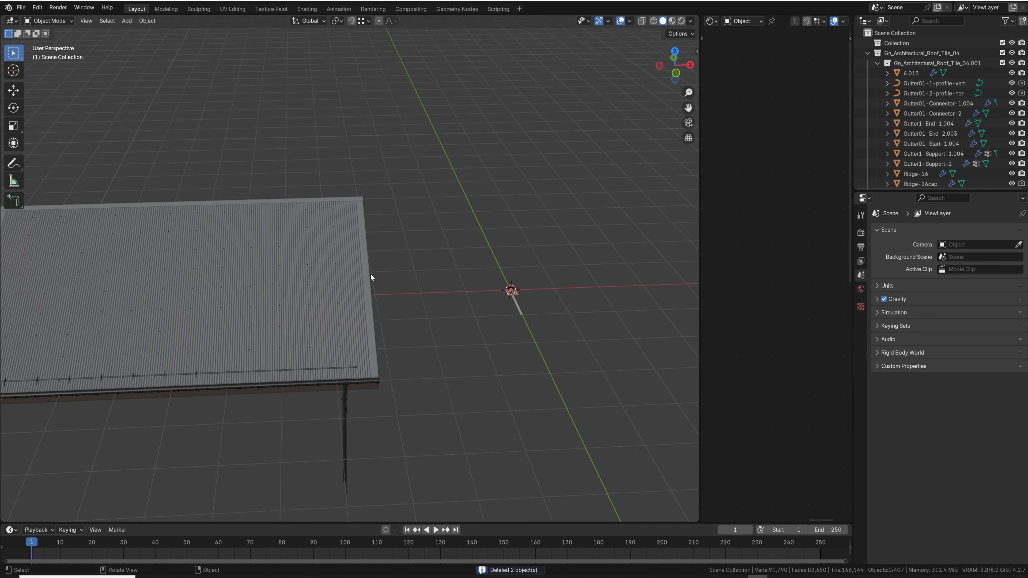
# - Clear the Profile collection setting in the custom roof's Panels_roof_generator modifier
pyautogui.click(337, 280)
pyautogui.click(861, 321)
pyautogui.click(1000, 338)
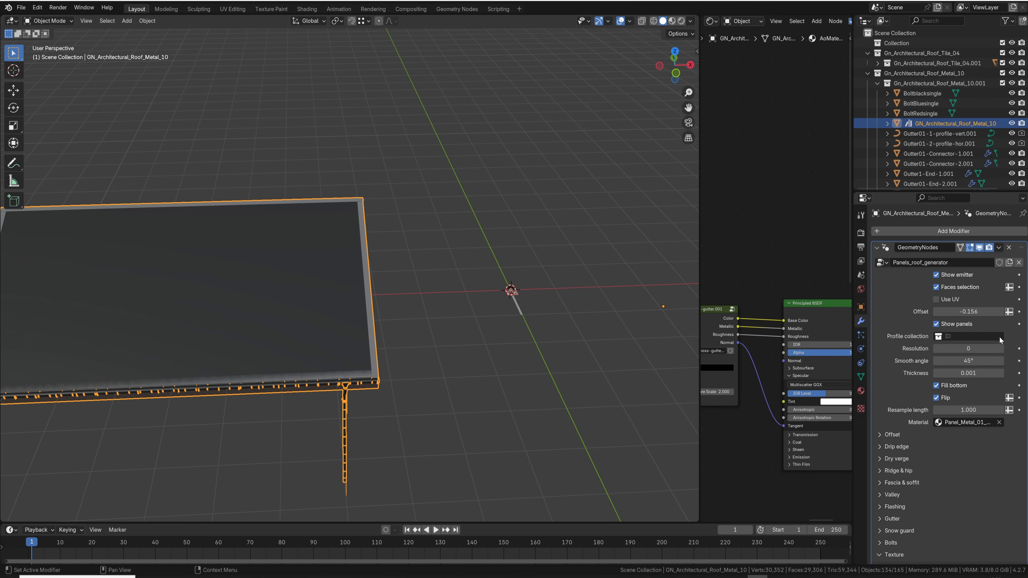
# - In the top view, place the 3D cursor beside the roof and add a single-vertex mesh object there
pyautogui.keyDown('shift'); pyautogui.moveTo(440, 273); pyautogui.dragTo(435, 275, button='middle'); pyautogui.keyUp('shift')
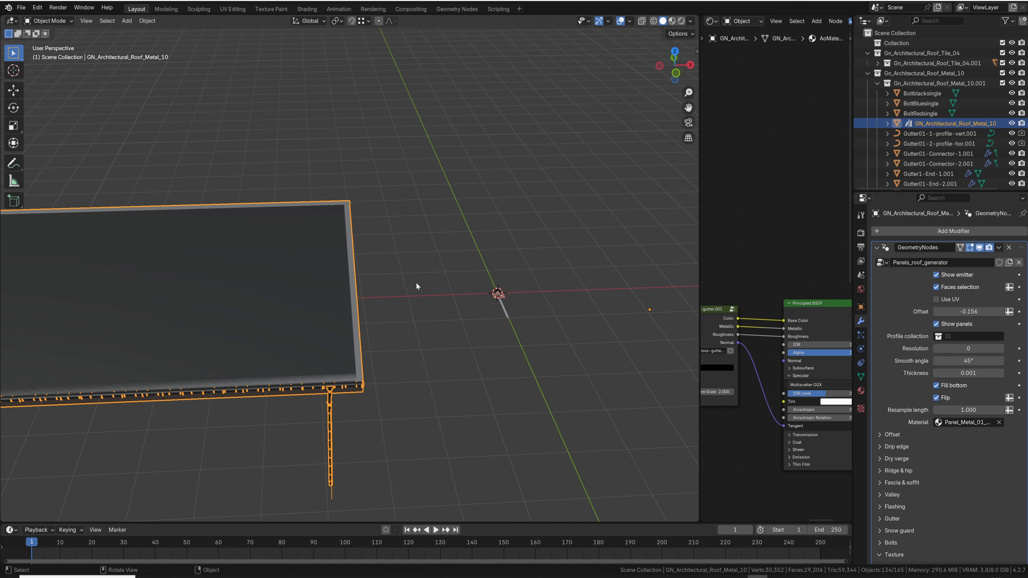
pyautogui.press('KP_7')
pyautogui.keyDown('shift'); pyautogui.moveTo(370, 321); pyautogui.dragTo(396, 139, button='middle'); pyautogui.keyUp('shift')
pyautogui.scroll(1, 395, 138)
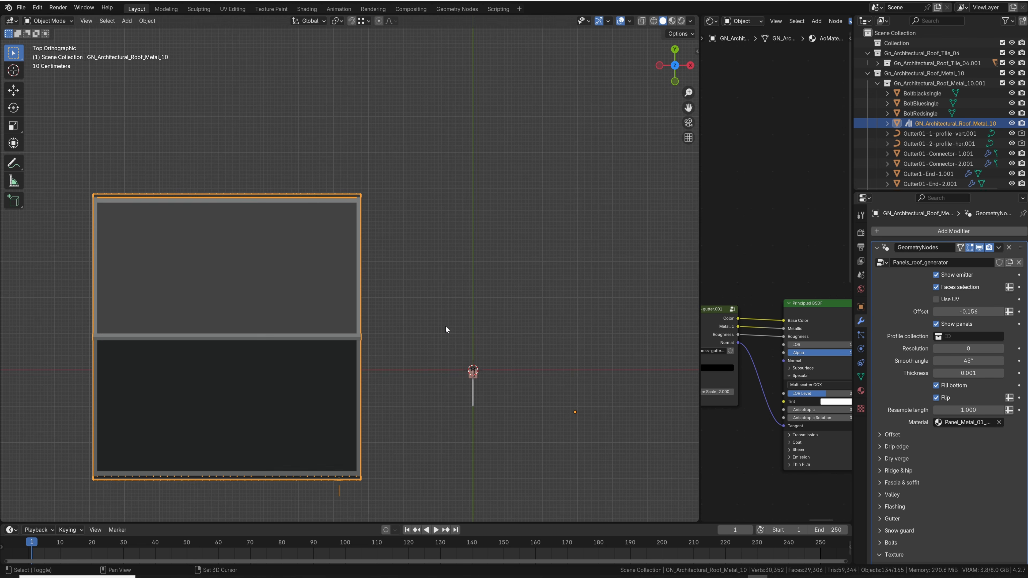
pyautogui.scroll(8, 371, 214)
pyautogui.keyDown('shift'); pyautogui.moveTo(448, 329); pyautogui.dragTo(476, 234, button='middle'); pyautogui.keyUp('shift')
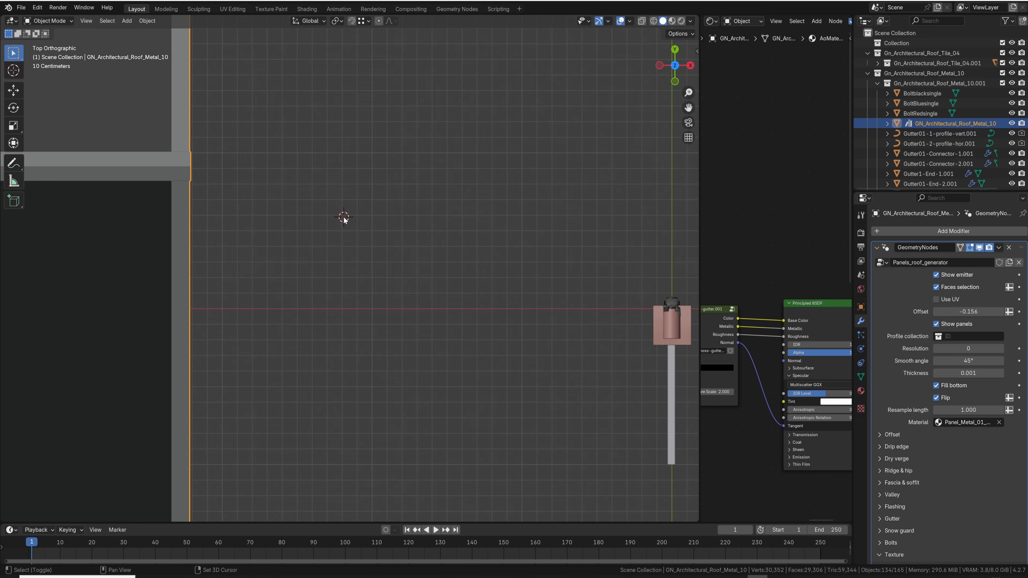
pyautogui.hotkey('shift', 'a')
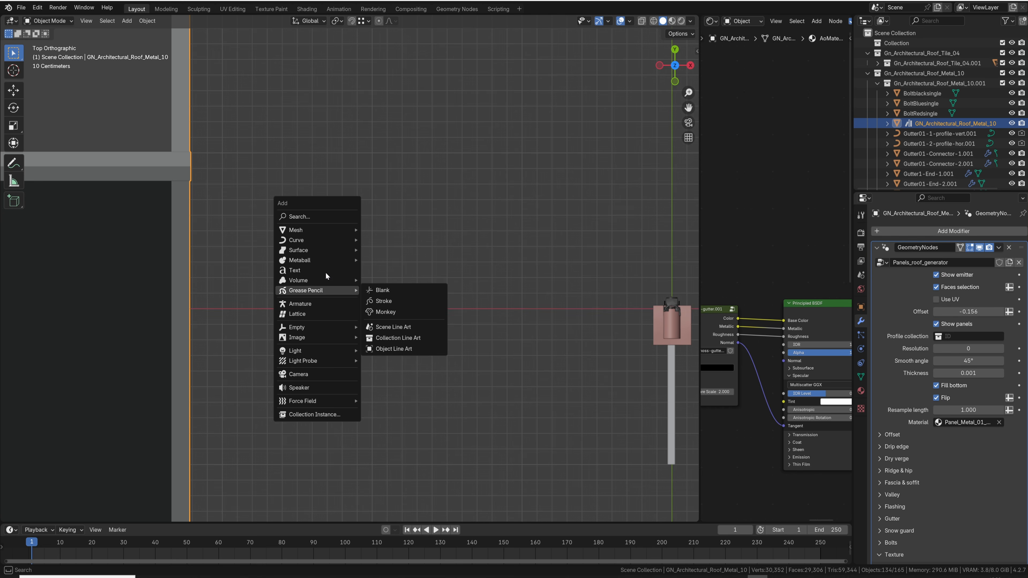
pyautogui.moveTo(328, 228)
pyautogui.moveTo(429, 360)
pyautogui.click(482, 363)
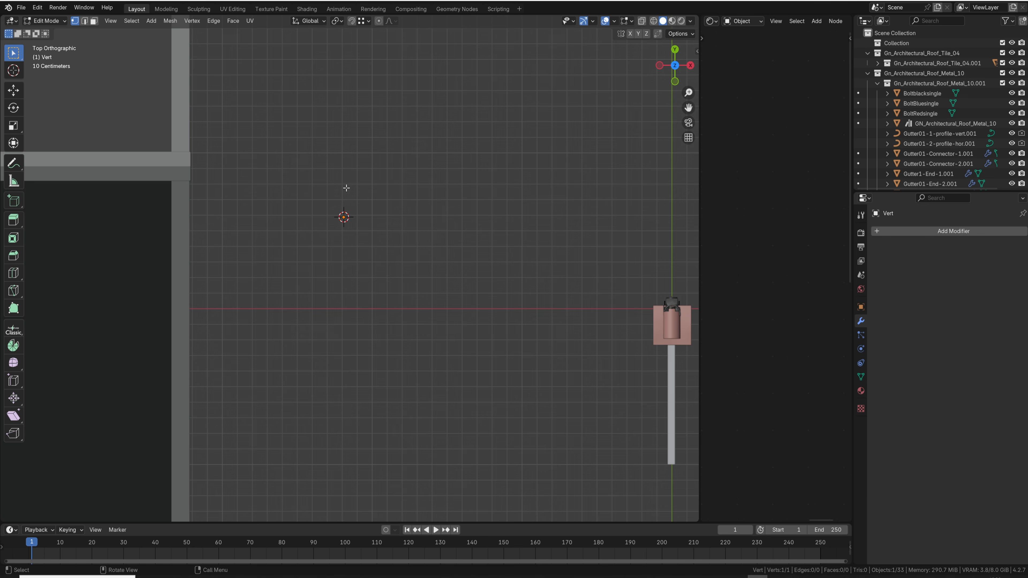
# - Extrude the vertex along X and Y into a flat run followed by a rectangular rib about 0.13 m wide
pyautogui.press('KP_Decimal')
pyautogui.press('e')
pyautogui.press('x')
pyautogui.click(417, 280)
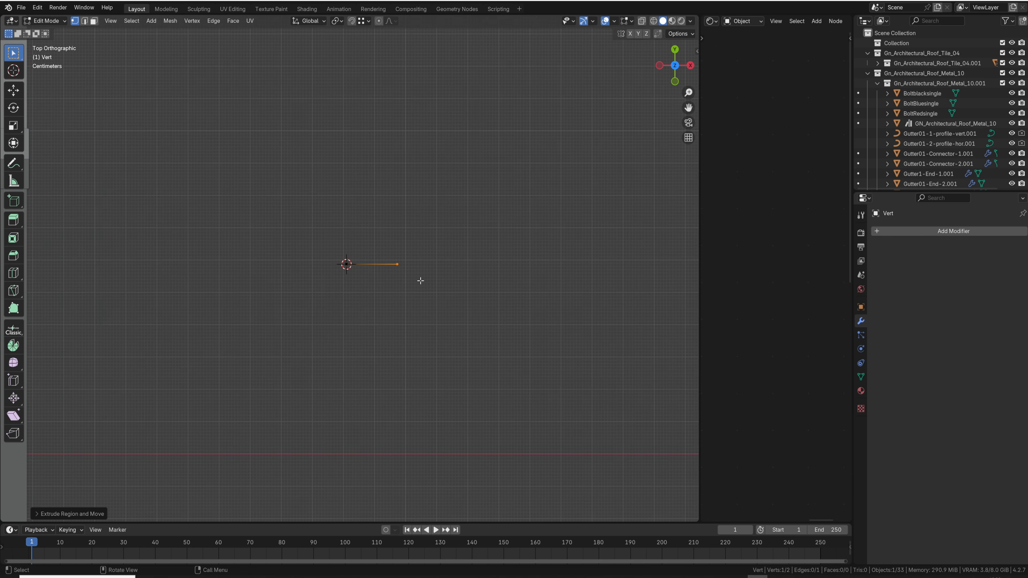
pyautogui.press('e')
pyautogui.press('x')
pyautogui.press('y')
pyautogui.click(420, 257)
pyautogui.press('e')
pyautogui.press('x')
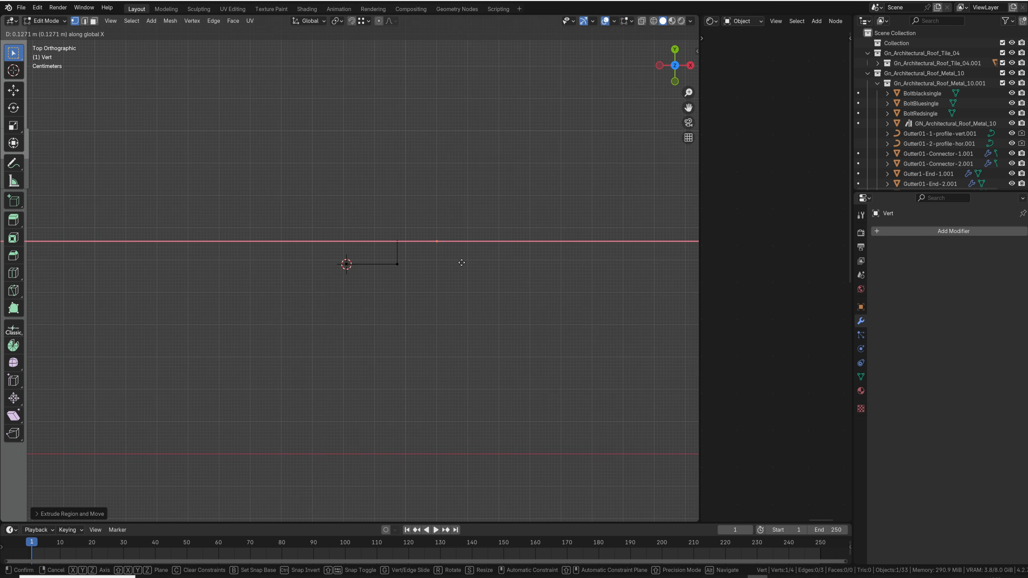
pyautogui.press('y')
pyautogui.click(461, 283)
# - Continue the profile along X and Y with another flat run and a narrower, taller rectangular rib
pyautogui.press('e')
pyautogui.press('x')
pyautogui.press('y')
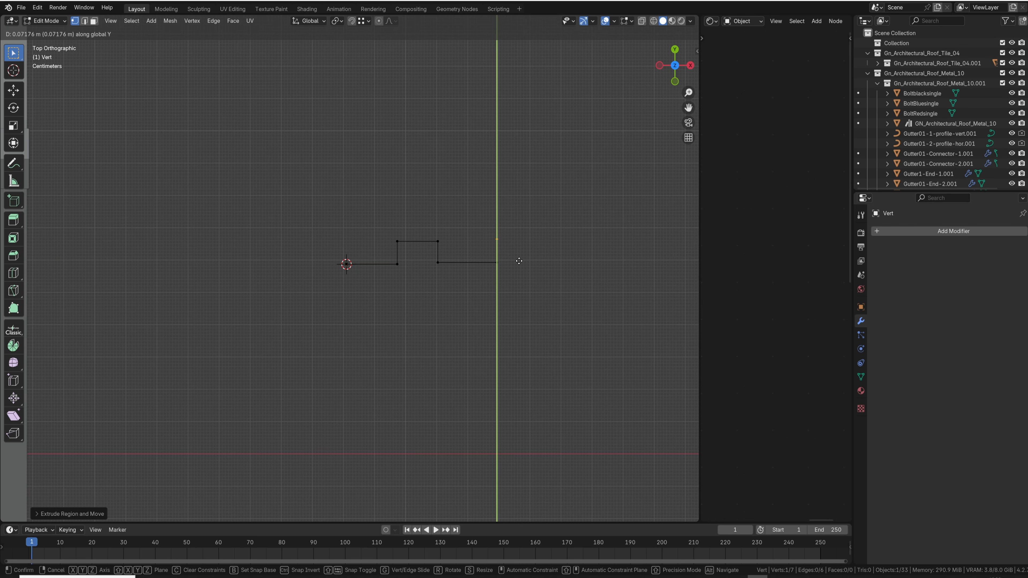
pyautogui.click(519, 243)
pyautogui.press('e')
pyautogui.press('x')
pyautogui.click(544, 246)
pyautogui.press('e')
pyautogui.press('x')
pyautogui.press('y')
pyautogui.click(545, 289)
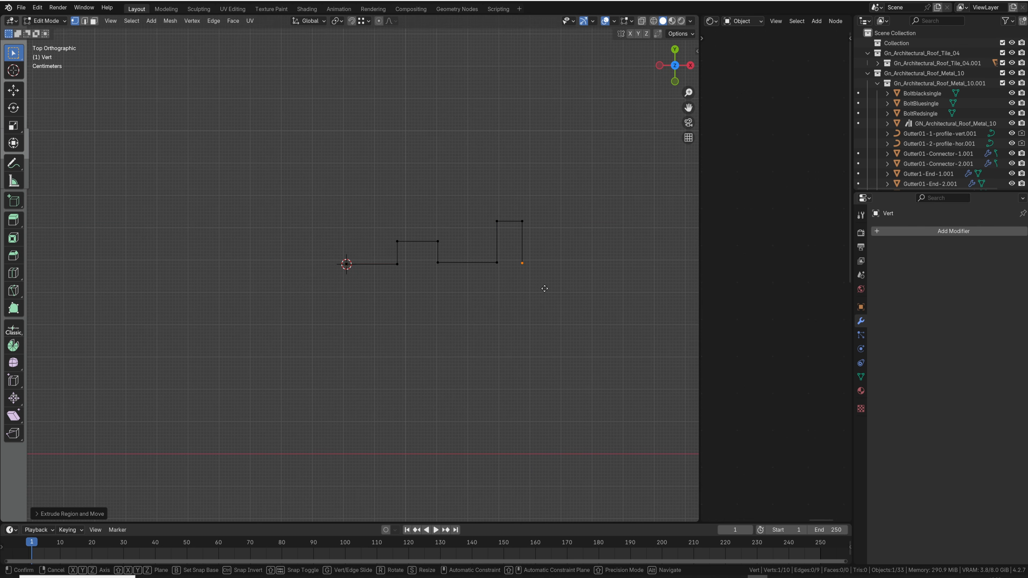
# - Finish the profile with a short flat run along X and several free extrusions forming an irregular zigzag end
pyautogui.press('x')
pyautogui.click(573, 289)
pyautogui.click(585, 282)
pyautogui.press('e')
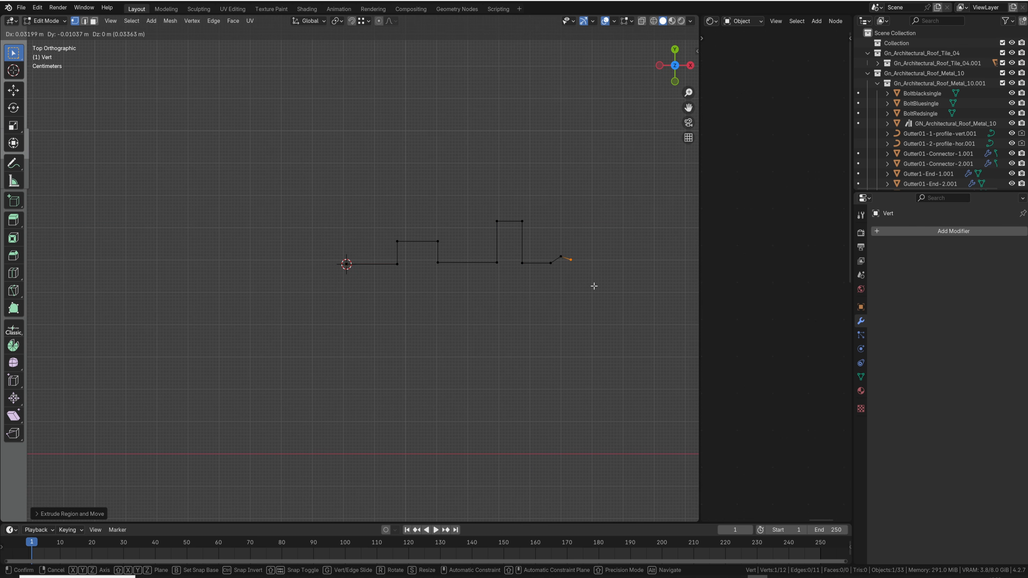
pyautogui.click(595, 287)
pyautogui.press('e')
pyautogui.click(619, 279)
pyautogui.press('e')
pyautogui.click(645, 296)
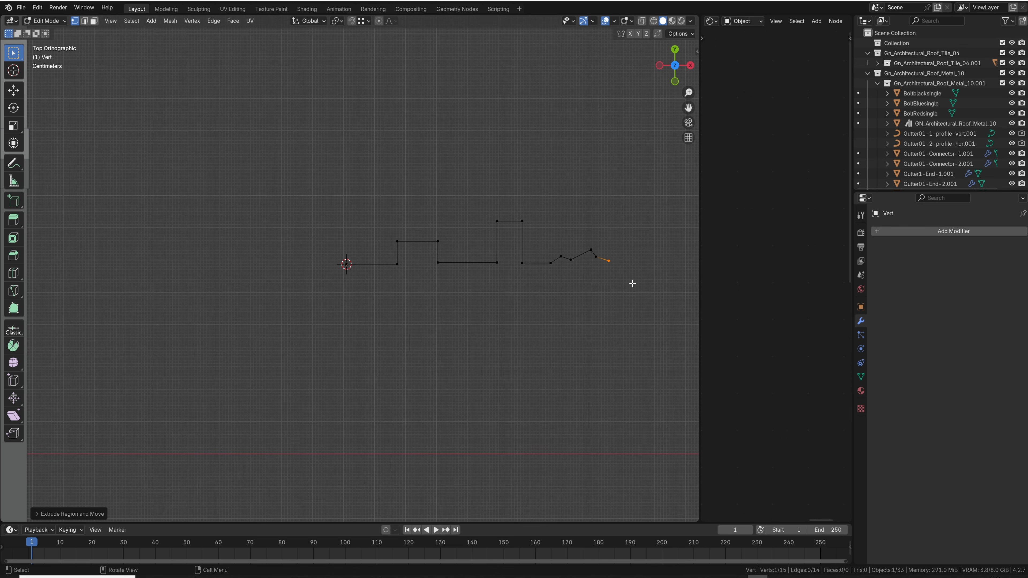
# - Select the whole profile and enable the Screencast Keys display in the viewport
pyautogui.press('a')
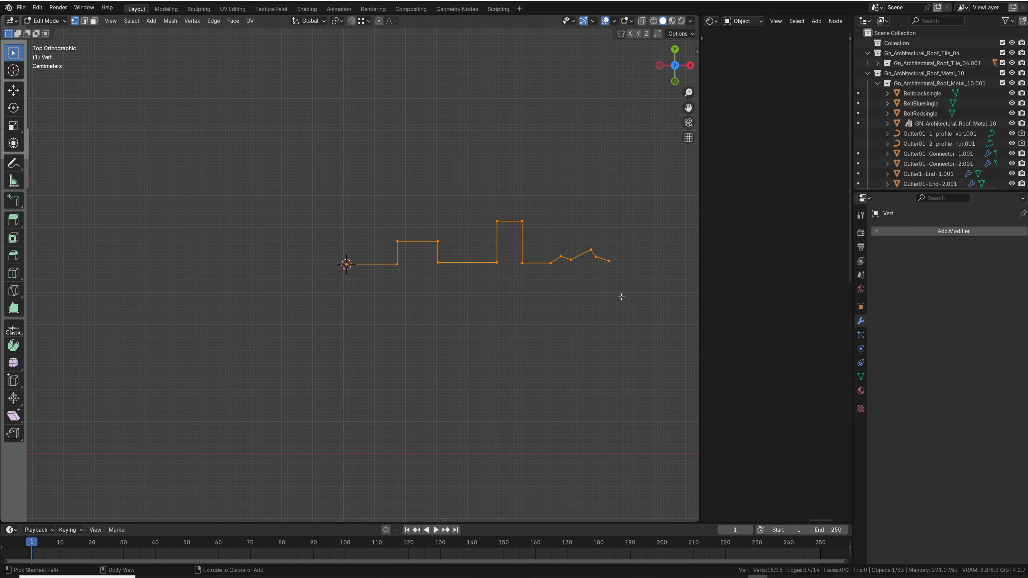
pyautogui.hotkey('ctrl', 'shift', 'b')
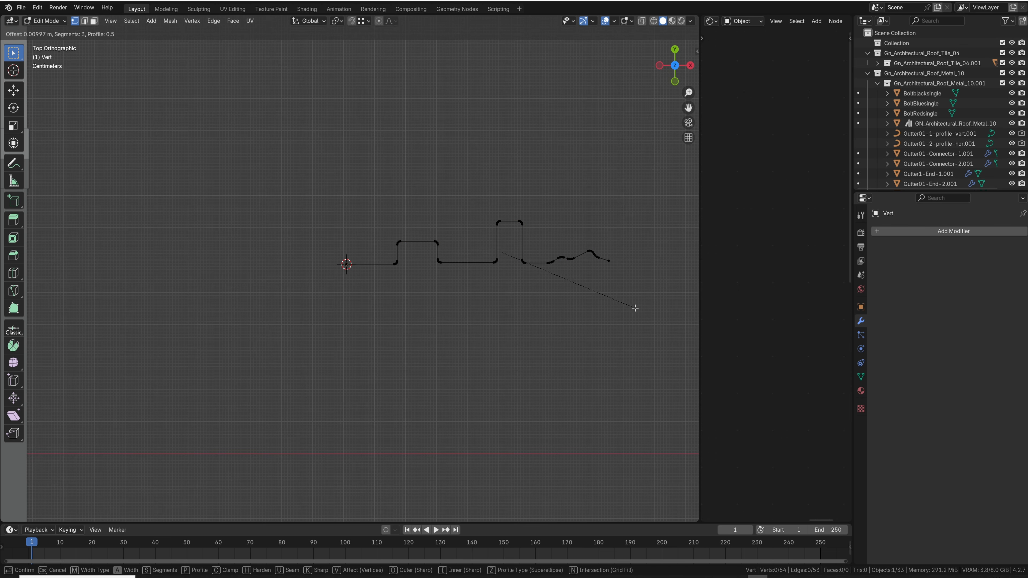
pyautogui.press('Escape')
pyautogui.press('n')
pyautogui.click(539, 48)
pyautogui.click(539, 47)
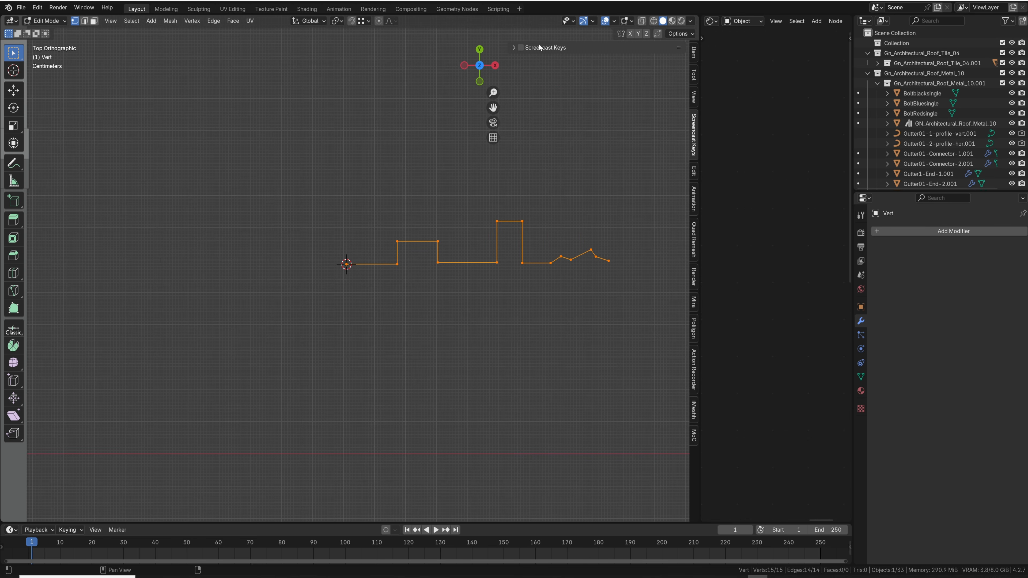
pyautogui.click(521, 47)
pyautogui.keyDown('shift'); pyautogui.moveTo(482, 230); pyautogui.dragTo(413, 221, button='middle'); pyautogui.keyUp('shift')
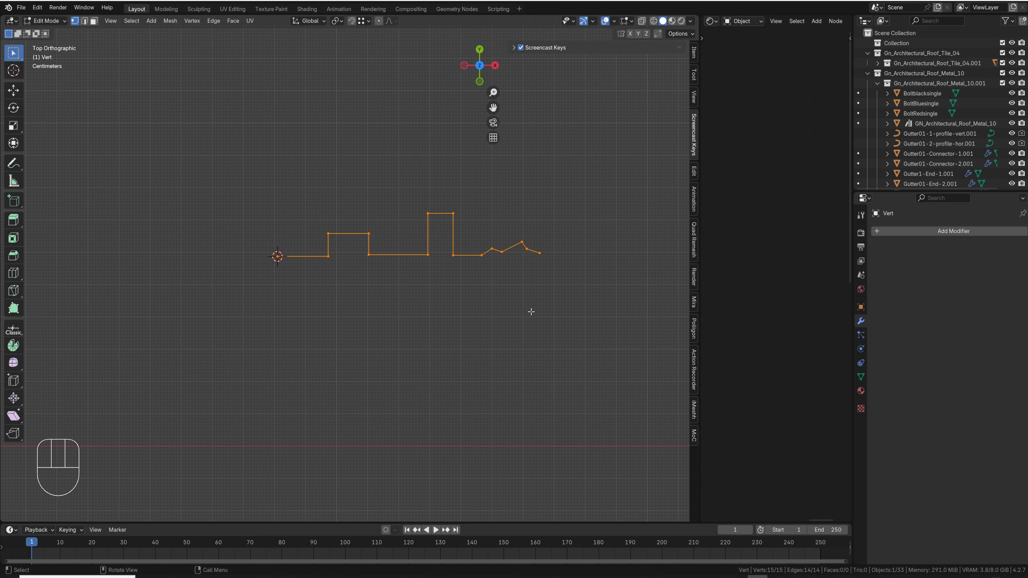
# - Bevel all of the profile's vertices by about 0.009 m to round its corners, and return to Object Mode
pyautogui.hotkey('ctrl', 'shift', 'b')
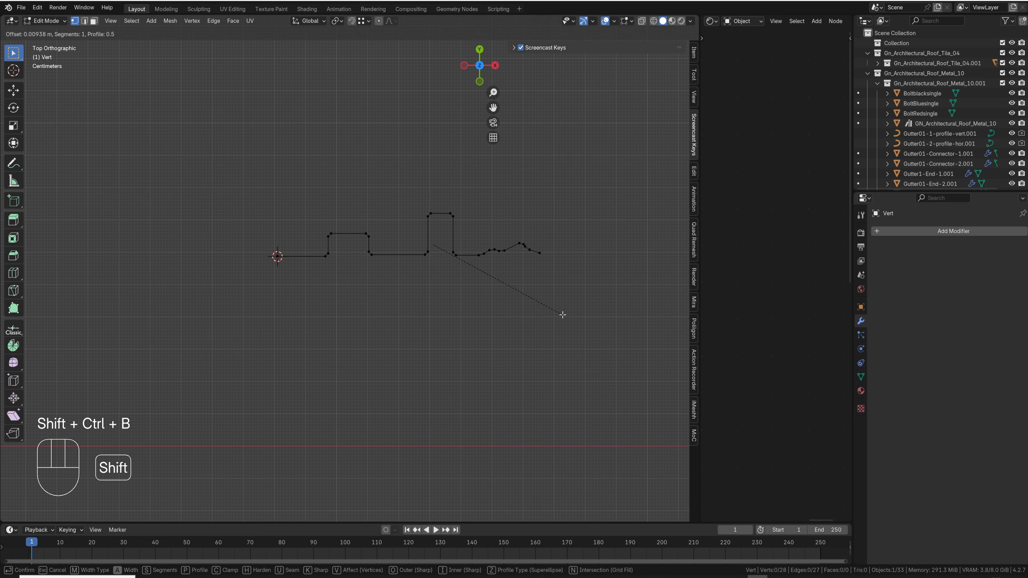
pyautogui.click(561, 313)
pyautogui.press('Tab')
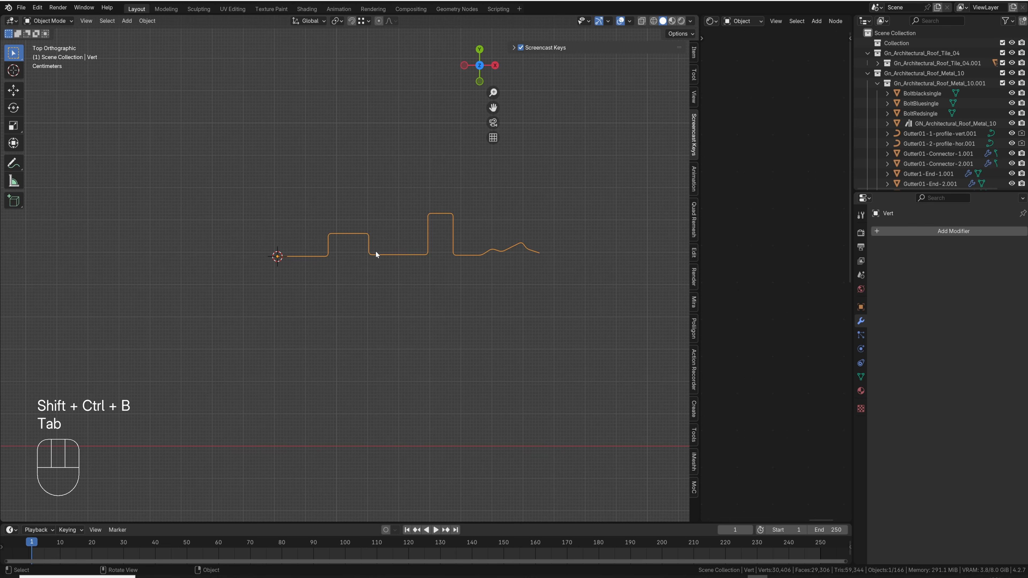
pyautogui.press('Tab')
pyautogui.press('Tab')
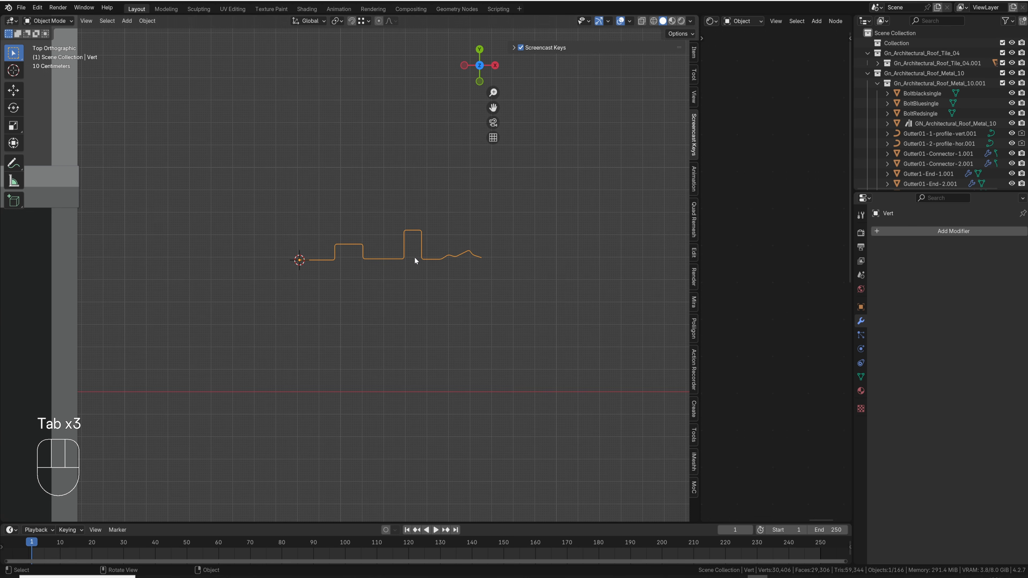
# - Move the profile object into a new collection named "sTRANGE Profile"
pyautogui.press('m')
pyautogui.click(418, 256)
pyautogui.write('s')
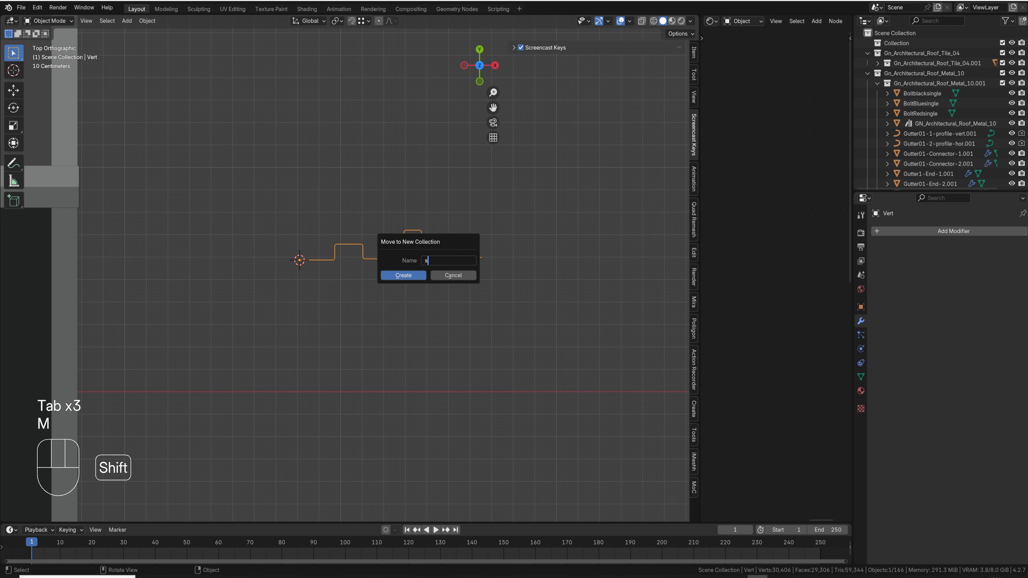
pyautogui.write('TRANGE Profile')
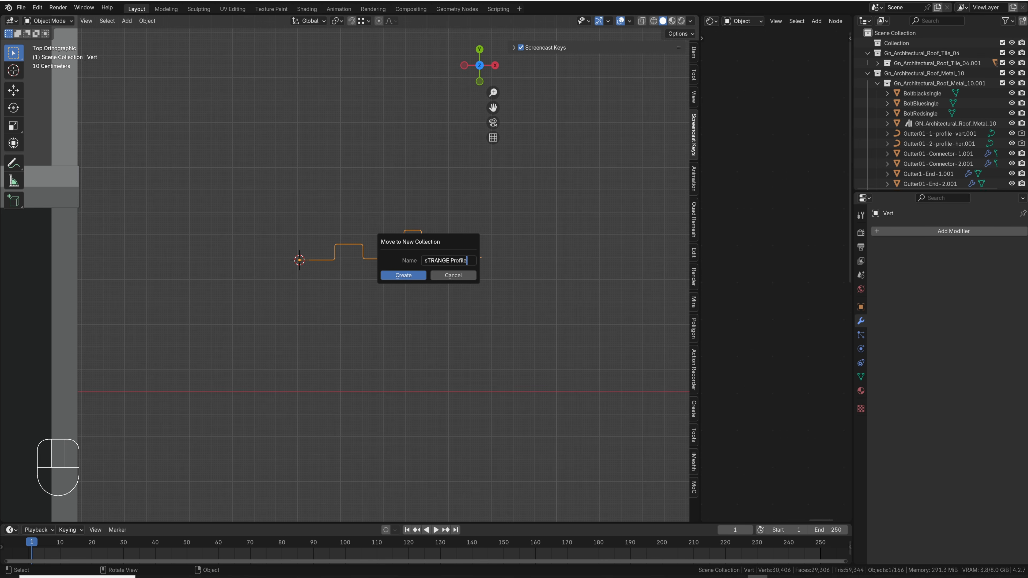
pyautogui.click(415, 274)
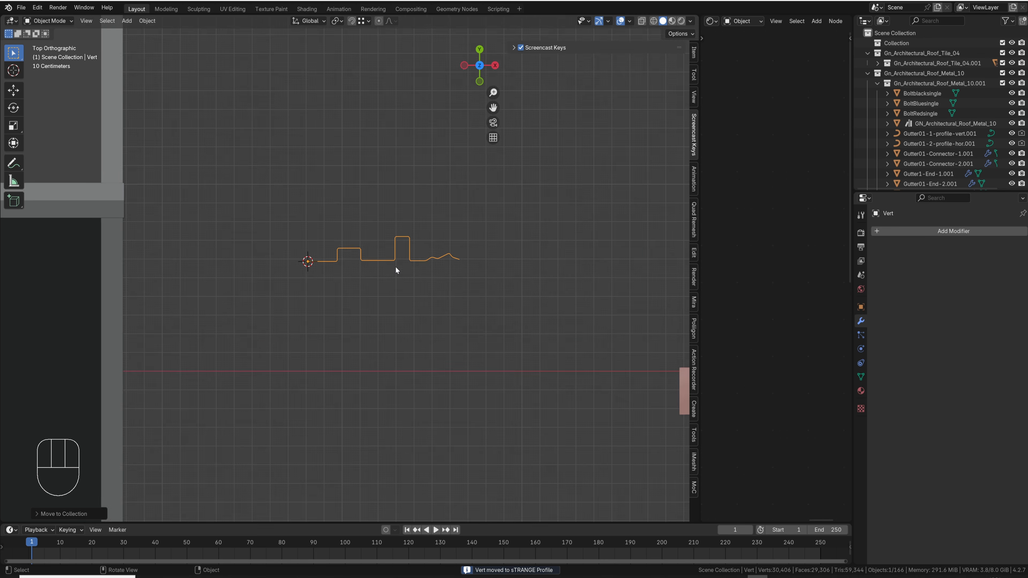
# - Collapse the Gn_Architectural_Roof_Metal_10 collection in the outliner to locate the selected profile's new collection
pyautogui.moveTo(395, 266); pyautogui.dragTo(391, 360, button='middle')
pyautogui.scroll(-7, 435, 231)
pyautogui.scroll(4, 392, 360)
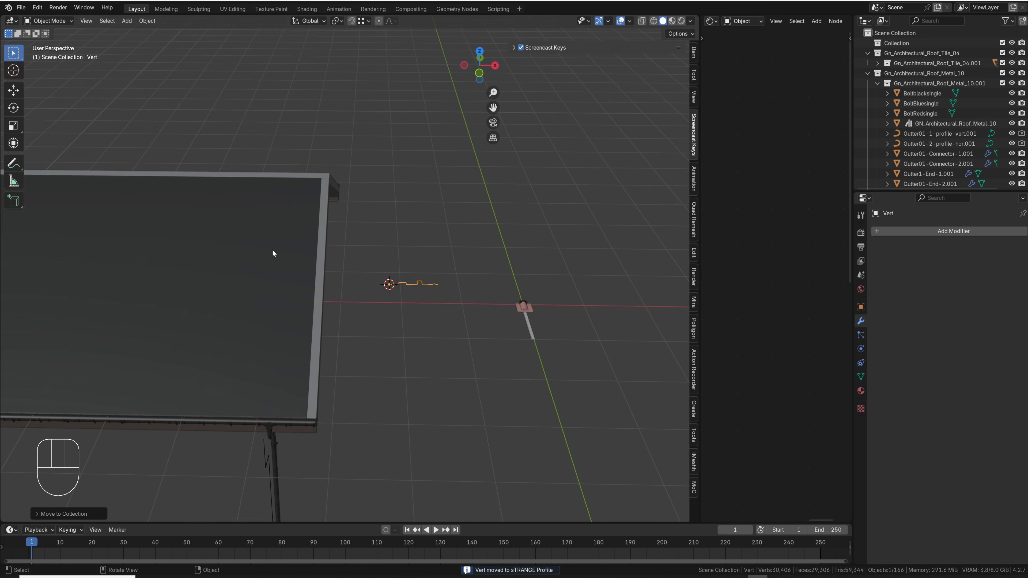
pyautogui.click(272, 249)
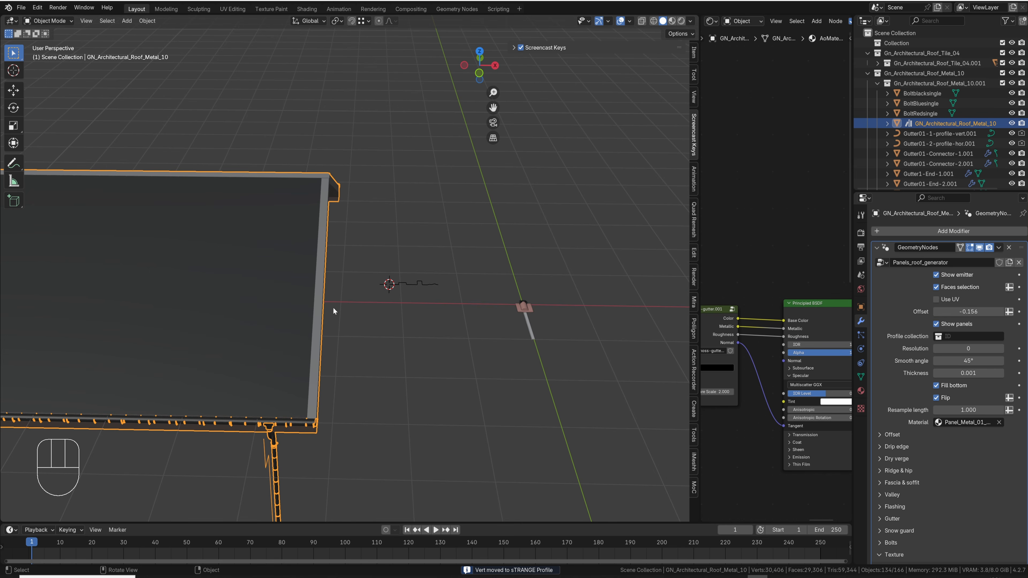
pyautogui.click(403, 283)
pyautogui.click(867, 73)
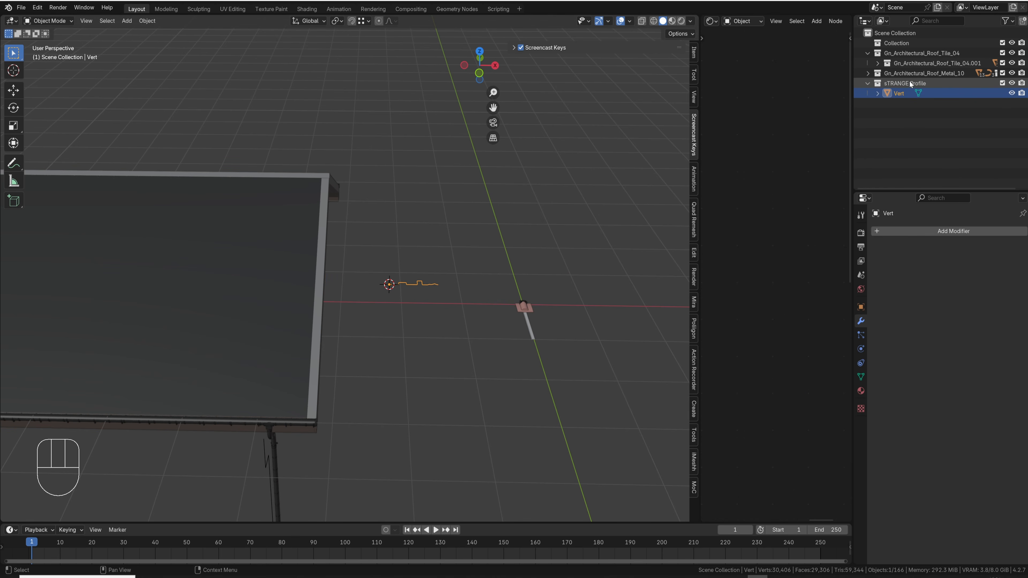
# - Assign the sTRANGE Profile collection as the custom roof's Profile collection and inspect the roof from a lower angle
pyautogui.click(269, 220)
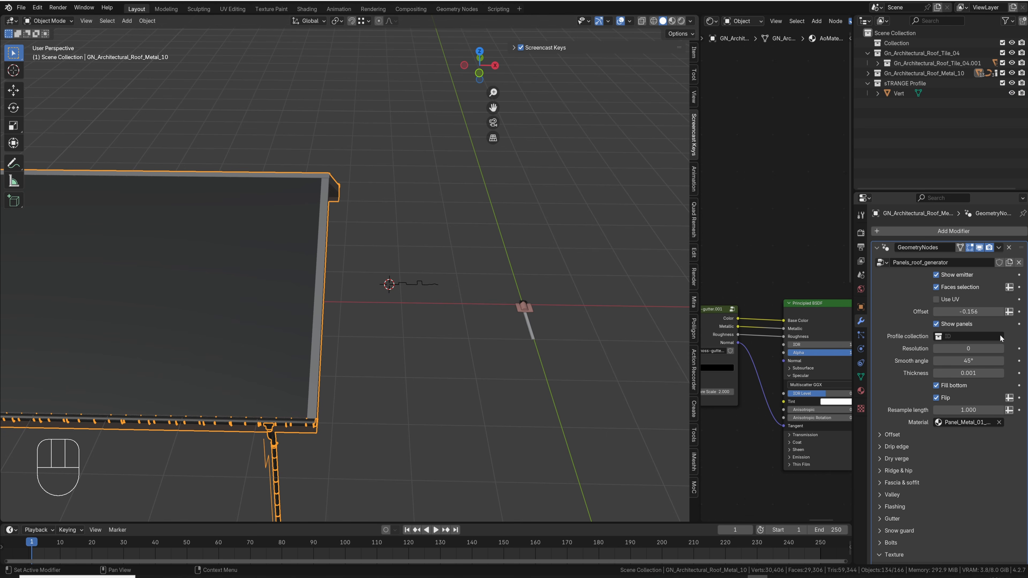
pyautogui.click(944, 338)
pyautogui.write('stran')
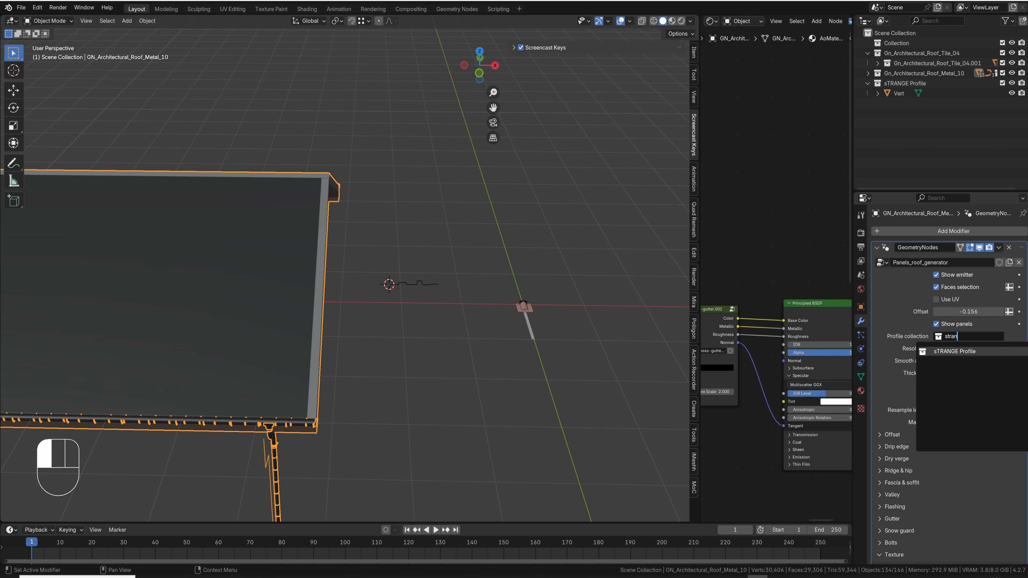
pyautogui.press('Return')
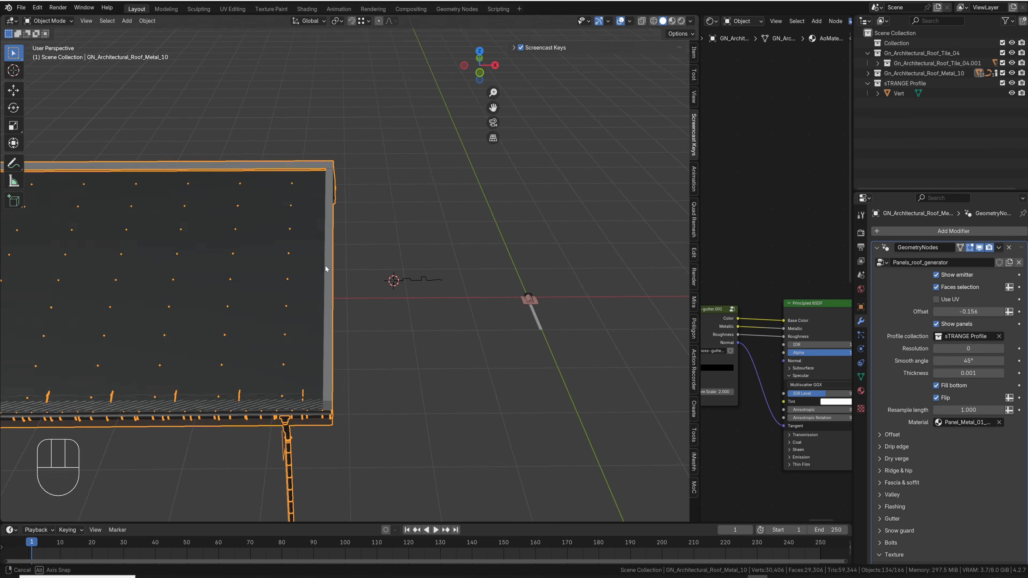
pyautogui.moveTo(324, 265); pyautogui.dragTo(344, 238, button='middle')
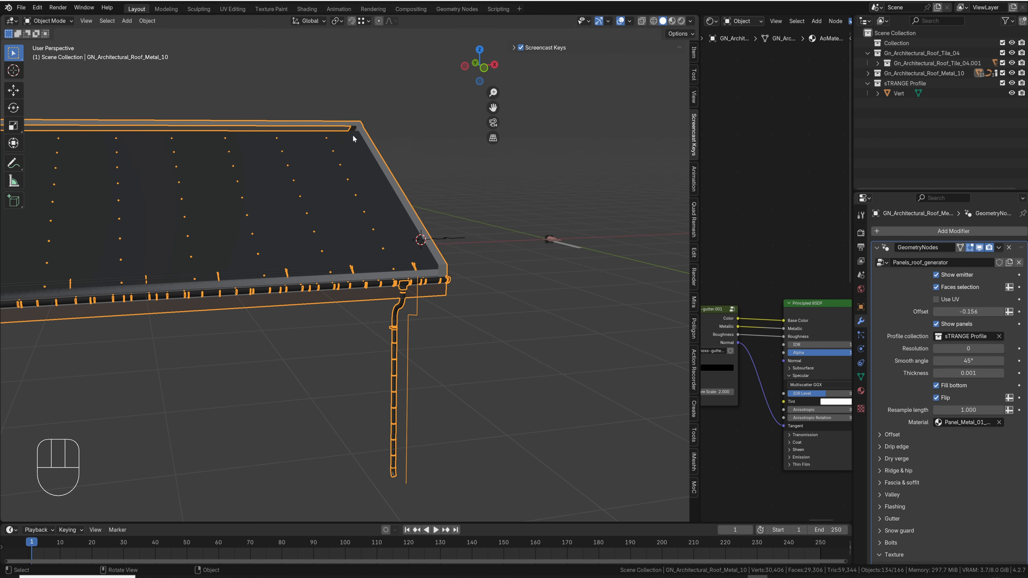
# - Convert the custom roof's panel profile object from a mesh to a curve and view the resulting roof panels
pyautogui.moveTo(352, 134); pyautogui.dragTo(327, 205, button='middle')
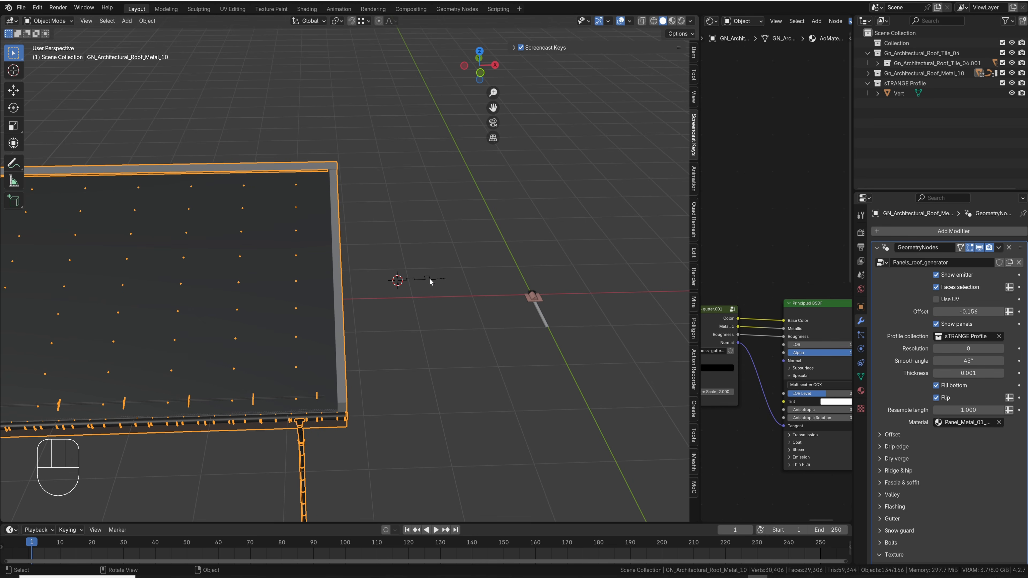
pyautogui.click(429, 278)
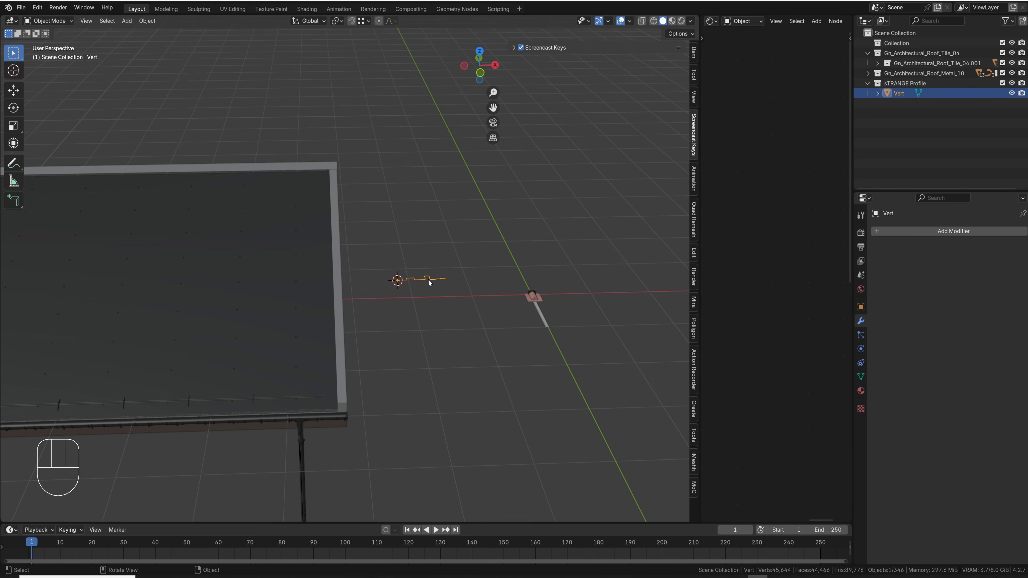
pyautogui.rightClick(426, 282)
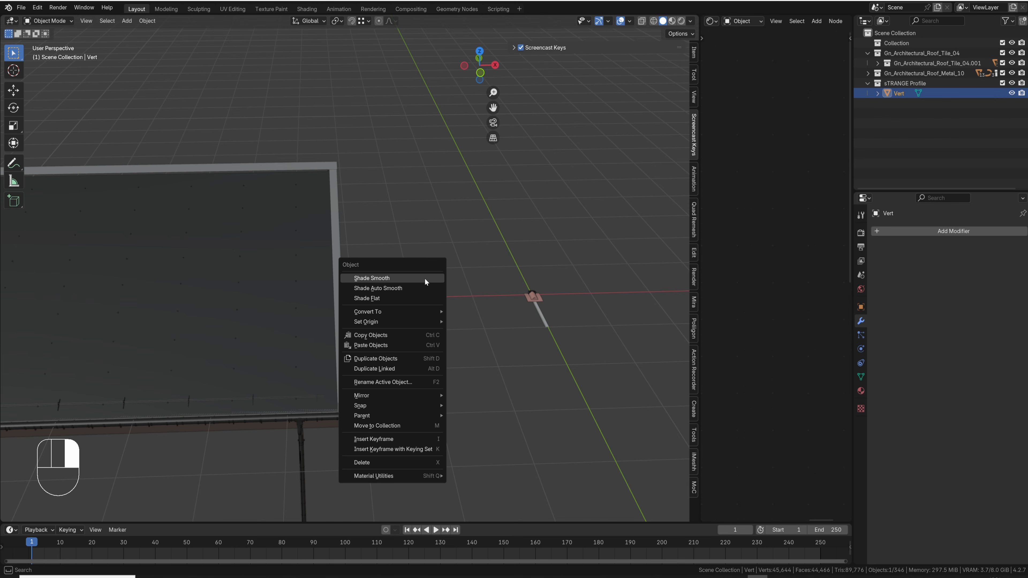
pyautogui.moveTo(433, 312)
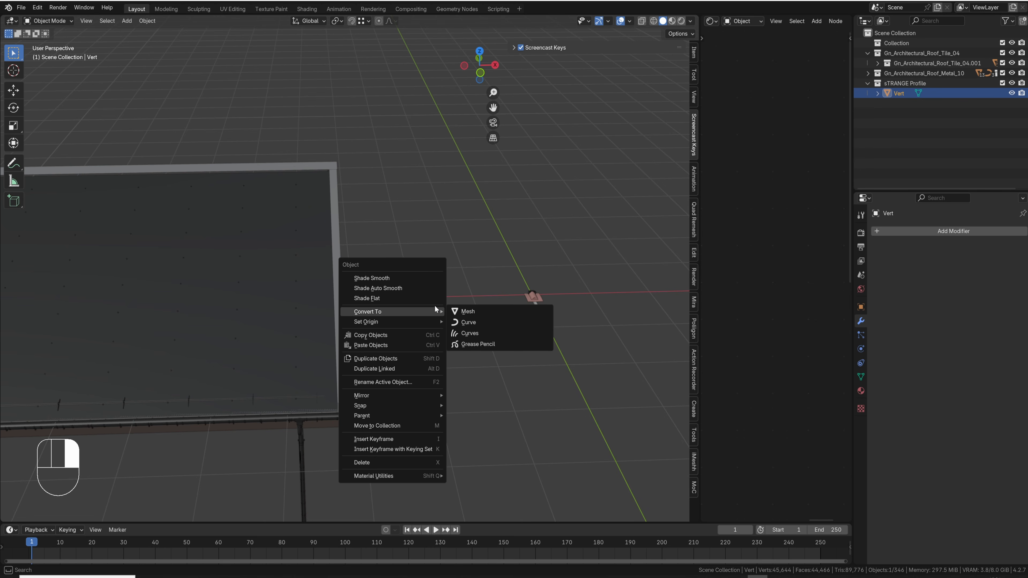
pyautogui.click(469, 323)
pyautogui.moveTo(332, 315); pyautogui.dragTo(493, 283, button='middle')
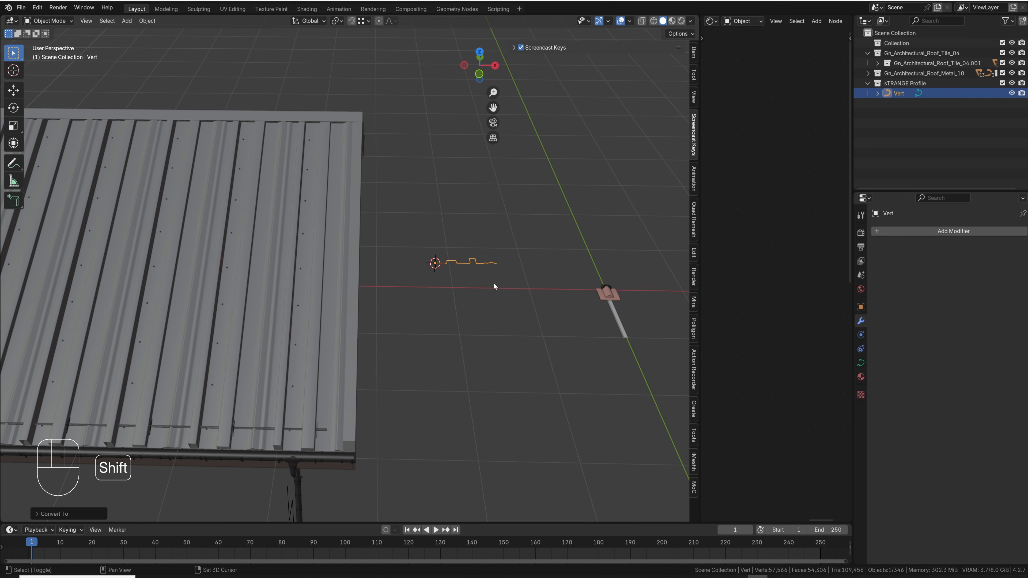
# - Duplicate the profile curve about 0.37 m along the negative Y axis
pyautogui.hotkey('shift', 'd')
pyautogui.press('y')
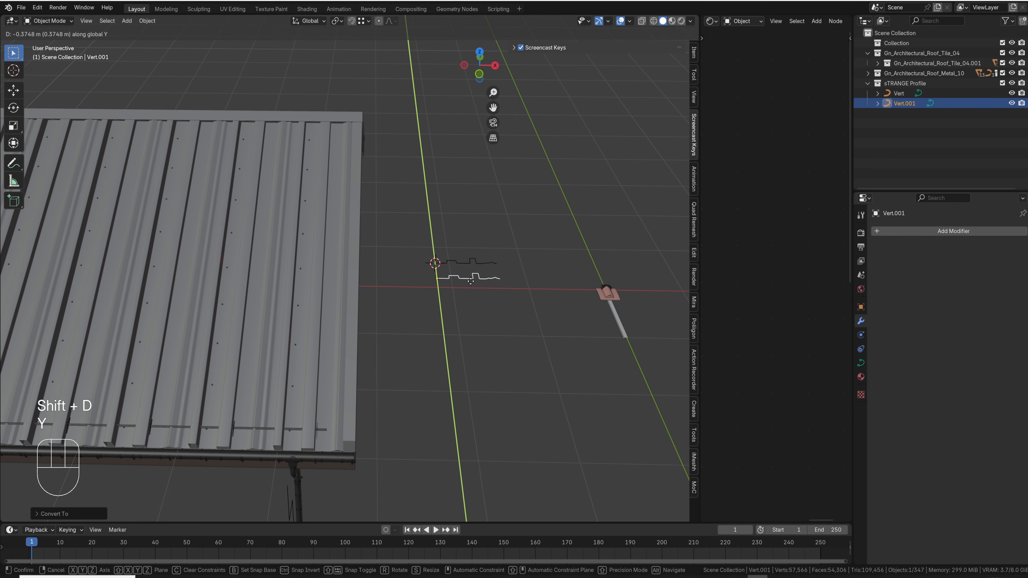
pyautogui.click(470, 281)
# - Delete the vertices between the duplicate curve's two ends to leave a straight flat profile, and return to Object Mode
pyautogui.press('Tab')
pyautogui.press('z')
pyautogui.click(390, 280)
pyautogui.moveTo(444, 268); pyautogui.dragTo(492, 285)
pyautogui.press('x')
pyautogui.click(493, 283)
pyautogui.press('z')
pyautogui.click(529, 280)
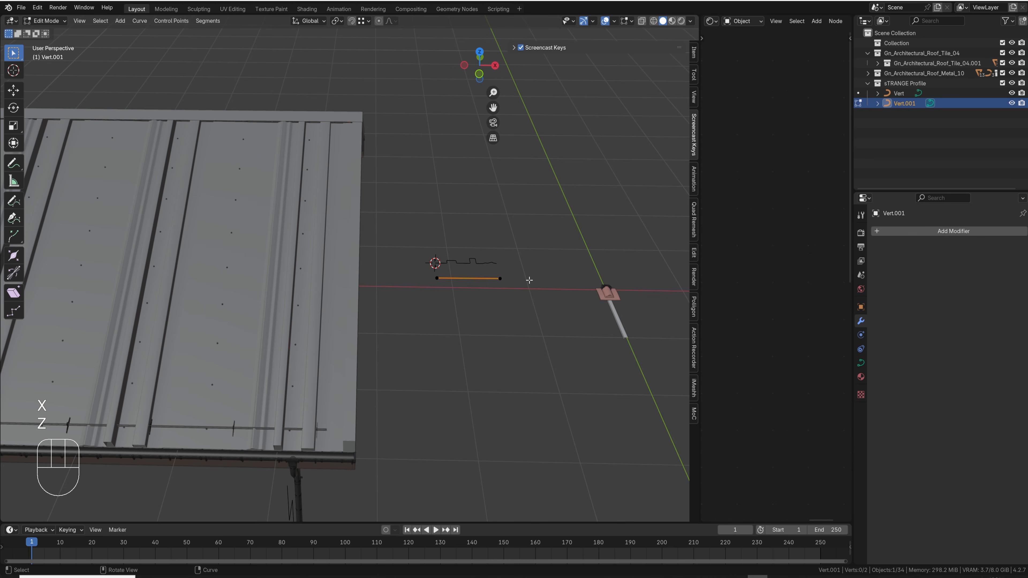
pyautogui.press('Tab')
# - Duplicate the original profile curve along Y again, placing the copy on the side opposite the flat profile
pyautogui.scroll(-1, 456, 269)
pyautogui.click(455, 263)
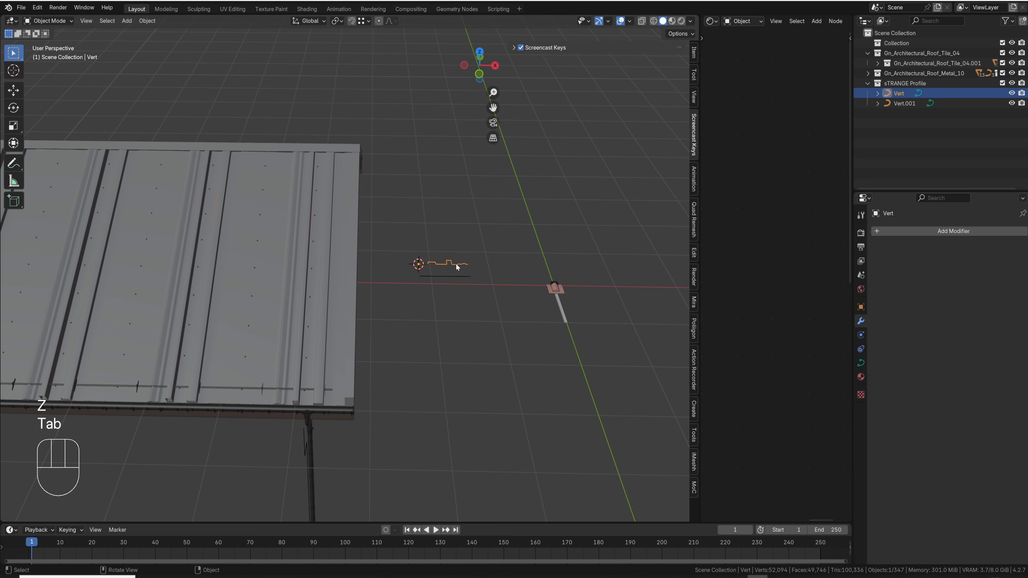
pyautogui.hotkey('shift', 'd')
pyautogui.press('y')
pyautogui.click(454, 252)
pyautogui.keyDown('shift'); pyautogui.moveTo(320, 255); pyautogui.dragTo(384, 249, button='middle'); pyautogui.keyUp('shift')
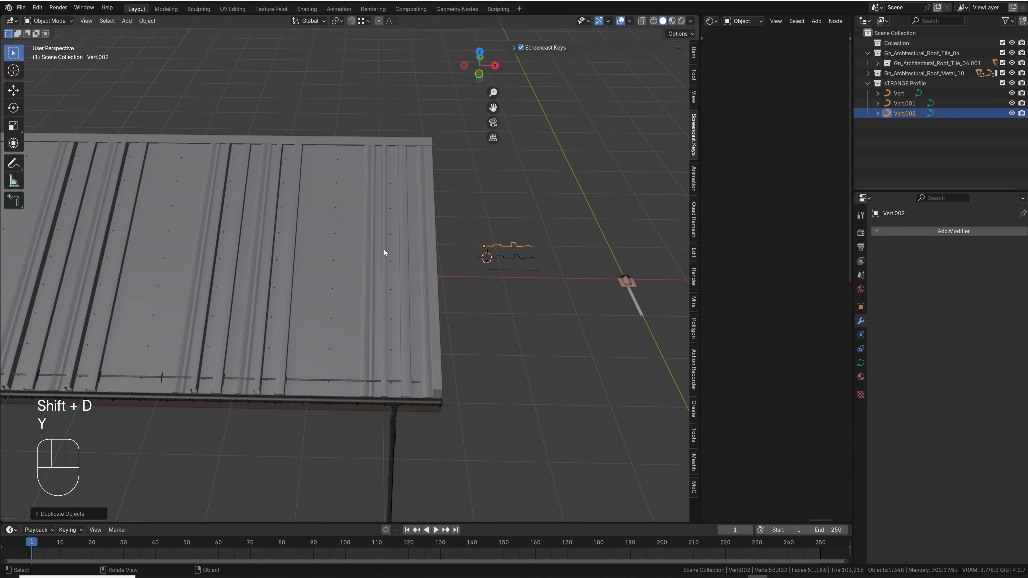
# - Delete the vertices at the start of the second duplicate, removing its wider raised section
pyautogui.press('Tab')
pyautogui.keyDown('shift'); pyautogui.moveTo(514, 257); pyautogui.dragTo(446, 315, button='middle'); pyautogui.keyUp('shift')
pyautogui.scroll(5, 445, 315)
pyautogui.keyDown('shift'); pyautogui.moveTo(534, 351); pyautogui.dragTo(464, 340, button='middle'); pyautogui.keyUp('shift')
pyautogui.moveTo(464, 340); pyautogui.dragTo(421, 306)
pyautogui.press('x')
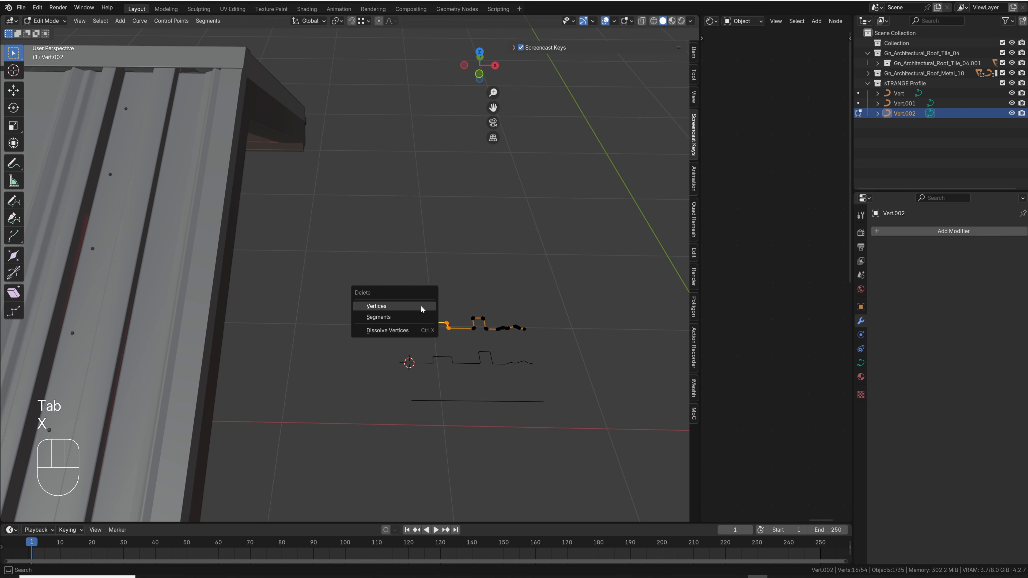
pyautogui.click(421, 306)
# - Delete more vertices so the second duplicate keeps one raised rib, slide the selection along X, and return to Object Mode
pyautogui.moveTo(491, 314); pyautogui.dragTo(442, 282)
pyautogui.press('x')
pyautogui.click(523, 343)
pyautogui.press('g')
pyautogui.press('x')
pyautogui.click(489, 289)
pyautogui.scroll(-4, 396, 287)
pyautogui.scroll(-3, 396, 287)
pyautogui.press('Tab')
# - Examine how the roof panels combine the three profile curves, checking the roof's modifier settings against the profile collection
pyautogui.keyDown('shift'); pyautogui.moveTo(379, 286); pyautogui.dragTo(472, 259, button='middle'); pyautogui.keyUp('shift')
pyautogui.moveTo(425, 296); pyautogui.dragTo(415, 171, button='middle')
pyautogui.scroll(2, 413, 269)
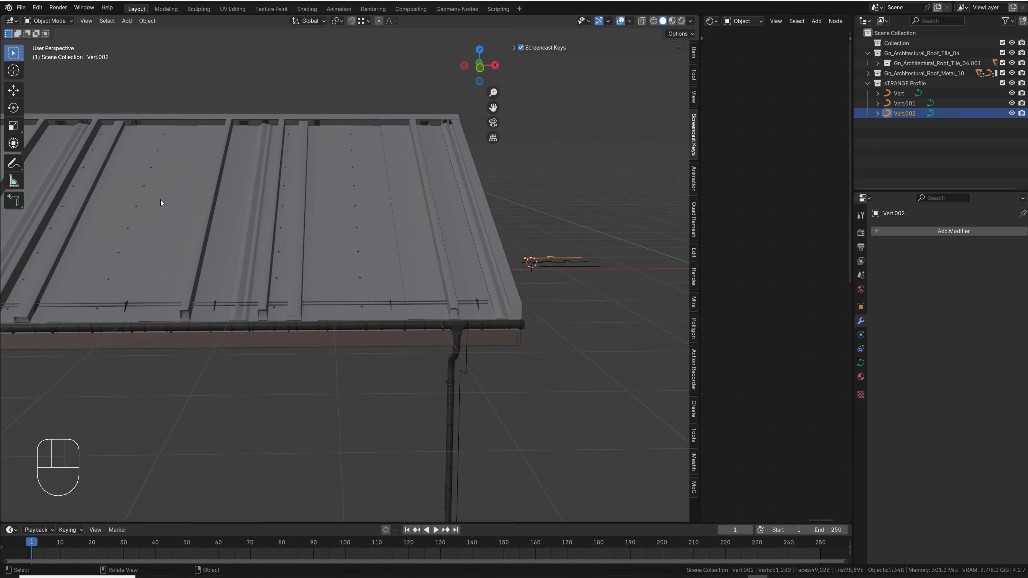
pyautogui.moveTo(608, 246); pyautogui.dragTo(565, 288, button='middle')
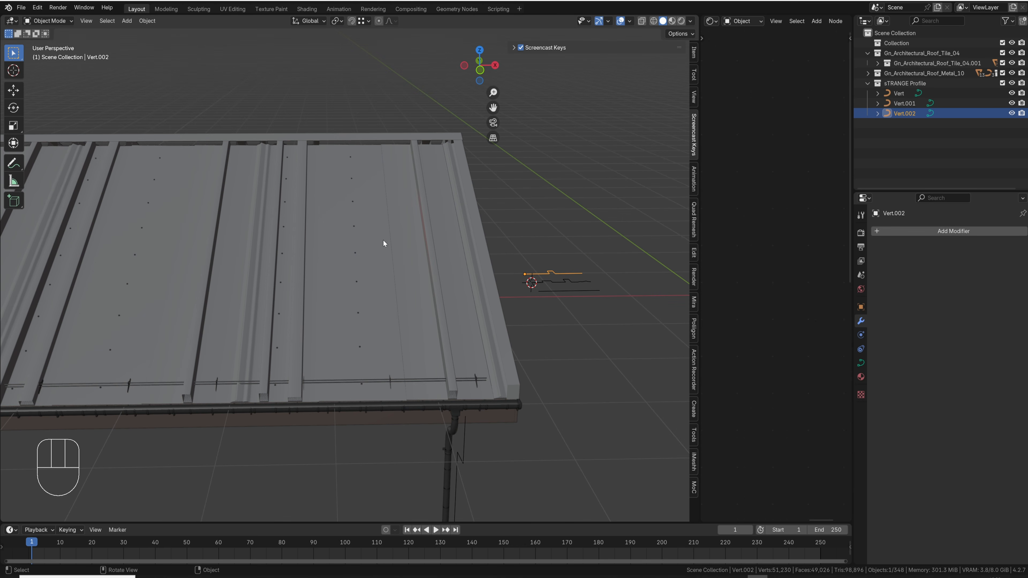
pyautogui.keyDown('shift'); pyautogui.moveTo(384, 240); pyautogui.dragTo(538, 340, button='middle'); pyautogui.keyUp('shift')
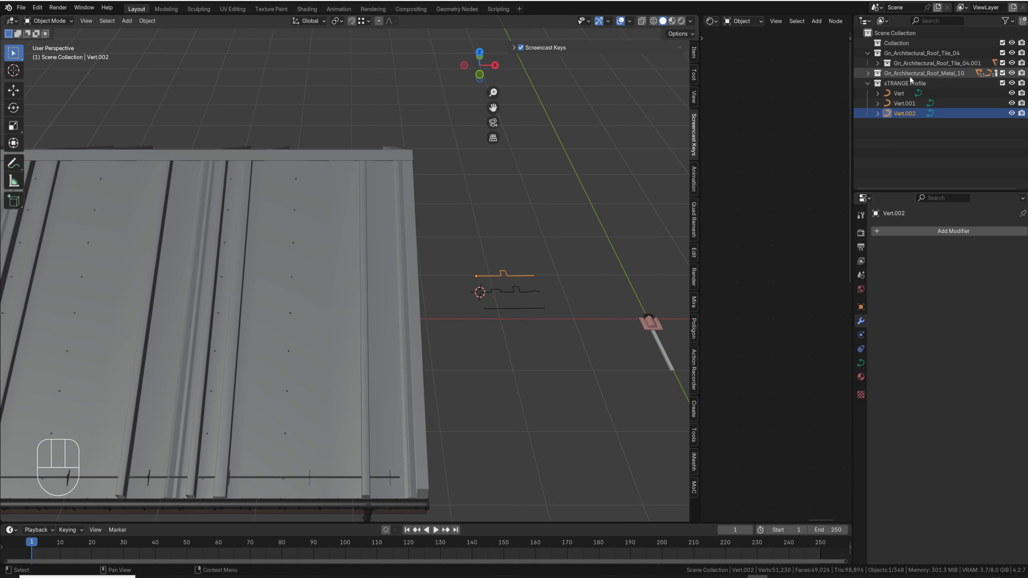
pyautogui.click(906, 93)
pyautogui.click(360, 273)
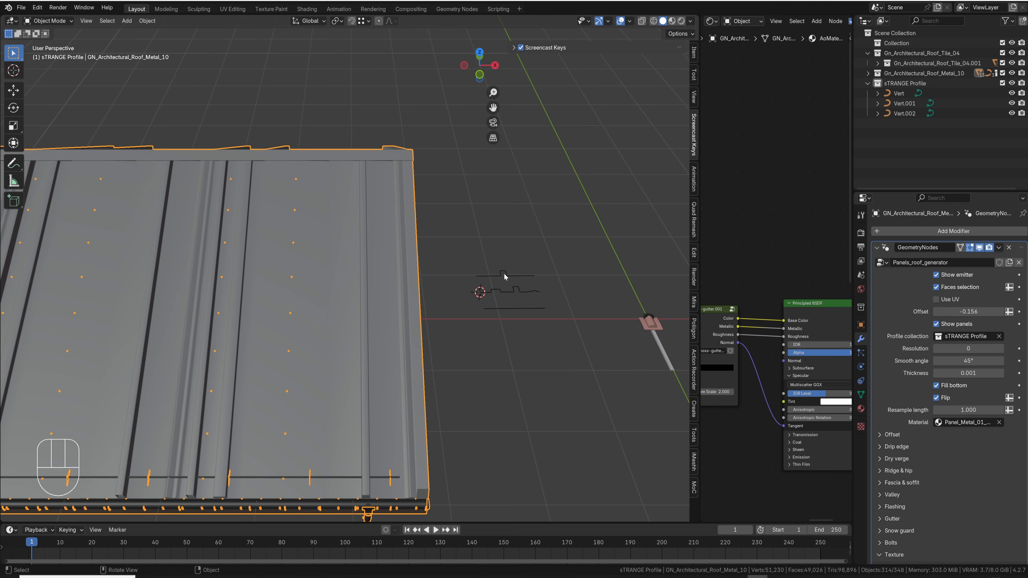
pyautogui.click(511, 292)
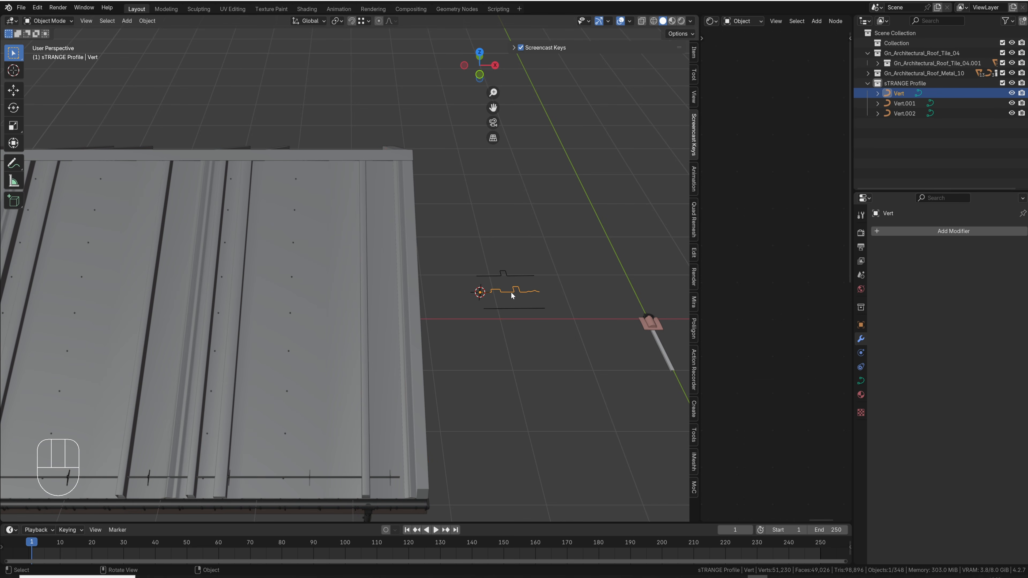
pyautogui.moveTo(465, 312); pyautogui.dragTo(483, 284, button='middle')
# - Undo all of the custom profile work until the roof uses the PanelProfile-5 collection
pyautogui.hotkey('ctrl', 'z')
pyautogui.hotkey('ctrl', 'z')
pyautogui.hotkey('ctrl', 'z')
pyautogui.hotkey('ctrl', 'z')
pyautogui.hotkey('ctrl', 'z')
pyautogui.hotkey('ctrl', 'z')
pyautogui.hotkey('ctrl', 'z')
pyautogui.hotkey('ctrl', 'z')
pyautogui.hotkey('ctrl', 'z')
pyautogui.hotkey('ctrl', 'z')
pyautogui.hotkey('ctrl', 'z')
pyautogui.hotkey('ctrl', 'z')
pyautogui.hotkey('ctrl', 'z')
pyautogui.hotkey('ctrl', 'z')
pyautogui.hotkey('ctrl', 'z')
pyautogui.hotkey('ctrl', 'z')
pyautogui.hotkey('ctrl', 'z')
pyautogui.hotkey('ctrl', 'z')
pyautogui.hotkey('ctrl', 'z')
pyautogui.hotkey('ctrl', 'z')
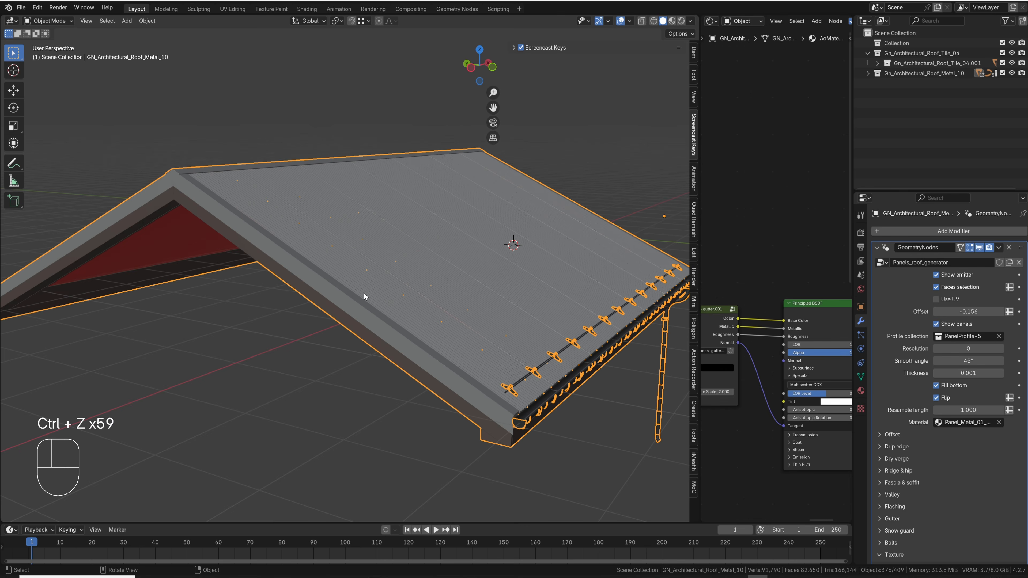
# - Fill the open gable end of the roof's base mesh with a face between its two sloping edges
pyautogui.keyDown('shift'); pyautogui.moveTo(307, 274); pyautogui.dragTo(365, 273, button='middle'); pyautogui.keyUp('shift')
pyautogui.press('Tab')
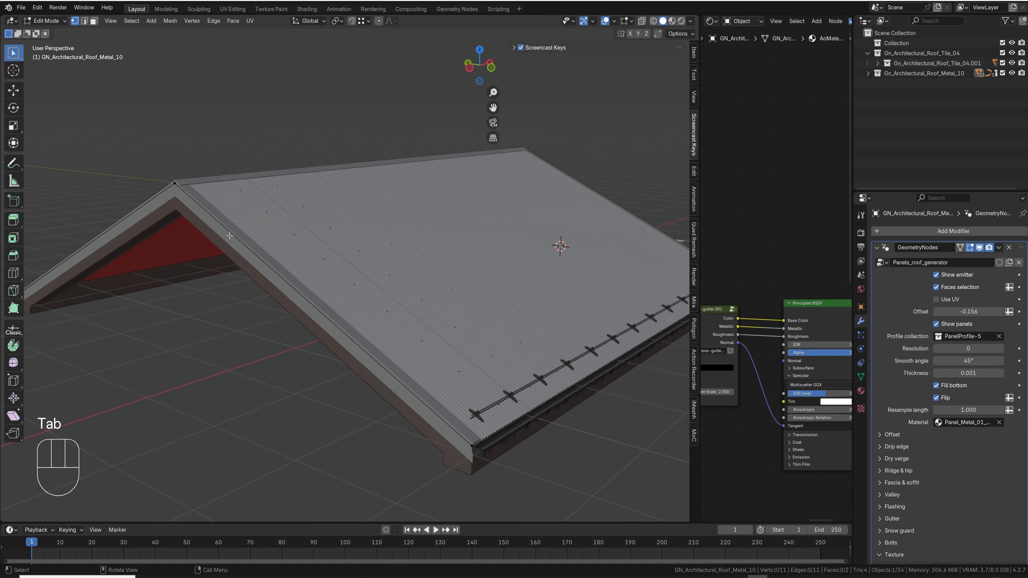
pyautogui.press('2')
pyautogui.click(219, 227)
pyautogui.keyDown('shift'); pyautogui.click(152, 208); pyautogui.keyUp('shift')
pyautogui.press('f')
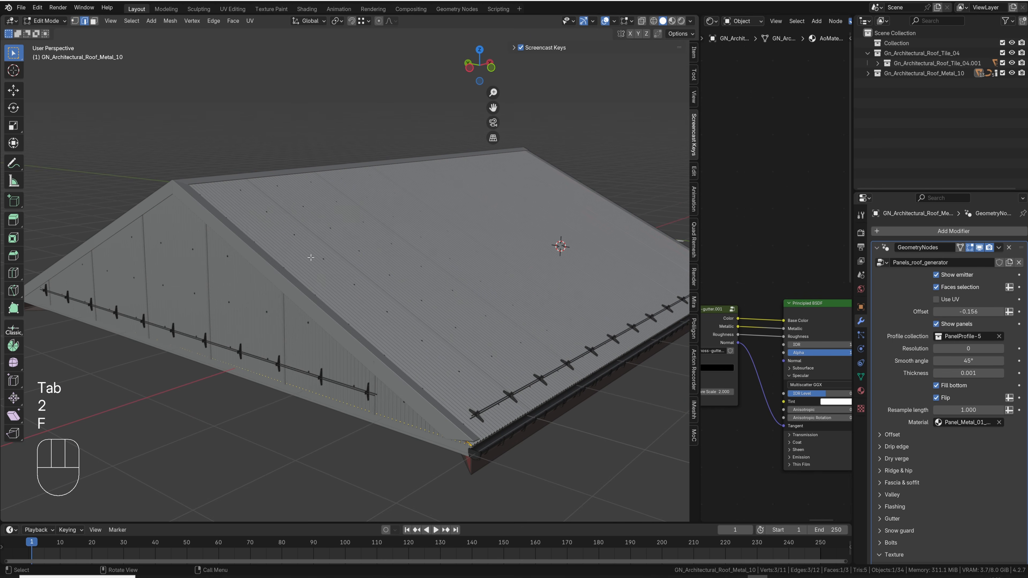
pyautogui.press('Tab')
pyautogui.moveTo(304, 287); pyautogui.dragTo(260, 166, button='middle')
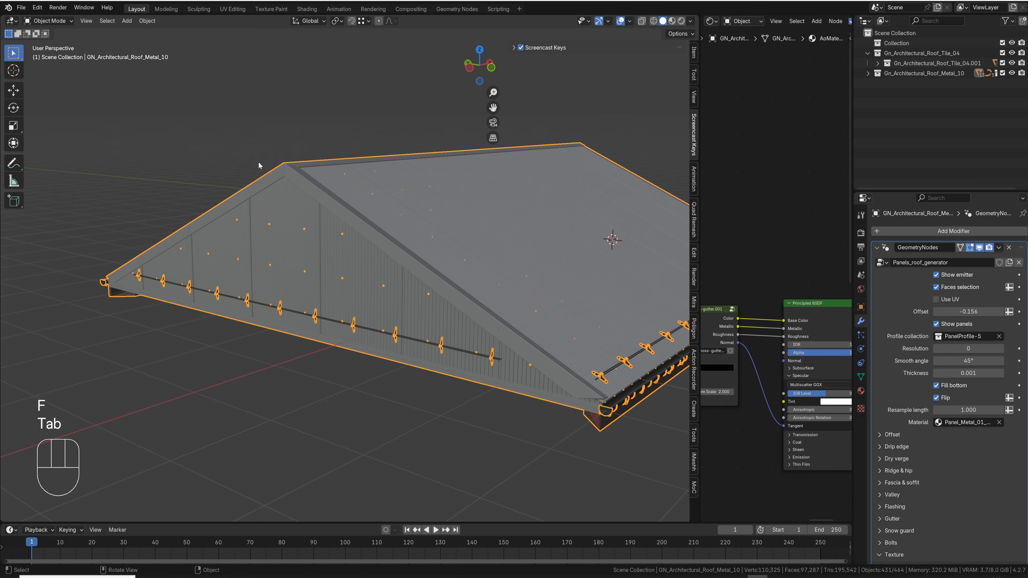
# - Set the panel Resolution of the roof generator to 1 and inspect the roof from several angles
pyautogui.click(237, 44)
pyautogui.moveTo(344, 264); pyautogui.dragTo(246, 309, button='middle')
pyautogui.scroll(-2, 279, 296)
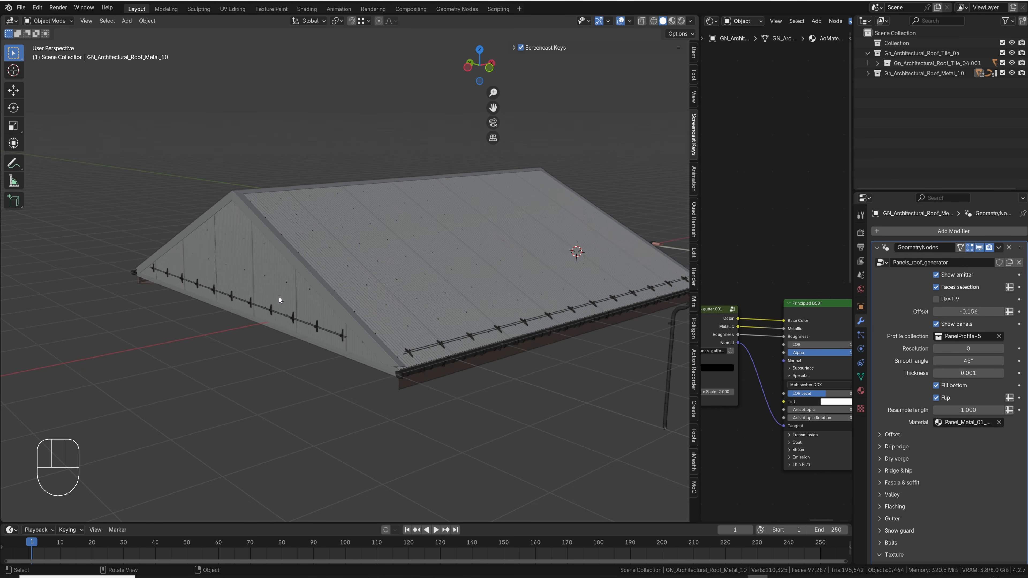
pyautogui.moveTo(275, 287); pyautogui.dragTo(385, 296, button='middle')
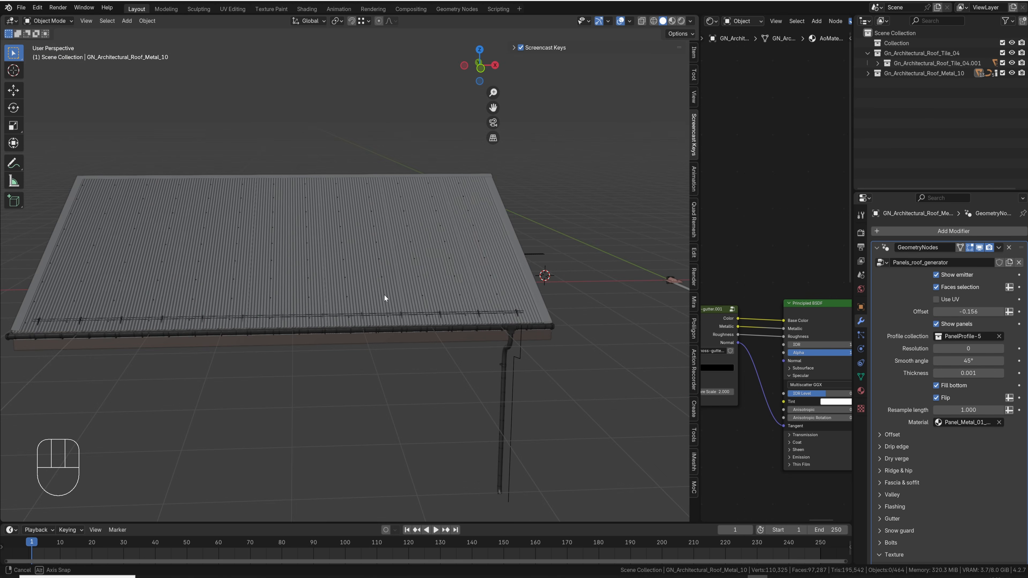
pyautogui.moveTo(477, 281); pyautogui.dragTo(684, 308, button='middle')
pyautogui.moveTo(969, 348); pyautogui.dragTo(974, 348)
pyautogui.moveTo(522, 227); pyautogui.dragTo(462, 219, button='middle')
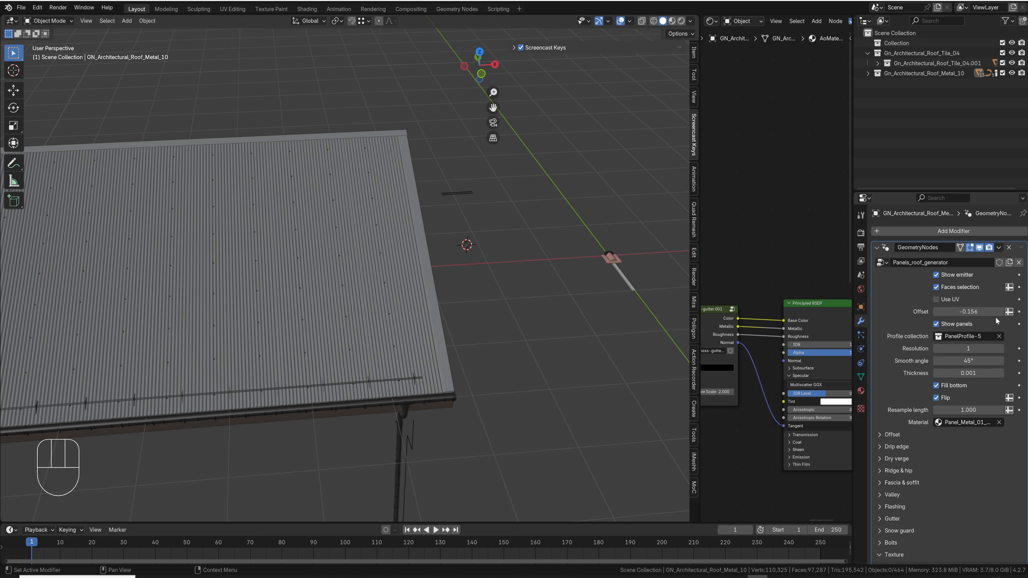
pyautogui.scroll(-1, 429, 263)
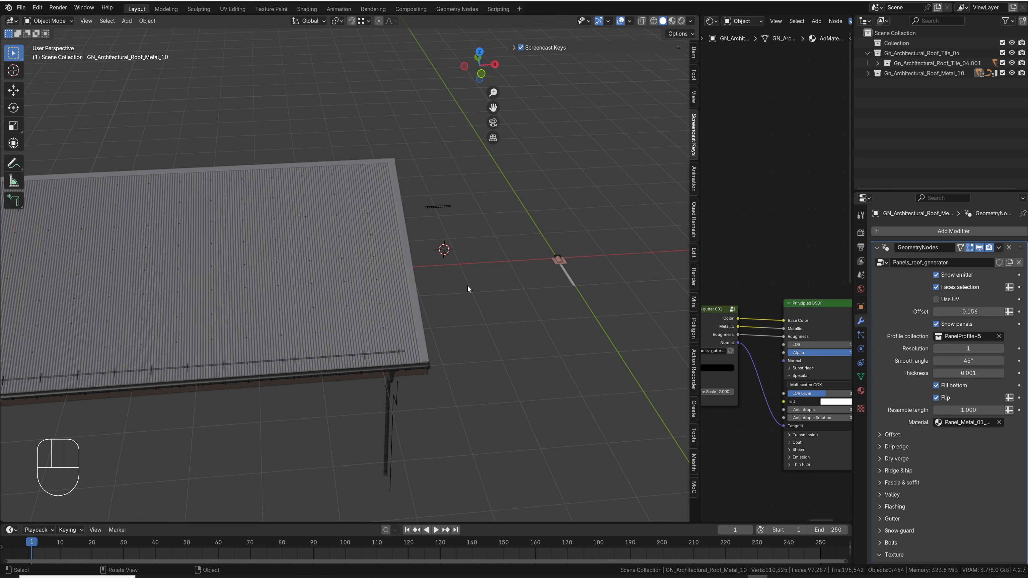
pyautogui.moveTo(467, 284); pyautogui.dragTo(512, 293, button='middle')
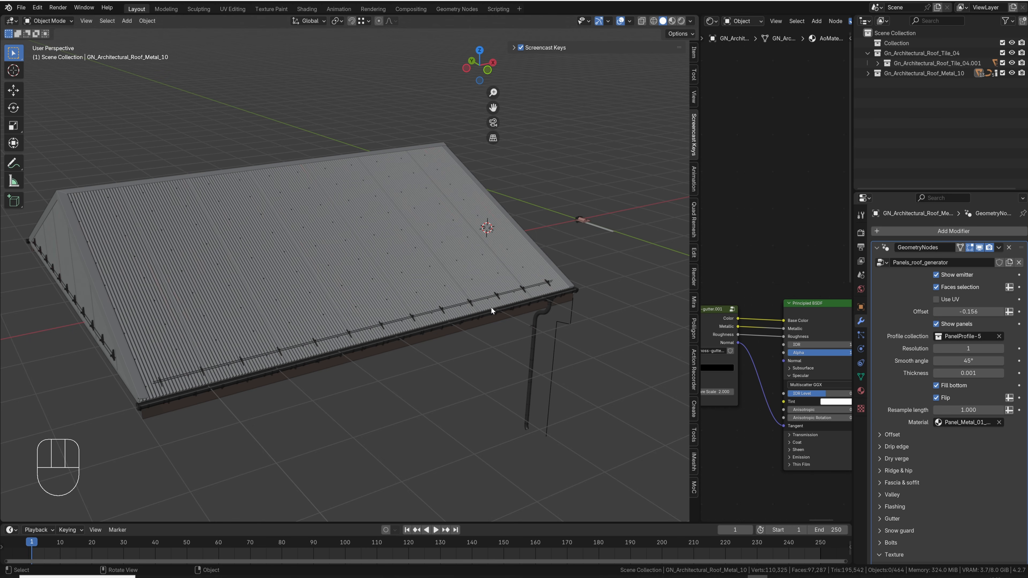
# - Enable Use UV on the roof generator and apply Smart UV Project to all faces of the base mesh
pyautogui.click(381, 234)
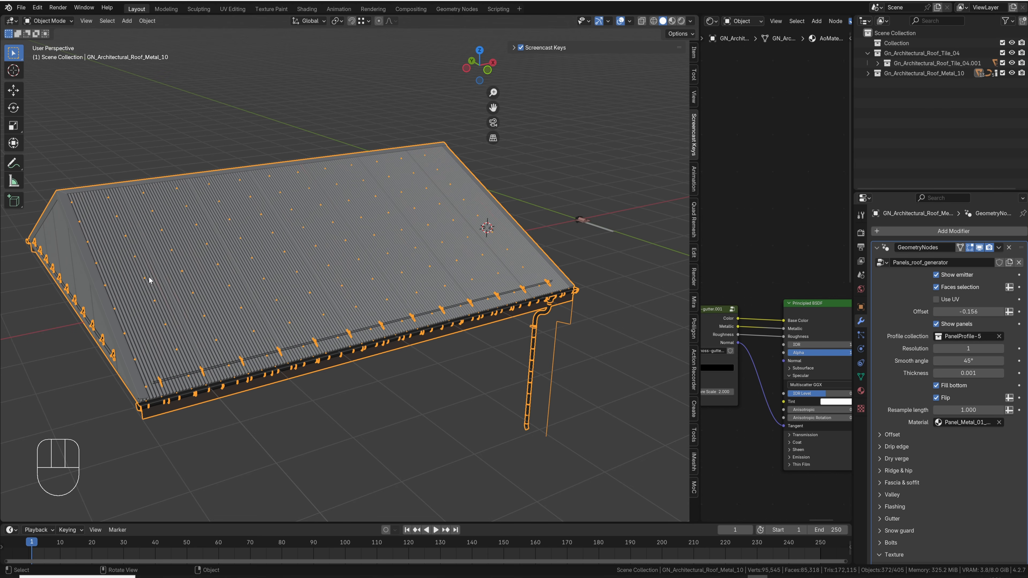
pyautogui.click(936, 299)
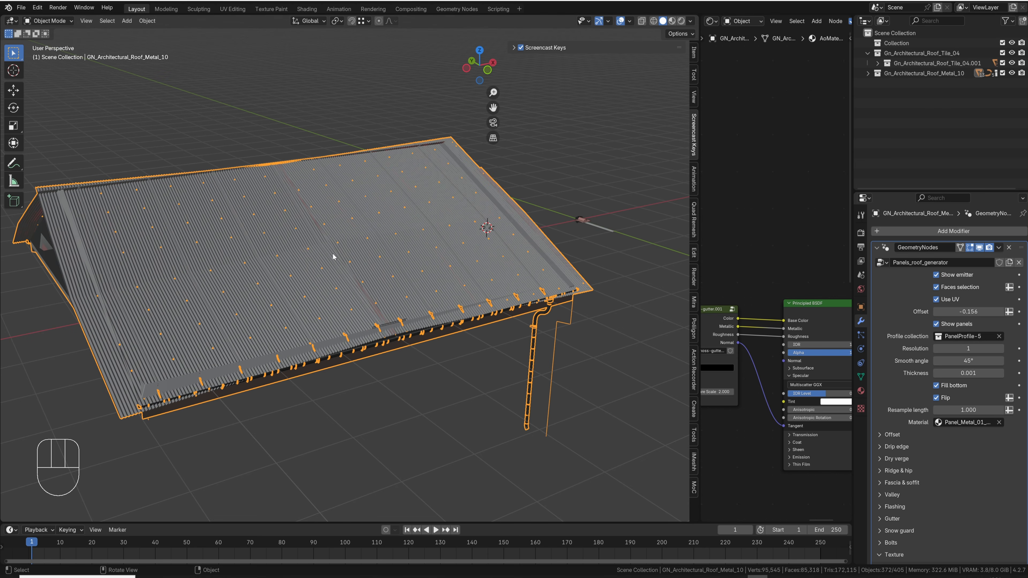
pyautogui.press('Tab')
pyautogui.press('a')
pyautogui.press('u')
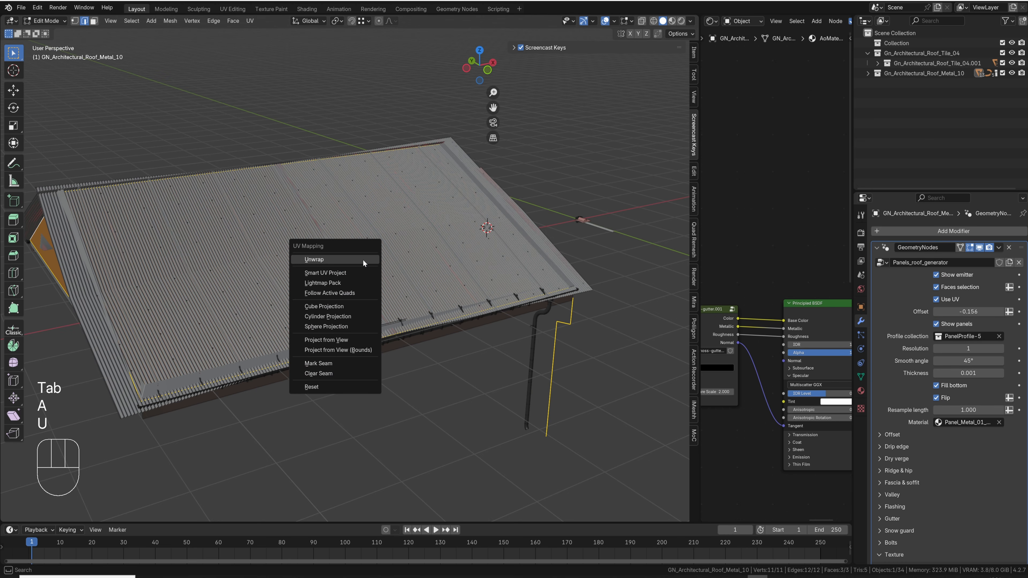
pyautogui.click(355, 273)
pyautogui.click(354, 362)
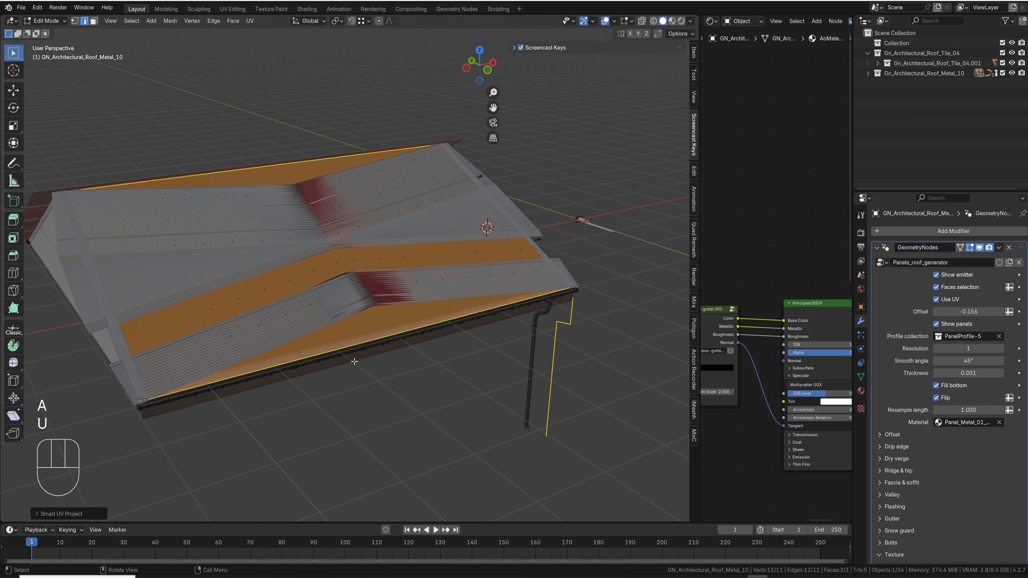
# - Unwrap the front slope in face select mode, and run Unwrap again from the gable side
pyautogui.press('3')
pyautogui.click(350, 252)
pyautogui.press('u')
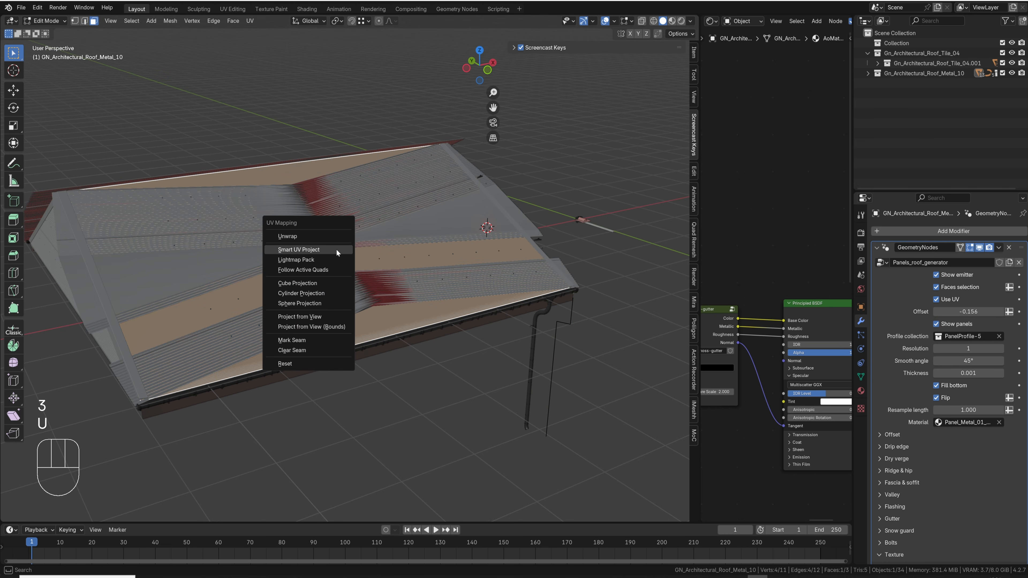
pyautogui.click(333, 236)
pyautogui.moveTo(333, 236); pyautogui.dragTo(223, 317, button='middle')
pyautogui.press('u')
pyautogui.click(361, 234)
# - Show the selected slope face in the UV editor, rotate its UVs by 45 degrees, and return to Object Mode
pyautogui.moveTo(221, 258); pyautogui.dragTo(321, 203, button='middle')
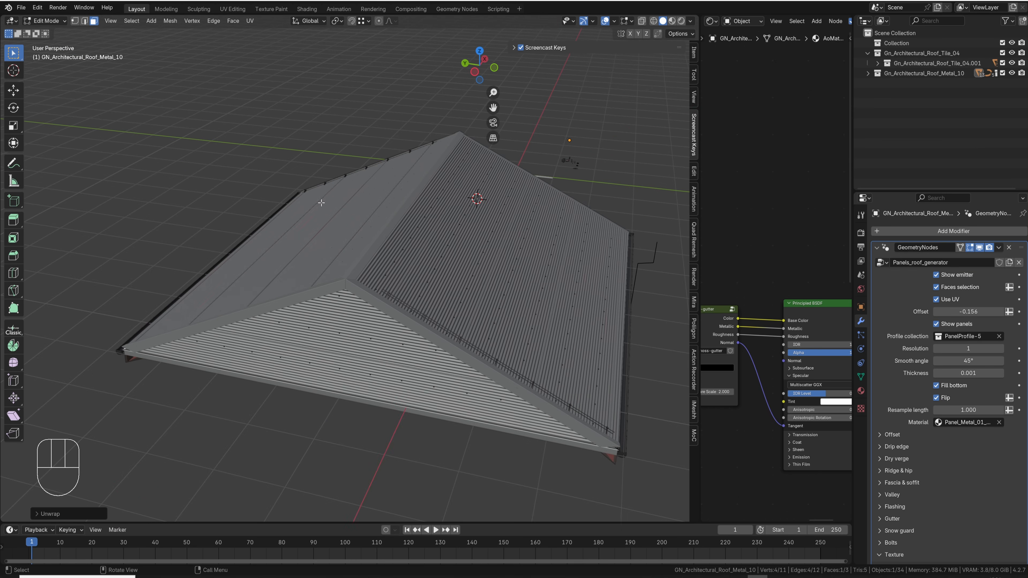
pyautogui.moveTo(447, 163); pyautogui.dragTo(389, 206, button='middle')
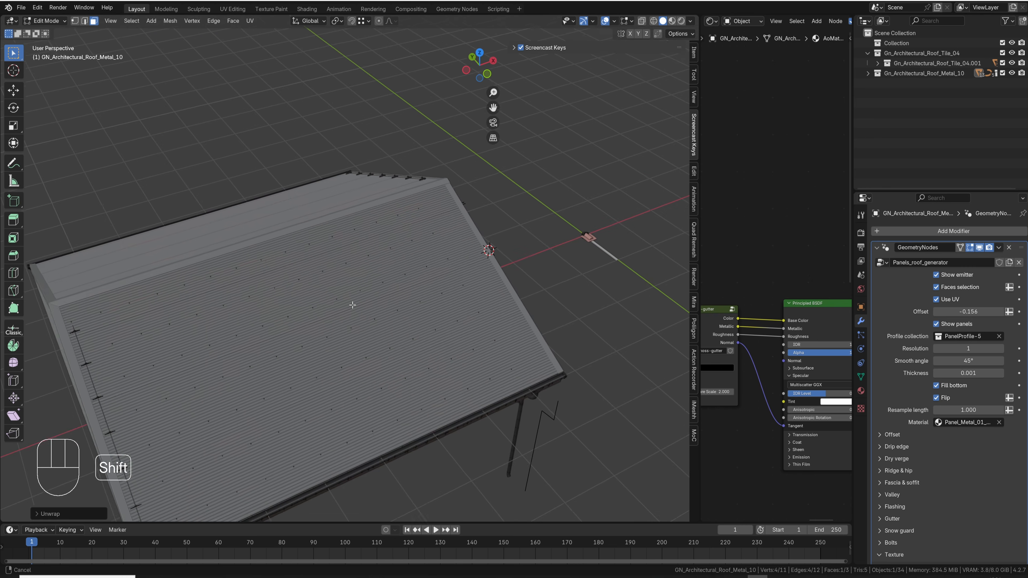
pyautogui.keyDown('shift'); pyautogui.moveTo(314, 331); pyautogui.dragTo(343, 275, button='middle'); pyautogui.keyUp('shift')
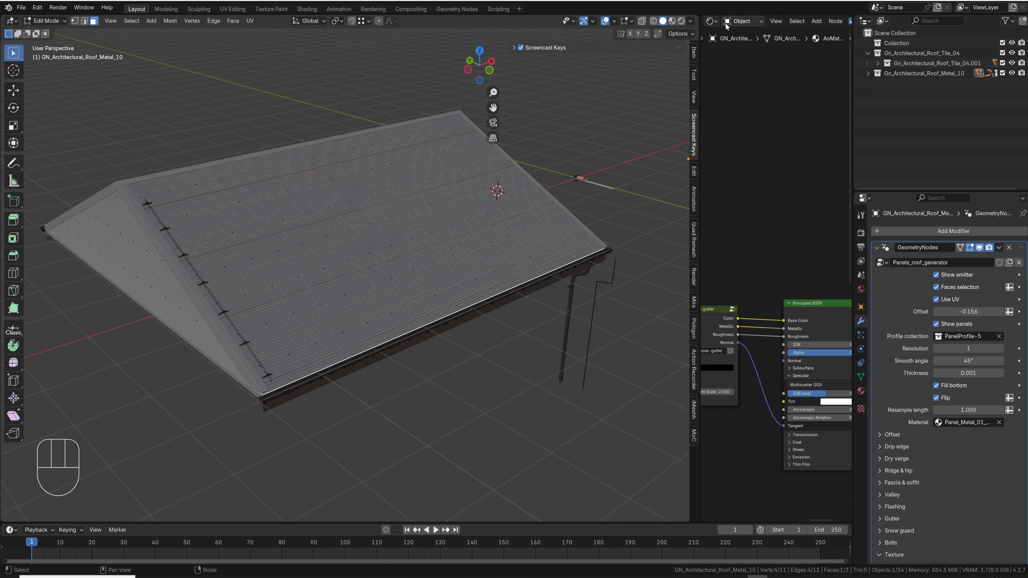
pyautogui.click(712, 21)
pyautogui.click(421, 66)
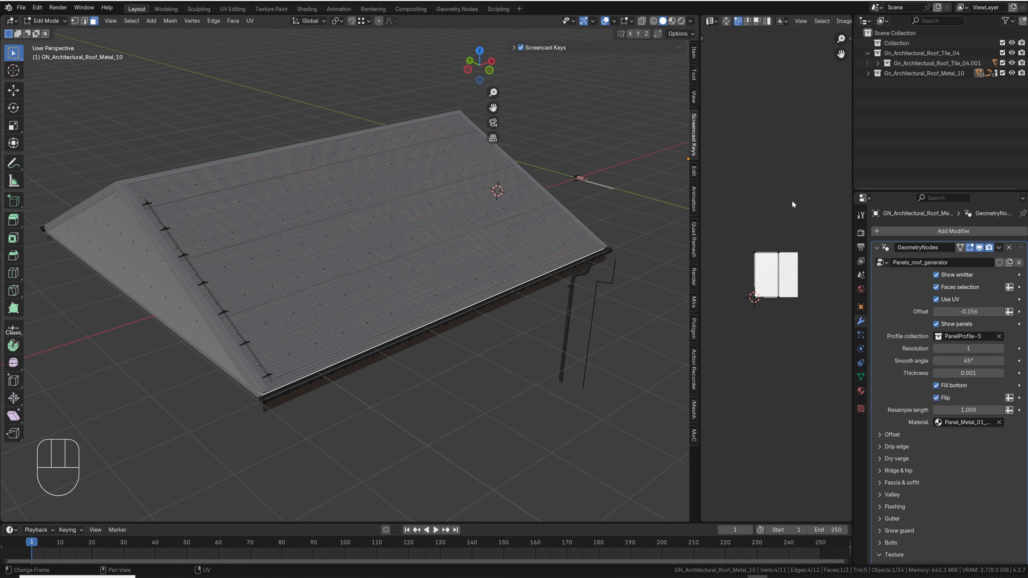
pyautogui.press('a')
pyautogui.press('r')
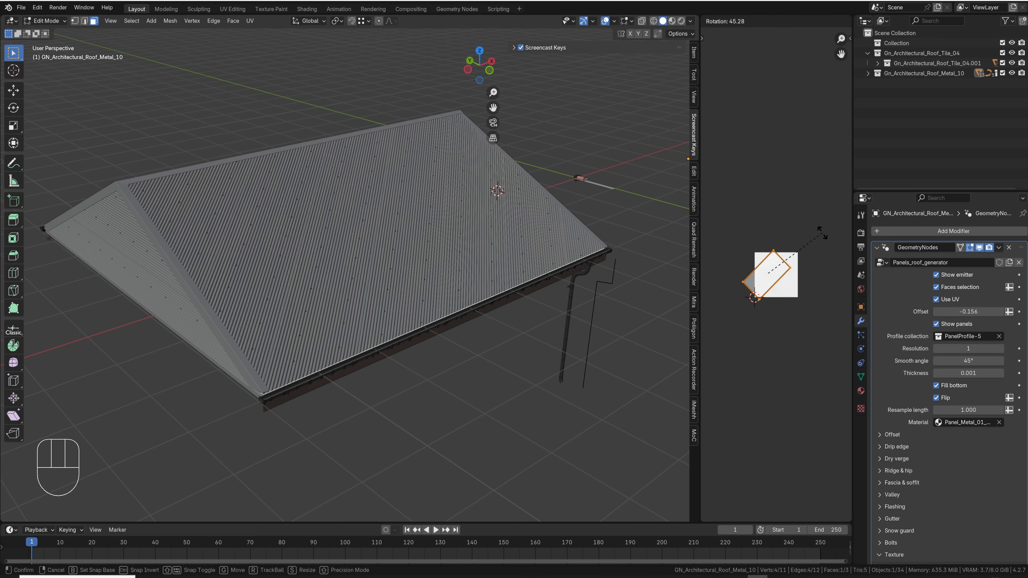
pyautogui.write('45')
pyautogui.press('KP_Enter')
pyautogui.moveTo(405, 225); pyautogui.dragTo(486, 220, button='middle')
pyautogui.press('Tab')
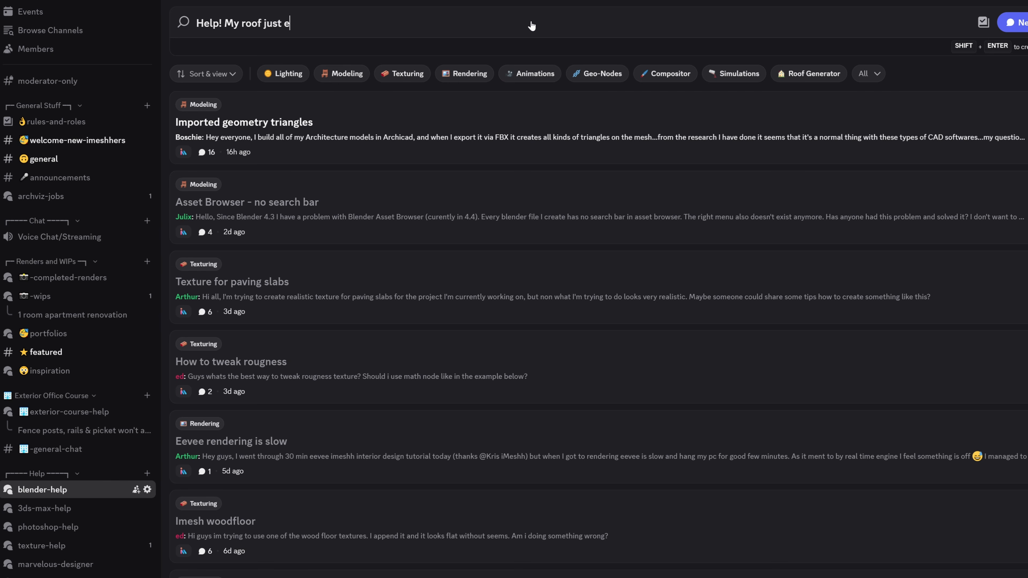
# - In Discord's blender-help forum, enter "Help! My roof just exploded!" in the post search and filter by the Roof Generator tag
pyautogui.write('ed!')
pyautogui.click(807, 75)
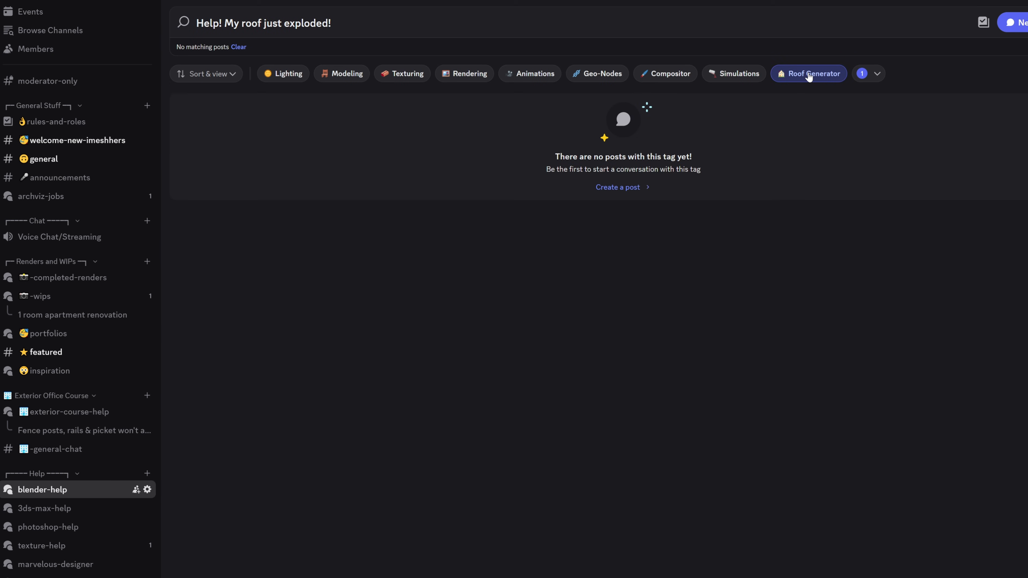